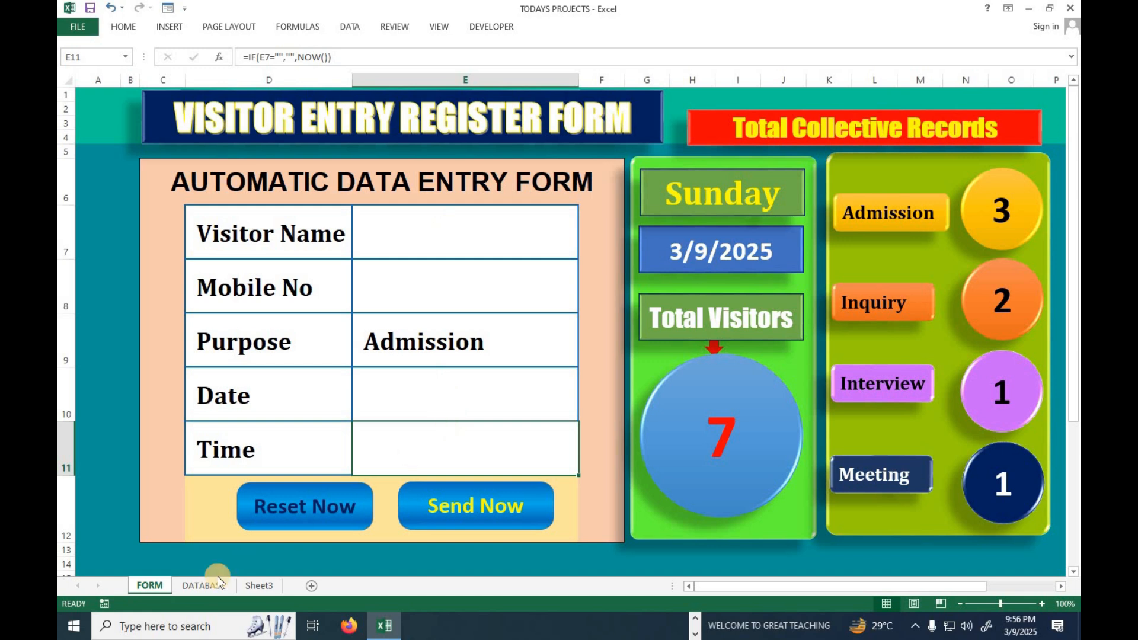
Enter the visitor's full name in the FORM sheet's Visitor Name field and widen column E to fit it.
{"action": "left_click", "coordinate": [198, 587]}
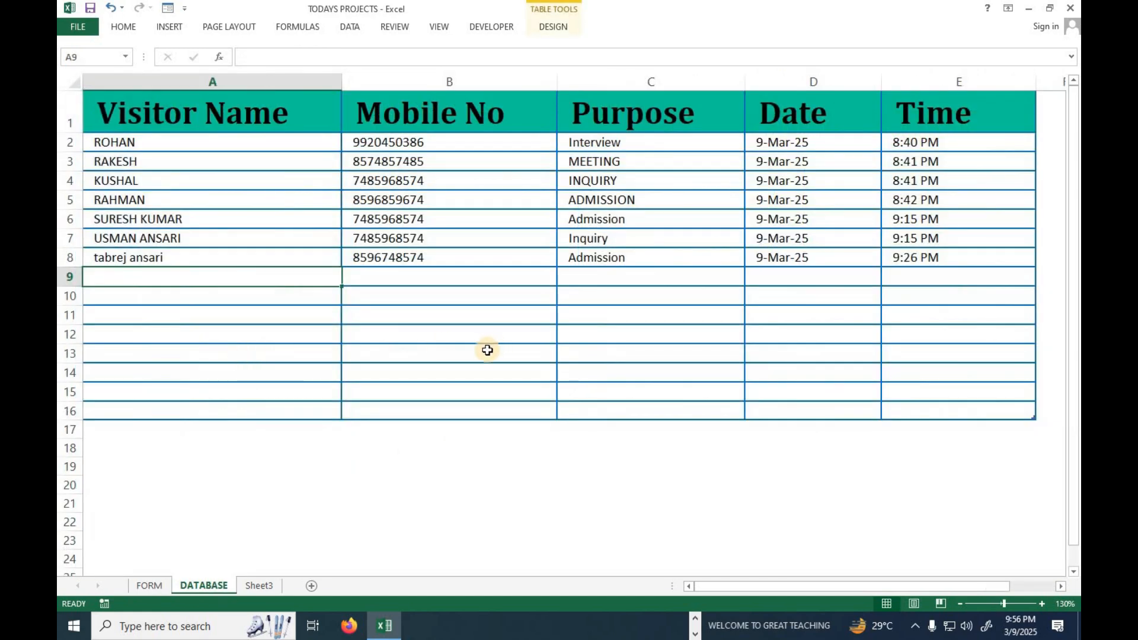
{"action": "left_click", "coordinate": [150, 586]}
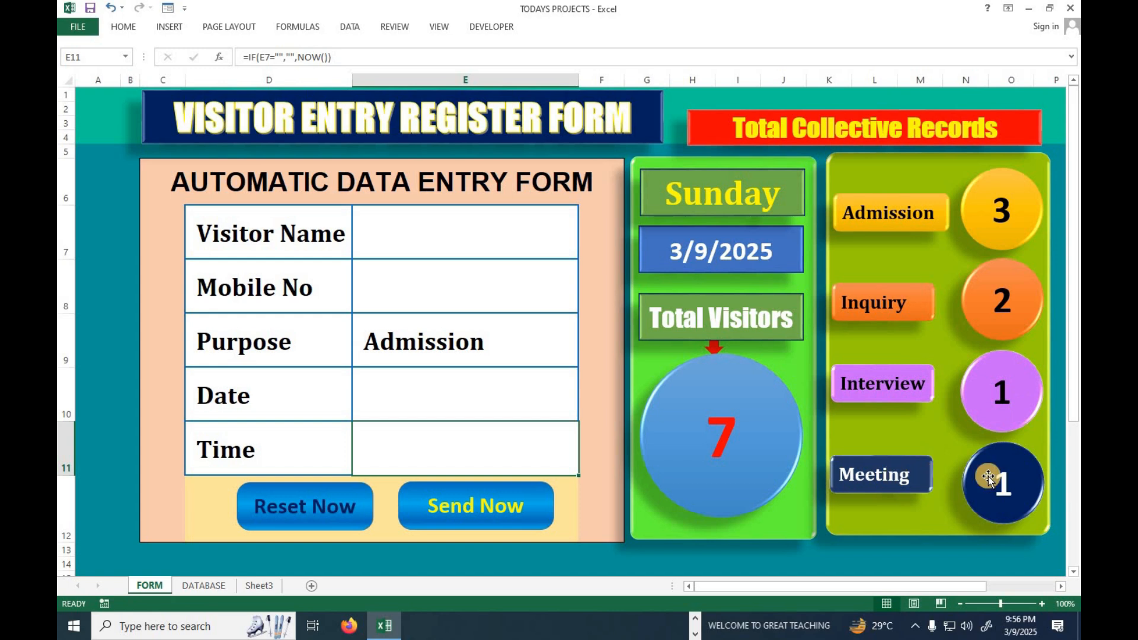
{"action": "left_click", "coordinate": [470, 247]}
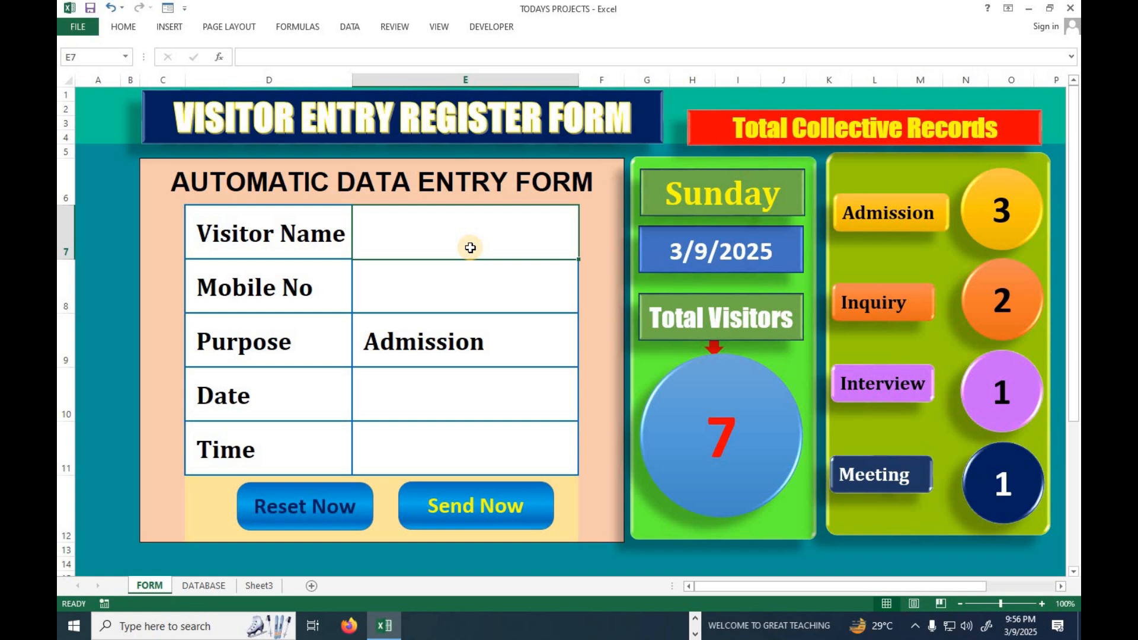
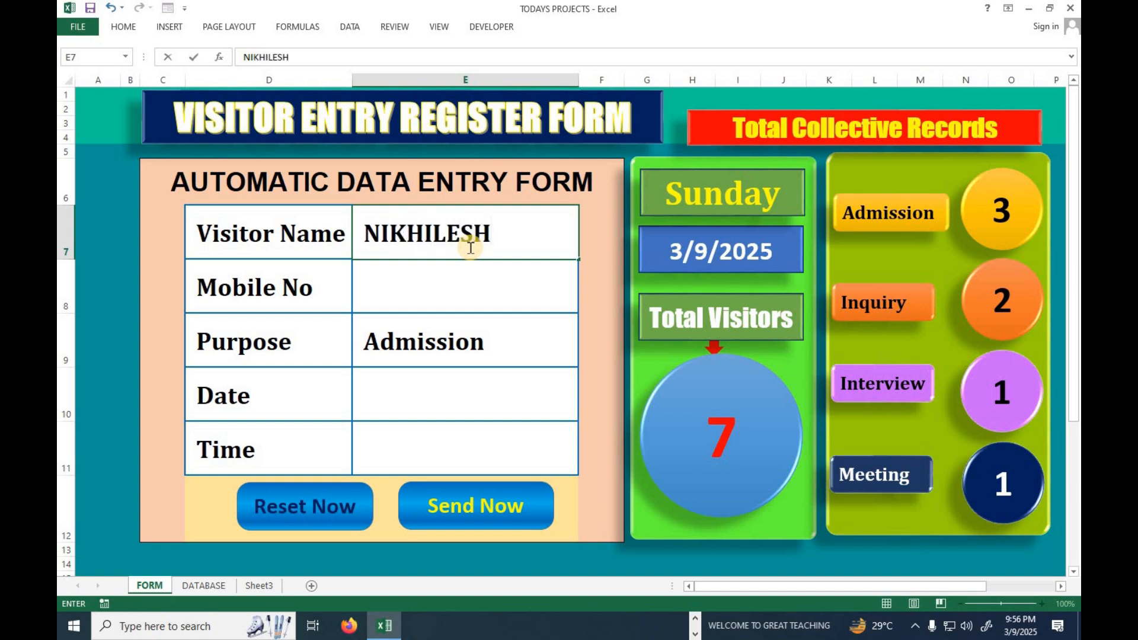
{"action": "key", "text": "Return"}
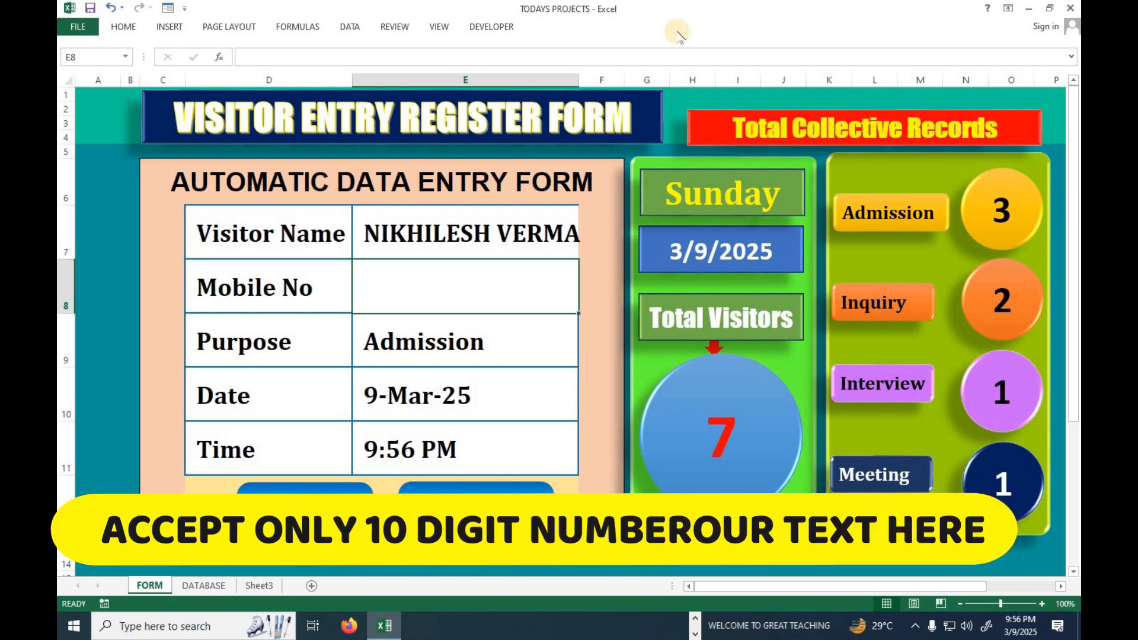
{"action": "left_click_drag", "start_coordinate": [579, 76], "coordinate": [587, 76]}
Try to enter a nine-digit number in the Mobile No field.
{"action": "left_click", "coordinate": [498, 277]}
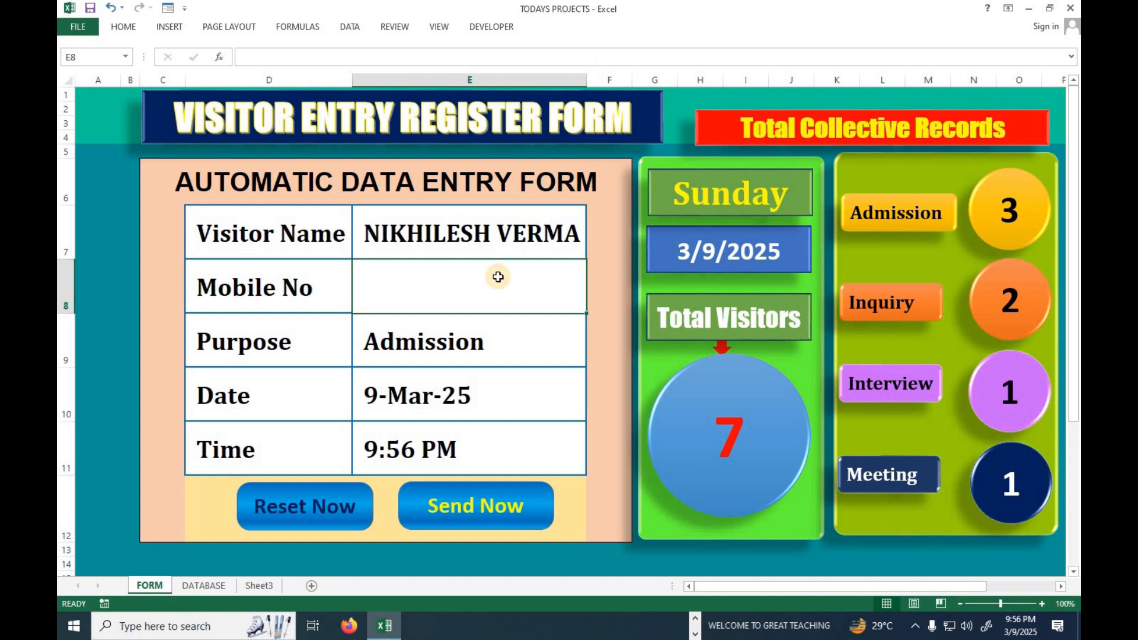
{"action": "type", "text": "859"}
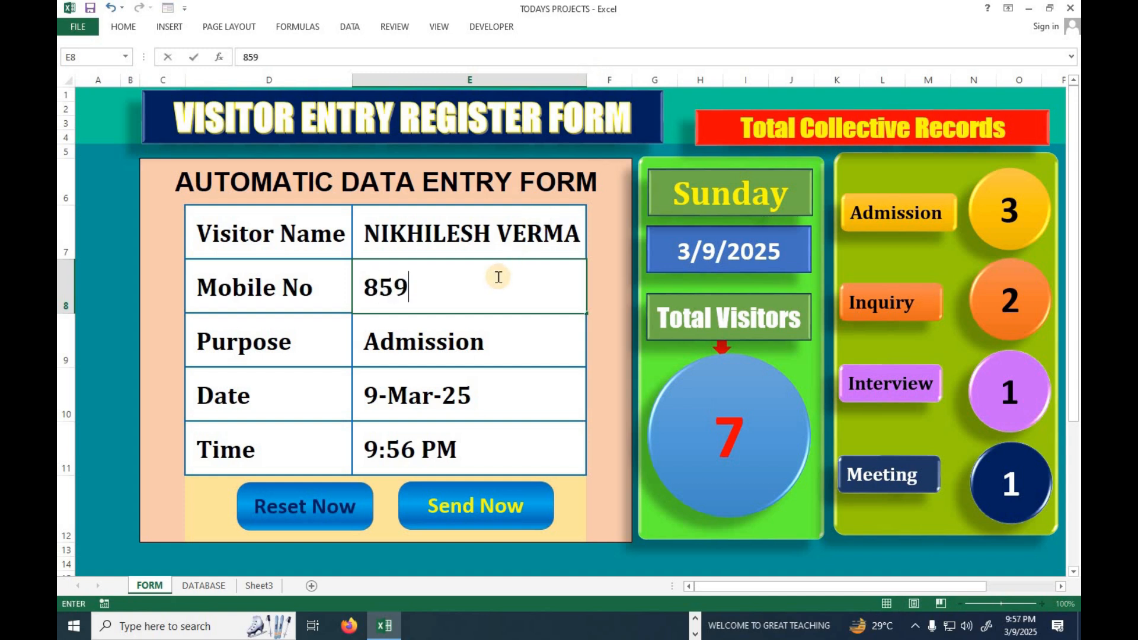
{"action": "type", "text": "674857"}
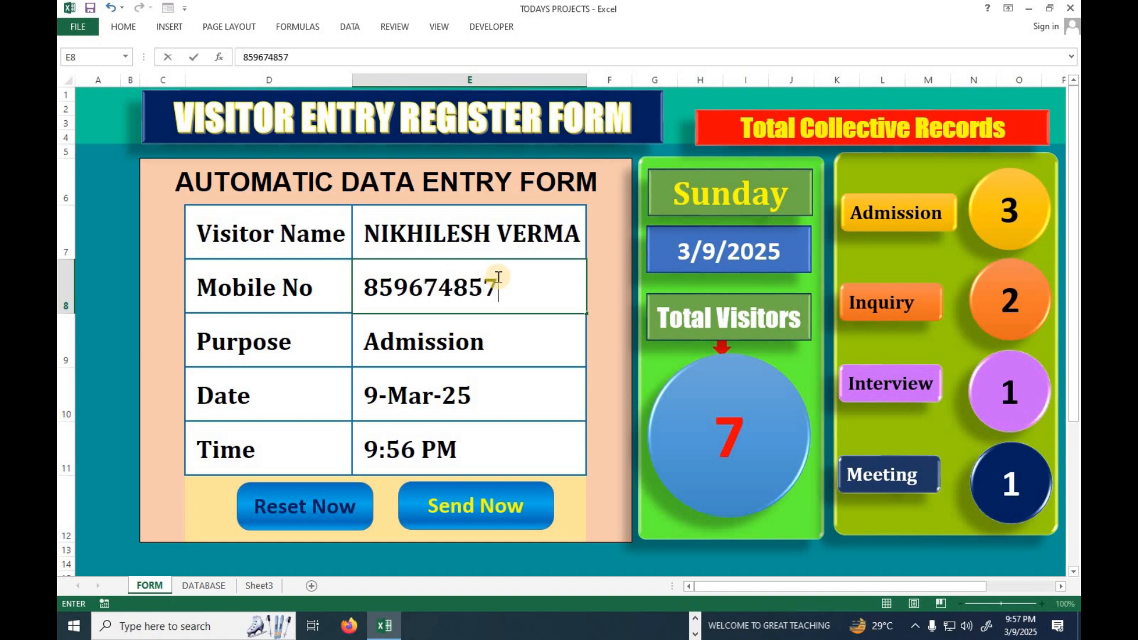
{"action": "key", "text": "Return"}
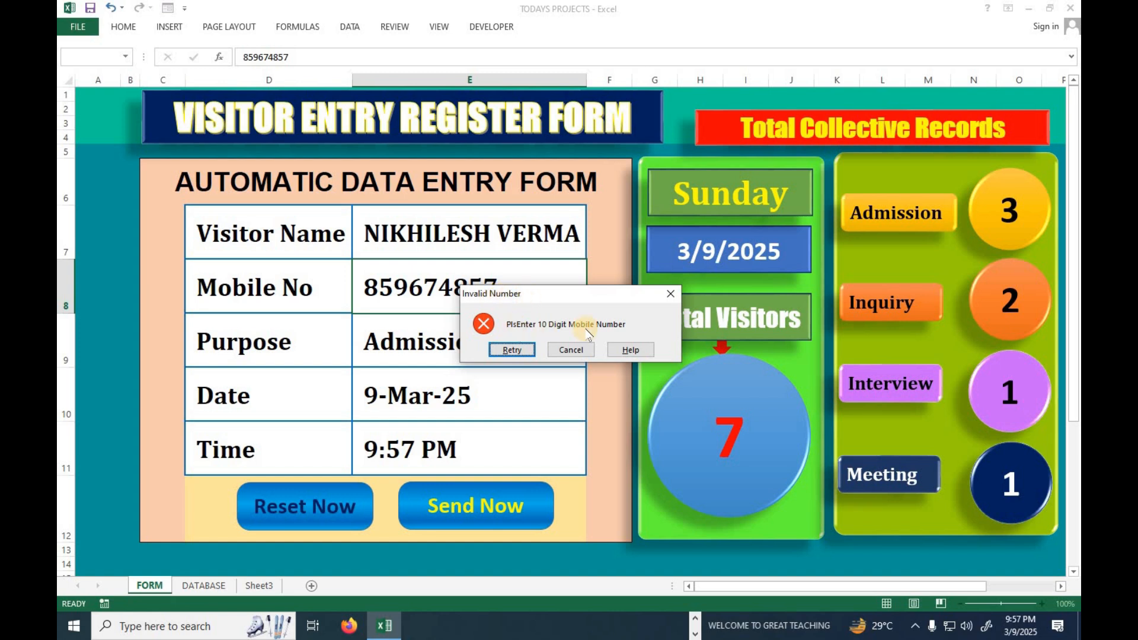
Replace the rejected entry with the visitor's ten-digit mobile number.
{"action": "key", "text": "Return"}
{"action": "key", "text": "Return"}
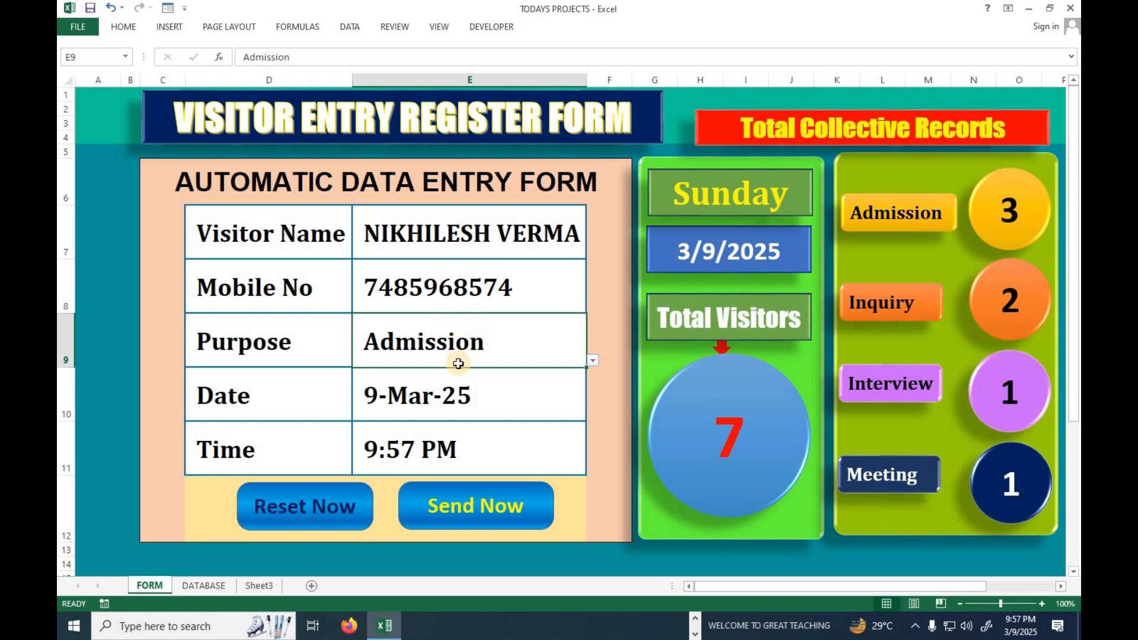
Send the completed Admission record from the form and check the DATABASE sheet for it.
{"action": "left_click", "coordinate": [201, 586]}
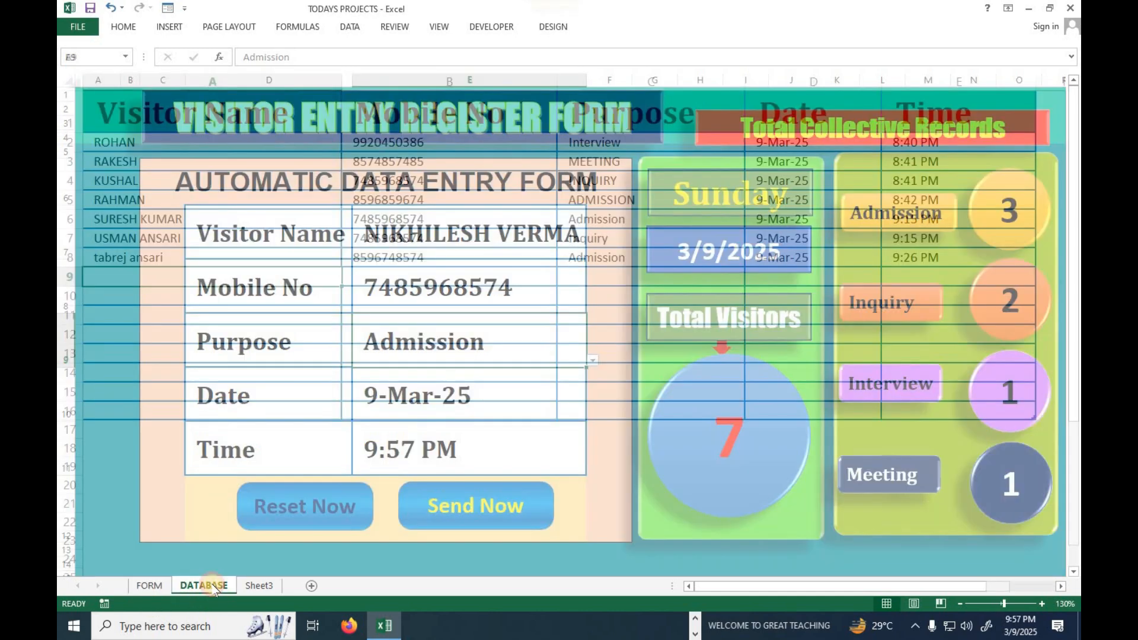
{"action": "left_click", "coordinate": [150, 586]}
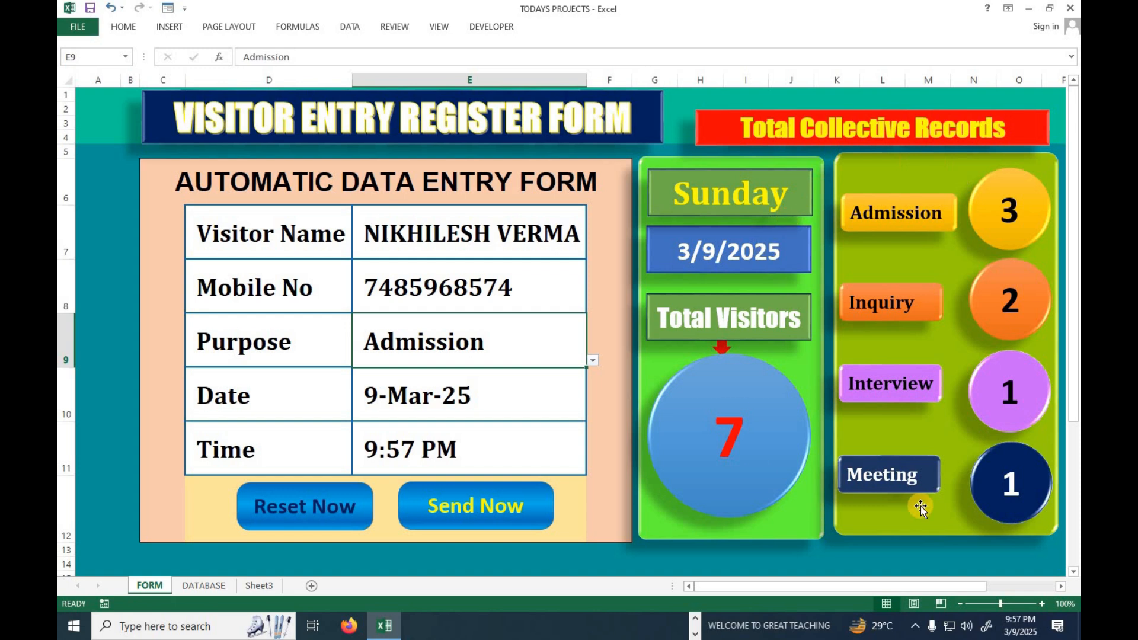
{"action": "left_click", "coordinate": [481, 511]}
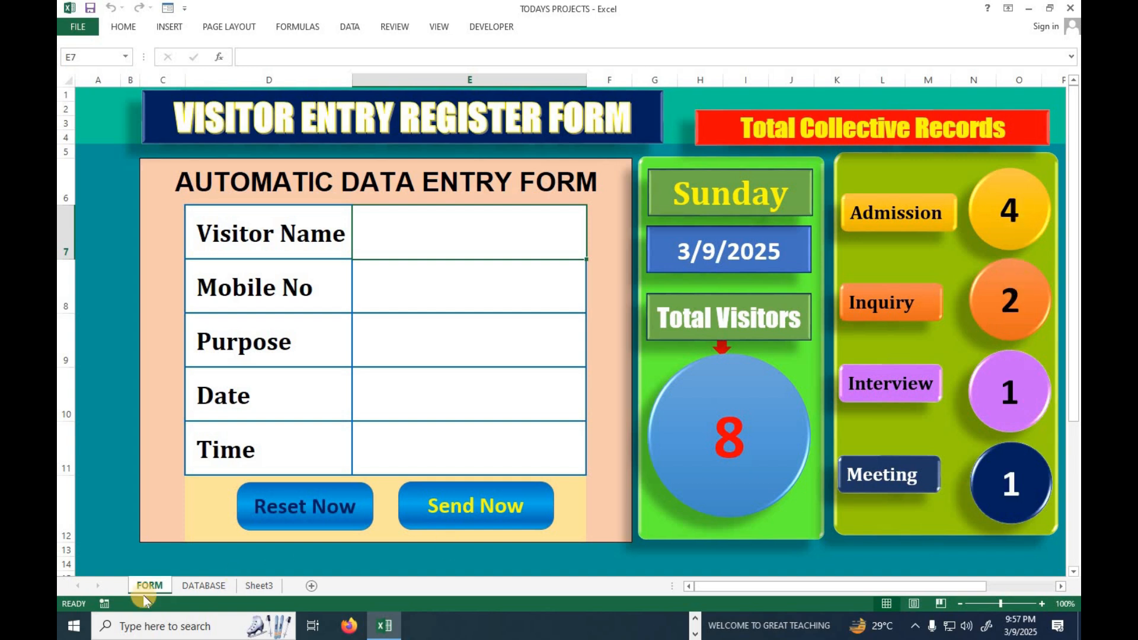
{"action": "left_click", "coordinate": [197, 587]}
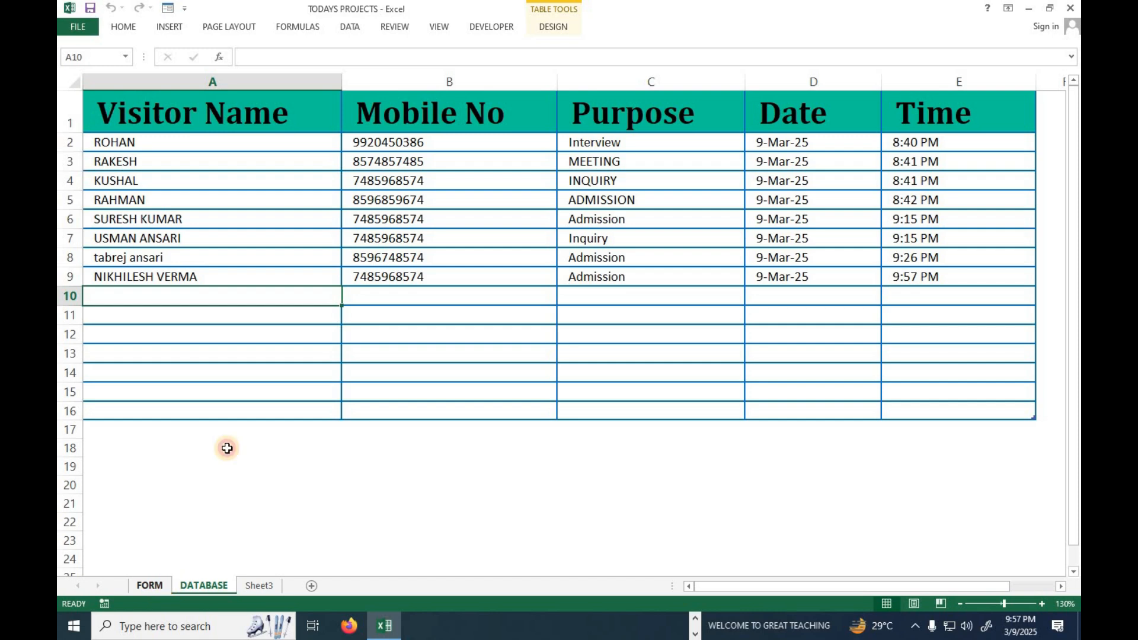
Return to the FORM sheet and enter a second visitor's full name and ten-digit mobile number.
{"action": "key", "text": "ctrl+Page_Up"}
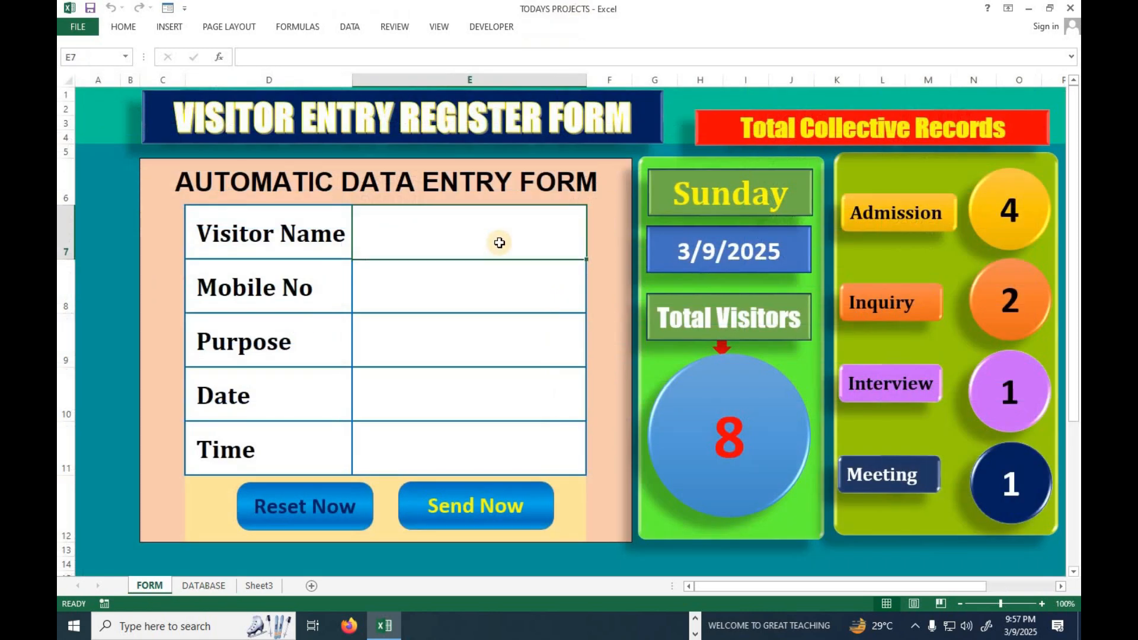
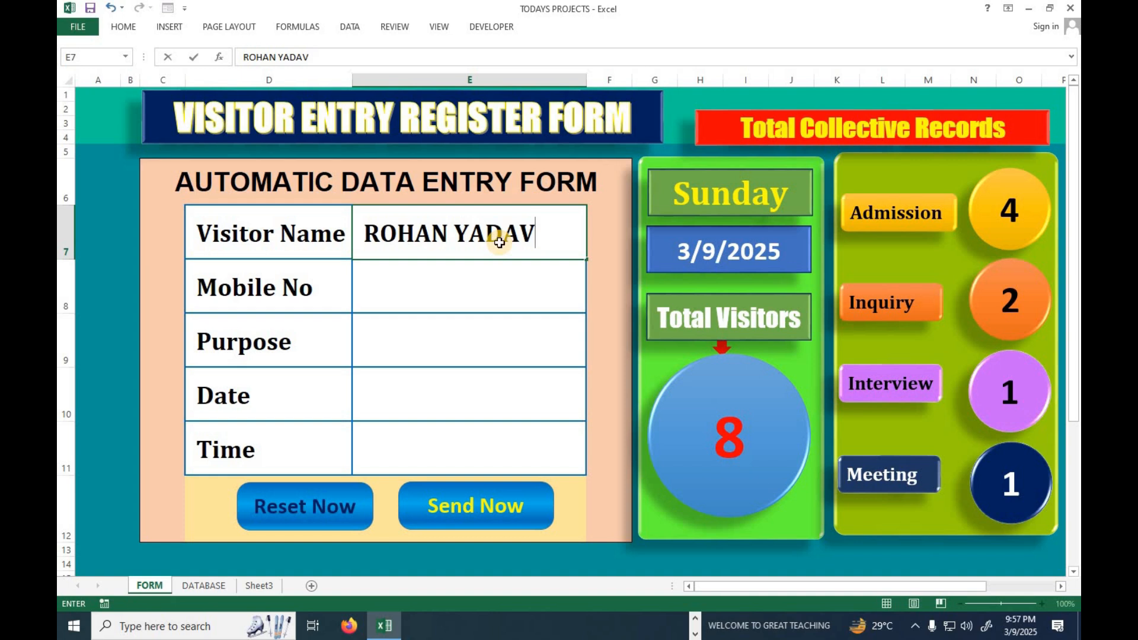
{"action": "key", "text": "Return"}
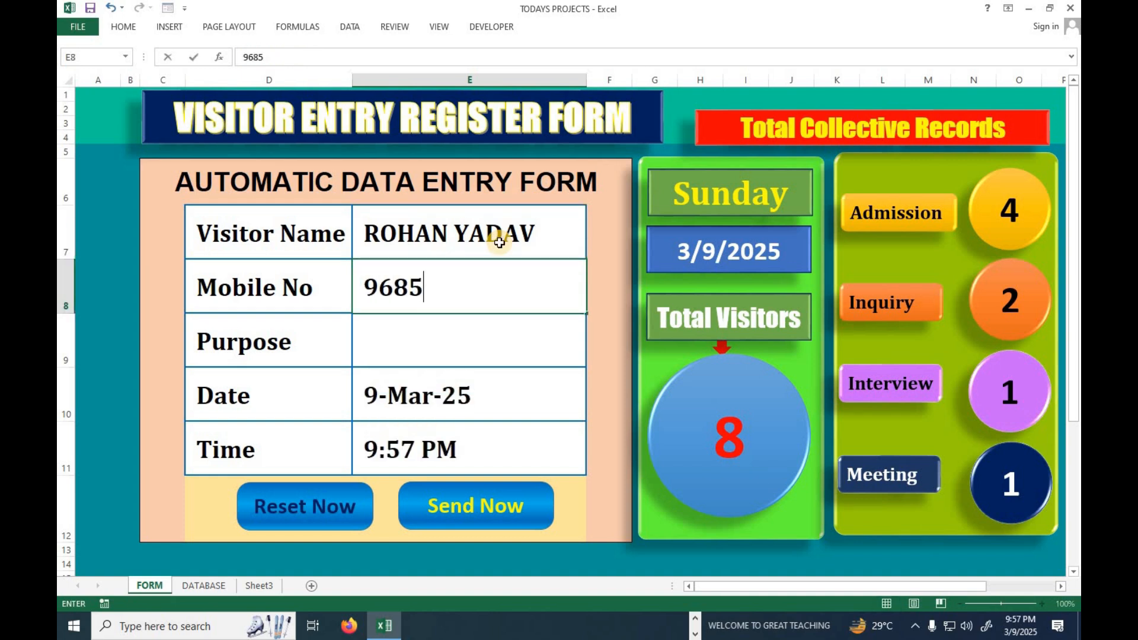
{"action": "key", "text": "Return"}
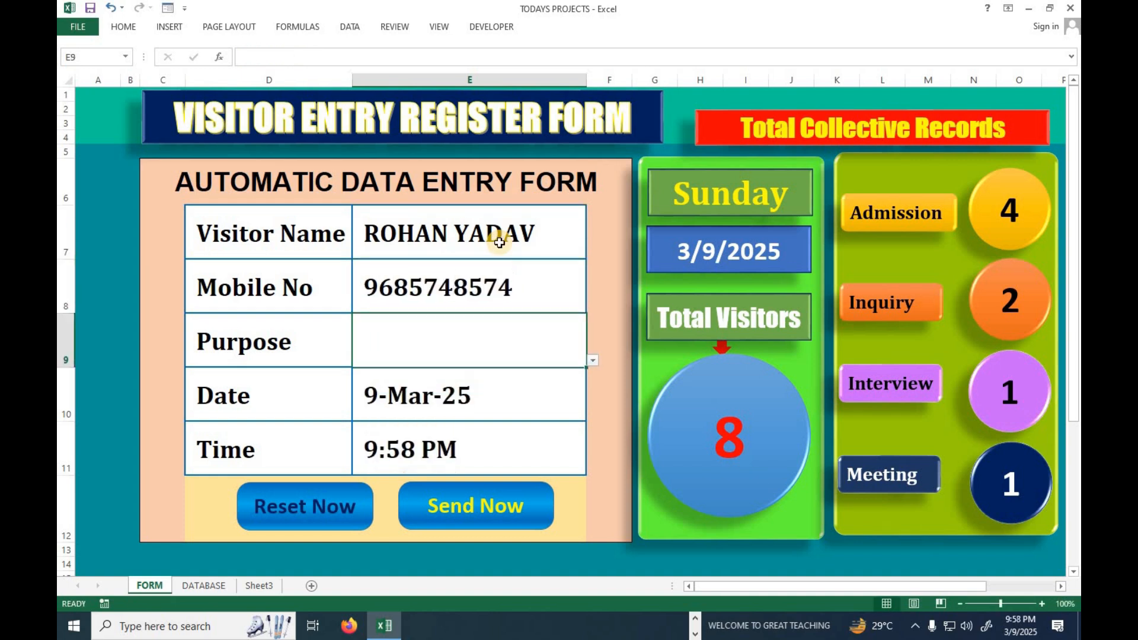
Set the second visitor's purpose to Inquiry and send the record to the DATABASE sheet.
{"action": "left_click", "coordinate": [594, 363]}
{"action": "left_click", "coordinate": [417, 380]}
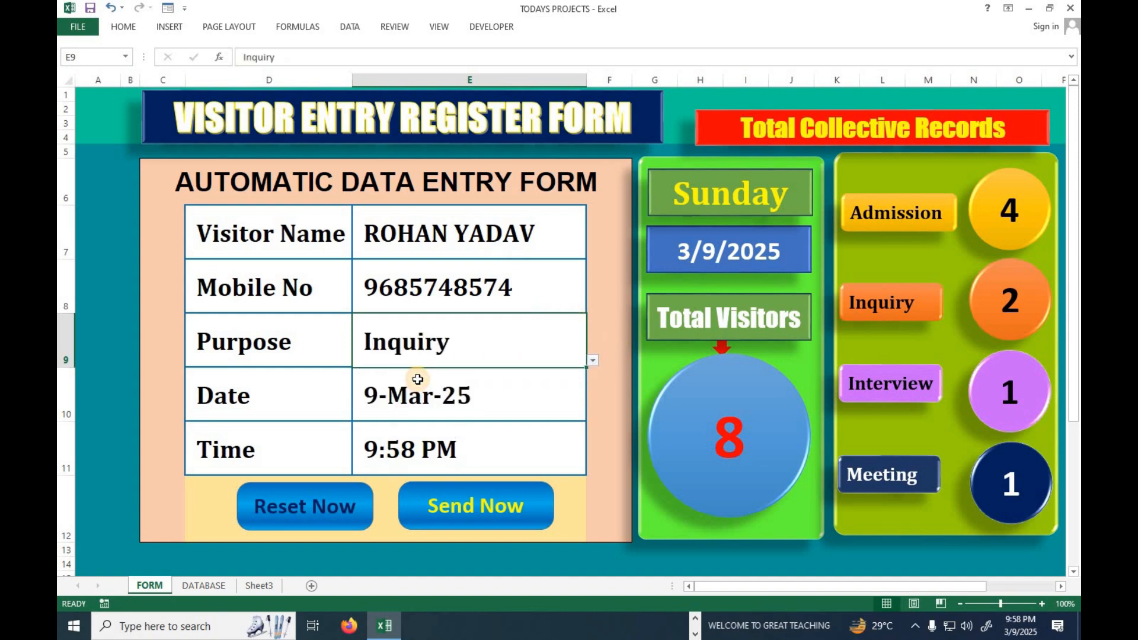
{"action": "left_click", "coordinate": [436, 505]}
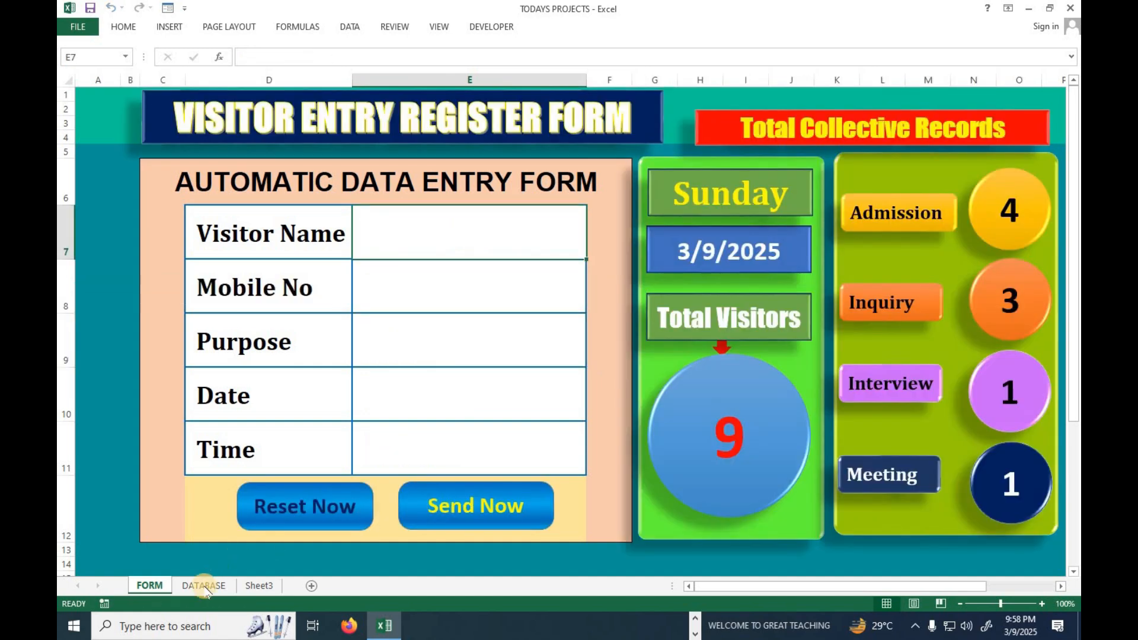
{"action": "left_click", "coordinate": [203, 585]}
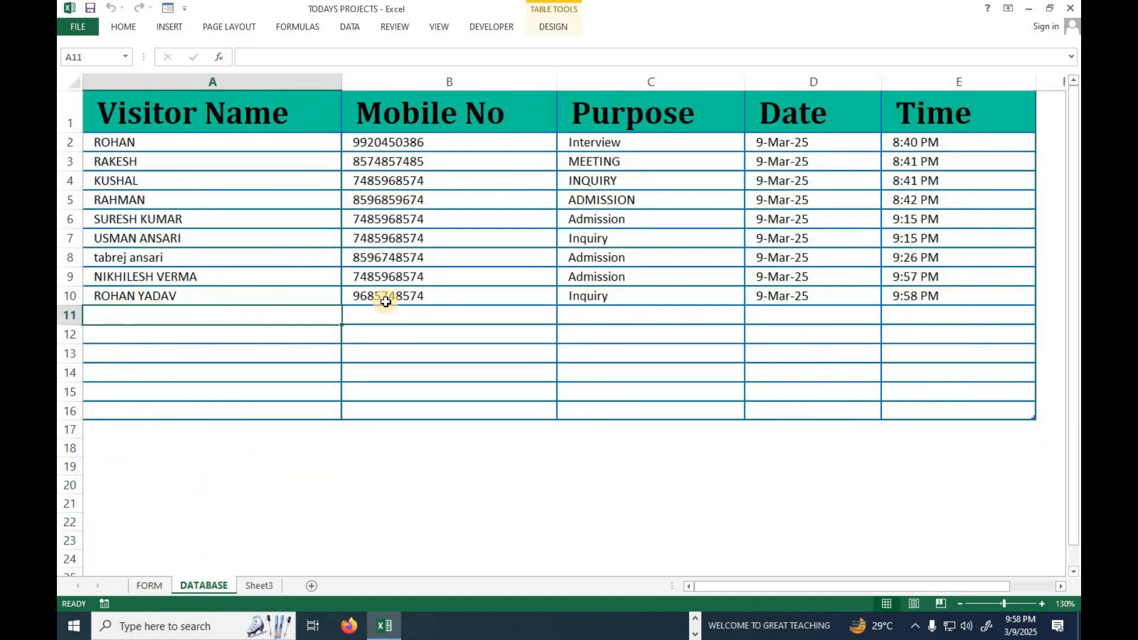
Fill the FORM sheet with the test name GFDGSD, a ten-digit mobile number and the purpose Inquiry.
{"action": "left_click", "coordinate": [148, 592]}
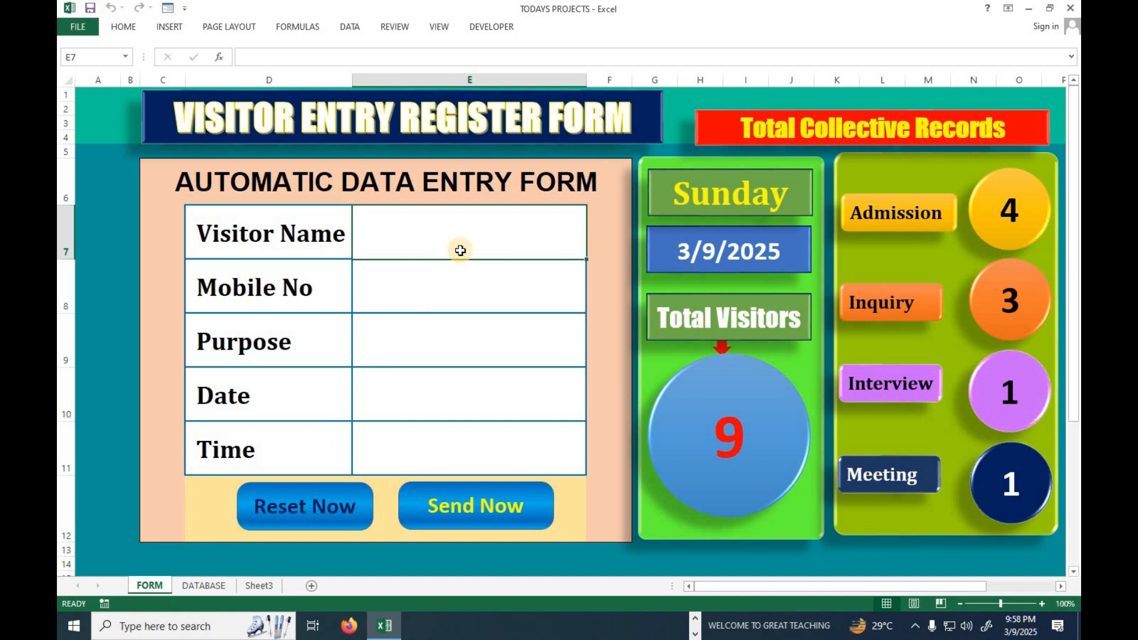
{"action": "type", "text": "GFDGSD"}
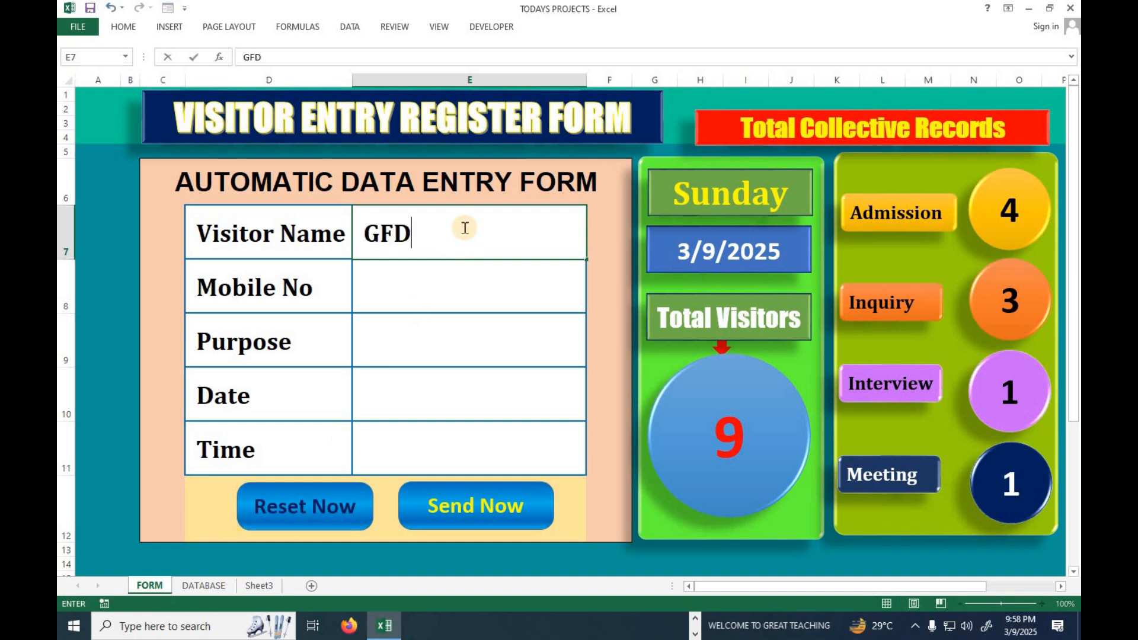
{"action": "key", "text": "Return"}
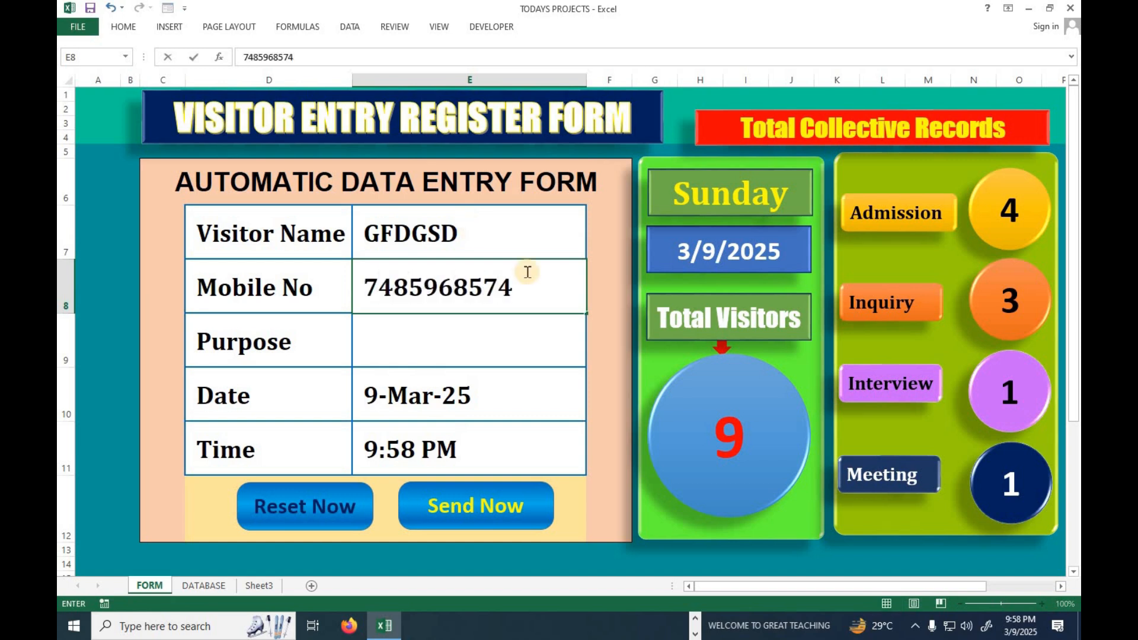
{"action": "key", "text": "Return"}
{"action": "left_click", "coordinate": [592, 360]}
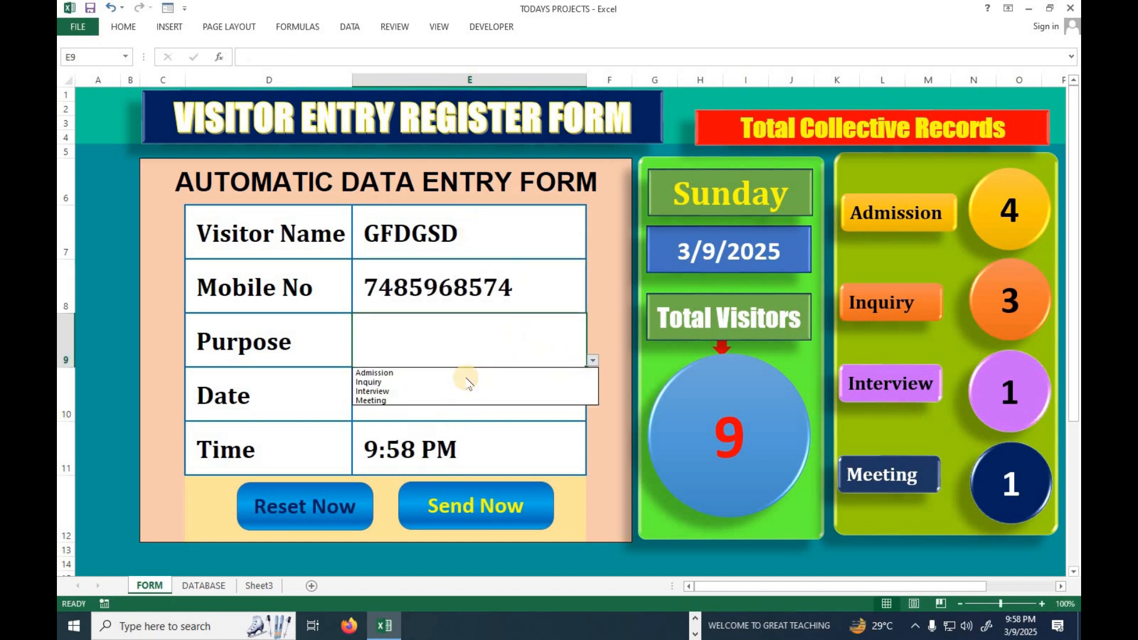
{"action": "left_click", "coordinate": [434, 384]}
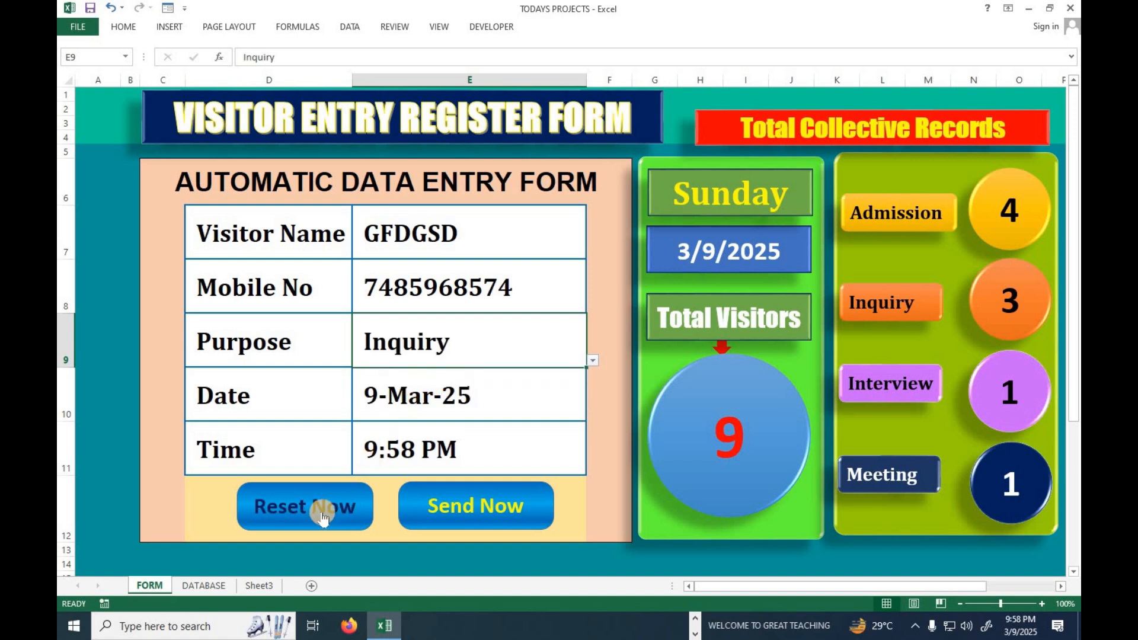
Reset the form without sending the test entry and check the DATABASE sheet's records.
{"action": "left_click", "coordinate": [323, 517]}
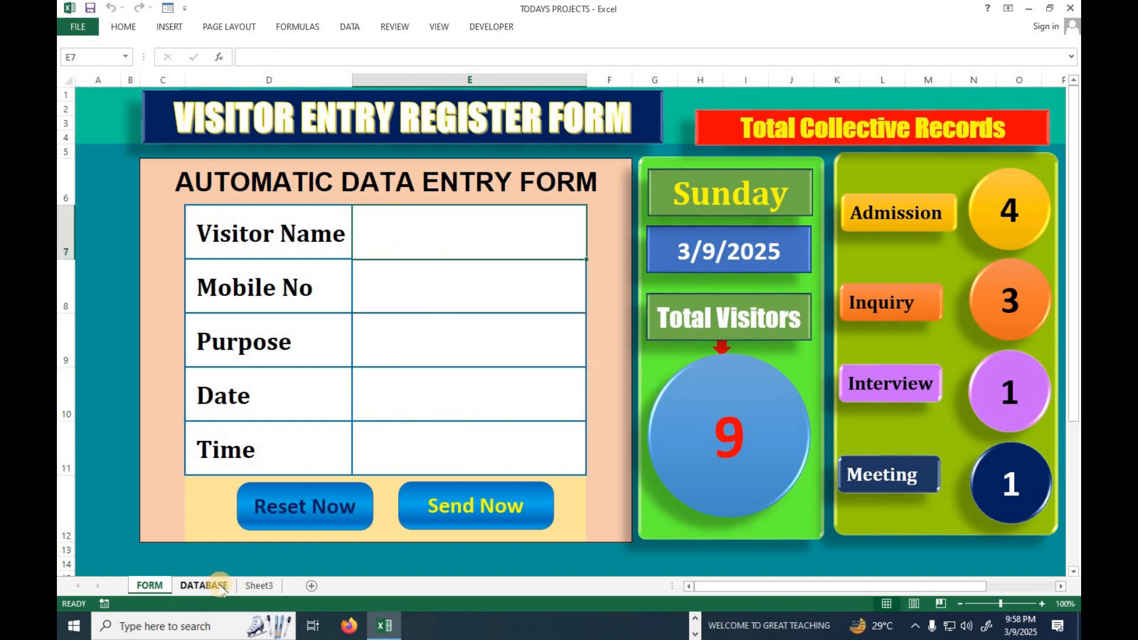
{"action": "left_click", "coordinate": [204, 585]}
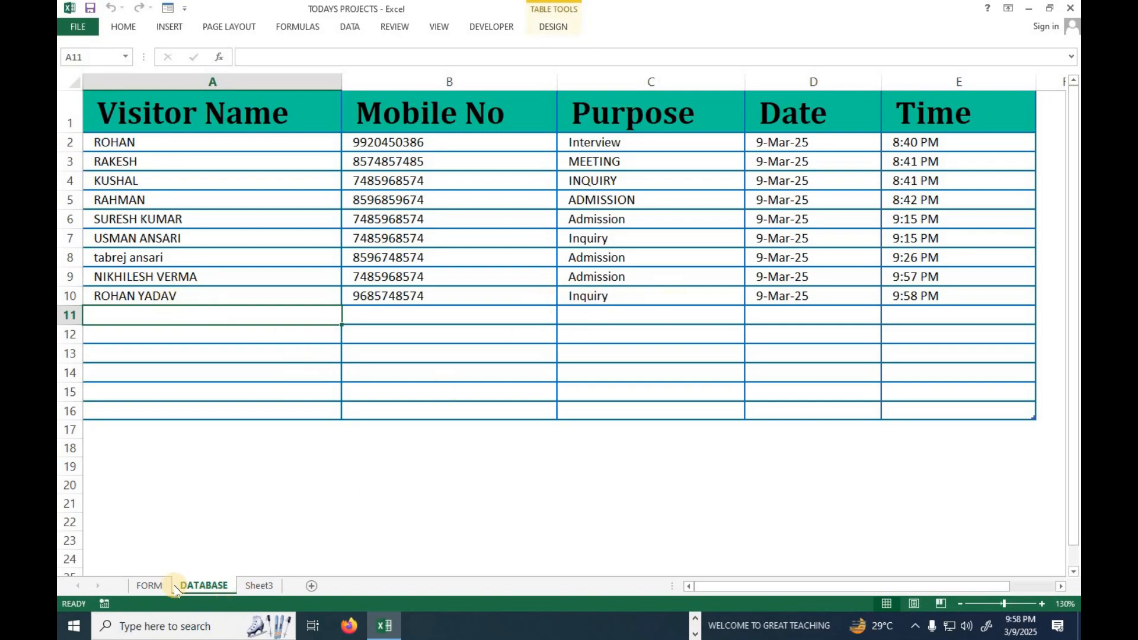
{"action": "left_click", "coordinate": [151, 586]}
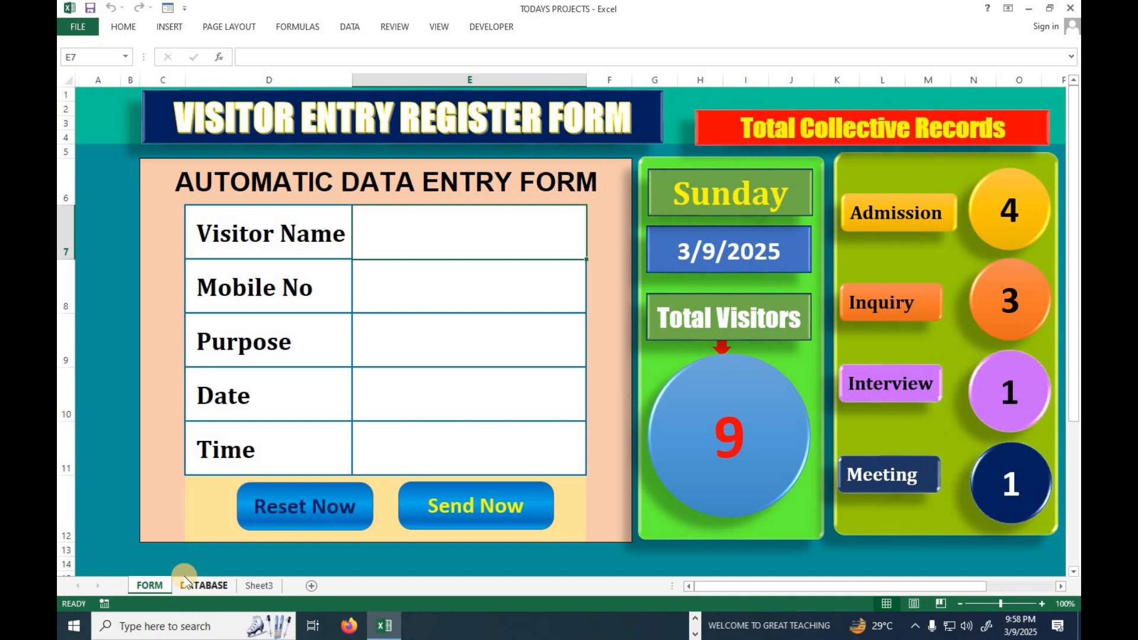
Open a new Excel window, maximize it, create a blank workbook and select cell C7.
{"action": "key", "text": "super"}
{"action": "type", "text": "EXCE"}
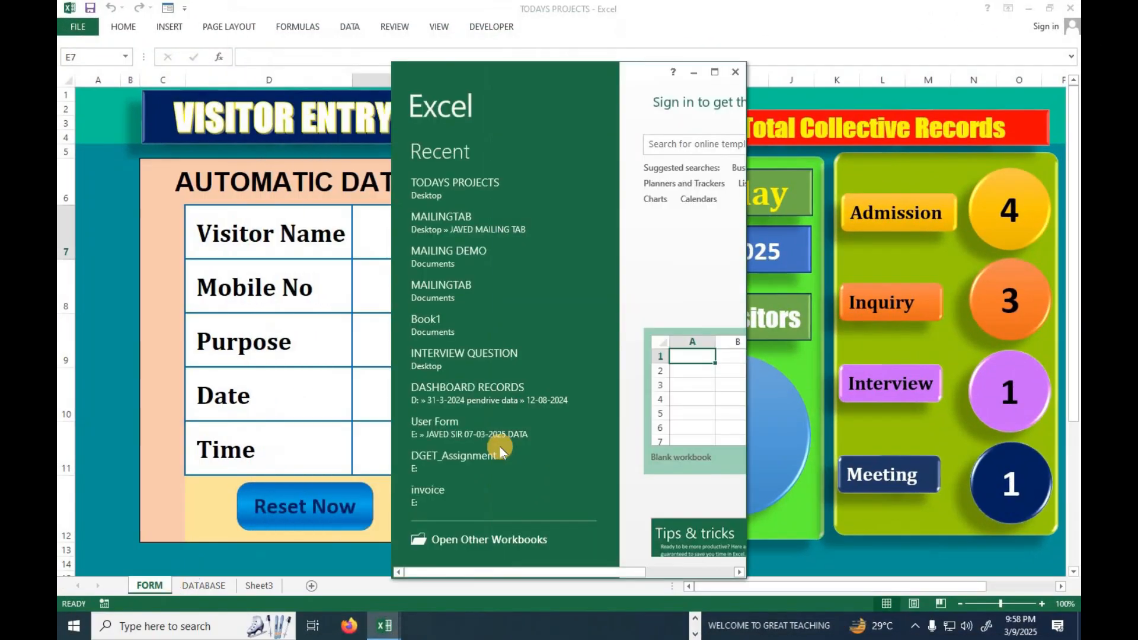
{"action": "left_click", "coordinate": [715, 72]}
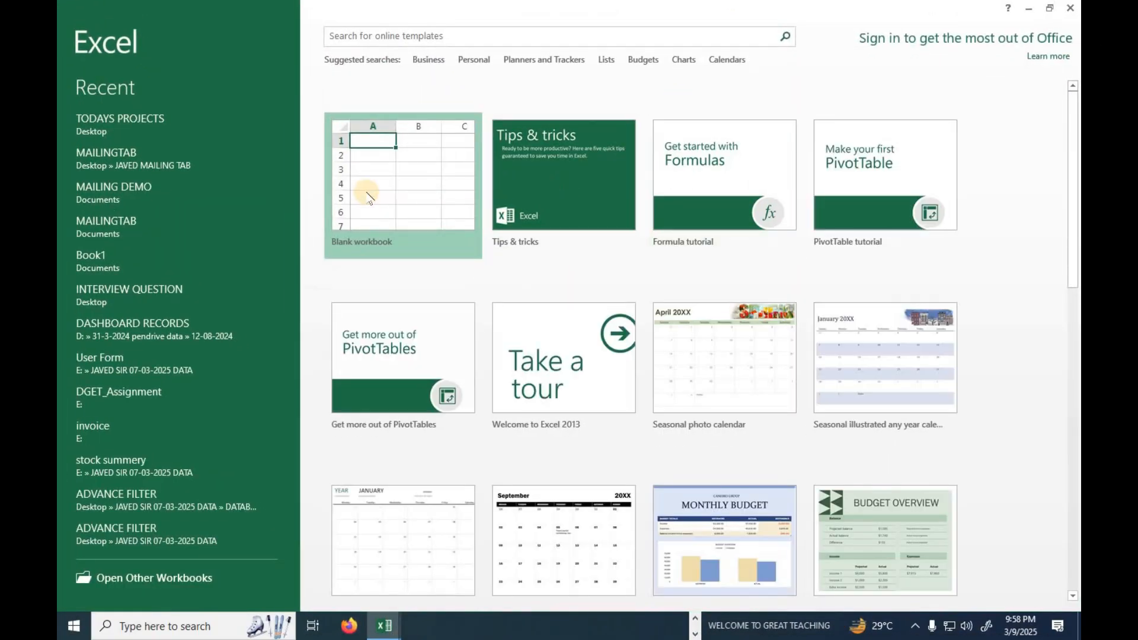
{"action": "left_click", "coordinate": [378, 164]}
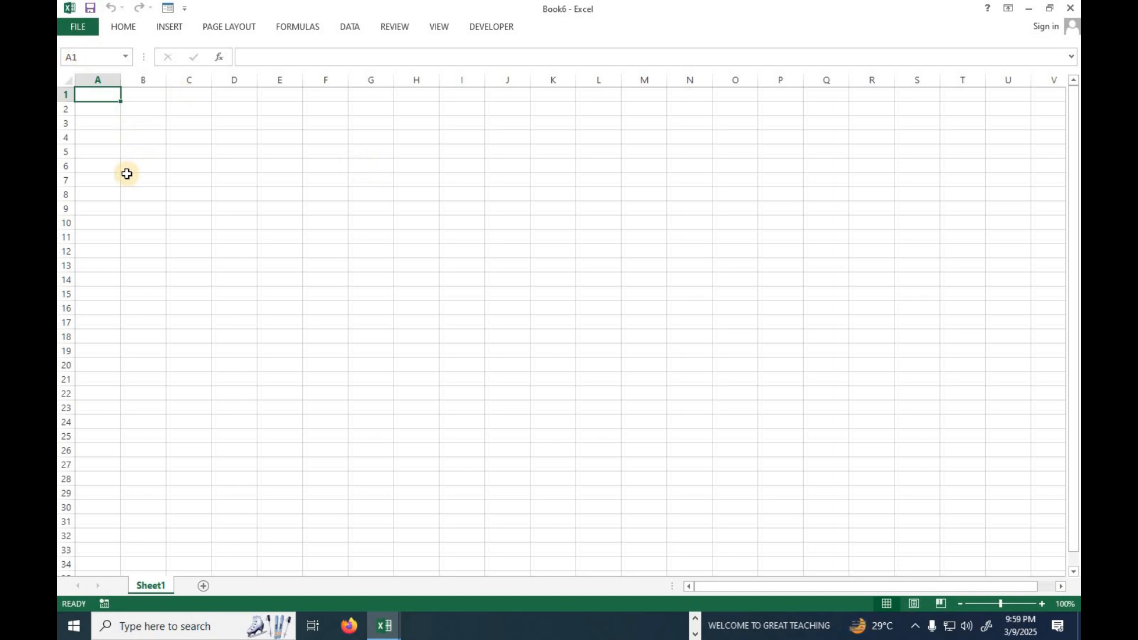
{"action": "left_click", "coordinate": [180, 176]}
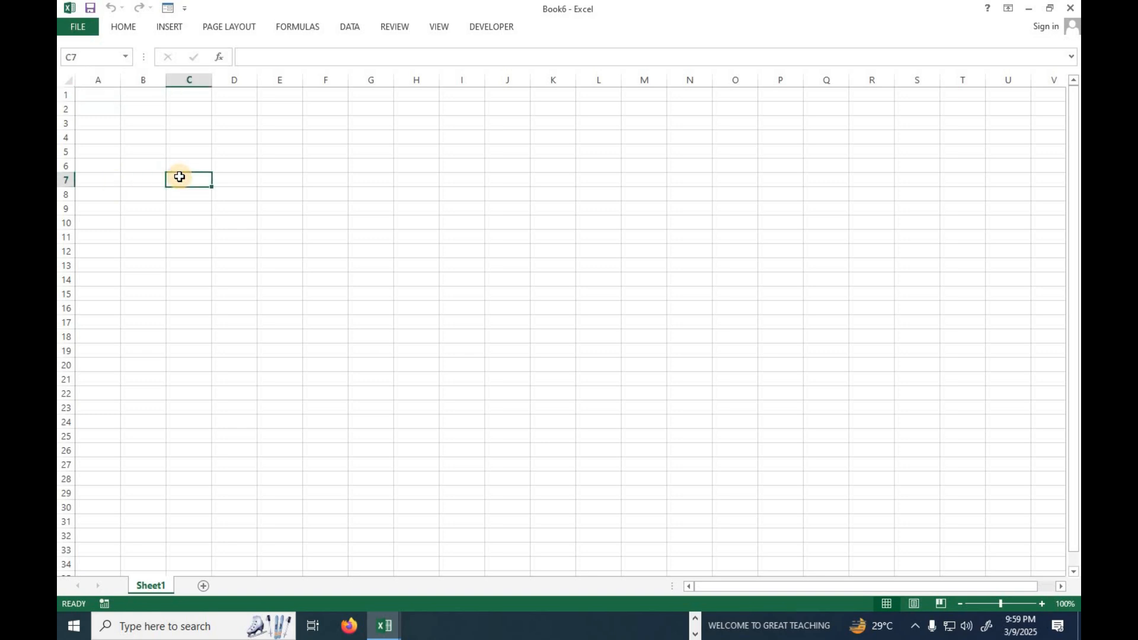
Enter the form labels Visitor Name in C7 and Mobile No in C8.
{"action": "type", "text": "Visitor Name"}
{"action": "key", "text": "Return"}
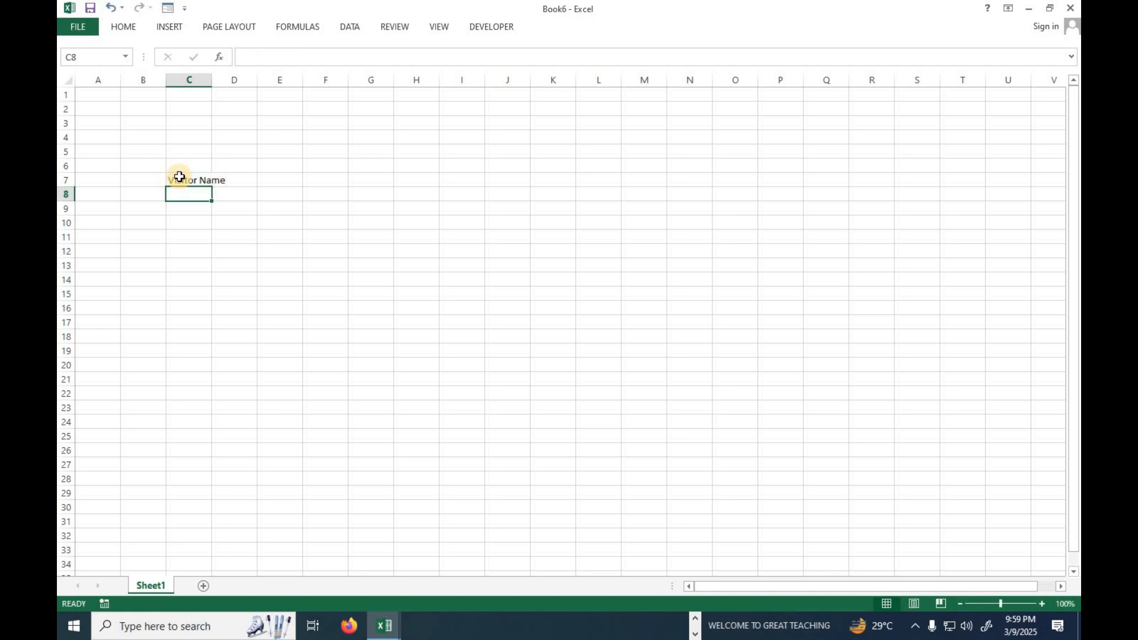
{"action": "type", "text": "Mobile"}
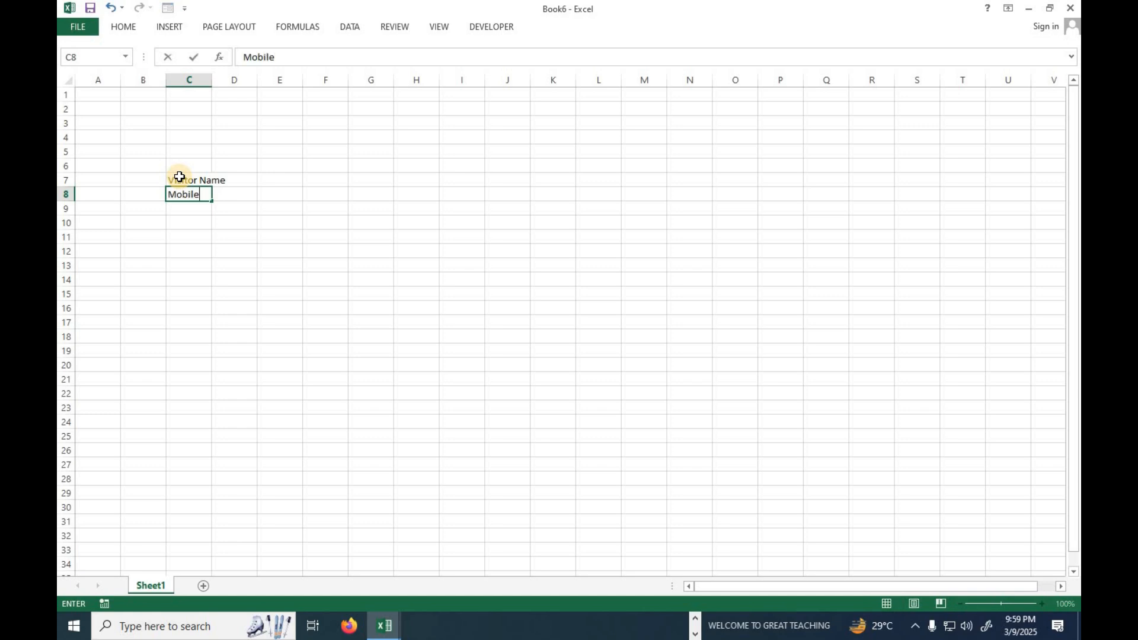
{"action": "type", "text": " No"}
{"action": "key", "text": "Return"}
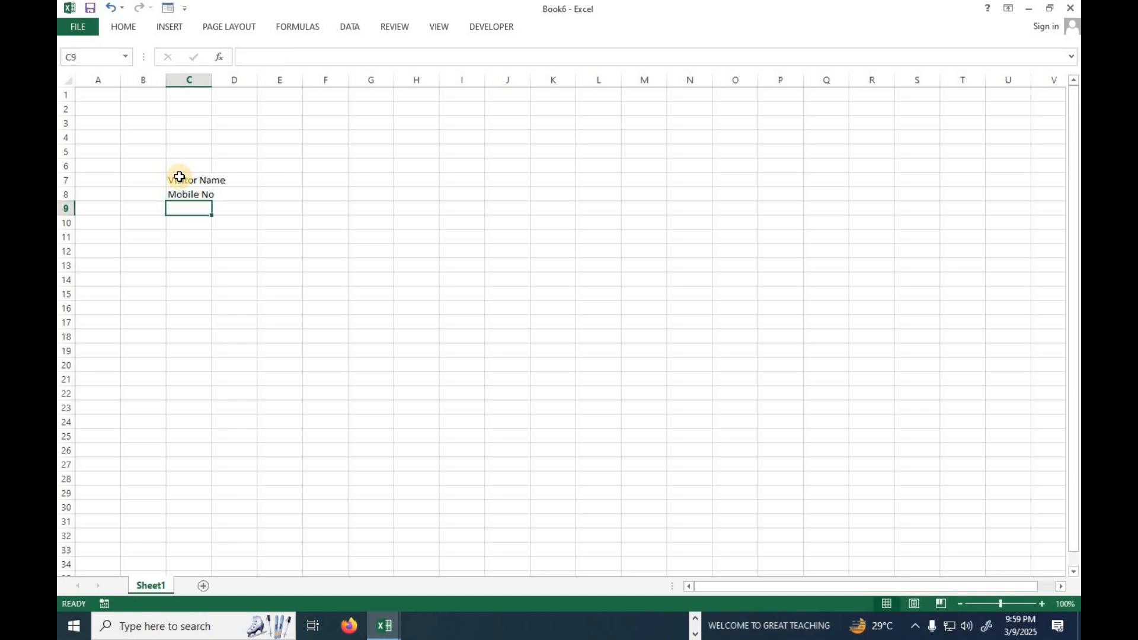
Enter the labels Purpose, Date and Time in cells C9, C10 and C11.
{"action": "type", "text": "Pur"}
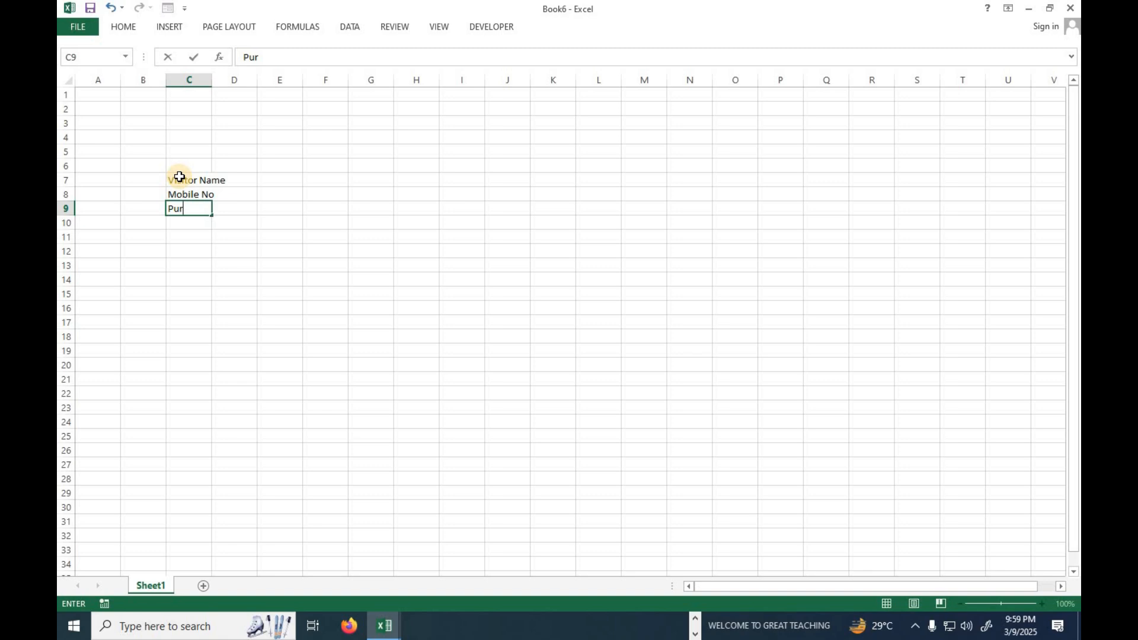
{"action": "type", "text": "pose"}
{"action": "key", "text": "Return"}
{"action": "type", "text": "Date"}
{"action": "key", "text": "Return"}
{"action": "type", "text": "Tim"}
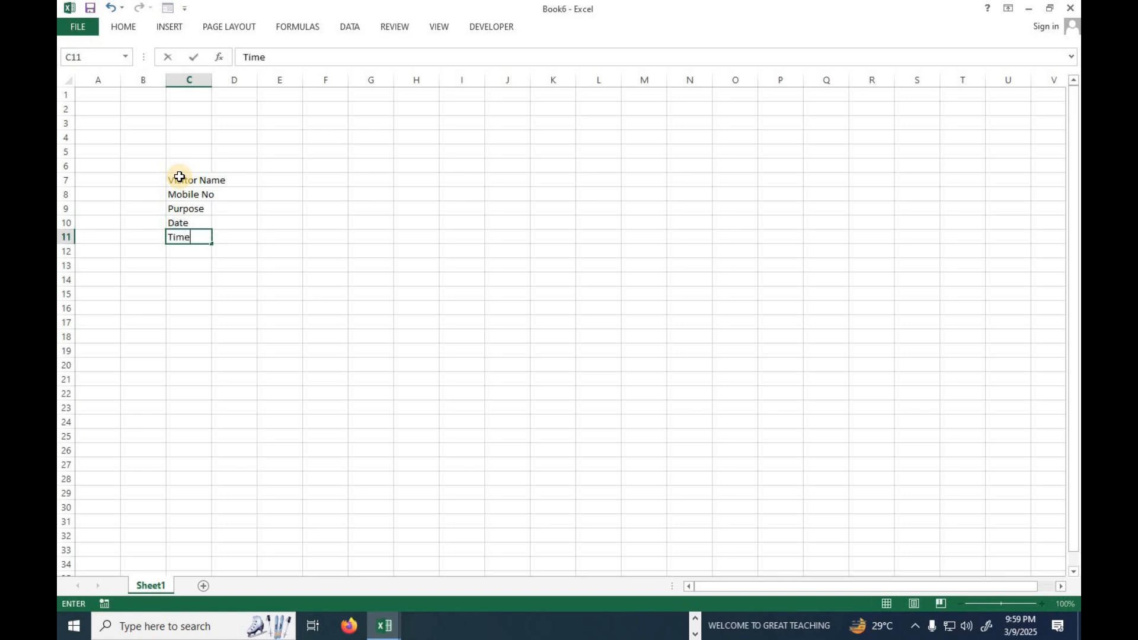
{"action": "type", "text": "e"}
{"action": "key", "text": "Return"}
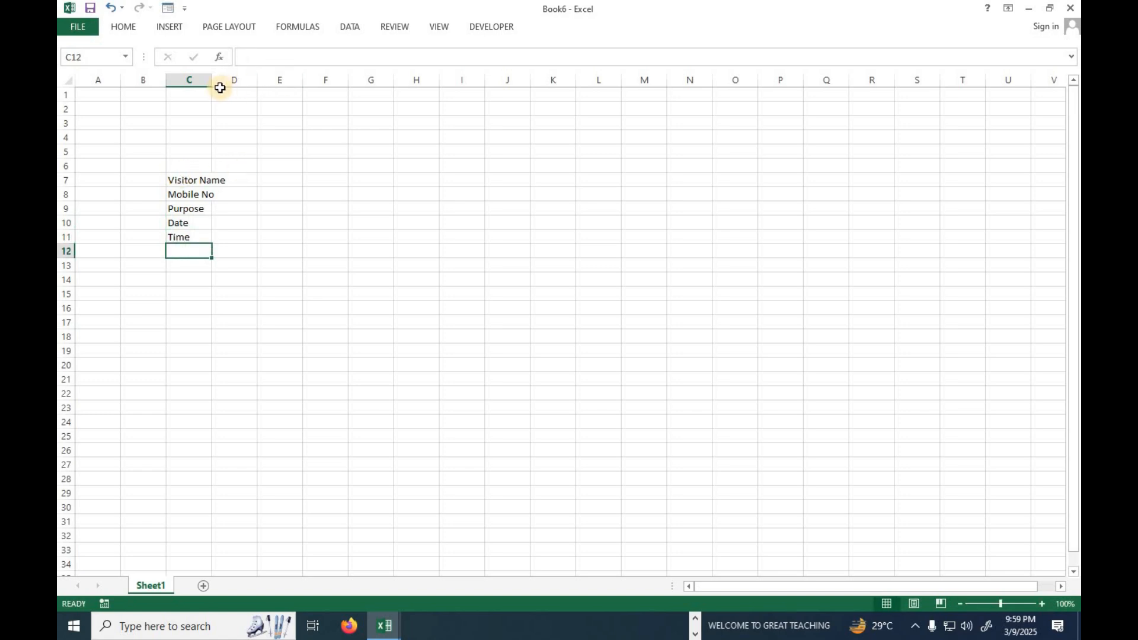
Widen column C to nearly three times its default width and enlarge rows 7 to 11 equally to about four times their default height.
{"action": "left_click_drag", "start_coordinate": [215, 84], "coordinate": [255, 88]}
{"action": "left_click_drag", "start_coordinate": [291, 89], "coordinate": [296, 90]}
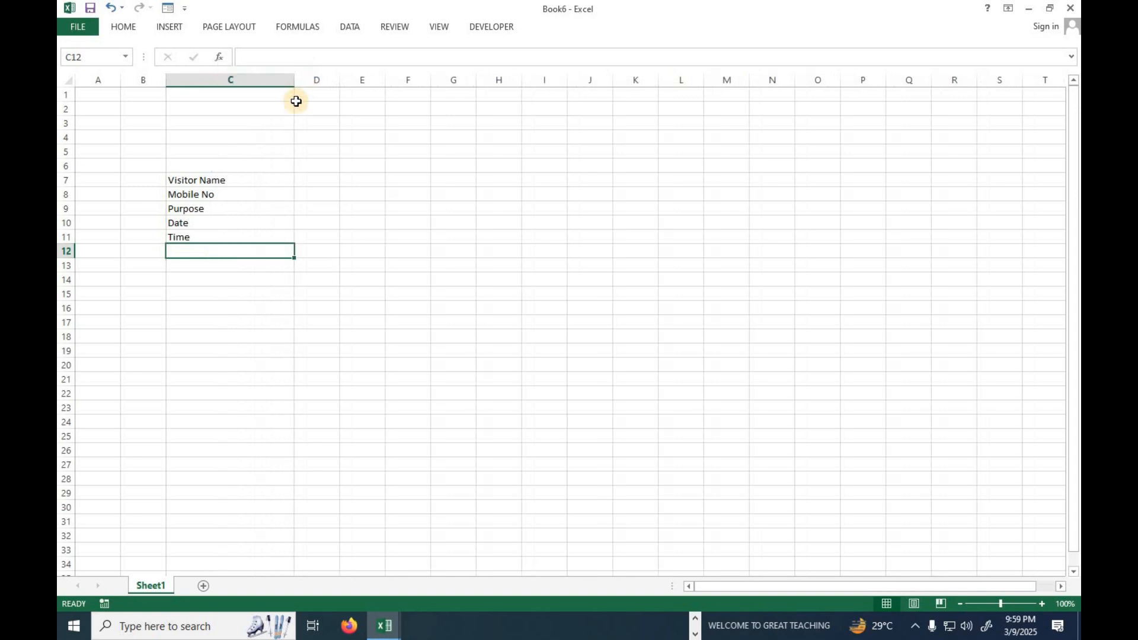
{"action": "left_click", "coordinate": [65, 178]}
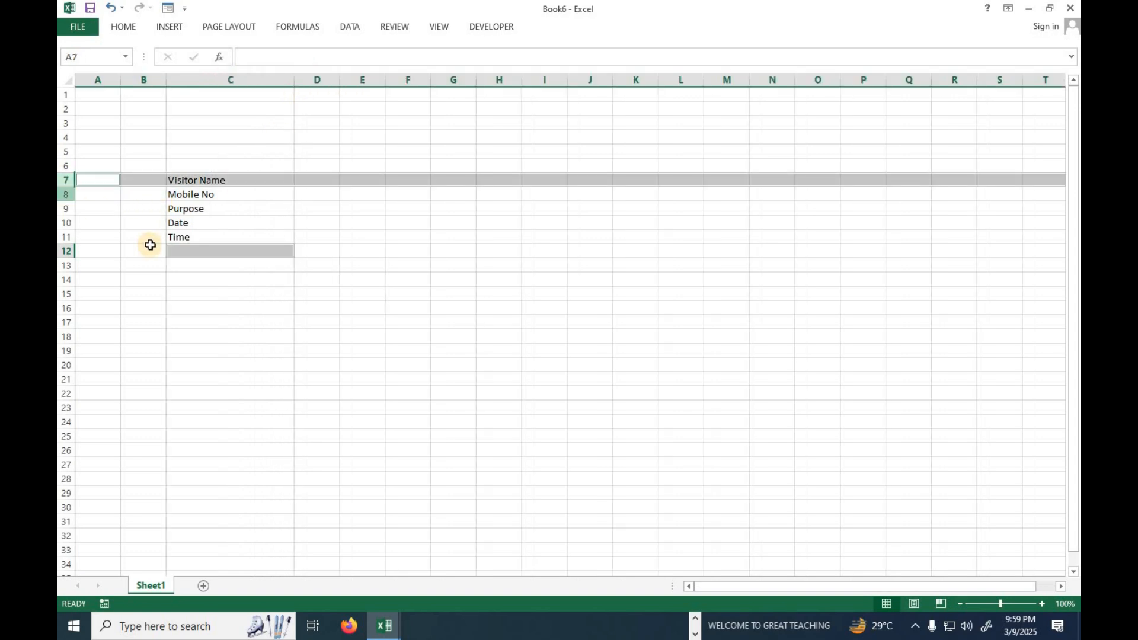
{"action": "left_click", "coordinate": [149, 248]}
{"action": "left_click", "coordinate": [60, 179]}
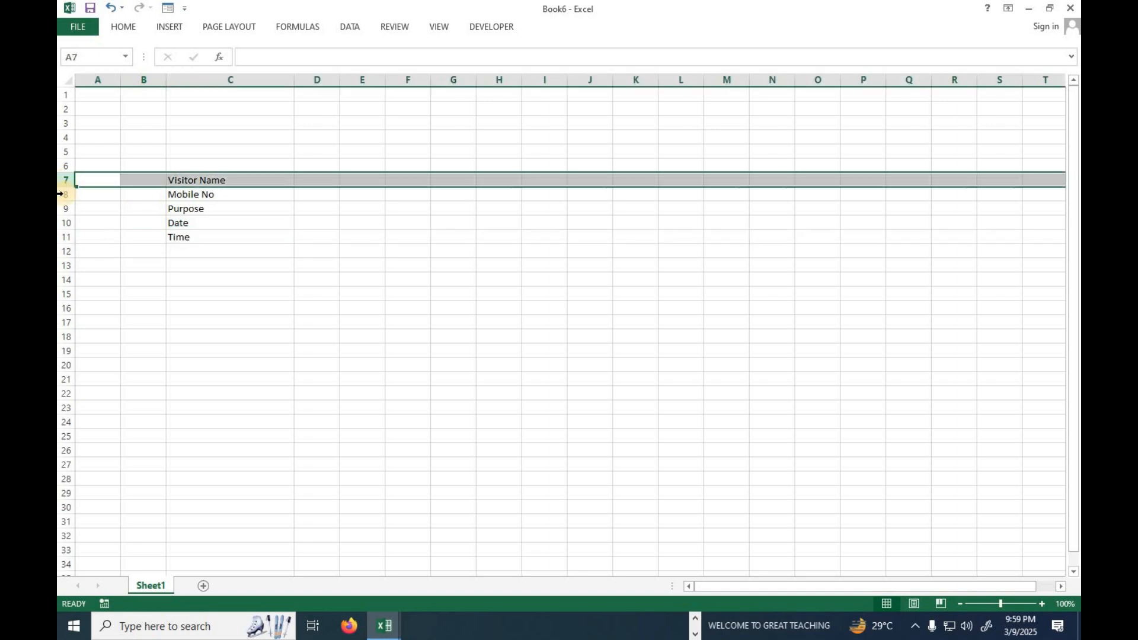
{"action": "left_click", "coordinate": [60, 193], "text": "ctrl"}
{"action": "left_click", "coordinate": [61, 209], "text": "ctrl"}
{"action": "left_click", "coordinate": [62, 223], "text": "ctrl"}
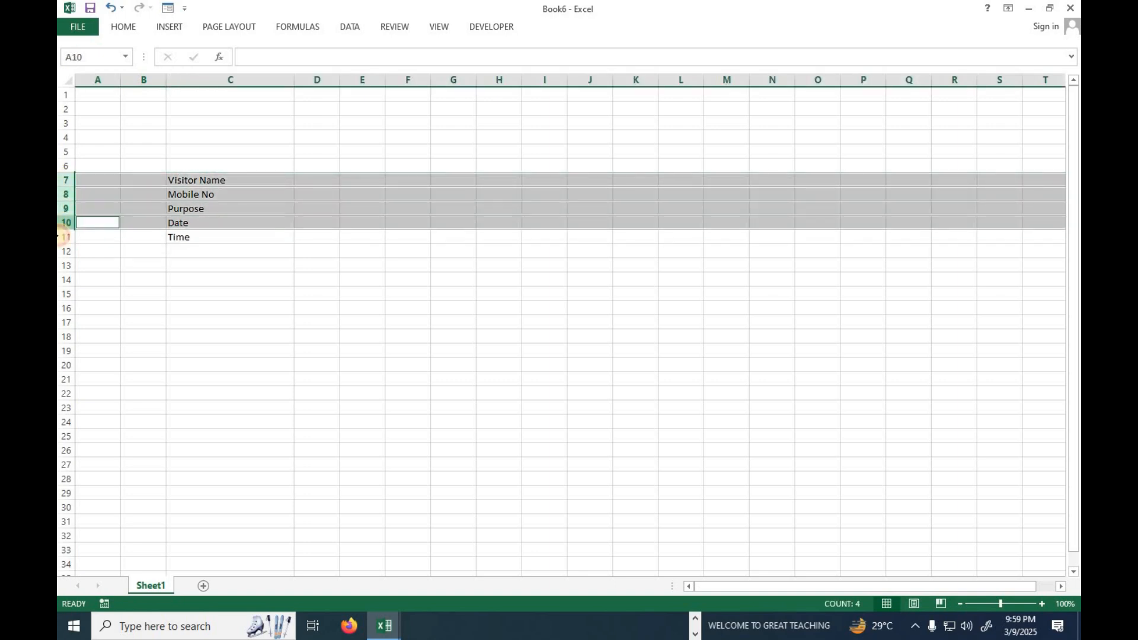
{"action": "left_click", "coordinate": [63, 237], "text": "ctrl"}
{"action": "left_click_drag", "start_coordinate": [69, 189], "coordinate": [65, 256]}
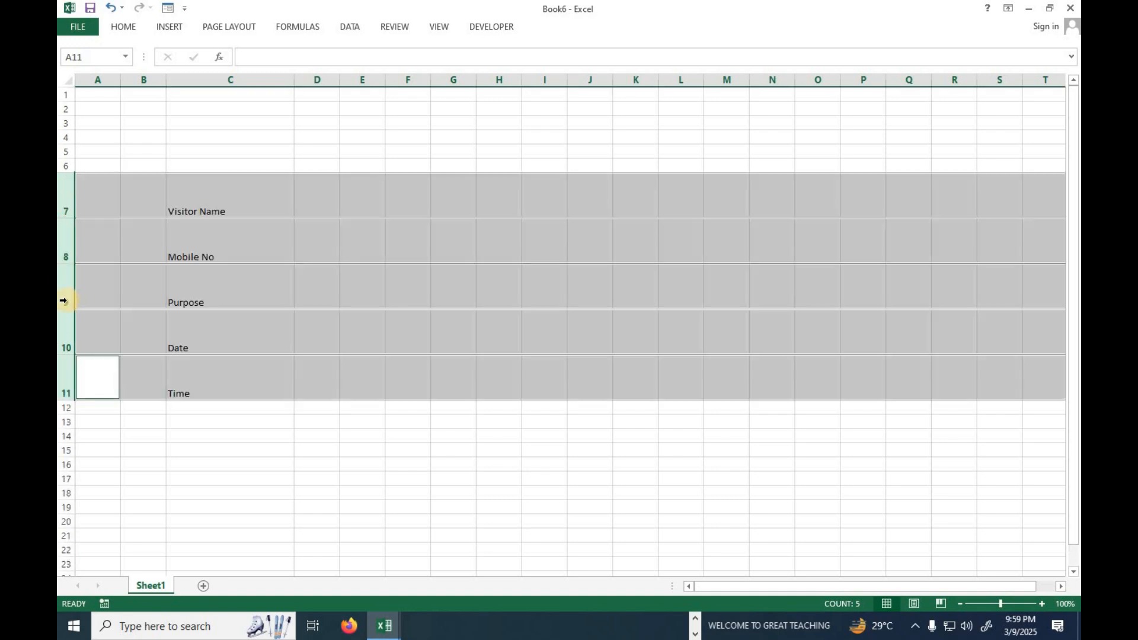
{"action": "left_click_drag", "start_coordinate": [69, 309], "coordinate": [69, 320]}
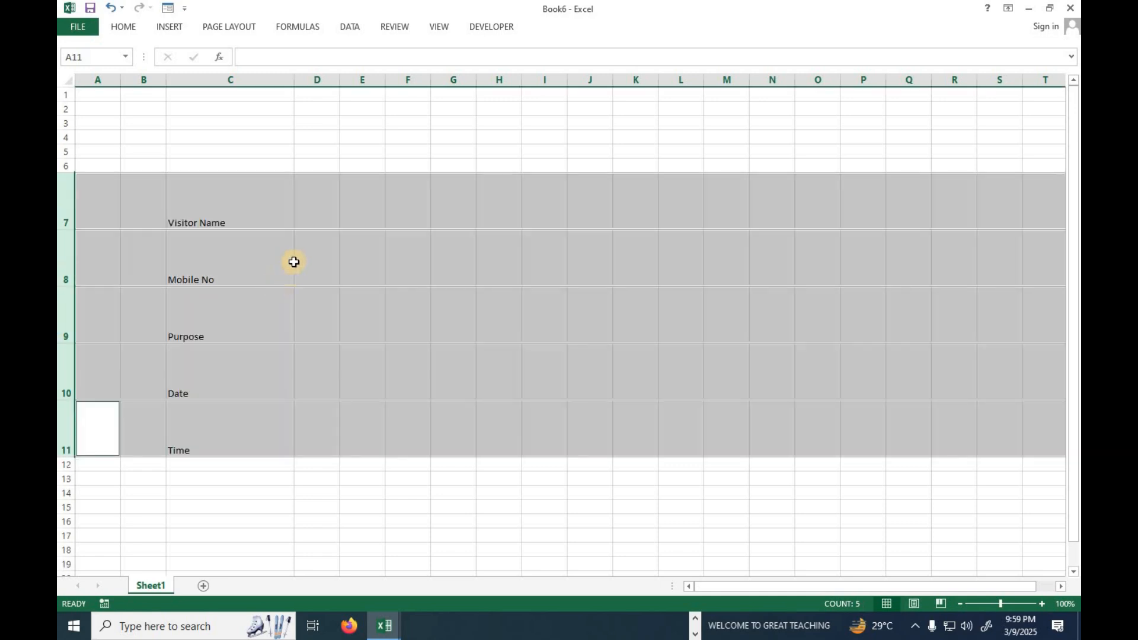
Widen column D to about twice the width of column C for the entry fields.
{"action": "left_click", "coordinate": [235, 209]}
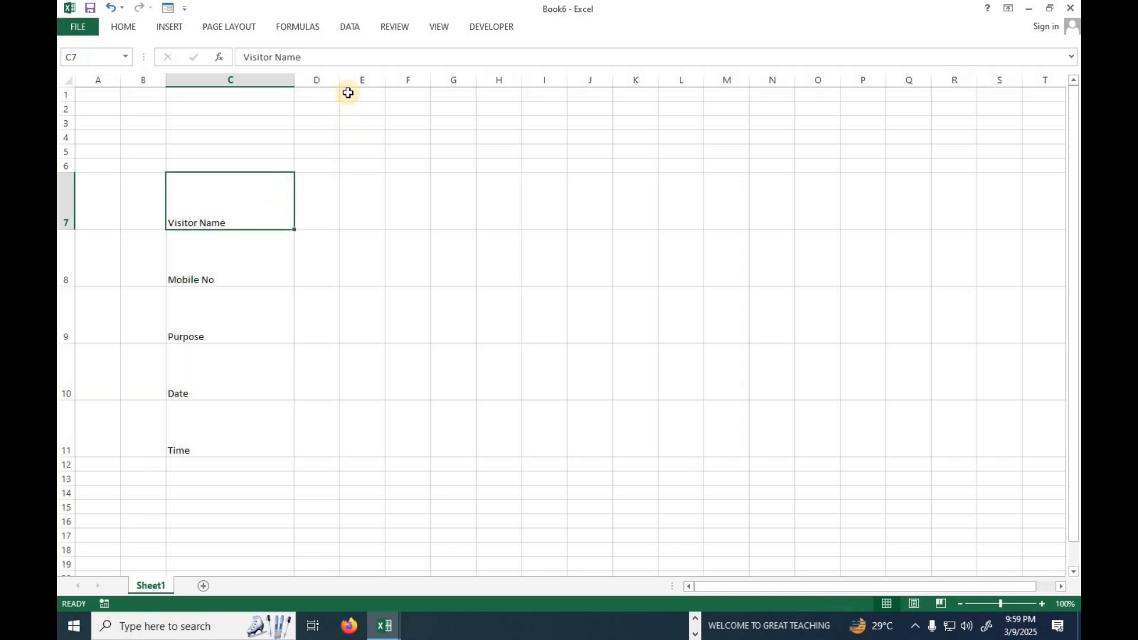
{"action": "left_click_drag", "start_coordinate": [339, 83], "coordinate": [549, 82]}
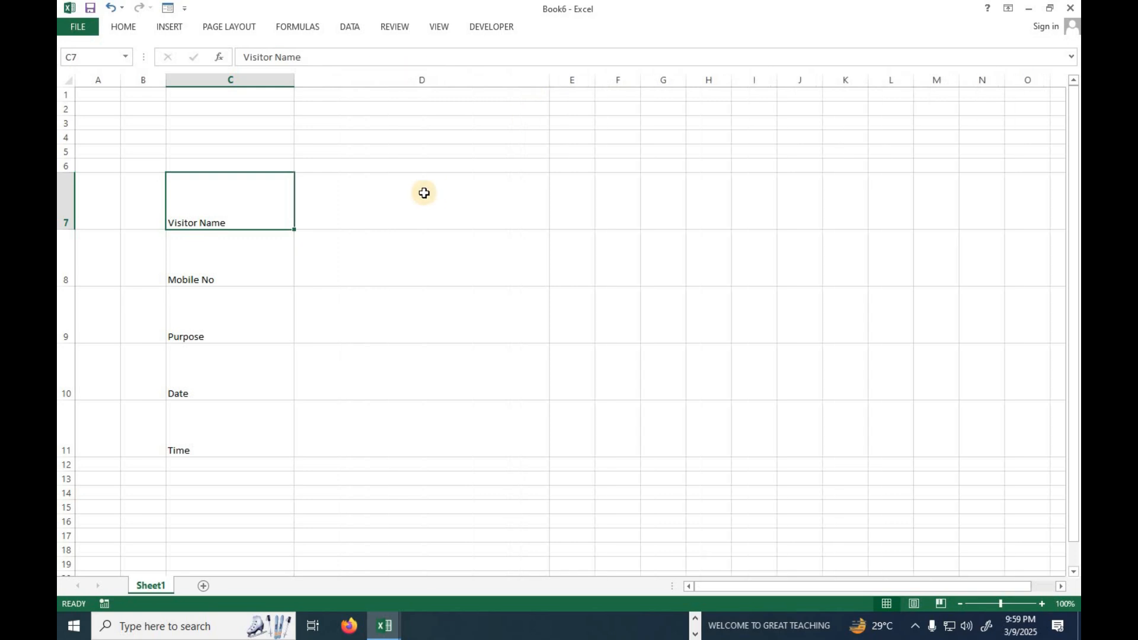
{"action": "left_click", "coordinate": [373, 199]}
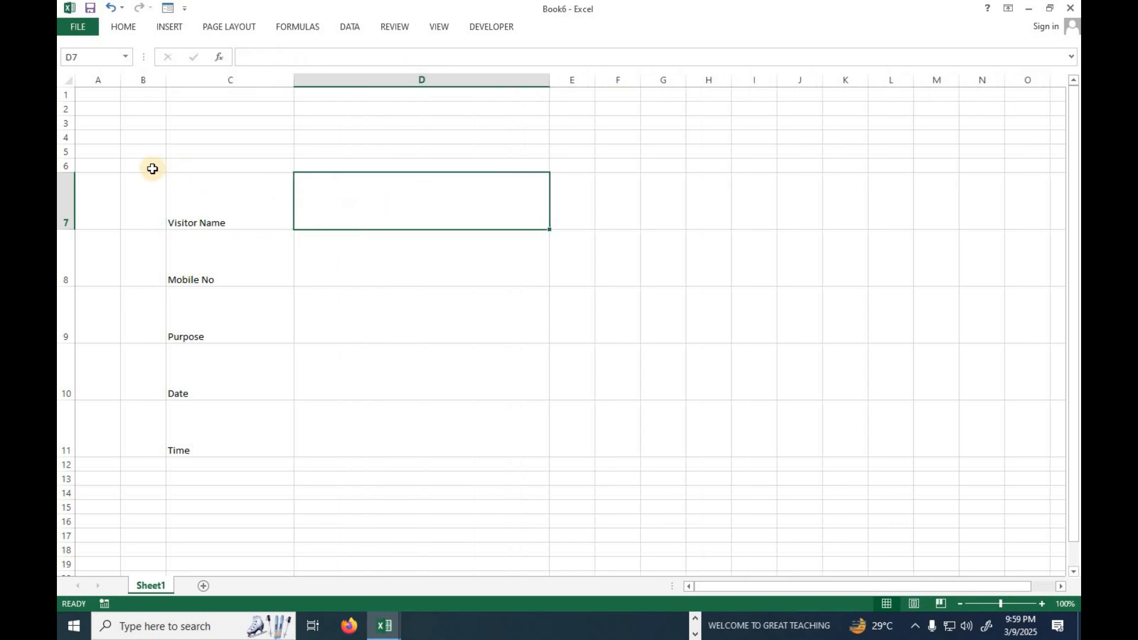
Apply outside borders to the range B6:E14 to frame the form.
{"action": "left_click_drag", "start_coordinate": [143, 165], "coordinate": [567, 494]}
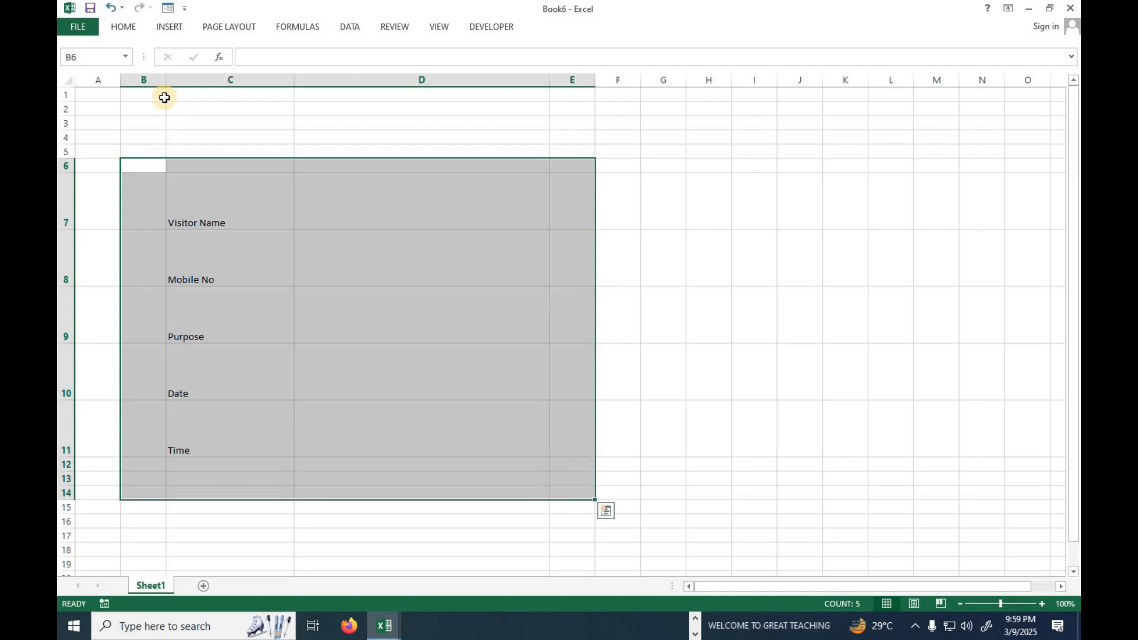
{"action": "left_click", "coordinate": [126, 26]}
{"action": "left_click", "coordinate": [255, 73]}
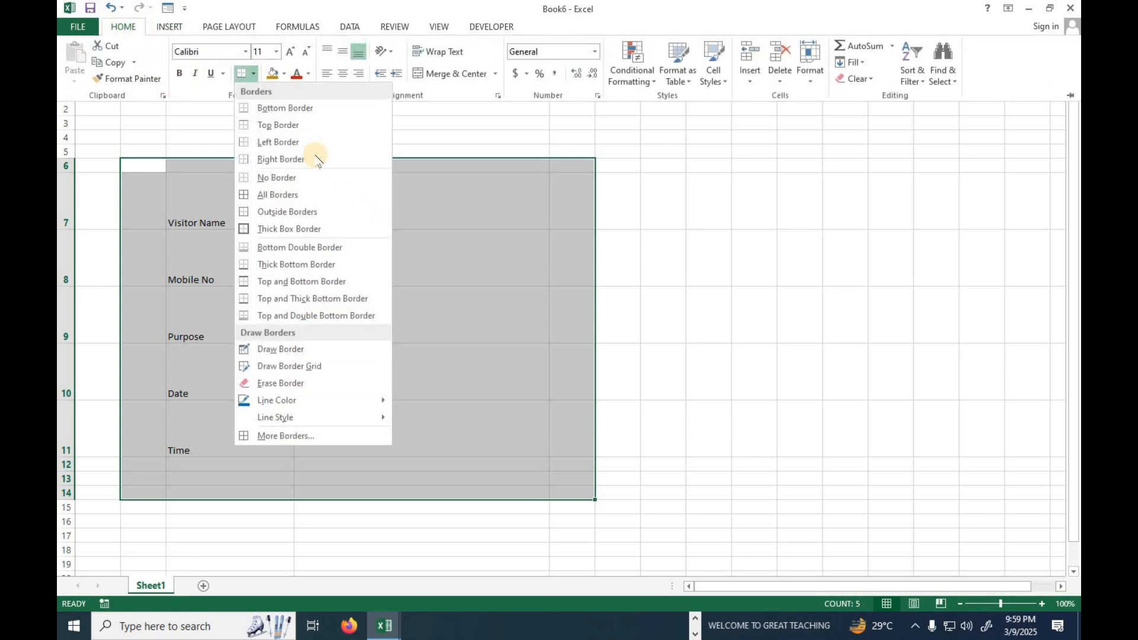
{"action": "left_click", "coordinate": [291, 214]}
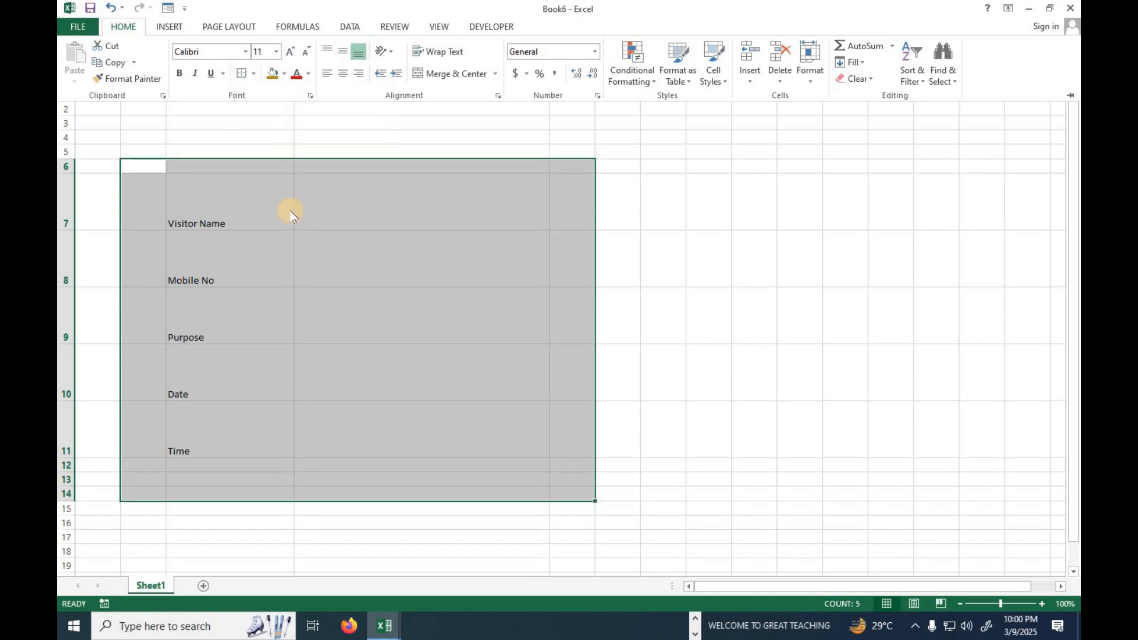
{"action": "left_click", "coordinate": [437, 222]}
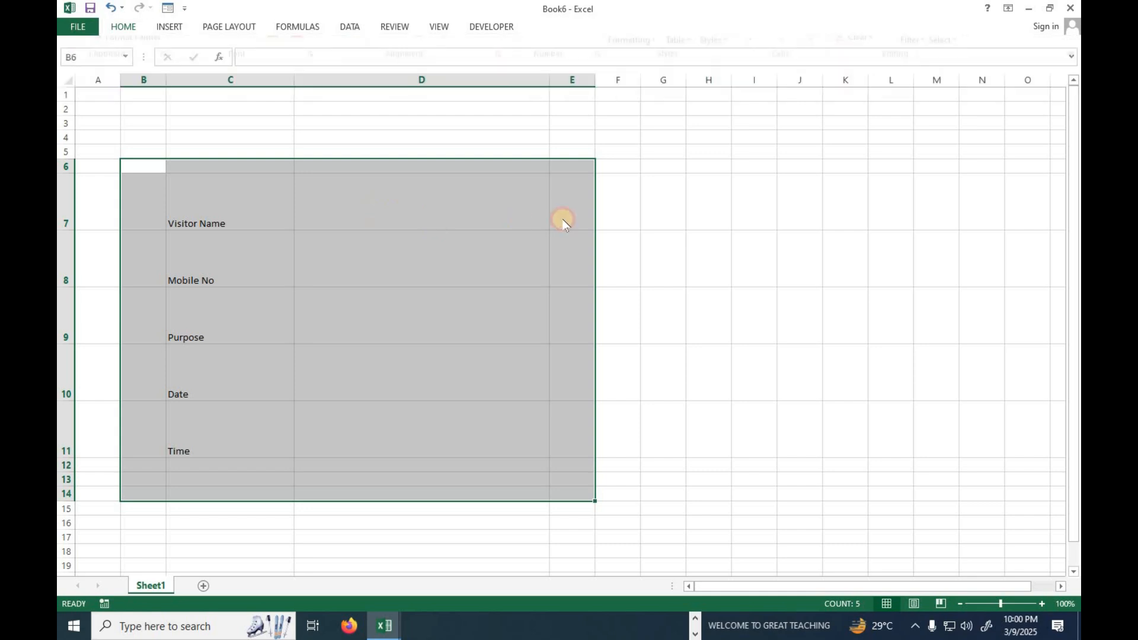
{"action": "left_click", "coordinate": [421, 225]}
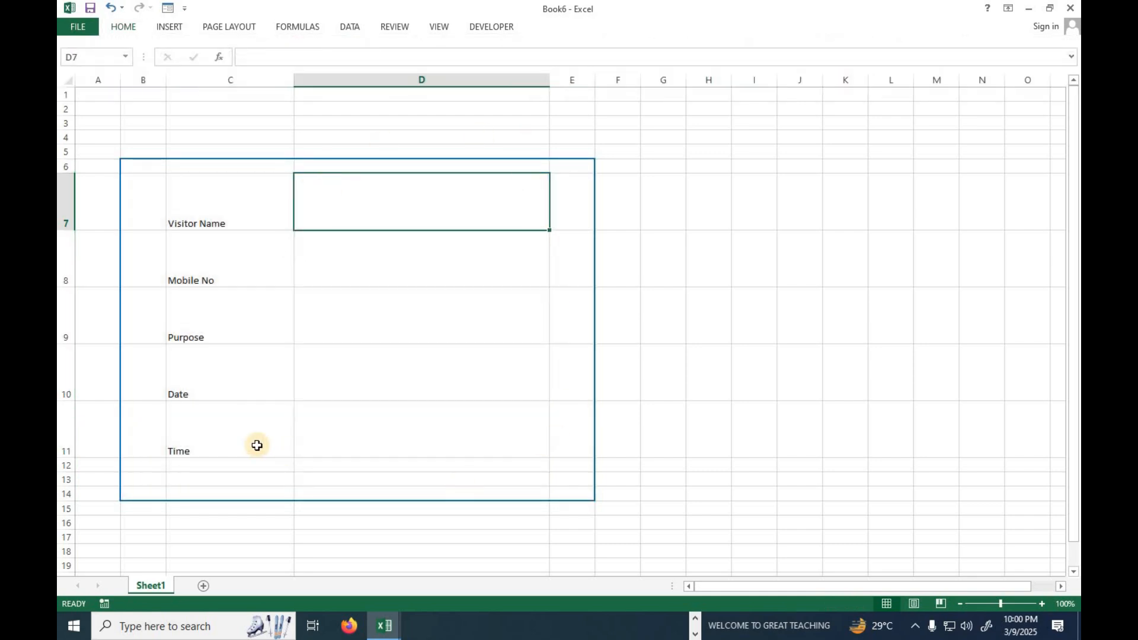
Format the label and entry cells C7:D11 in bold at font size 18 with middle vertical alignment.
{"action": "left_click", "coordinate": [206, 223]}
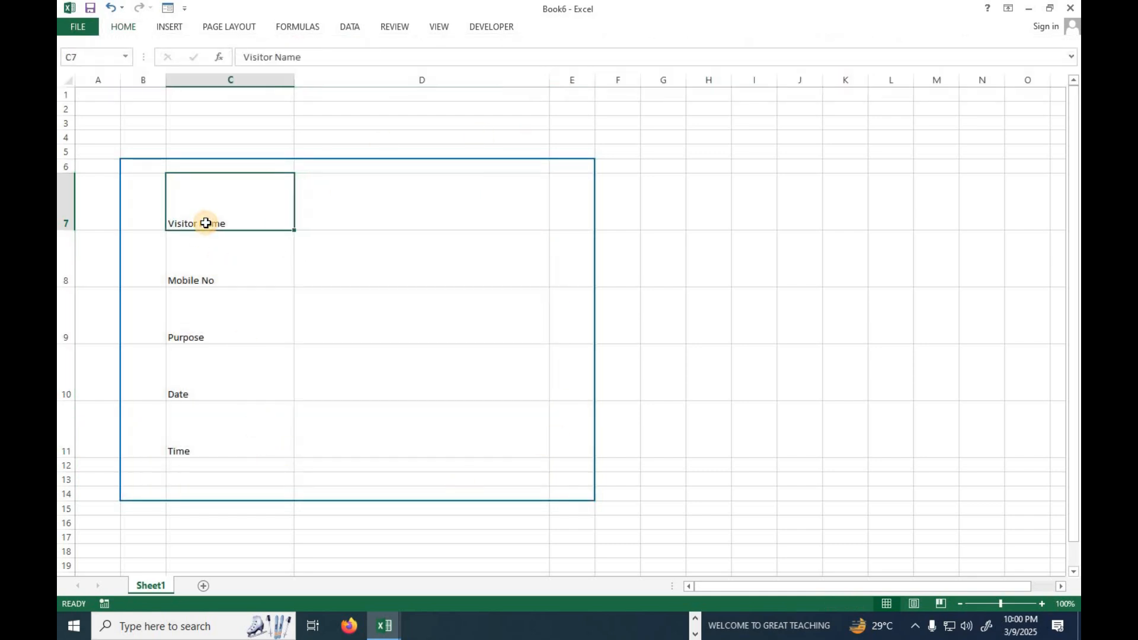
{"action": "left_click", "coordinate": [356, 202], "text": "ctrl"}
{"action": "left_click", "coordinate": [279, 246], "text": "ctrl"}
{"action": "left_click", "coordinate": [401, 252], "text": "ctrl"}
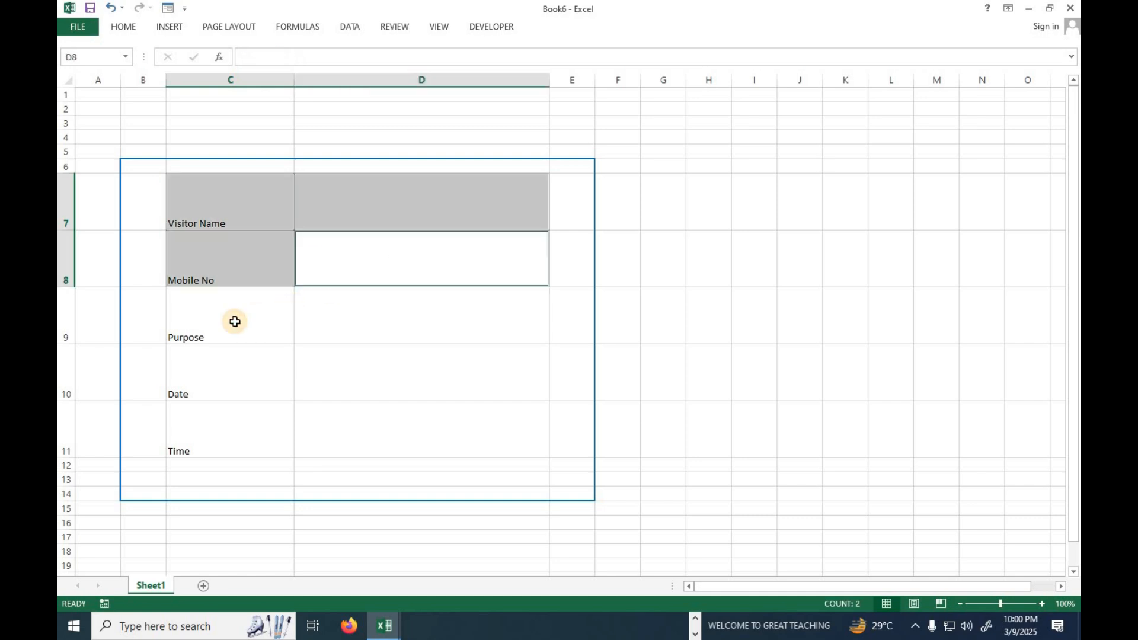
{"action": "left_click", "coordinate": [234, 320], "text": "ctrl"}
{"action": "left_click", "coordinate": [363, 328], "text": "ctrl"}
{"action": "left_click", "coordinate": [251, 364], "text": "ctrl"}
{"action": "left_click", "coordinate": [385, 374], "text": "ctrl"}
{"action": "left_click", "coordinate": [254, 419], "text": "ctrl"}
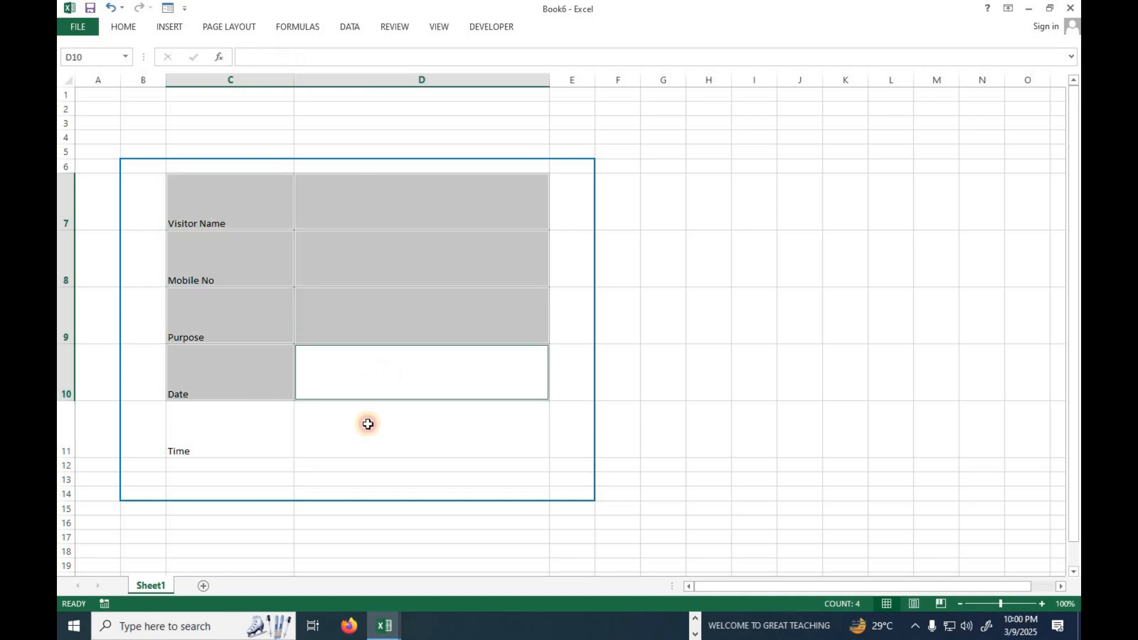
{"action": "left_click", "coordinate": [368, 424], "text": "ctrl"}
{"action": "left_click", "coordinate": [124, 27]}
{"action": "left_click", "coordinate": [179, 73]}
{"action": "left_click", "coordinate": [288, 51]}
{"action": "left_click", "coordinate": [289, 51]}
{"action": "left_click", "coordinate": [289, 51]}
{"action": "left_click", "coordinate": [289, 52]}
{"action": "left_click", "coordinate": [343, 52]}
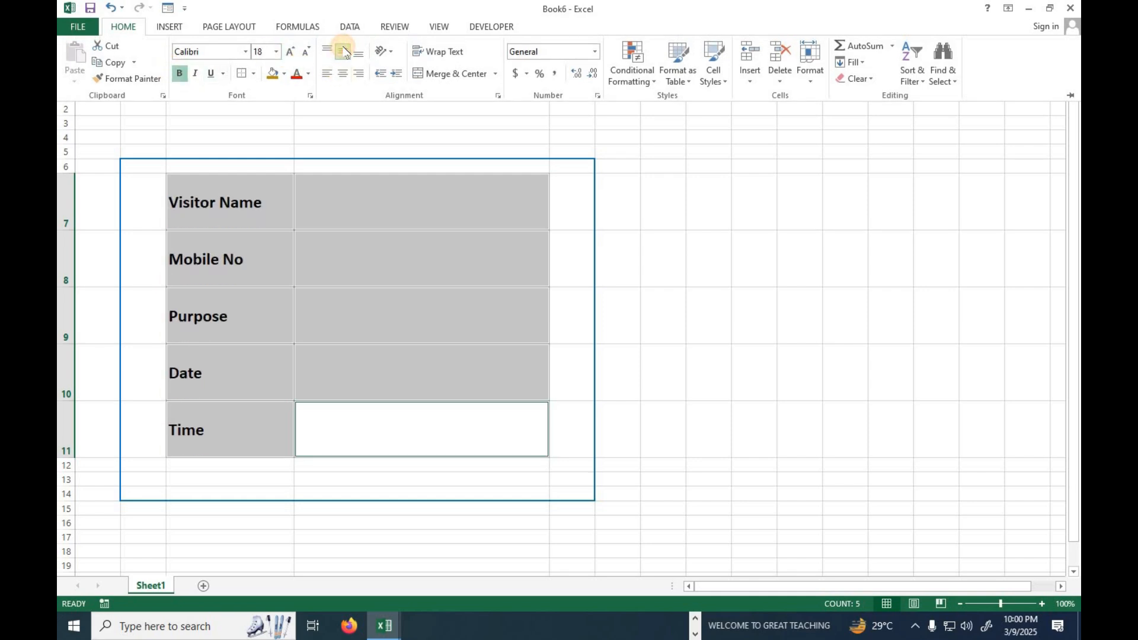
Set the font size of the label and entry cells C7:D11 to 22.
{"action": "left_click", "coordinate": [302, 52]}
{"action": "left_click", "coordinate": [303, 52]}
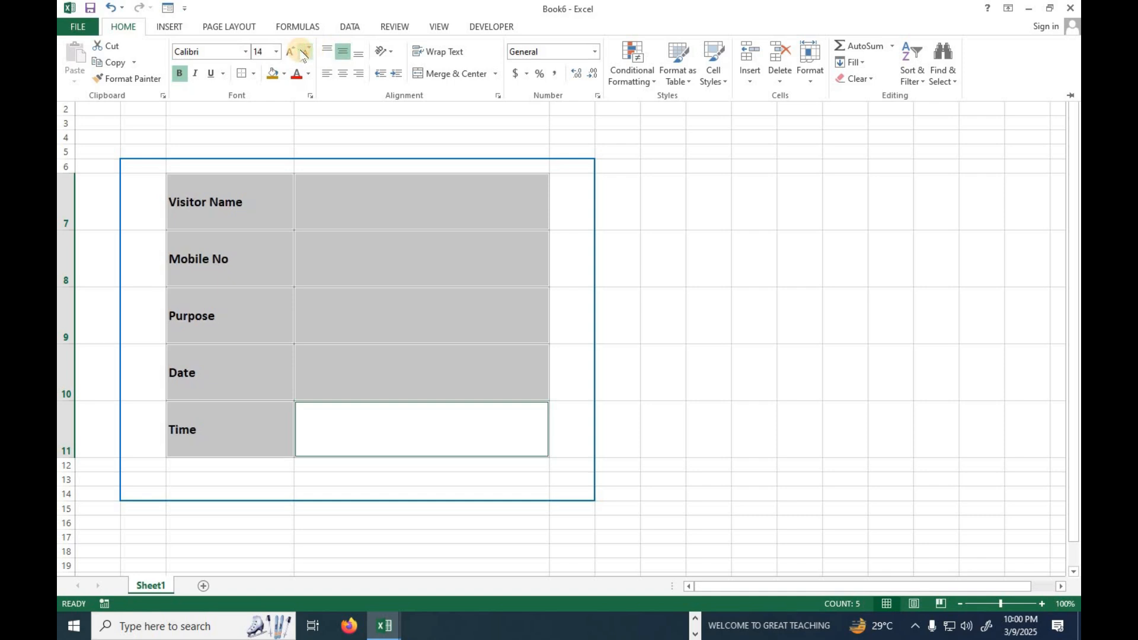
{"action": "left_click", "coordinate": [290, 53]}
{"action": "left_click", "coordinate": [290, 52]}
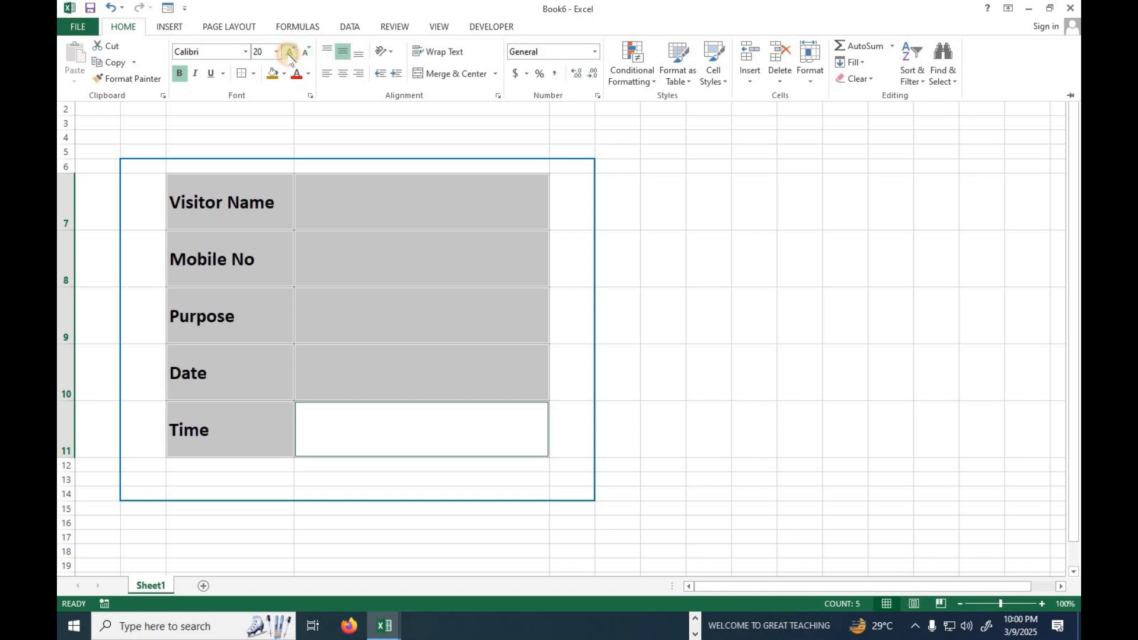
{"action": "left_click", "coordinate": [290, 52]}
{"action": "left_click", "coordinate": [350, 287]}
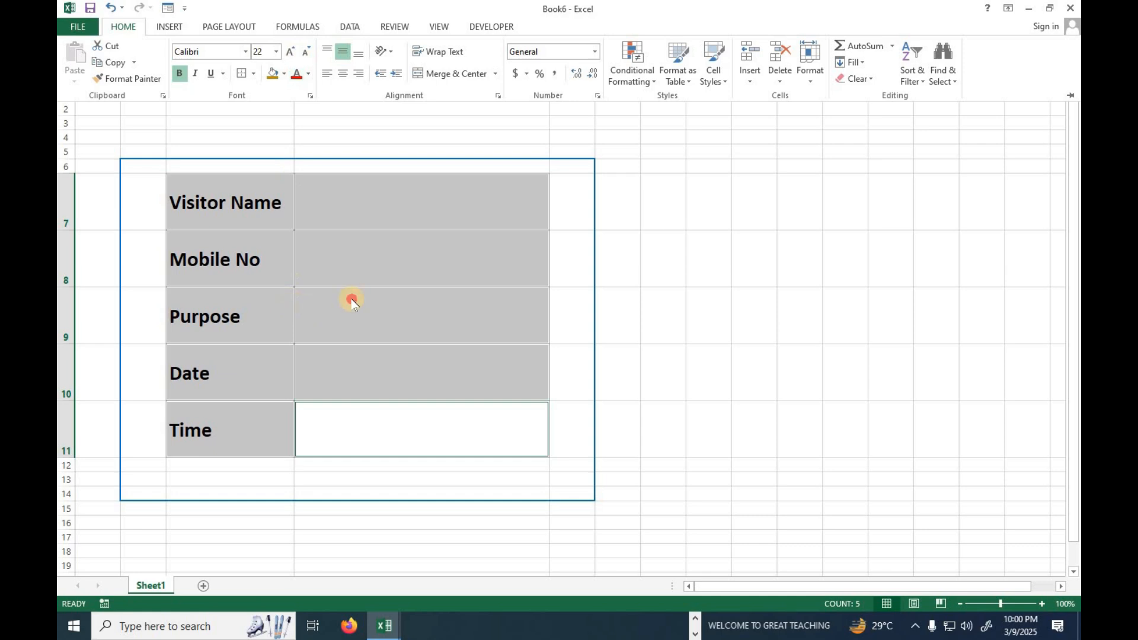
{"action": "left_click_drag", "start_coordinate": [231, 196], "coordinate": [225, 438]}
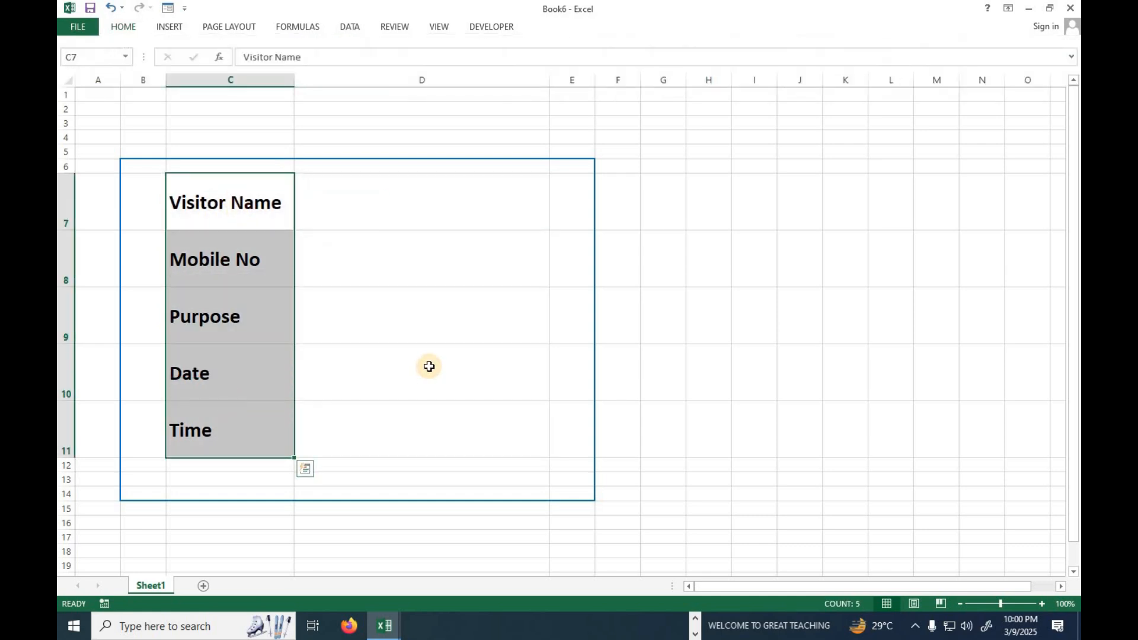
{"action": "left_click", "coordinate": [390, 214]}
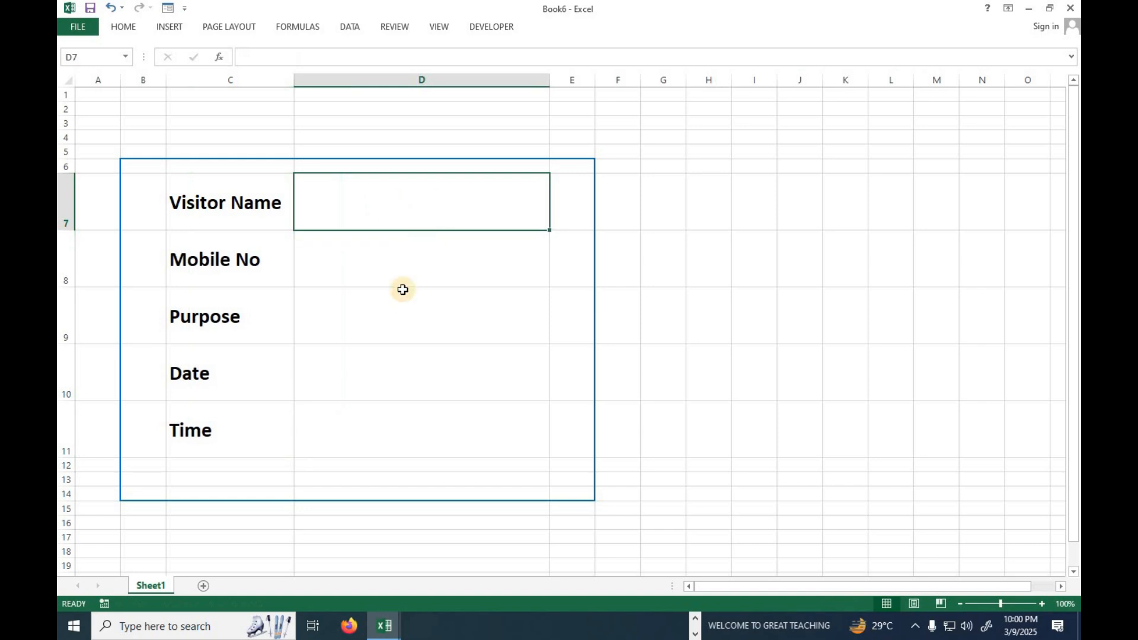
{"action": "left_click", "coordinate": [404, 258]}
{"action": "left_click", "coordinate": [396, 329]}
{"action": "left_click", "coordinate": [387, 387]}
{"action": "left_click", "coordinate": [386, 413]}
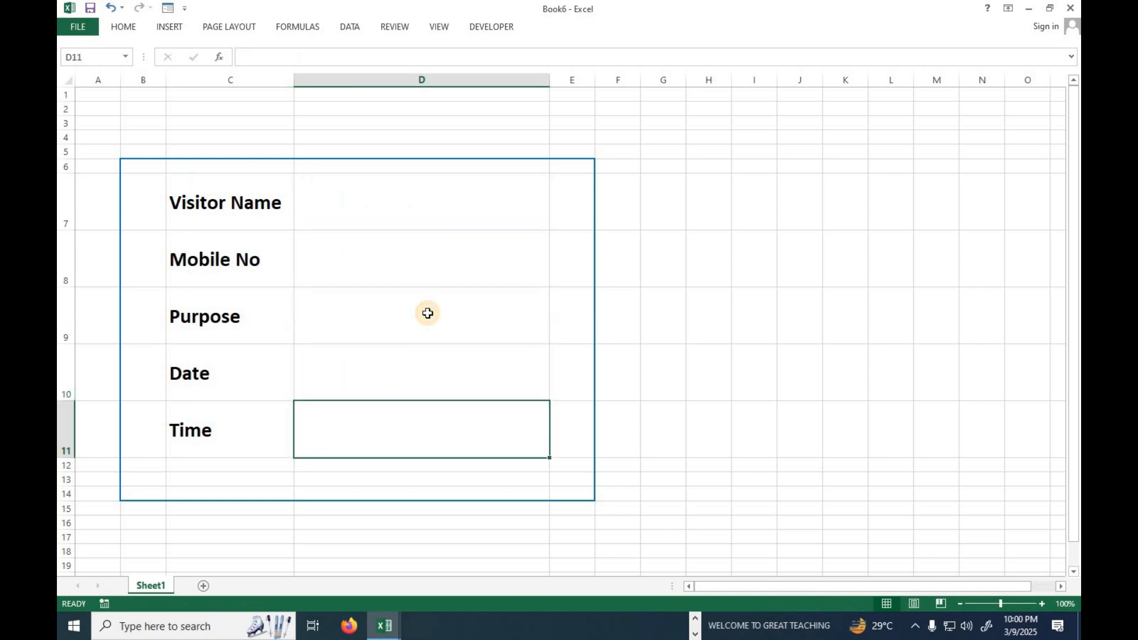
{"action": "left_click", "coordinate": [697, 214]}
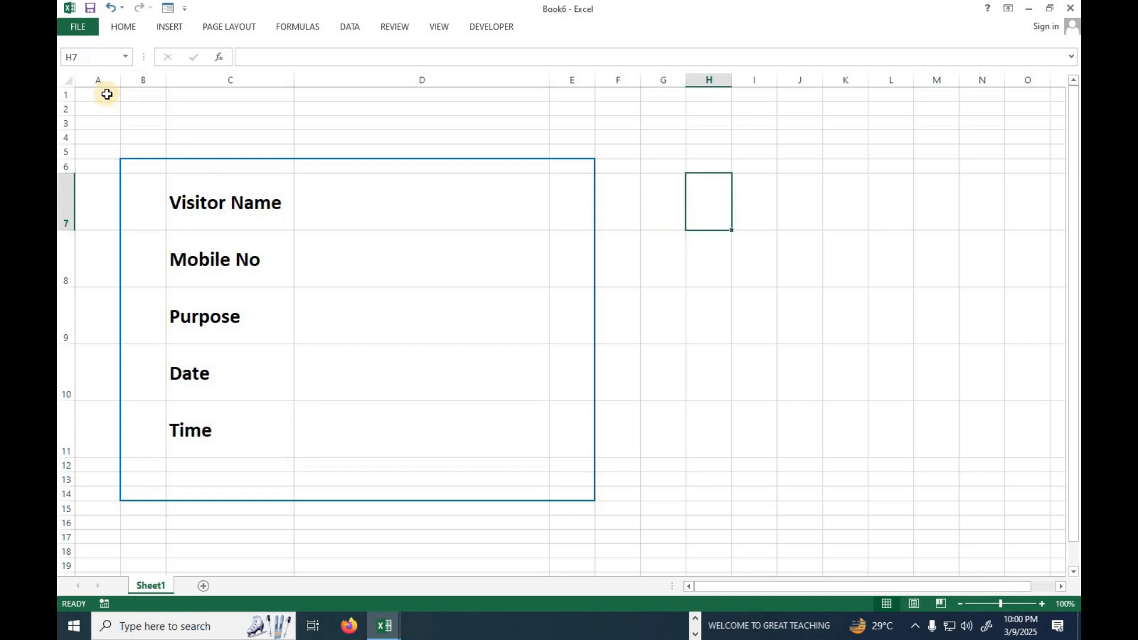
Merge and center the range A1:O3 above the form.
{"action": "left_click_drag", "start_coordinate": [92, 94], "coordinate": [1040, 122]}
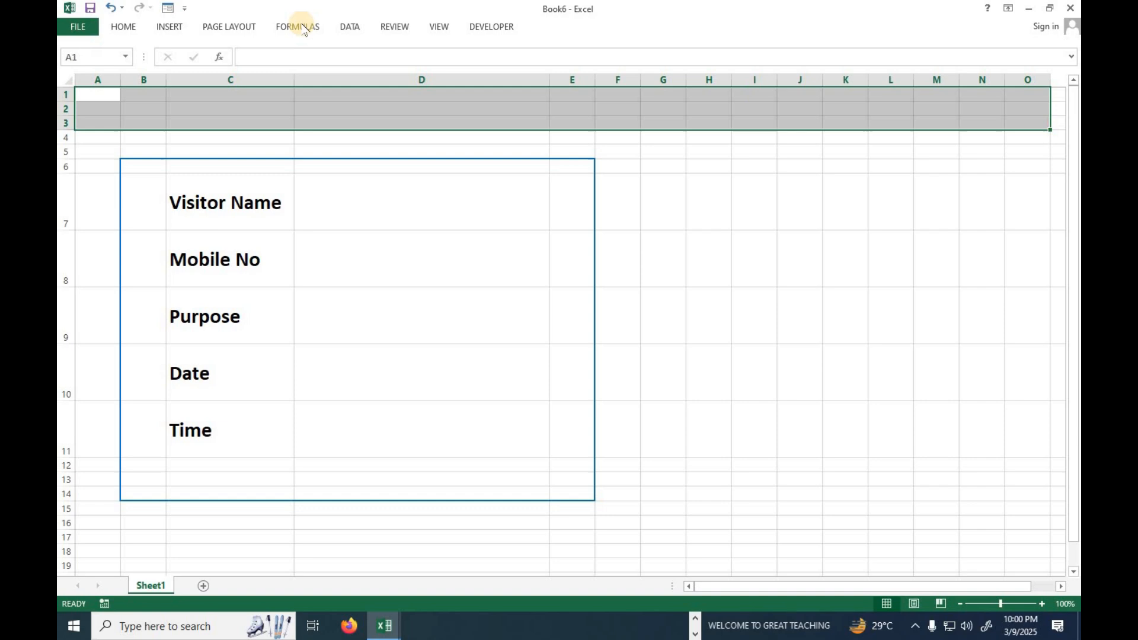
{"action": "left_click", "coordinate": [134, 27]}
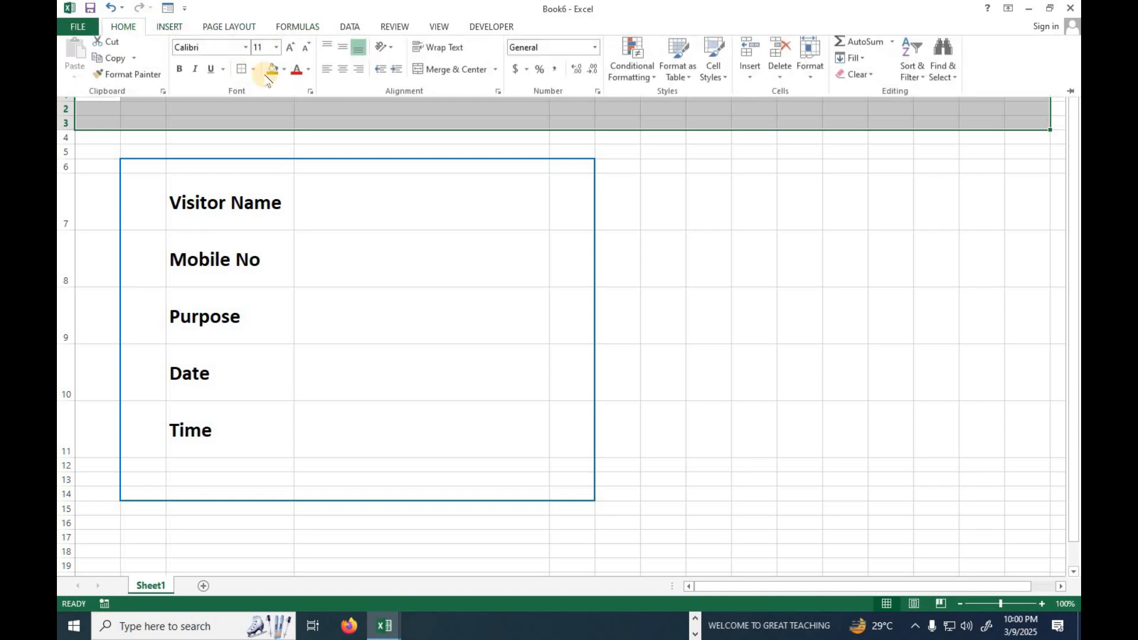
{"action": "left_click", "coordinate": [451, 74]}
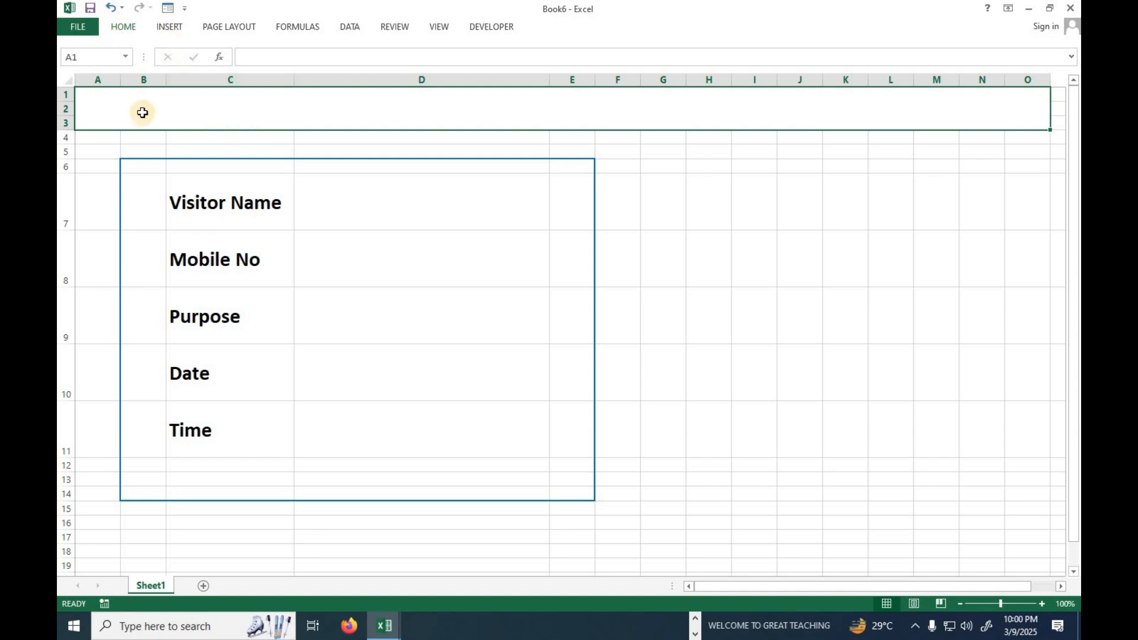
Fill the range A1:O19 with a light mint-green colour picked from the extended colour palette.
{"action": "left_click", "coordinate": [697, 194]}
{"action": "left_click_drag", "start_coordinate": [147, 101], "coordinate": [703, 559]}
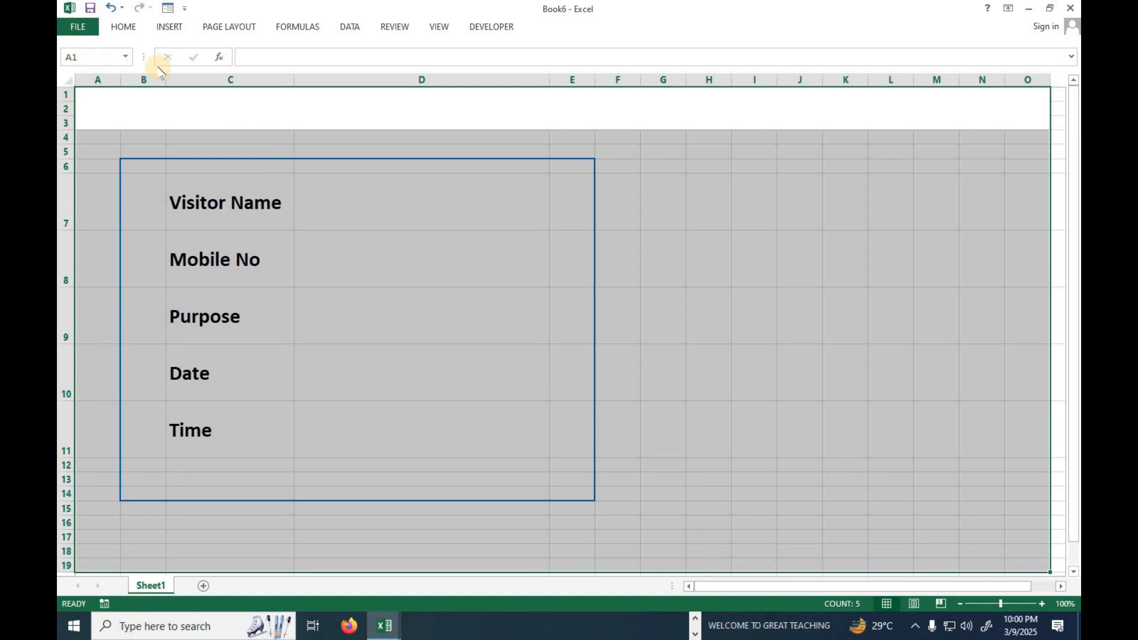
{"action": "left_click", "coordinate": [124, 26]}
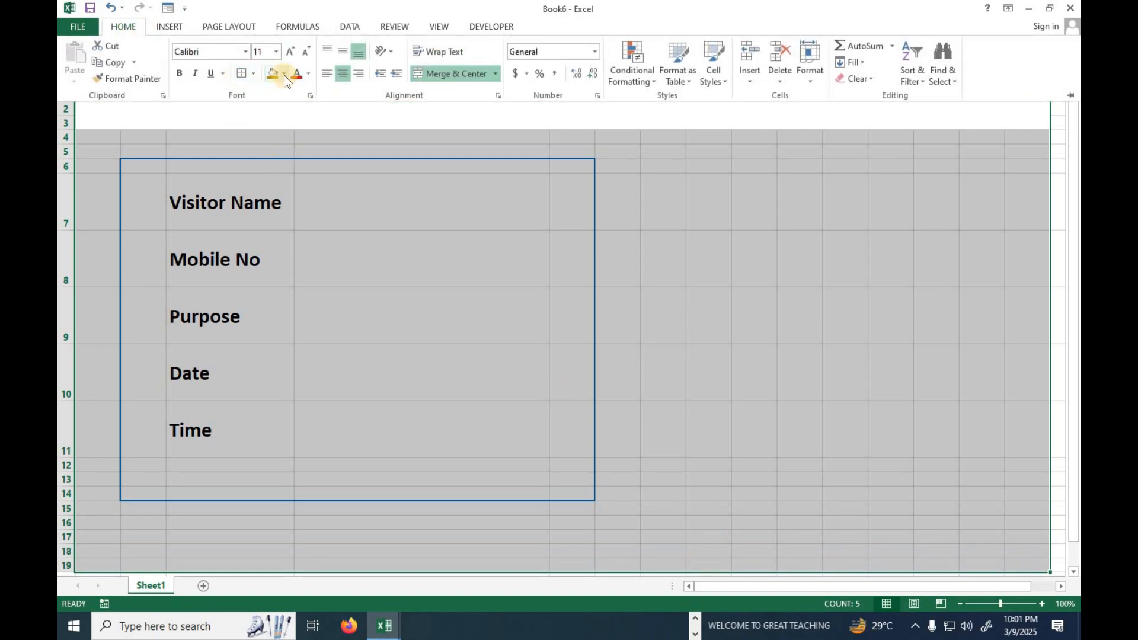
{"action": "left_click", "coordinate": [285, 74]}
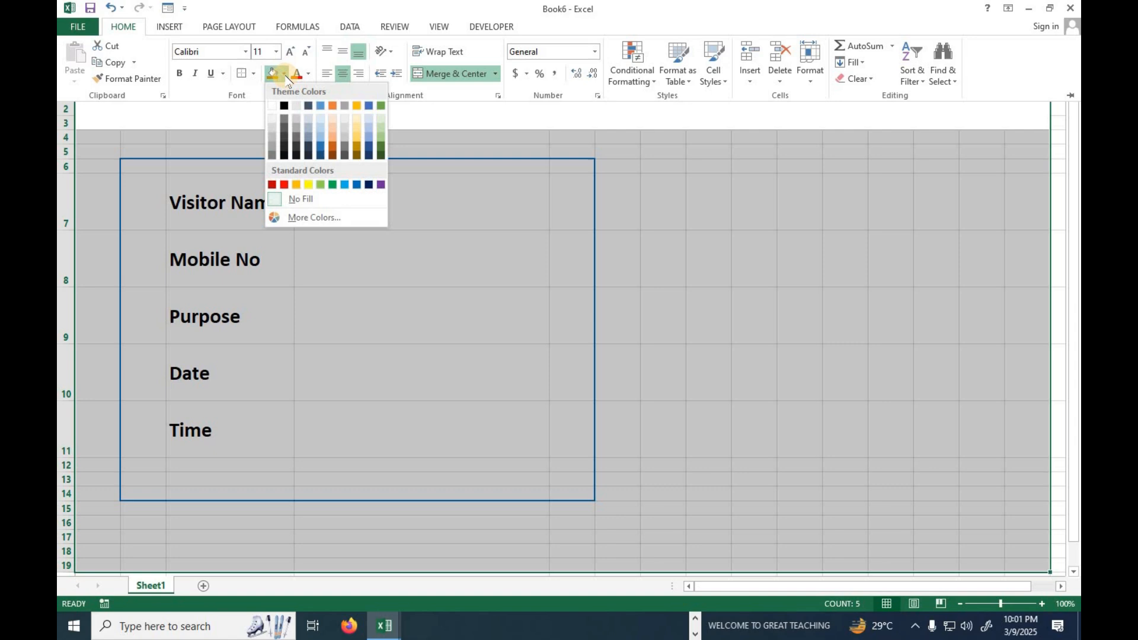
{"action": "left_click", "coordinate": [321, 220]}
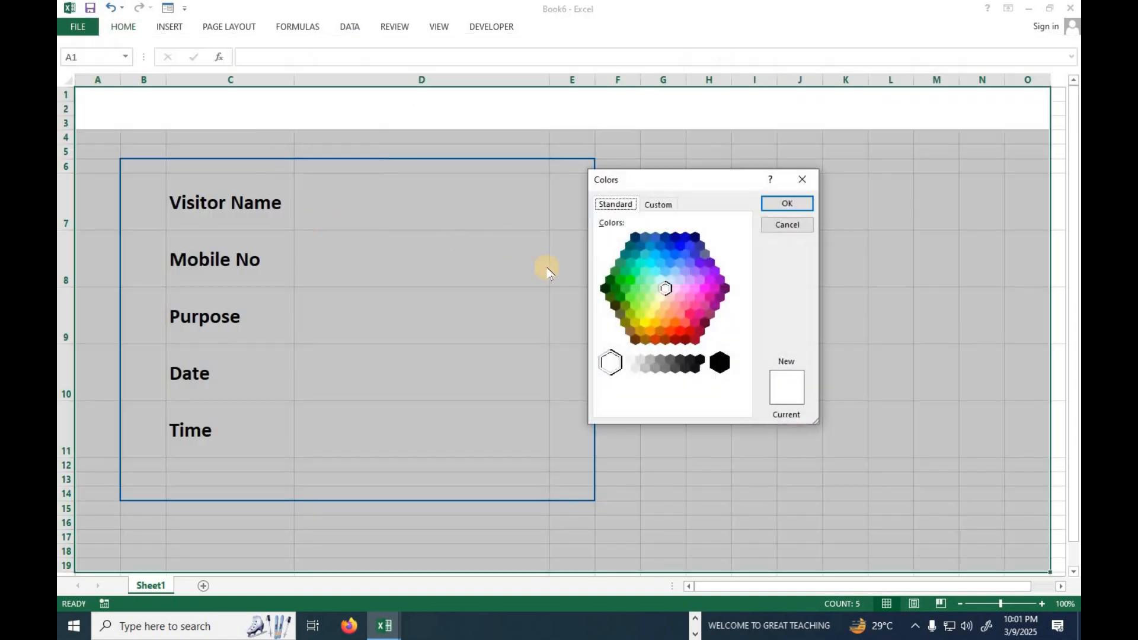
{"action": "left_click", "coordinate": [640, 280]}
{"action": "left_click", "coordinate": [655, 272]}
{"action": "left_click", "coordinate": [651, 278]}
{"action": "left_click", "coordinate": [787, 204]}
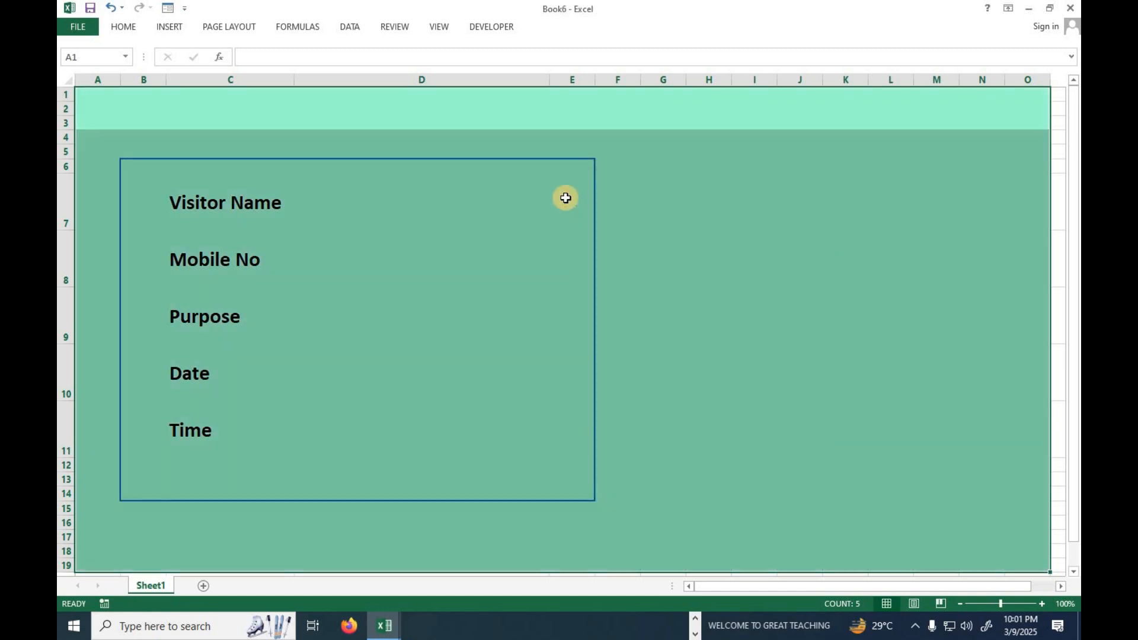
{"action": "left_click", "coordinate": [448, 176]}
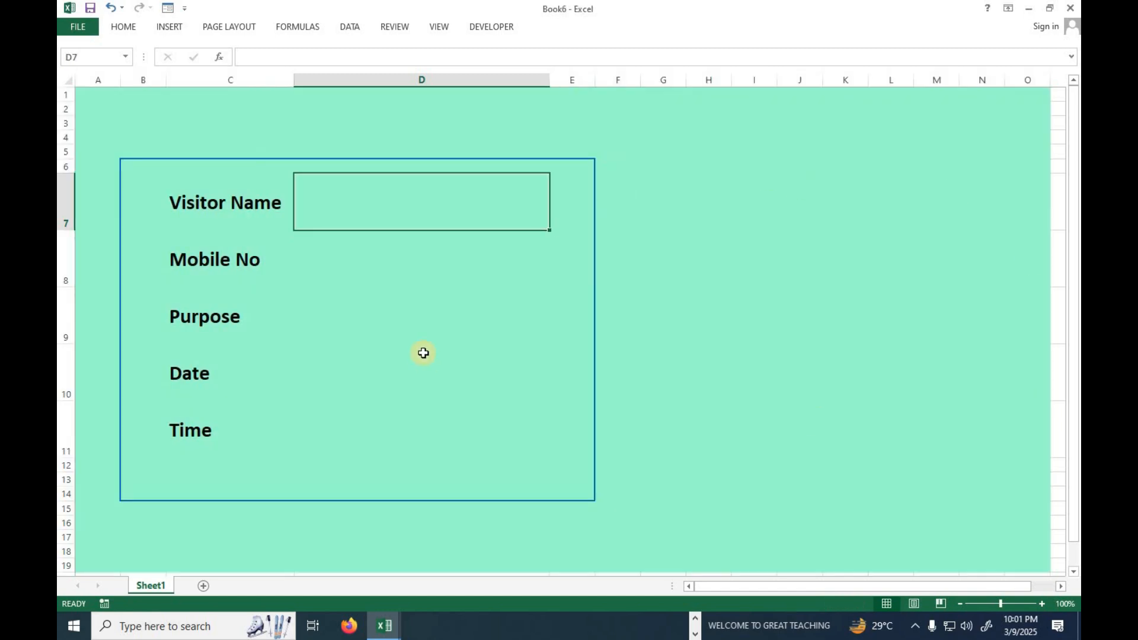
{"action": "key", "text": "Down"}
{"action": "key", "text": "Down"}
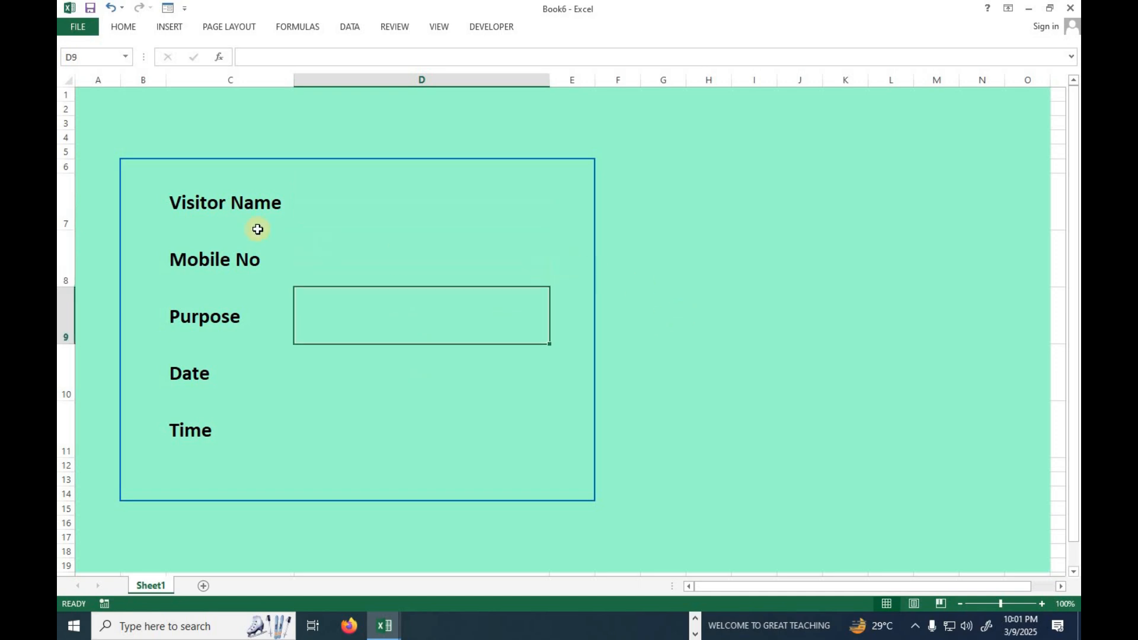
Remove the fill from the label and entry cells C7:D11.
{"action": "left_click", "coordinate": [241, 204]}
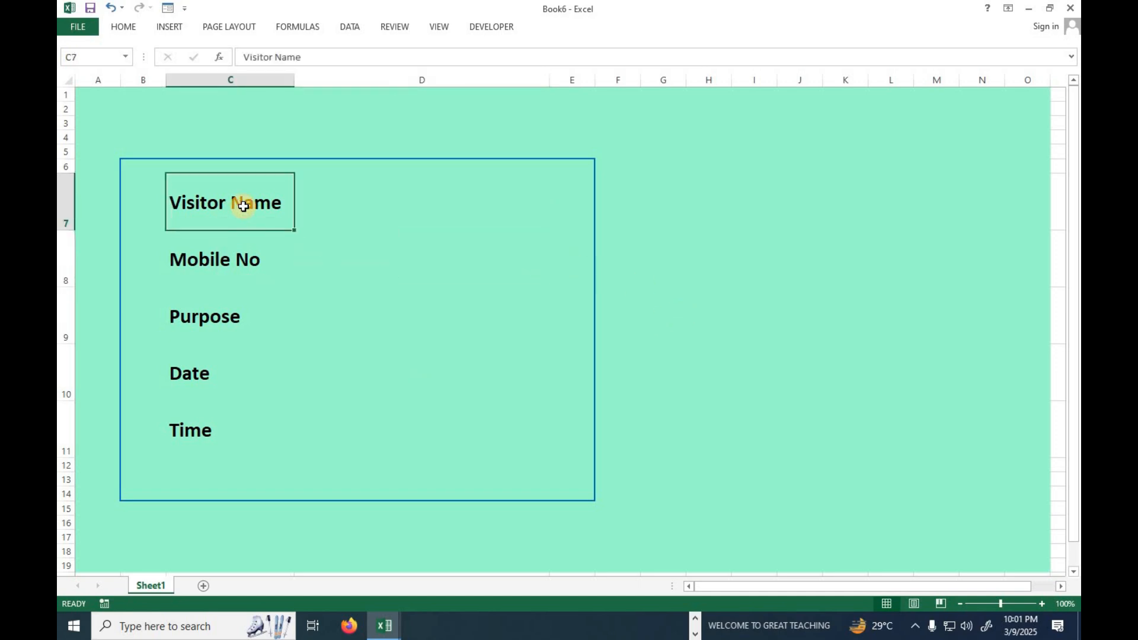
{"action": "left_click", "coordinate": [372, 213], "text": "ctrl"}
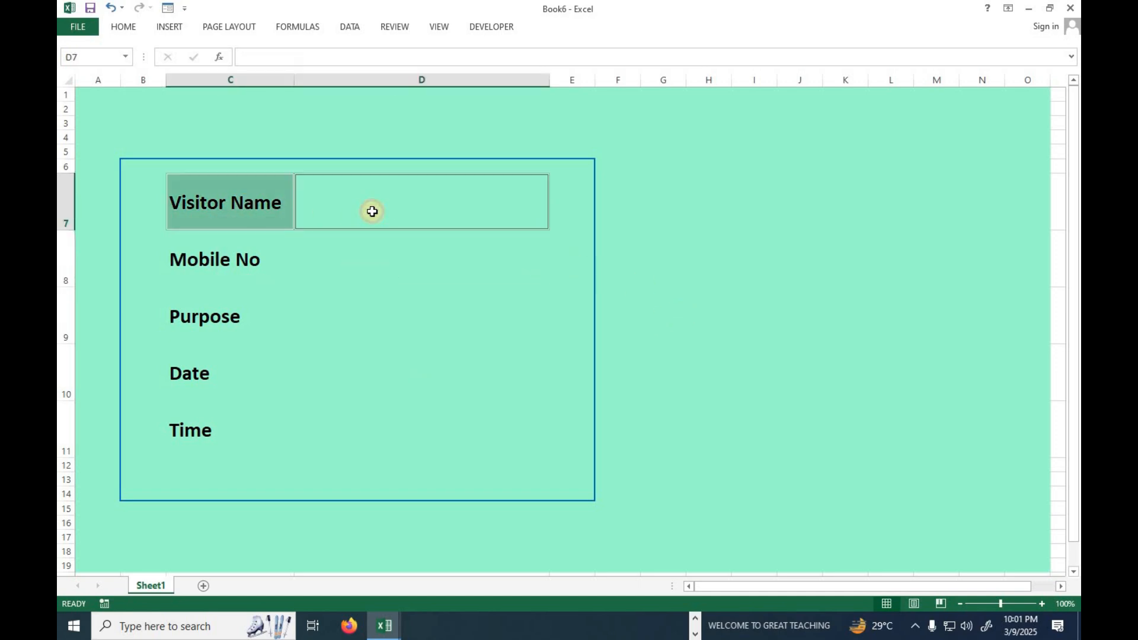
{"action": "left_click", "coordinate": [269, 263], "text": "ctrl"}
{"action": "left_click", "coordinate": [299, 280], "text": "ctrl"}
{"action": "left_click", "coordinate": [214, 312], "text": "ctrl"}
{"action": "left_click", "coordinate": [435, 320], "text": "ctrl"}
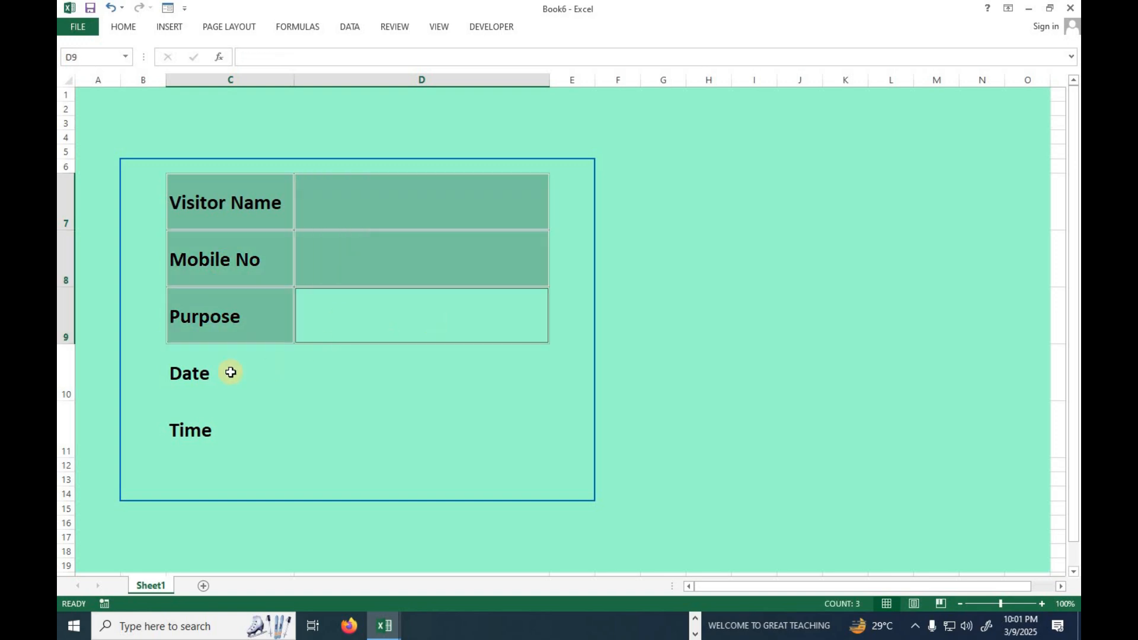
{"action": "left_click", "coordinate": [231, 373], "text": "ctrl"}
{"action": "left_click", "coordinate": [383, 385], "text": "ctrl"}
{"action": "left_click", "coordinate": [248, 431], "text": "ctrl"}
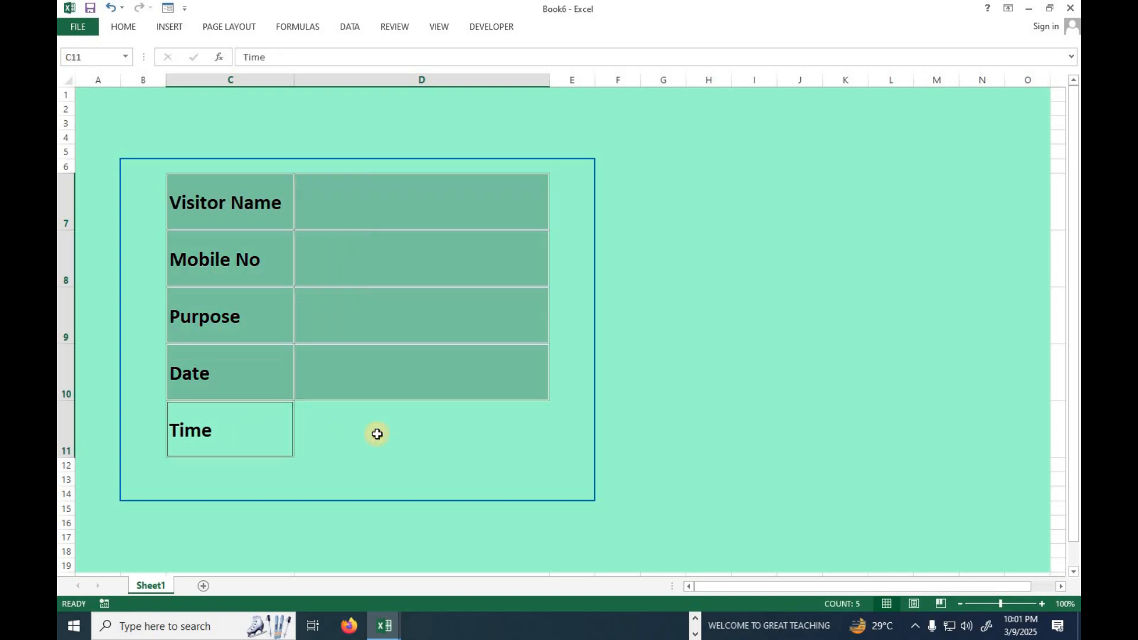
{"action": "left_click", "coordinate": [377, 432], "text": "ctrl"}
{"action": "left_click", "coordinate": [138, 28]}
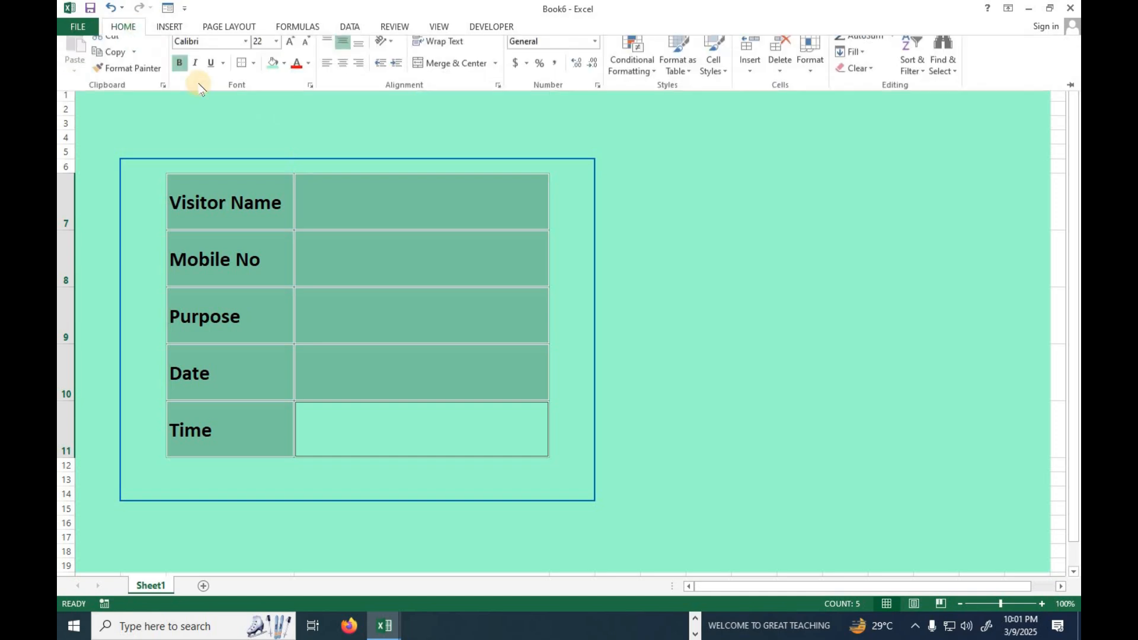
{"action": "left_click", "coordinate": [285, 74]}
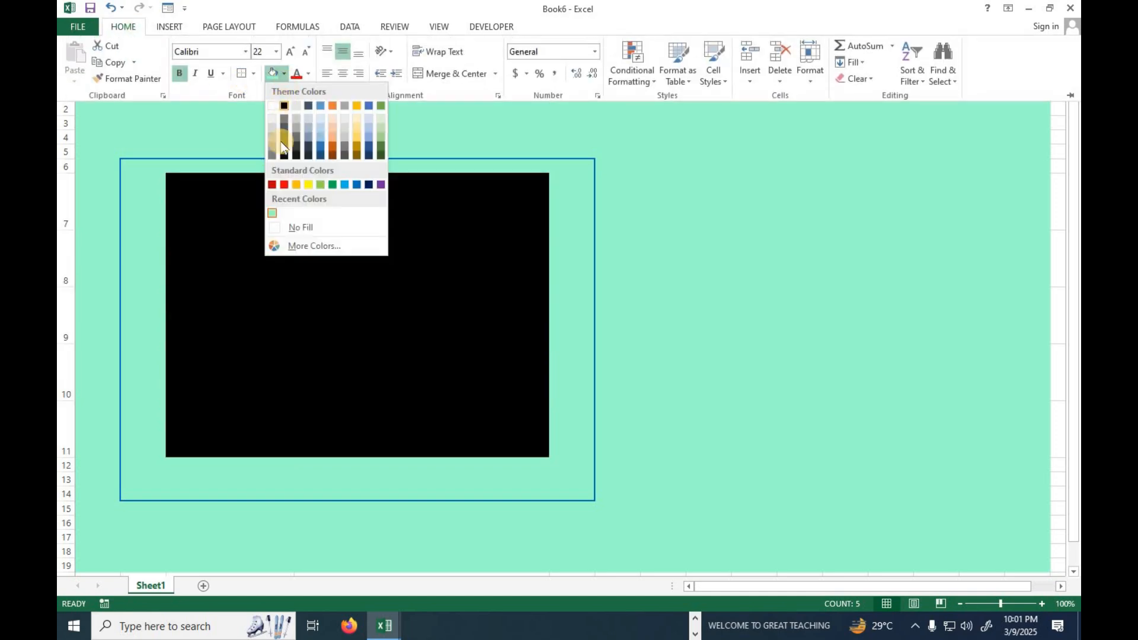
{"action": "left_click", "coordinate": [295, 228]}
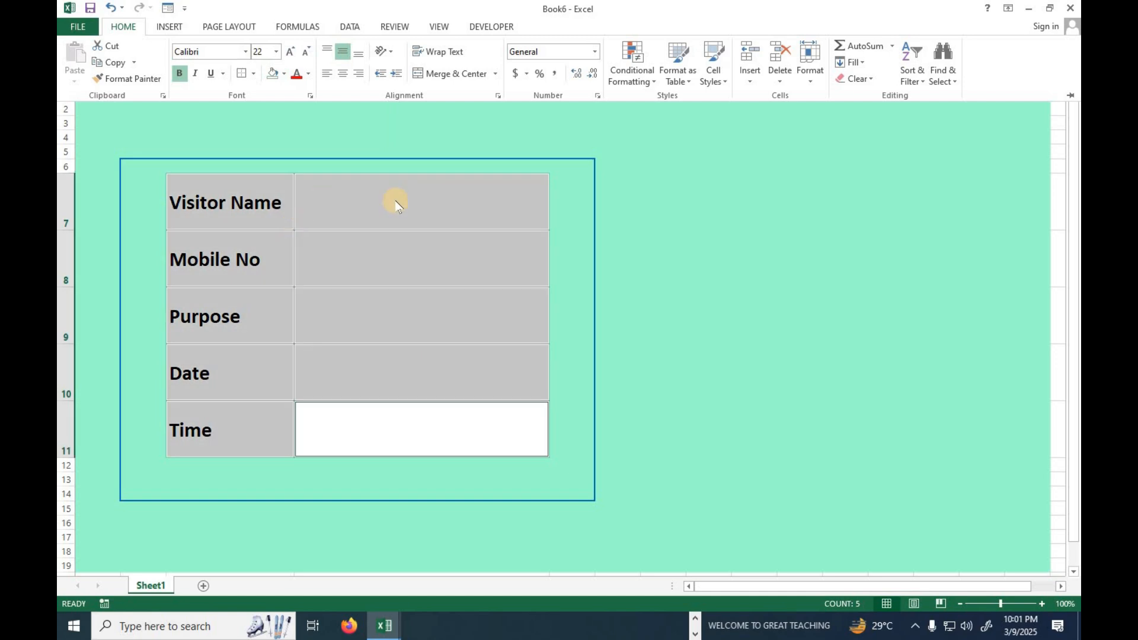
{"action": "left_click", "coordinate": [657, 246]}
{"action": "left_click", "coordinate": [389, 216]}
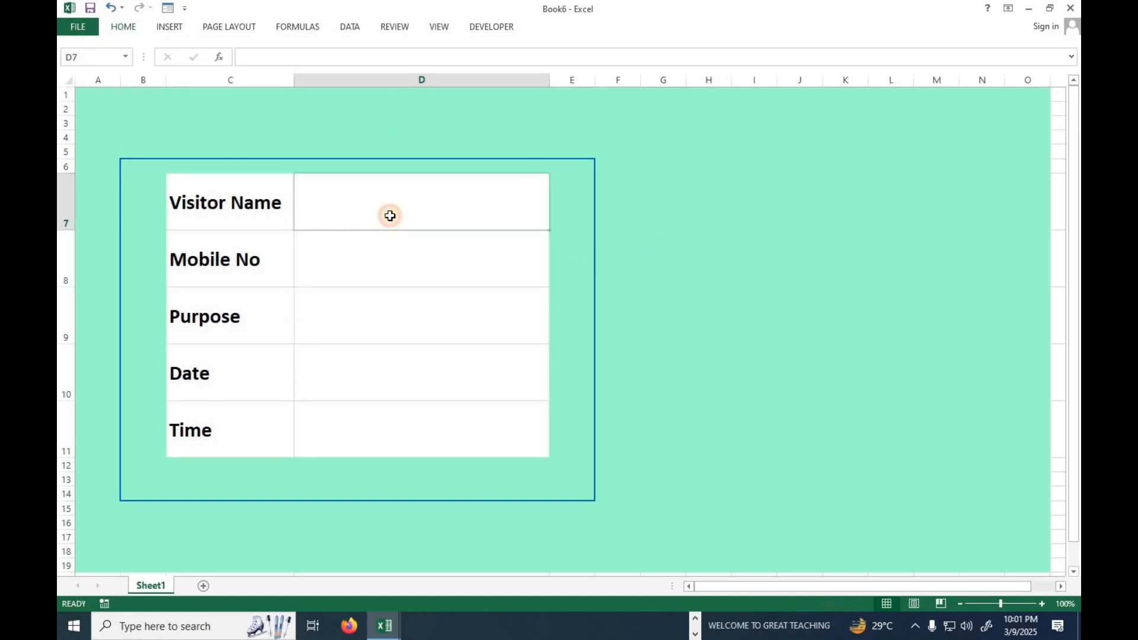
{"action": "left_click", "coordinate": [388, 266]}
{"action": "left_click", "coordinate": [389, 326]}
{"action": "left_click", "coordinate": [389, 360]}
{"action": "left_click", "coordinate": [389, 419]}
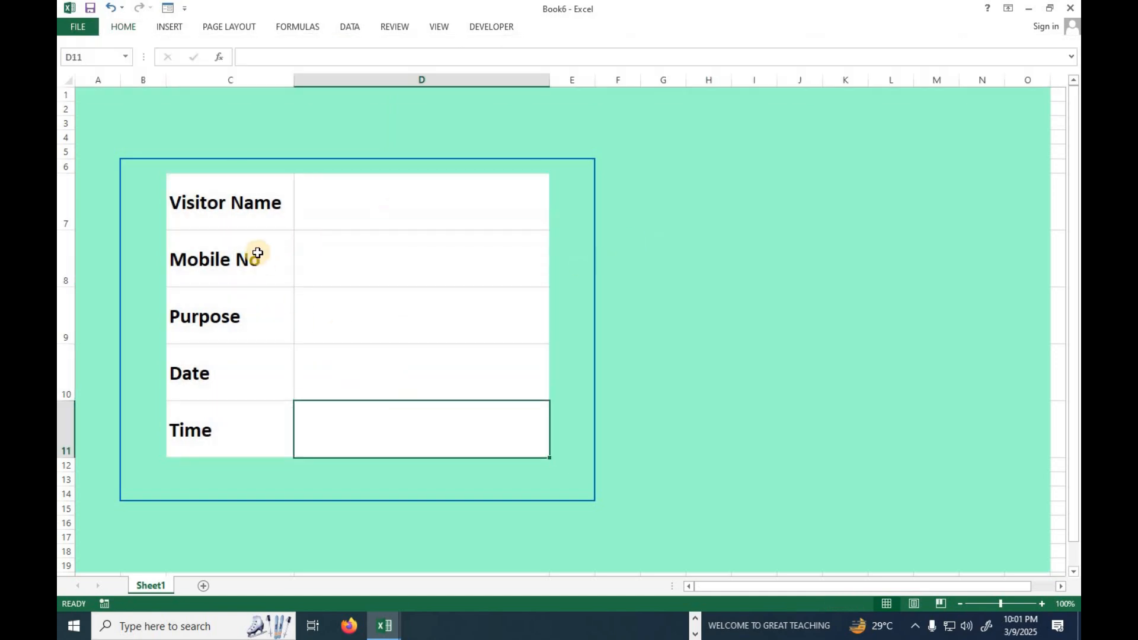
Apply all borders to the label and entry cells C7:D11.
{"action": "left_click_drag", "start_coordinate": [261, 222], "coordinate": [429, 437]}
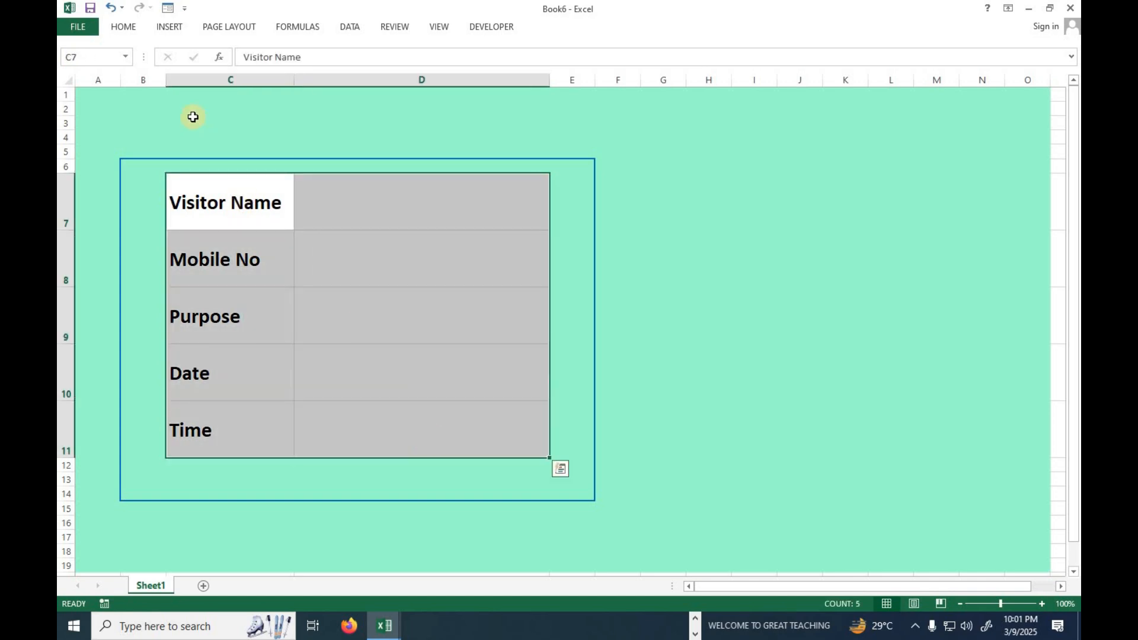
{"action": "left_click", "coordinate": [124, 27]}
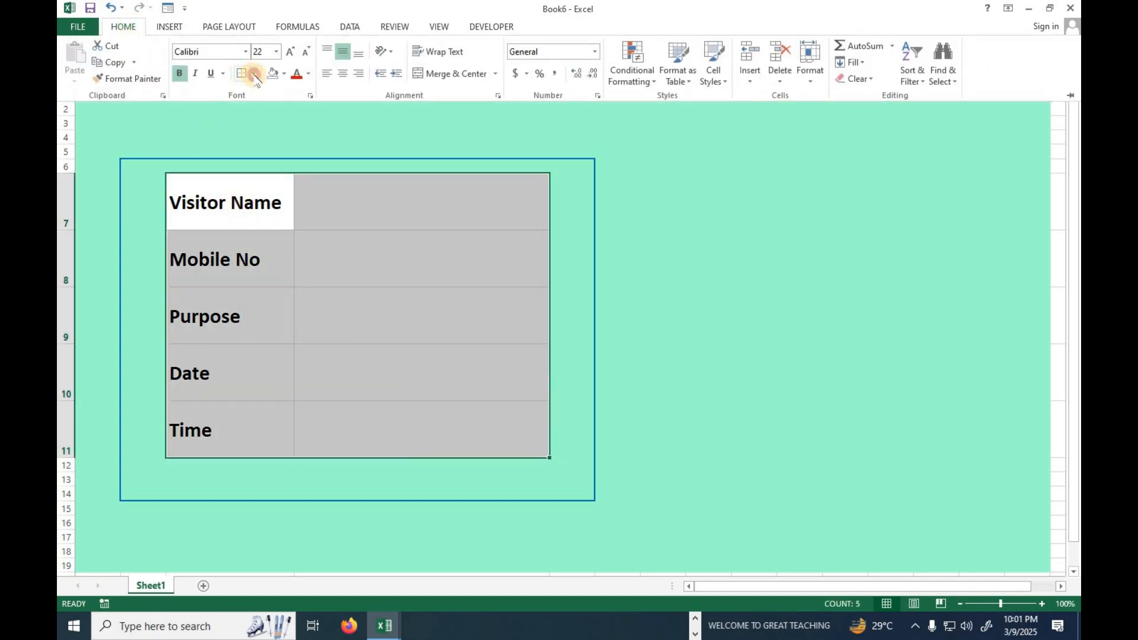
{"action": "left_click", "coordinate": [255, 74]}
{"action": "left_click", "coordinate": [287, 193]}
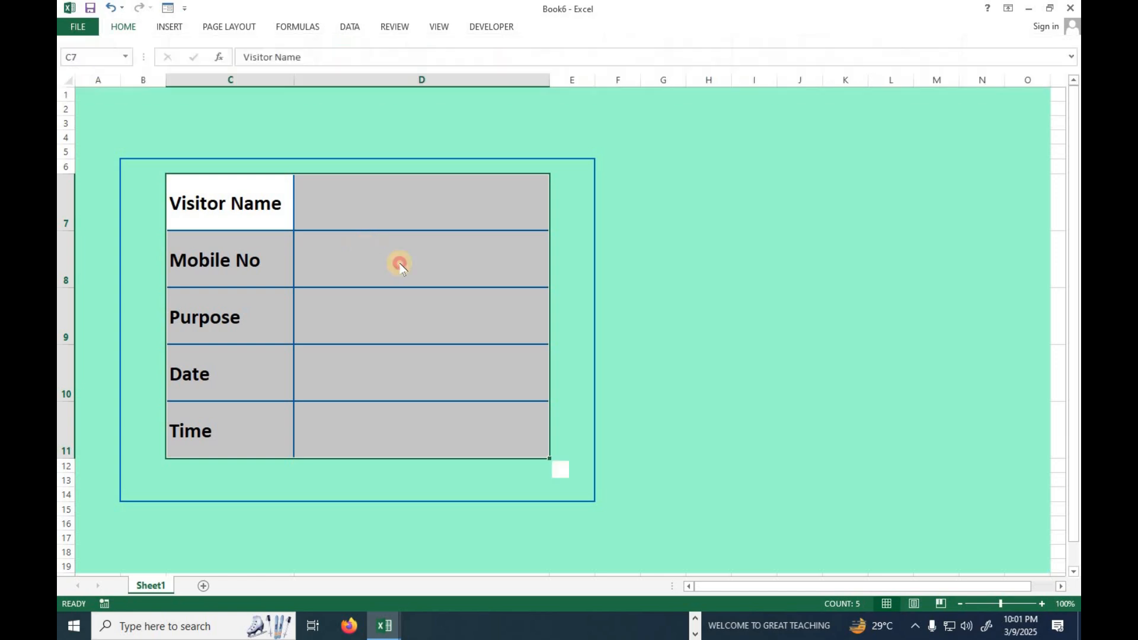
{"action": "double_click", "coordinate": [374, 367]}
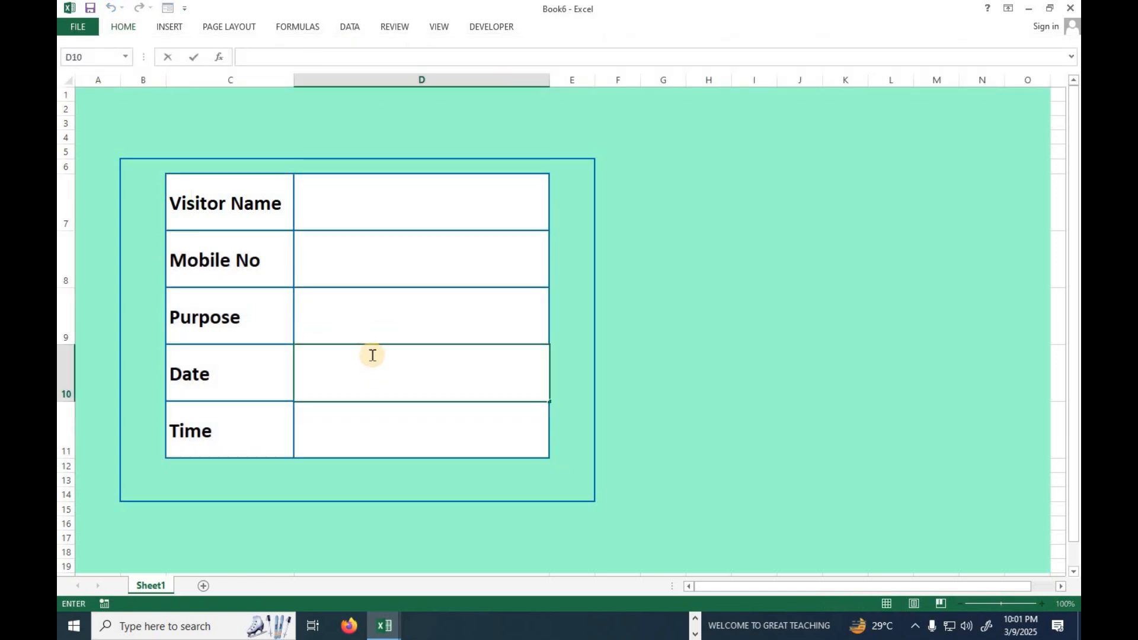
Insert a WordArt title in the black shadowed style reading "VISITOR ENTERY REGISTER FORM".
{"action": "left_click", "coordinate": [221, 111]}
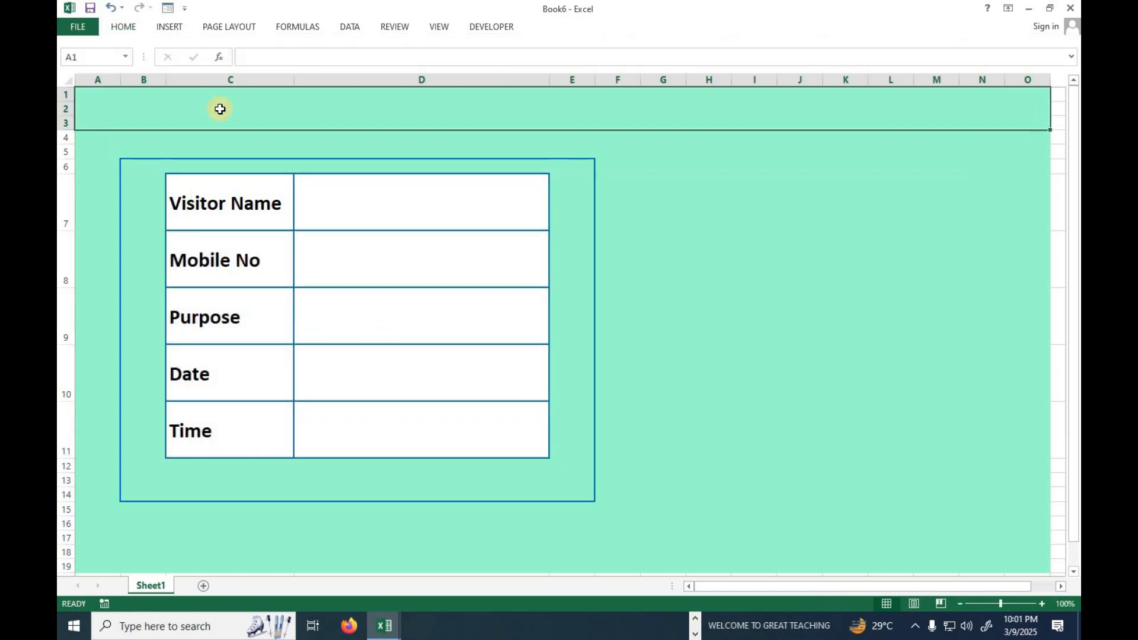
{"action": "left_click", "coordinate": [170, 26]}
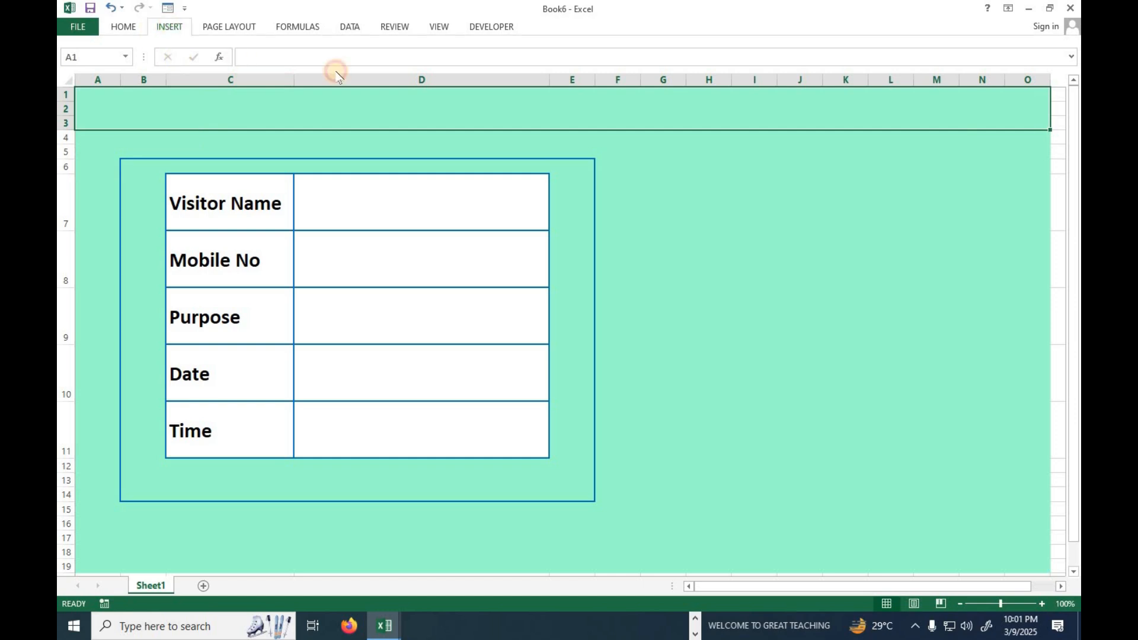
{"action": "left_click", "coordinate": [924, 46]}
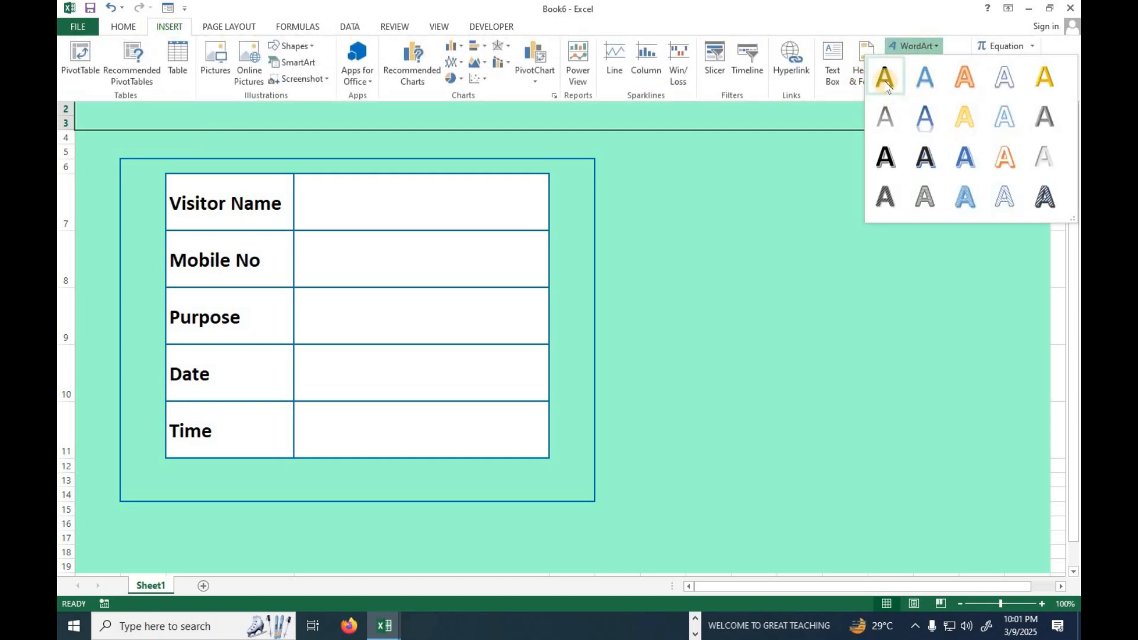
{"action": "left_click", "coordinate": [885, 77]}
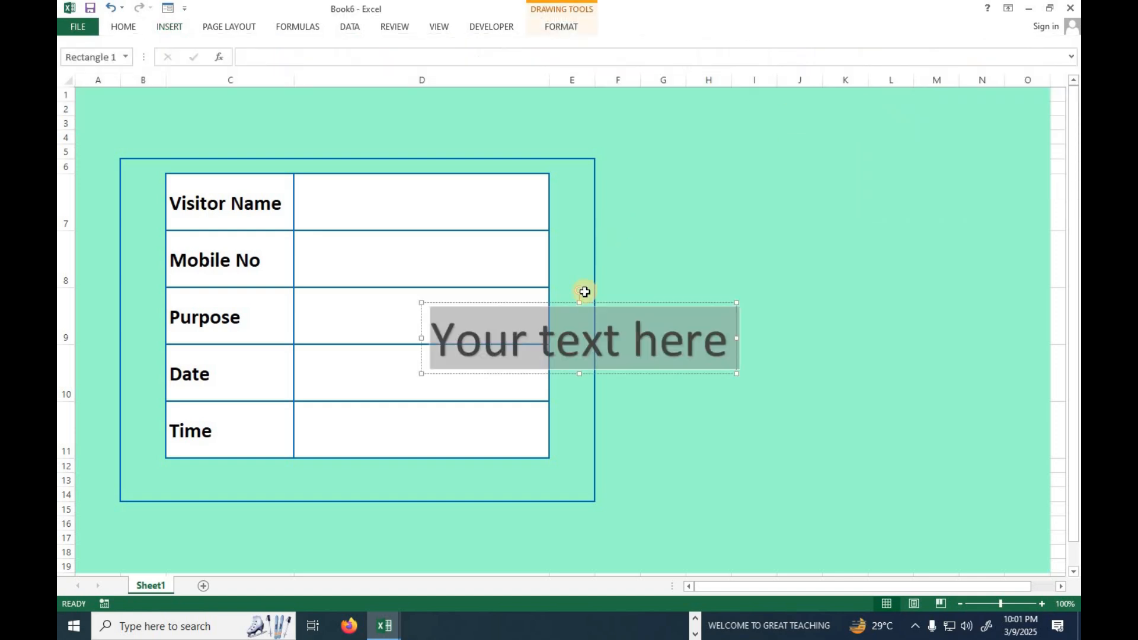
{"action": "type", "text": "visito"}
{"action": "key", "text": "BackSpace"}
{"action": "key", "text": "BackSpace"}
{"action": "key", "text": "BackSpace"}
{"action": "key", "text": "BackSpace"}
{"action": "key", "text": "BackSpace"}
{"action": "key", "text": "BackSpace"}
{"action": "type", "text": "VISITOR"}
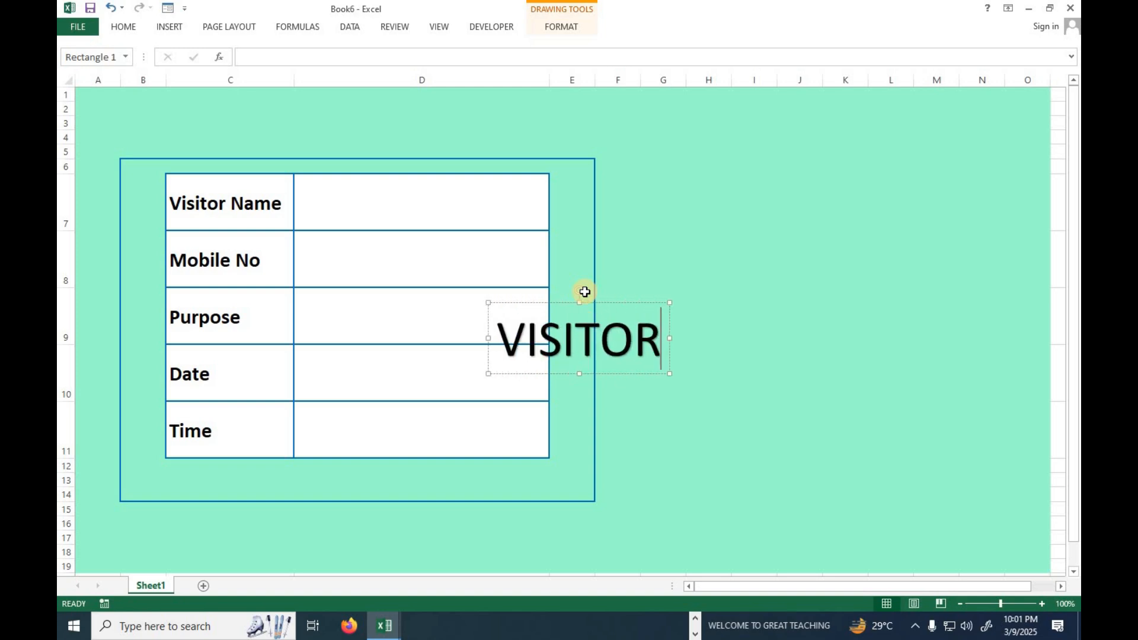
{"action": "type", "text": " ENT"}
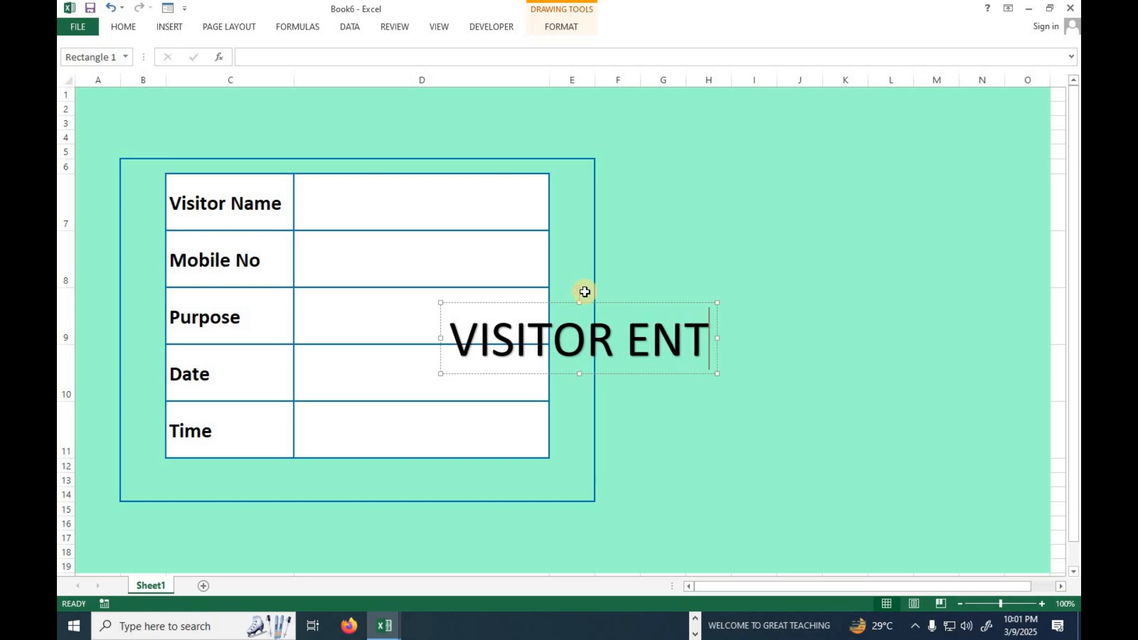
{"action": "type", "text": "ERY REGISTER F"}
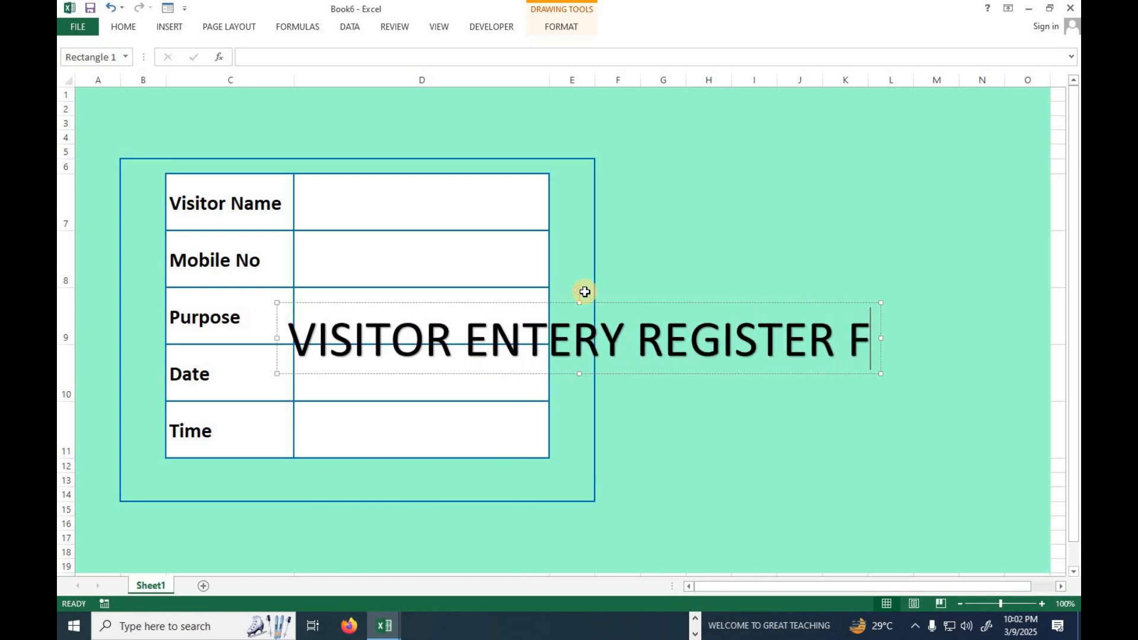
{"action": "type", "text": "ORM"}
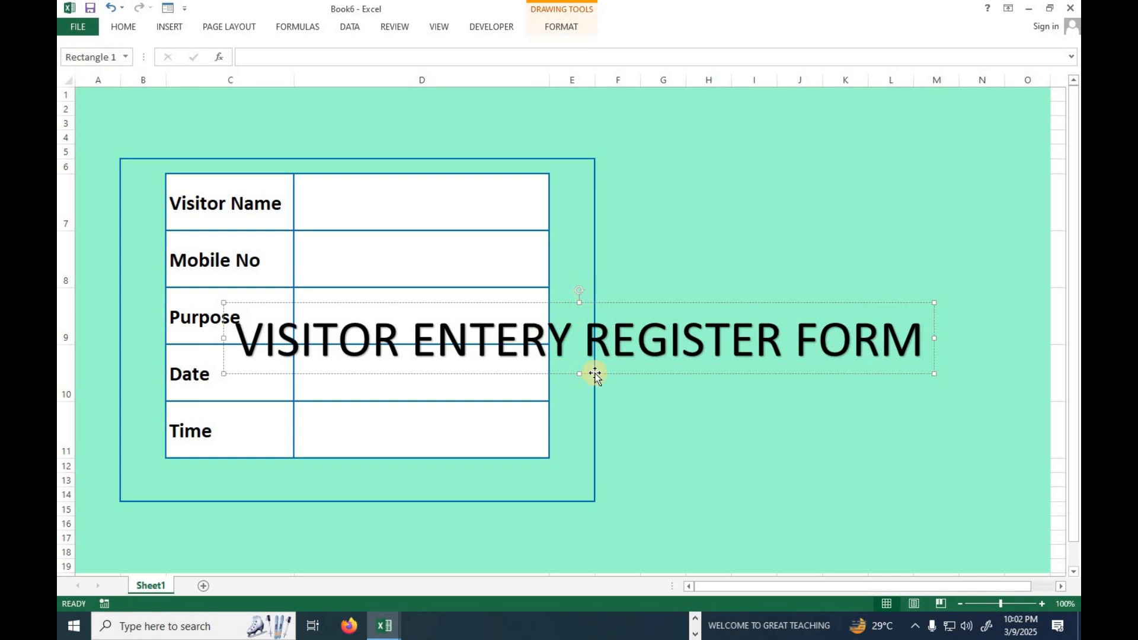
Reduce the WordArt title's font size to 32.
{"action": "left_click", "coordinate": [137, 27]}
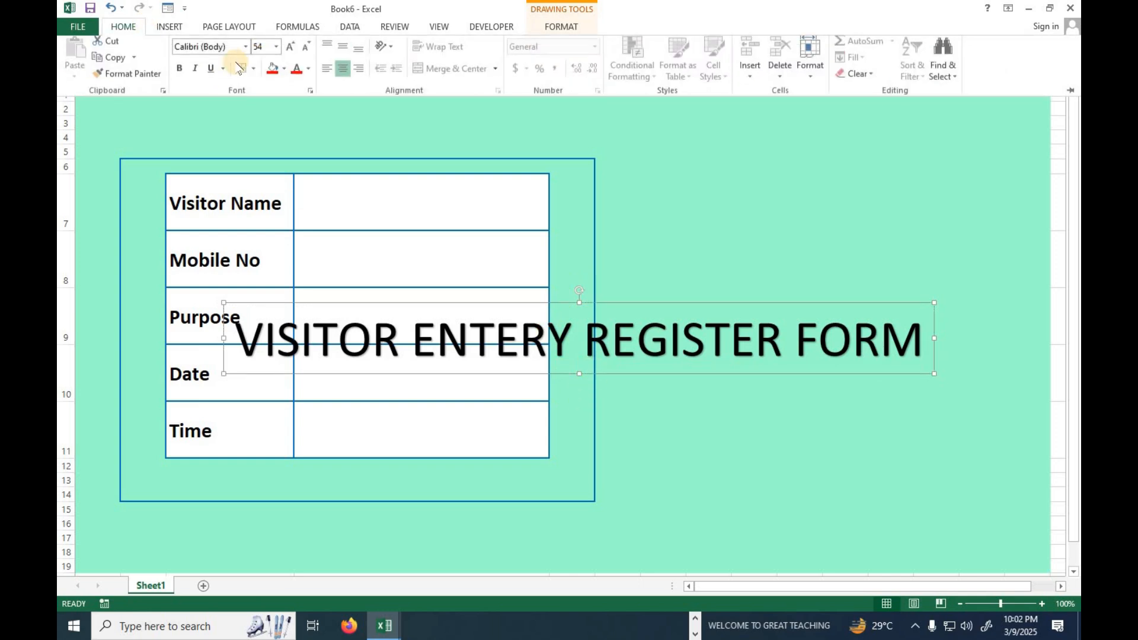
{"action": "left_click", "coordinate": [305, 52]}
{"action": "left_click", "coordinate": [305, 51]}
{"action": "left_click", "coordinate": [305, 52]}
{"action": "left_click", "coordinate": [305, 52]}
{"action": "left_click", "coordinate": [304, 52]}
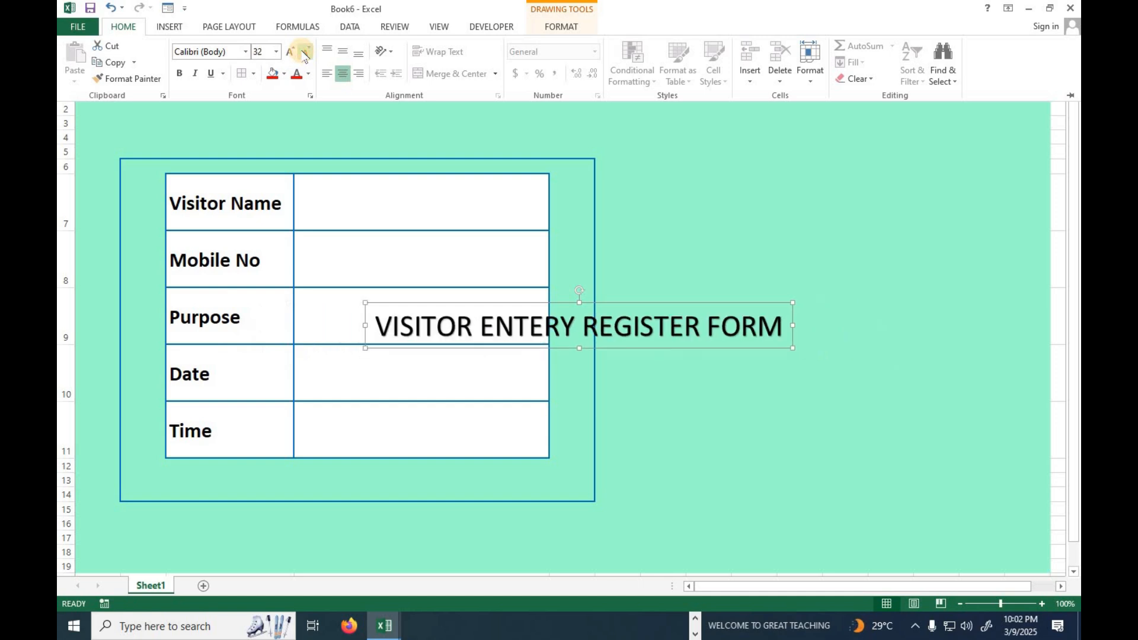
Change the WordArt title's font to Impact and make it bold.
{"action": "left_click", "coordinate": [205, 54]}
{"action": "type", "text": "Impact"}
{"action": "key", "text": "Return"}
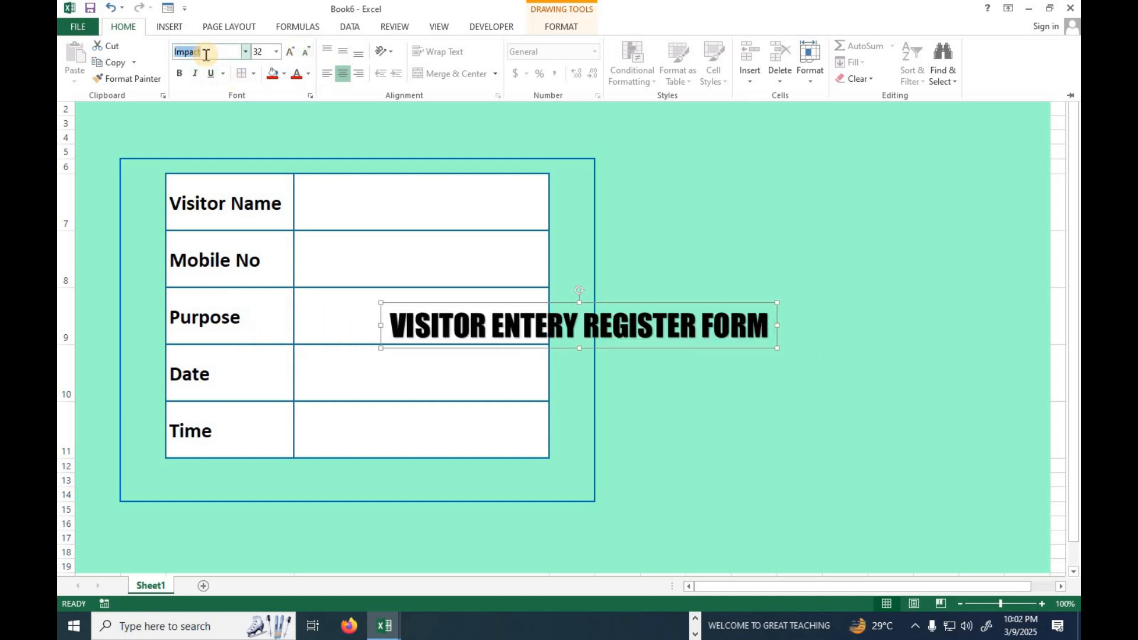
{"action": "left_click", "coordinate": [180, 74]}
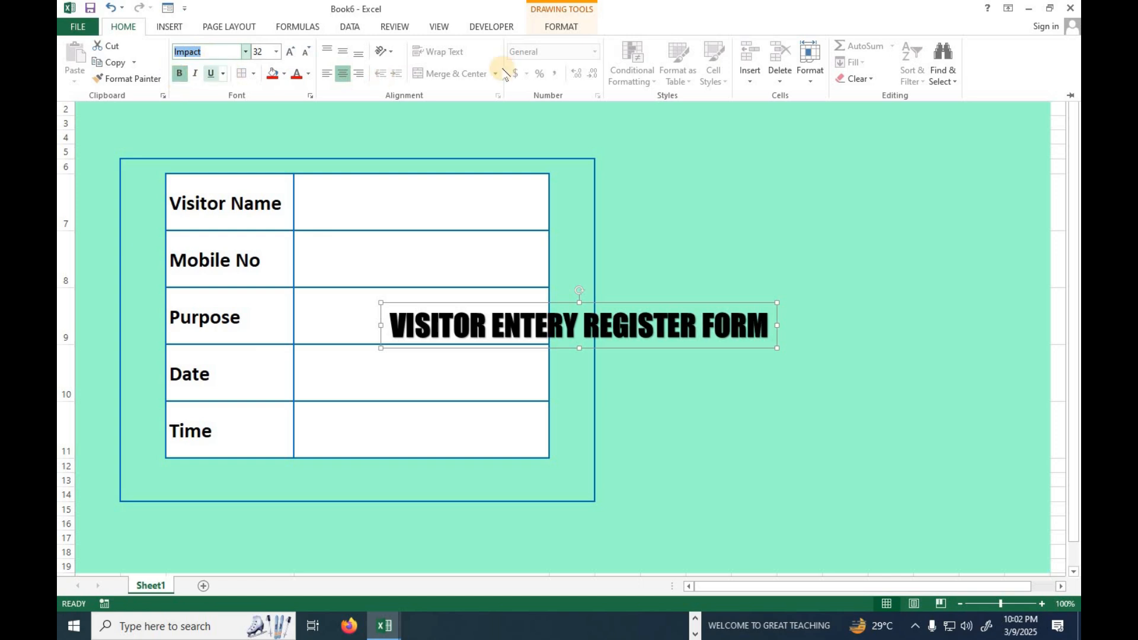
Set the WordArt title's text fill to the standard dark blue colour.
{"action": "left_click", "coordinate": [560, 27]}
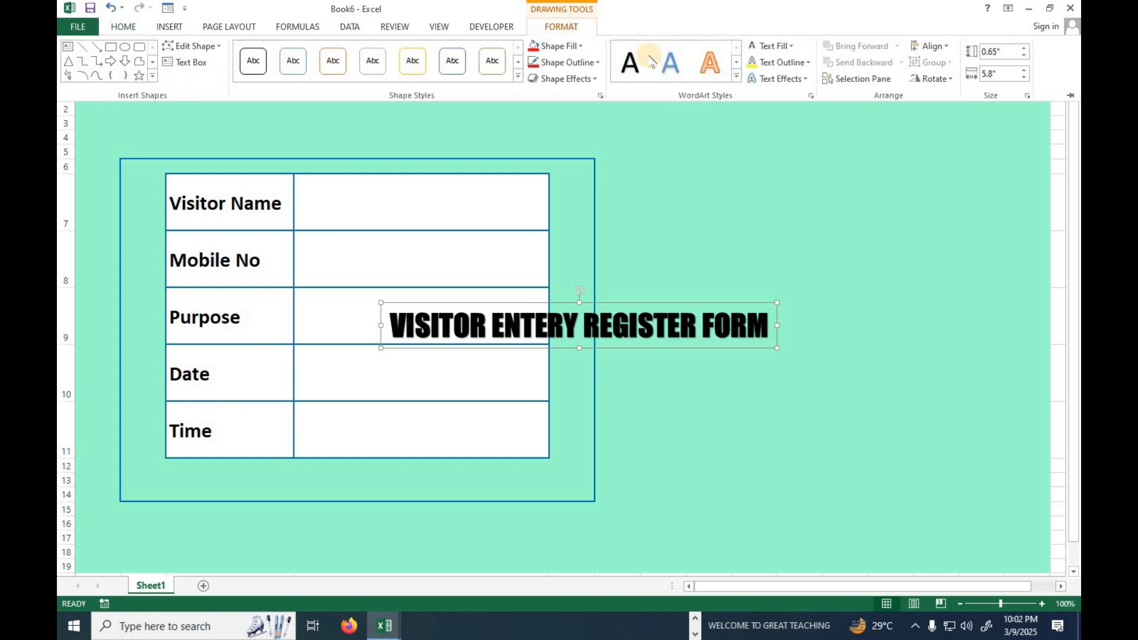
{"action": "left_click", "coordinate": [790, 45]}
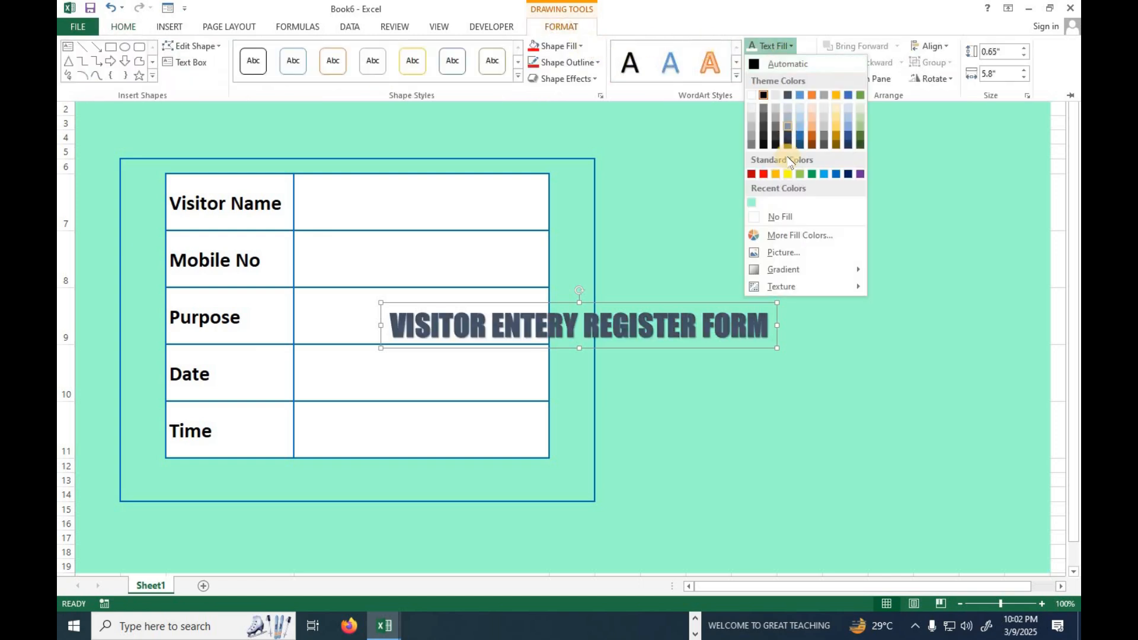
{"action": "left_click", "coordinate": [848, 173]}
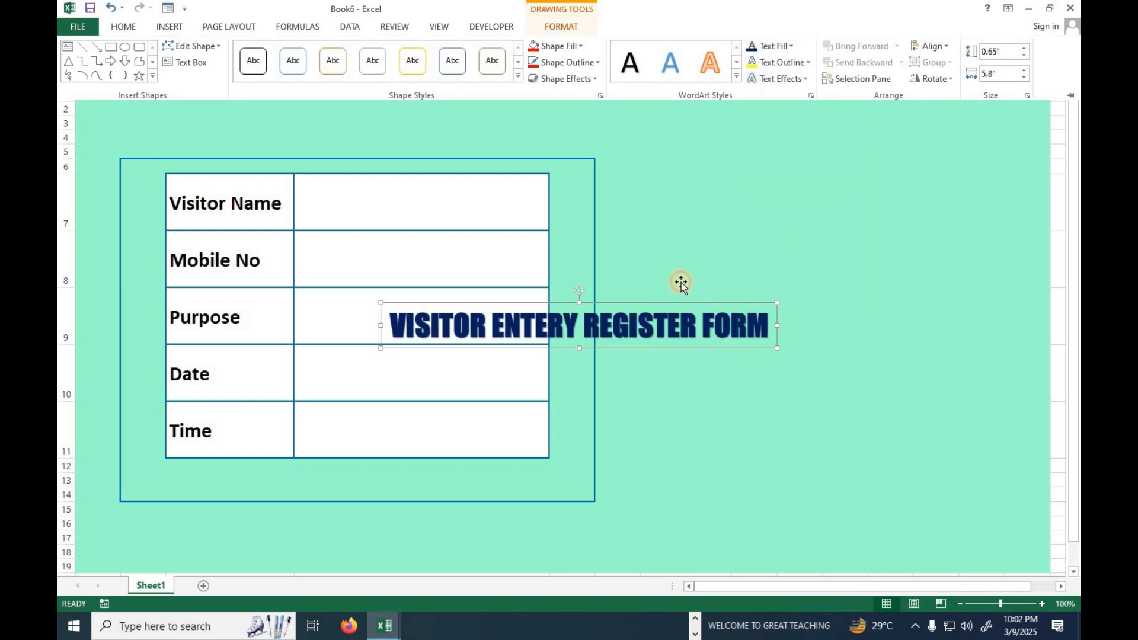
Move the WordArt title above the form, over the merged header band in rows 1 to 3.
{"action": "key", "text": "ctrl+F1"}
{"action": "left_click_drag", "start_coordinate": [694, 348], "coordinate": [474, 122]}
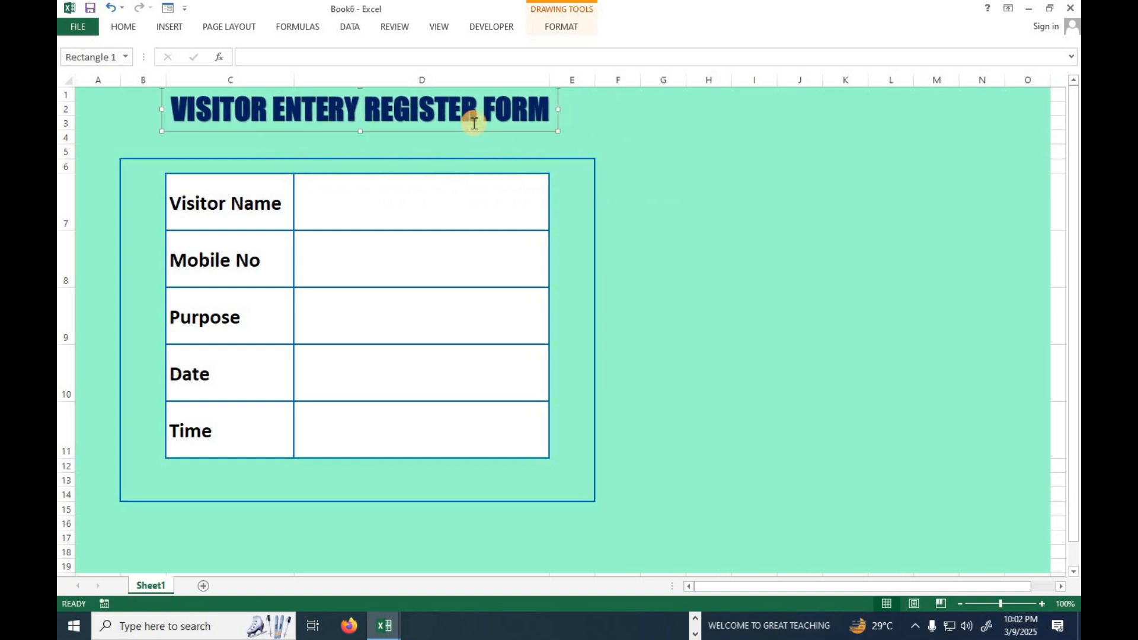
Fill the merged header band across rows 1 to 3 with a light gold theme colour.
{"action": "left_click", "coordinate": [98, 110]}
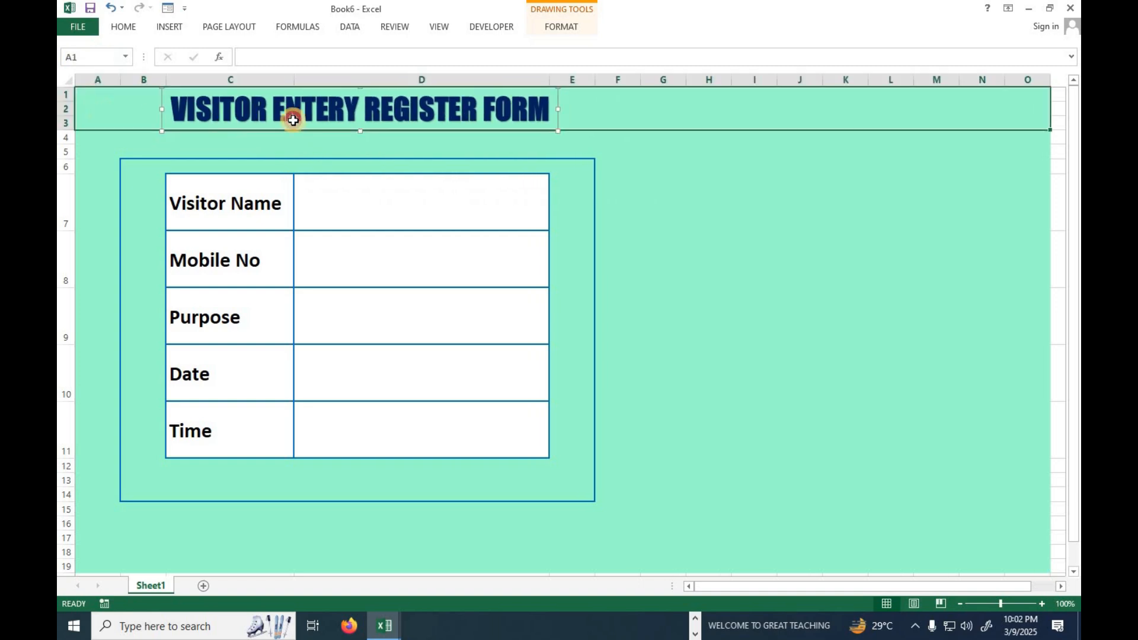
{"action": "left_click", "coordinate": [668, 118]}
{"action": "left_click", "coordinate": [124, 26]}
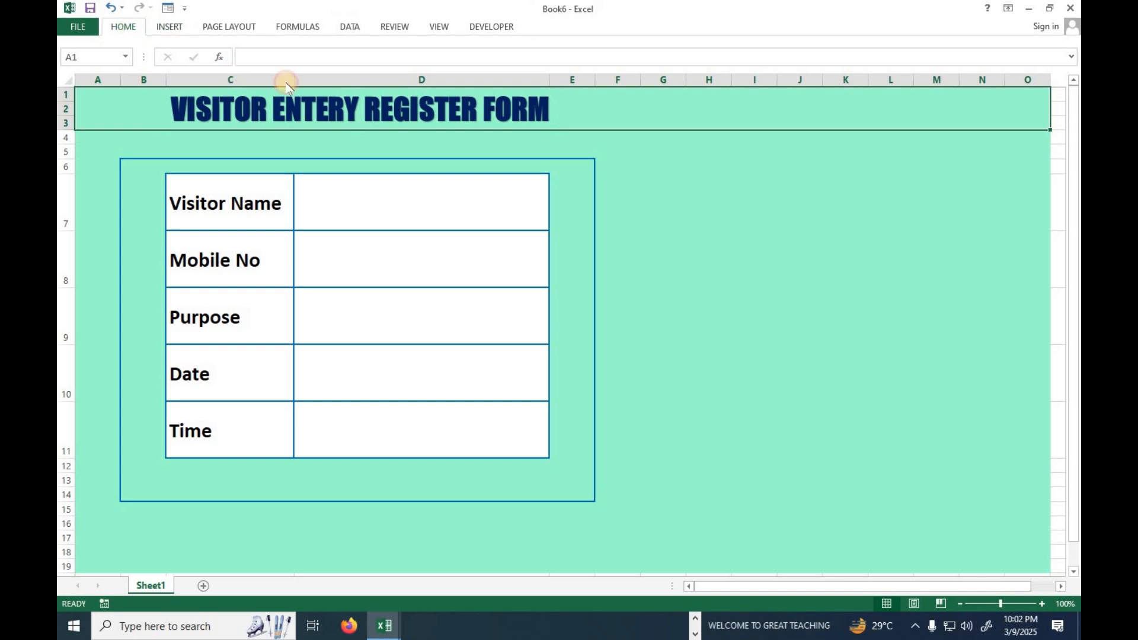
{"action": "left_click", "coordinate": [285, 74]}
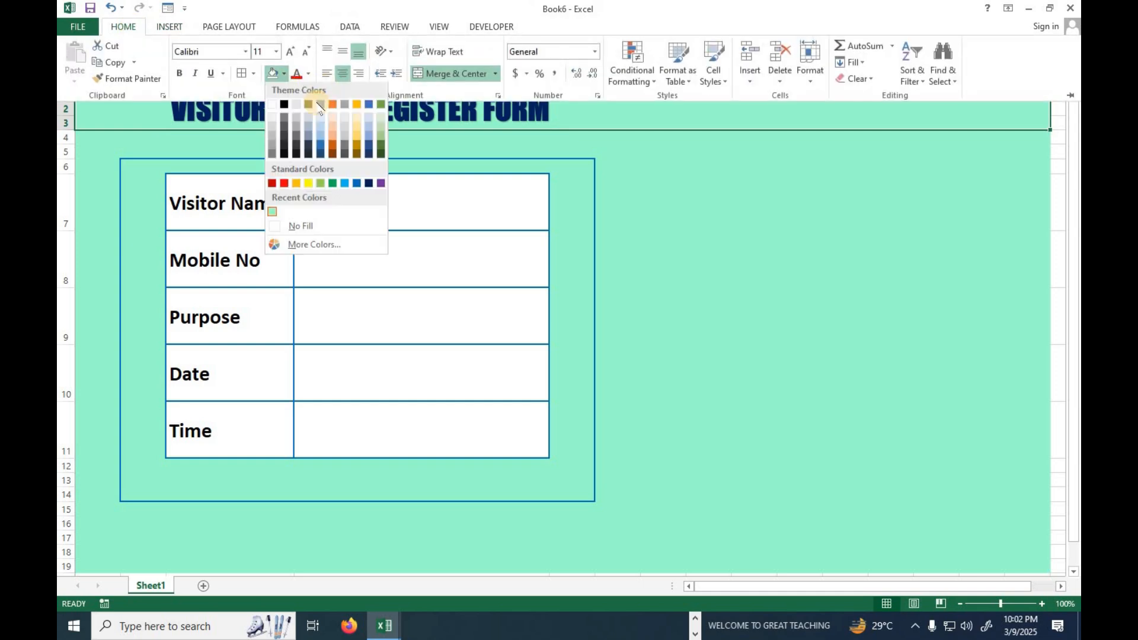
{"action": "left_click", "coordinate": [355, 131]}
{"action": "left_click", "coordinate": [705, 214]}
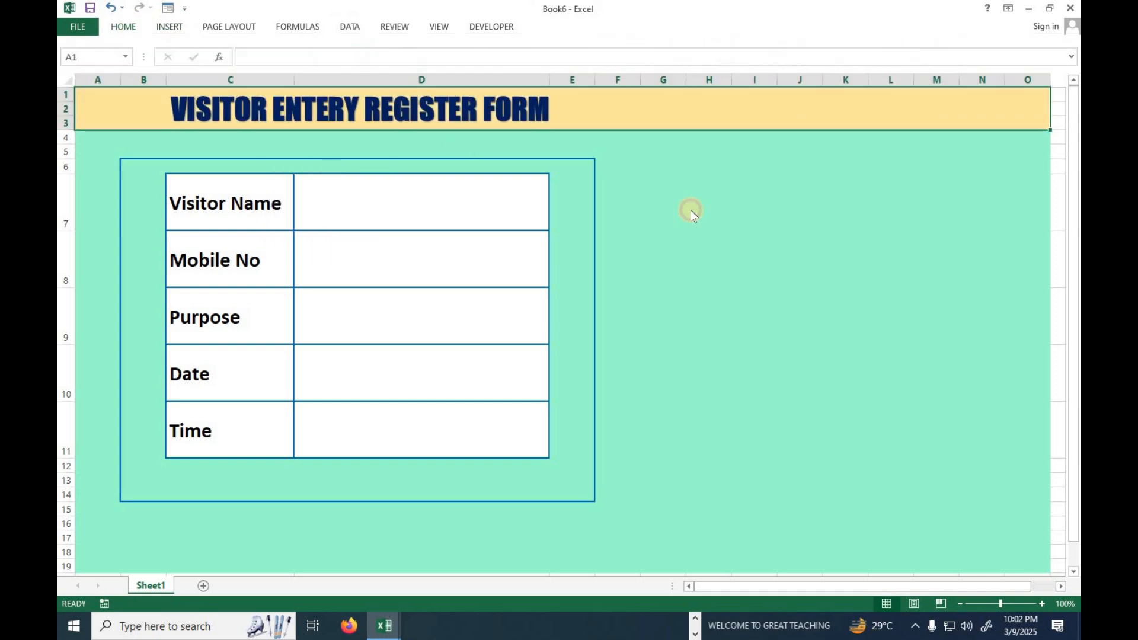
Increase the font size of the whole WordArt title text to 36.
{"action": "left_click", "coordinate": [384, 109]}
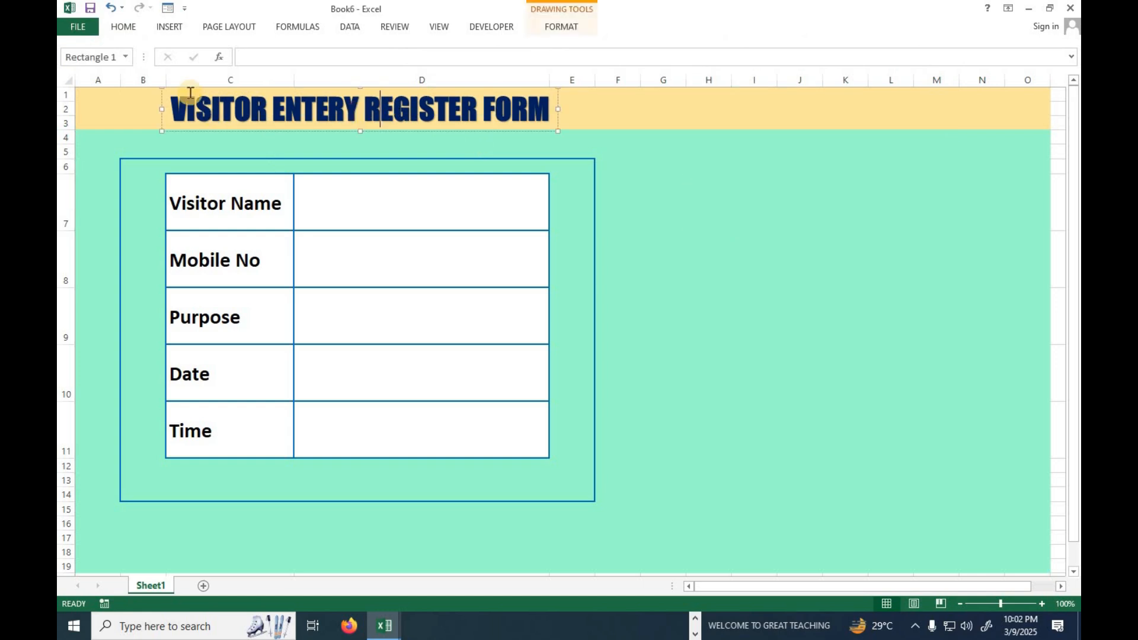
{"action": "left_click_drag", "start_coordinate": [174, 107], "coordinate": [551, 109]}
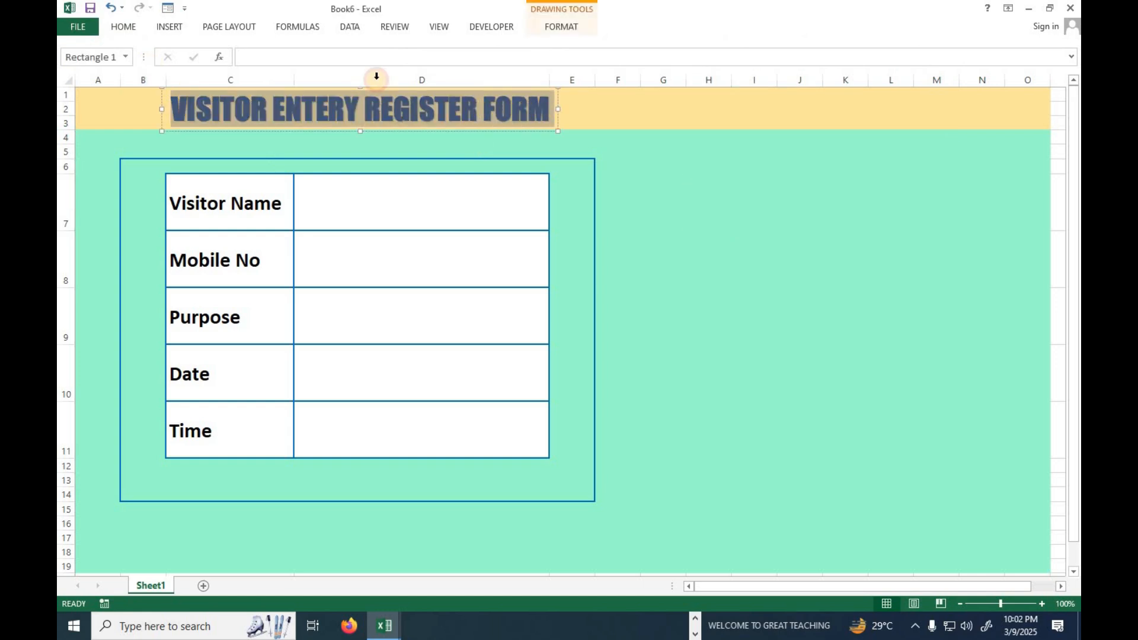
{"action": "left_click", "coordinate": [144, 28]}
{"action": "left_click", "coordinate": [305, 53]}
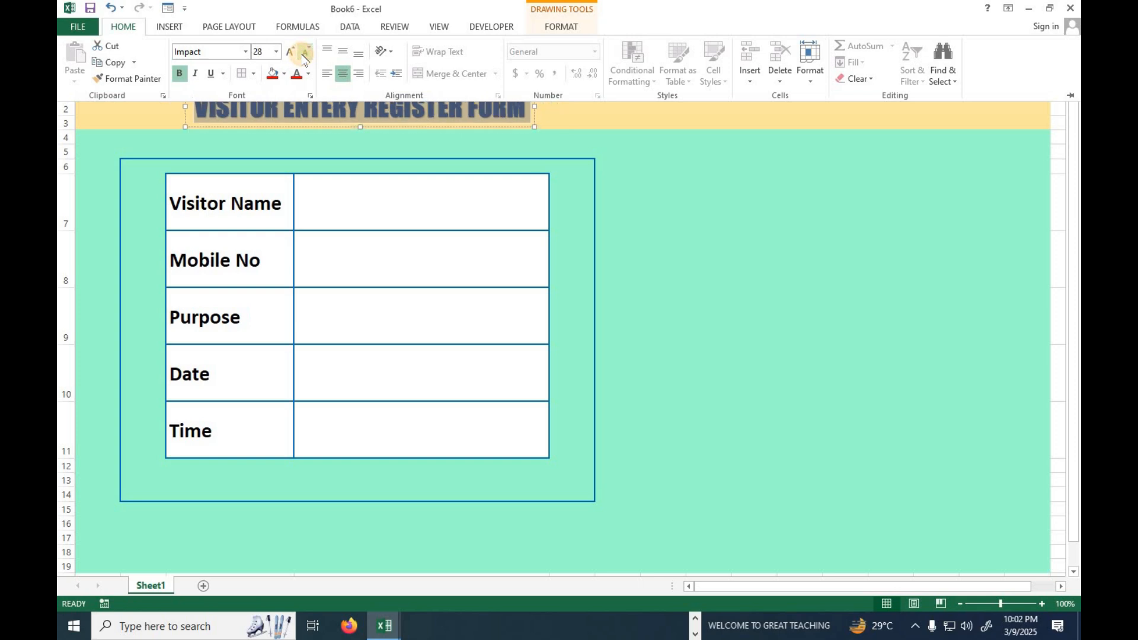
{"action": "left_click", "coordinate": [293, 52]}
{"action": "left_click", "coordinate": [296, 53]}
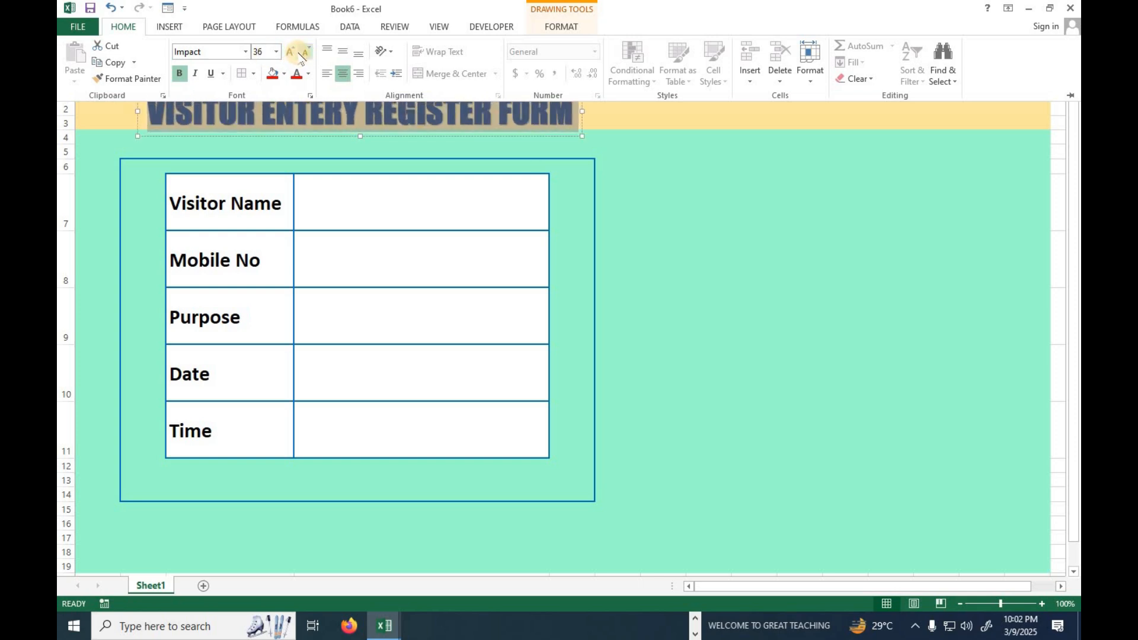
Apply the fifth preset shape effect, raised with a shadow, to the WordArt title box.
{"action": "left_click", "coordinate": [579, 27]}
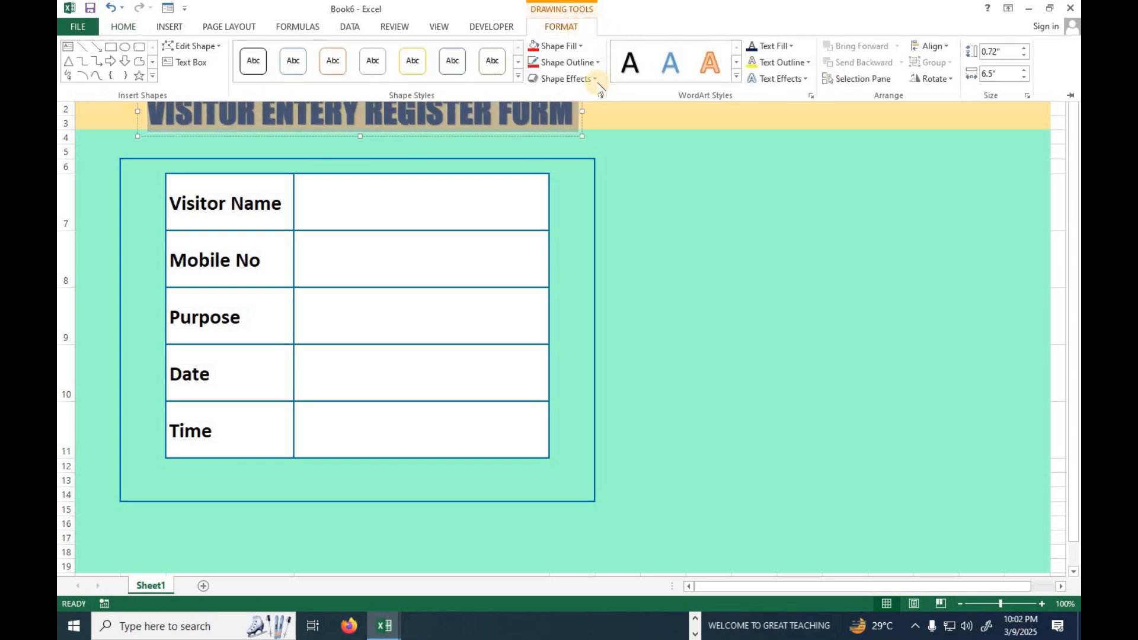
{"action": "left_click", "coordinate": [593, 79]}
{"action": "mouse_move", "coordinate": [571, 104]}
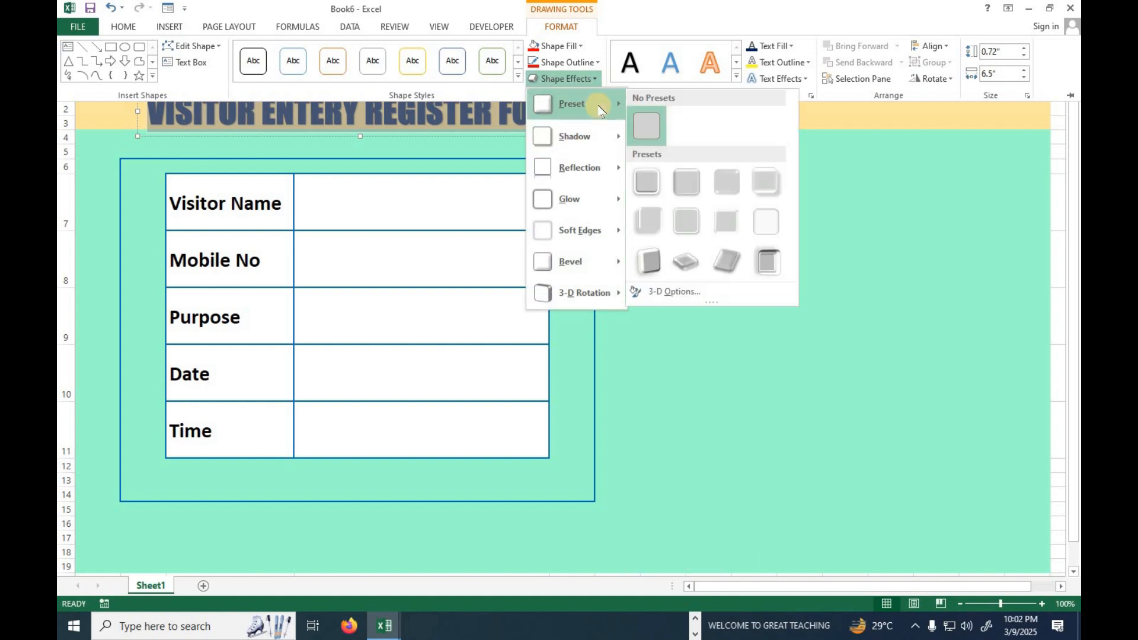
{"action": "left_click", "coordinate": [651, 220]}
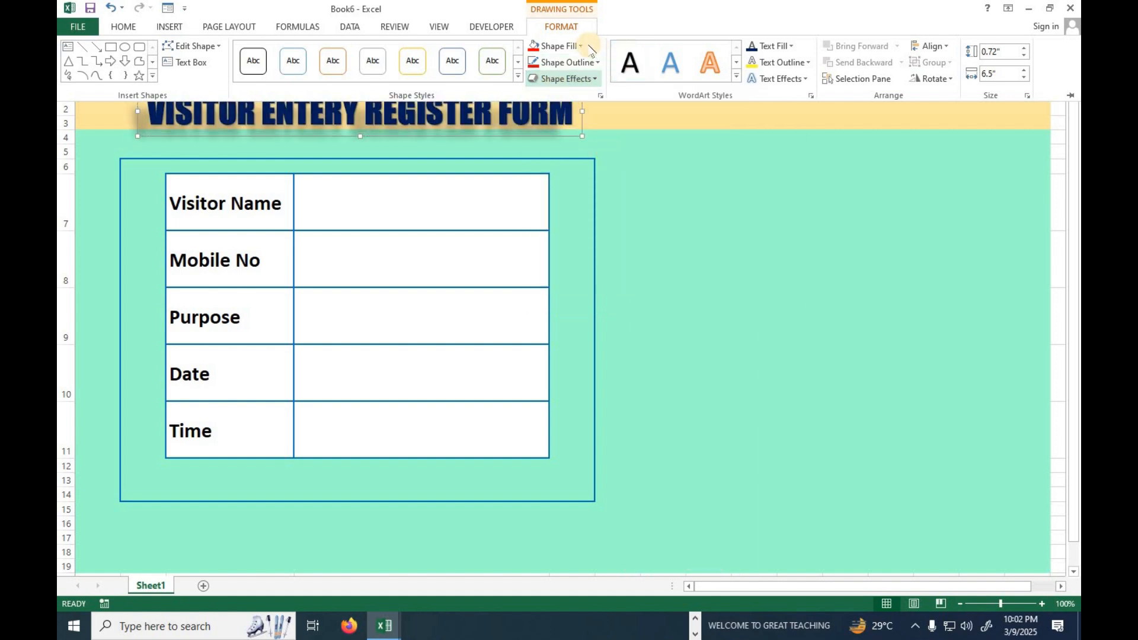
Fill the WordArt title box with the standard light blue colour and widen it slightly on both sides.
{"action": "left_click", "coordinate": [560, 46]}
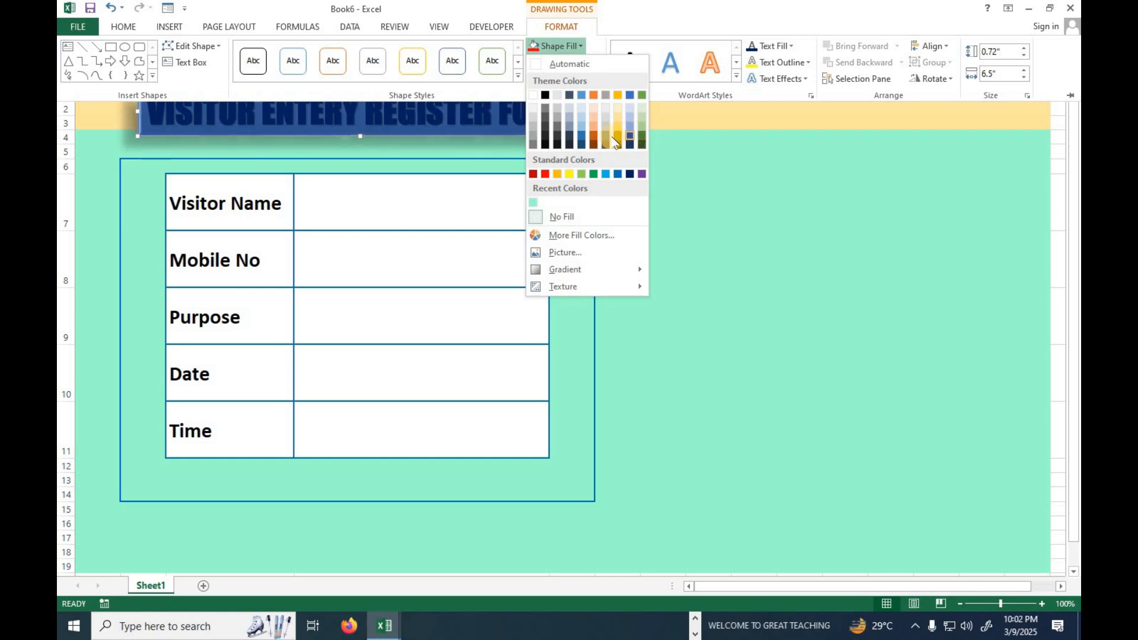
{"action": "left_click", "coordinate": [603, 173]}
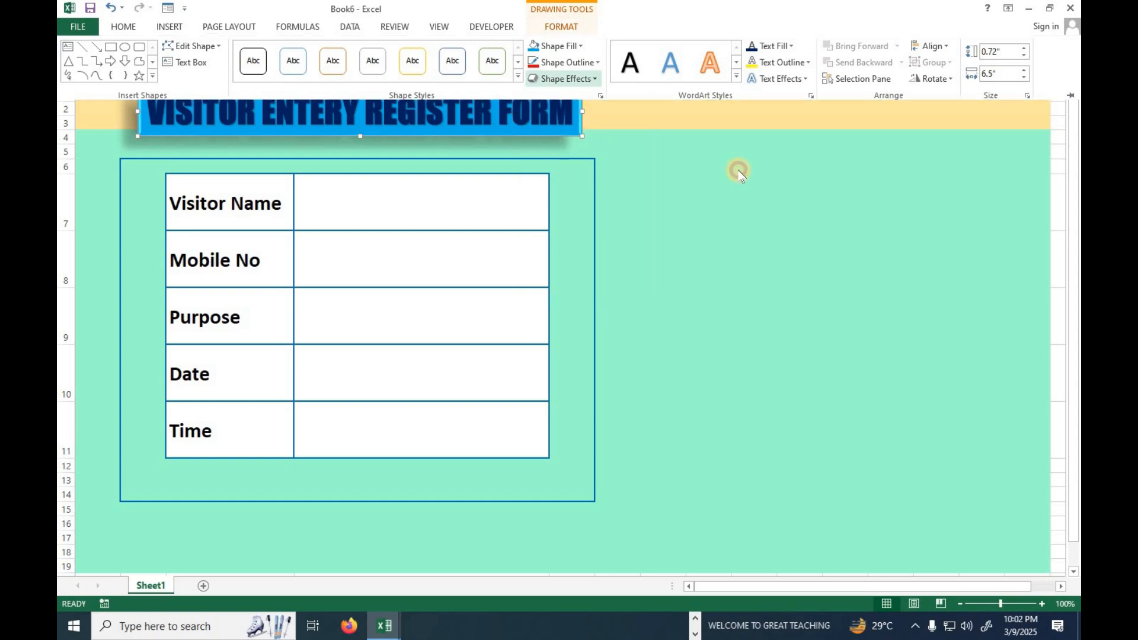
{"action": "left_click", "coordinate": [587, 115]}
{"action": "left_click_drag", "start_coordinate": [581, 112], "coordinate": [592, 112]}
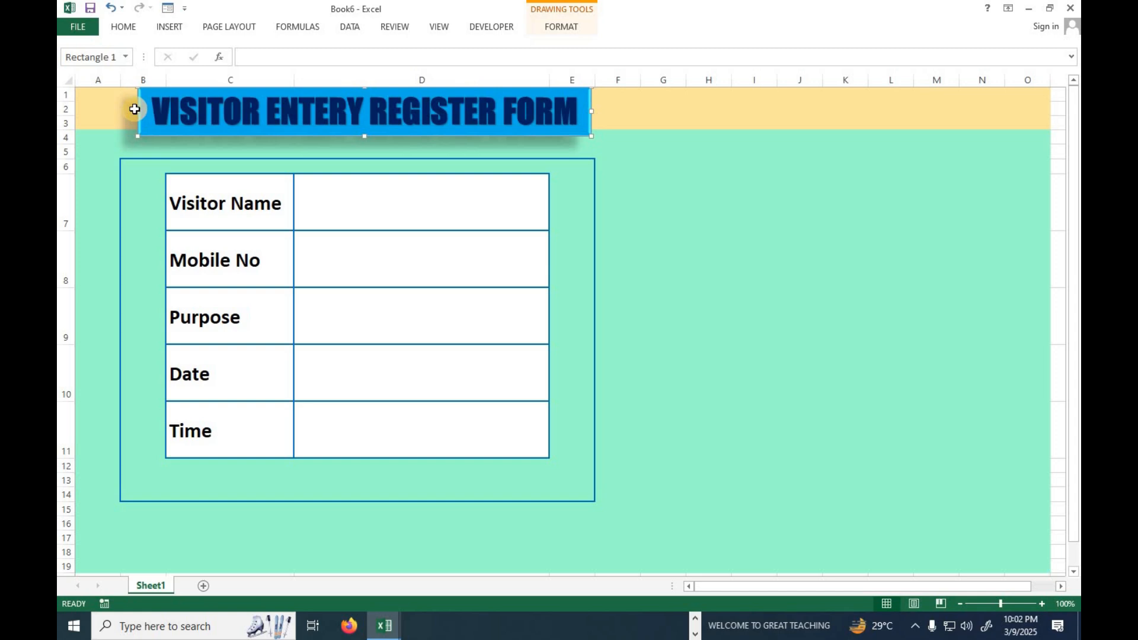
{"action": "left_click_drag", "start_coordinate": [134, 109], "coordinate": [131, 110]}
{"action": "left_click", "coordinate": [693, 252]}
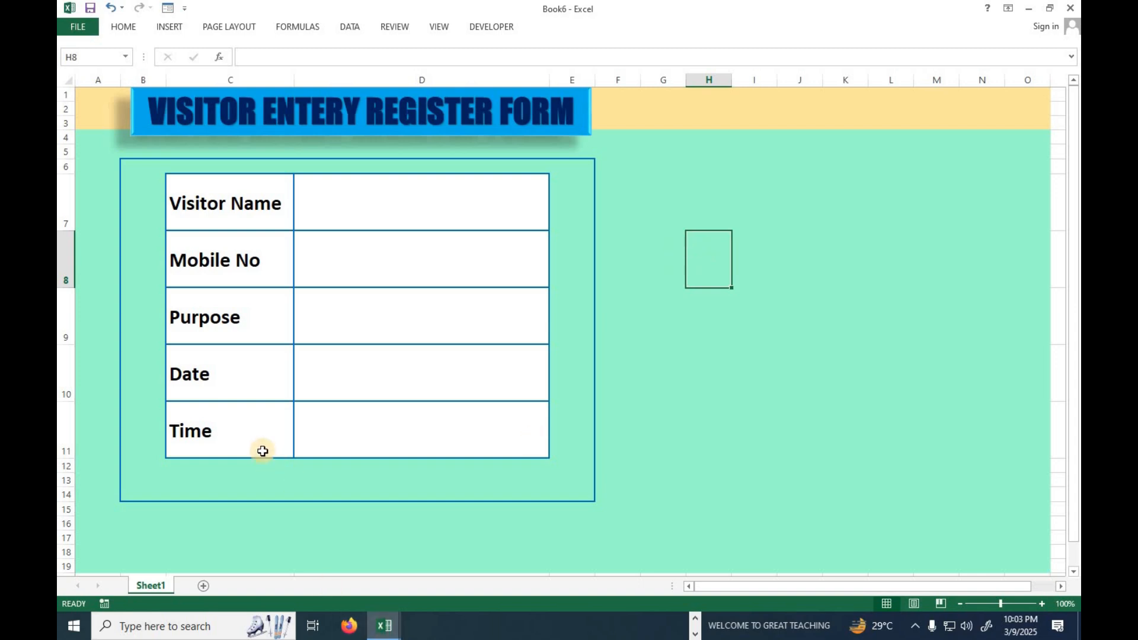
Draw a rounded rectangle button about 2.38" by 0.58" below the Time row, with row 14 made taller, and place a copy beside it.
{"action": "left_click", "coordinate": [180, 30]}
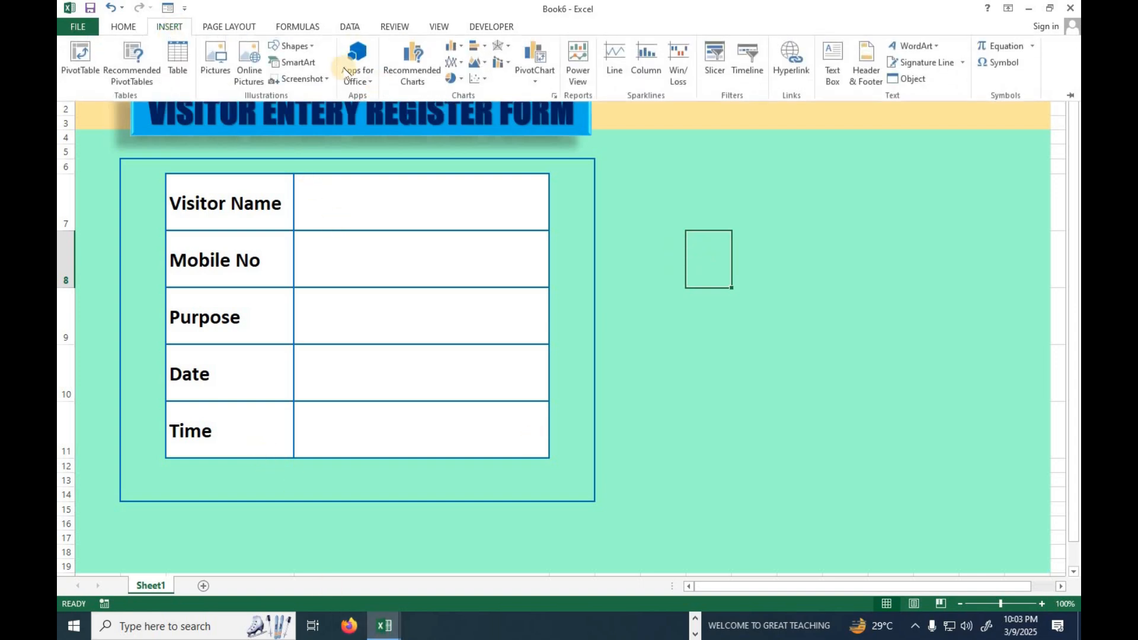
{"action": "left_click", "coordinate": [314, 48]}
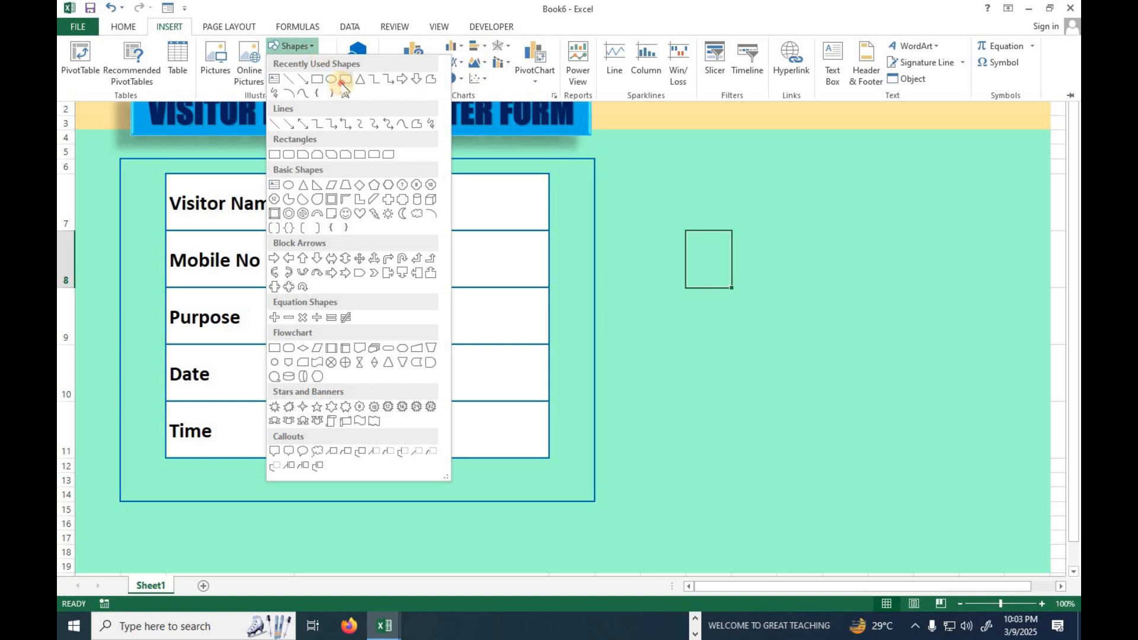
{"action": "left_click", "coordinate": [342, 81]}
{"action": "mouse_move", "coordinate": [326, 463]}
{"action": "left_mouse_down"}
{"action": "mouse_move", "coordinate": [389, 495]}
{"action": "mouse_move", "coordinate": [489, 499]}
{"action": "left_mouse_up"}
{"action": "left_click_drag", "start_coordinate": [69, 499], "coordinate": [70, 514]}
{"action": "left_click_drag", "start_coordinate": [391, 491], "coordinate": [453, 486]}
{"action": "left_click_drag", "start_coordinate": [282, 492], "coordinate": [300, 490]}
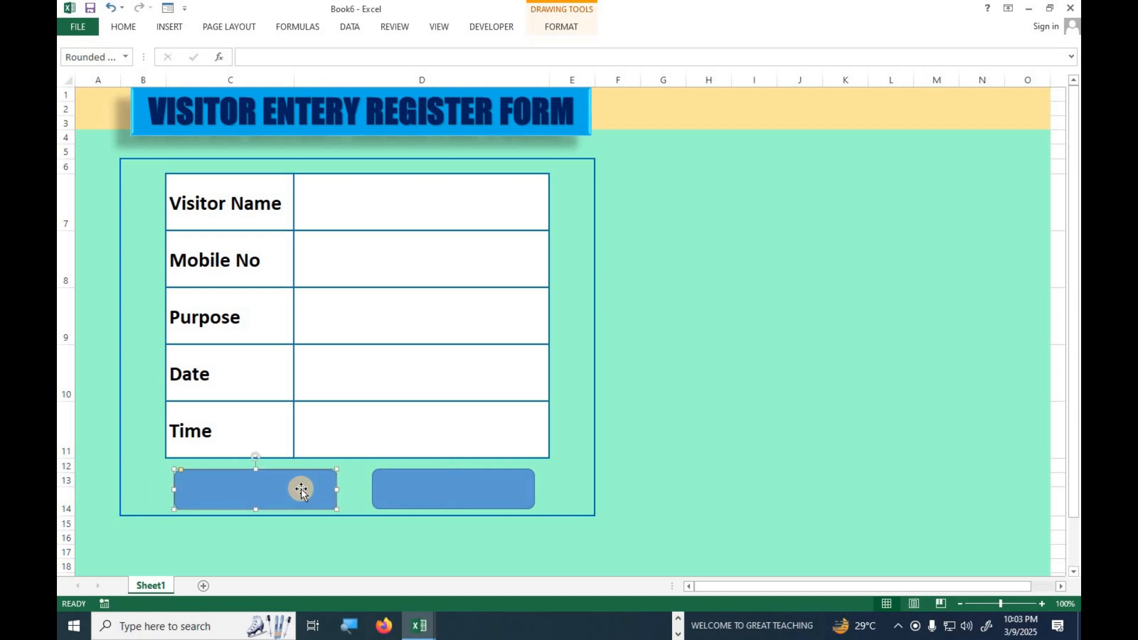
Apply the fifth preset shape effect, raised with a shadow, to both rounded rectangle buttons together.
{"action": "left_click", "coordinate": [425, 495], "text": "shift"}
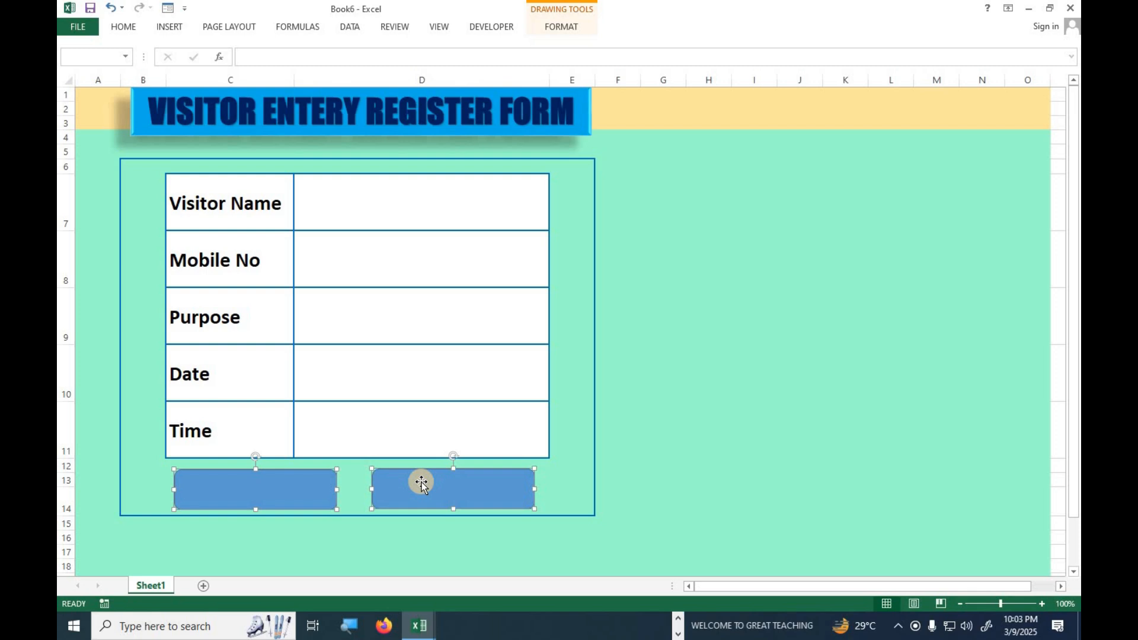
{"action": "left_click_drag", "start_coordinate": [422, 482], "coordinate": [388, 468]}
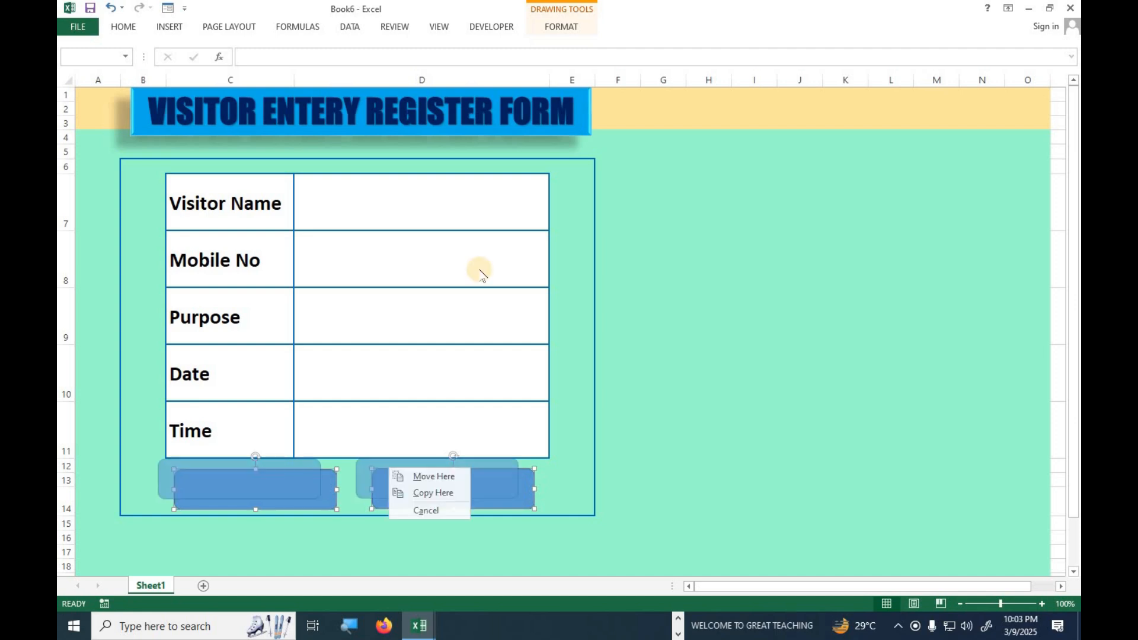
{"action": "left_click", "coordinate": [574, 31]}
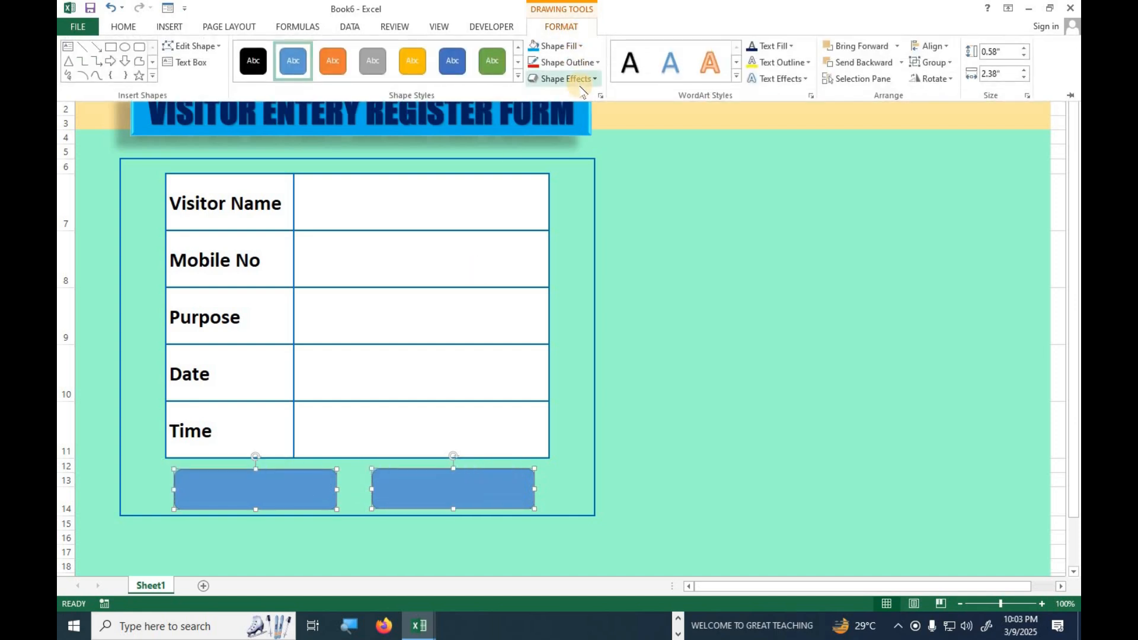
{"action": "left_click", "coordinate": [568, 78]}
{"action": "mouse_move", "coordinate": [594, 112]}
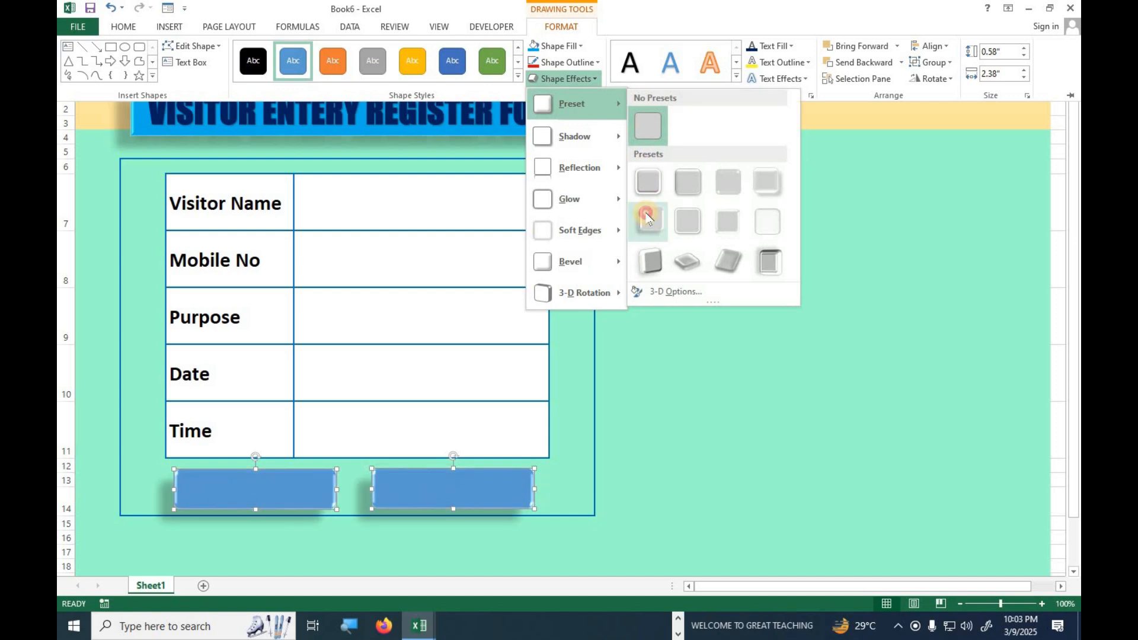
{"action": "left_click", "coordinate": [647, 217]}
Fill both rounded rectangle buttons with a lighter gold theme colour.
{"action": "left_click", "coordinate": [557, 45]}
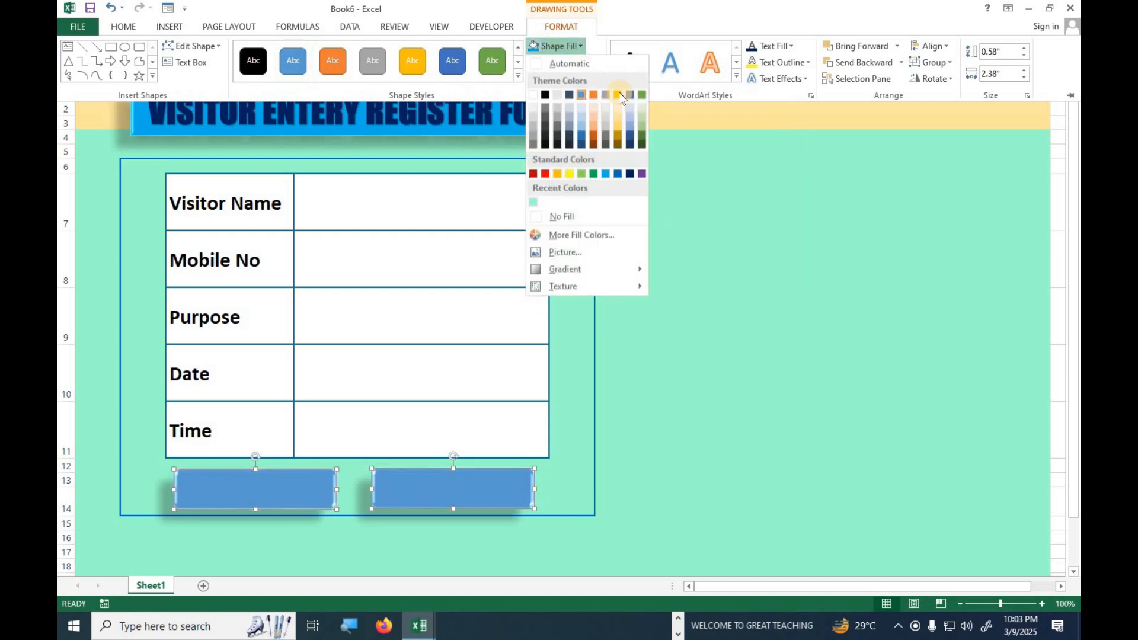
{"action": "left_click", "coordinate": [619, 133]}
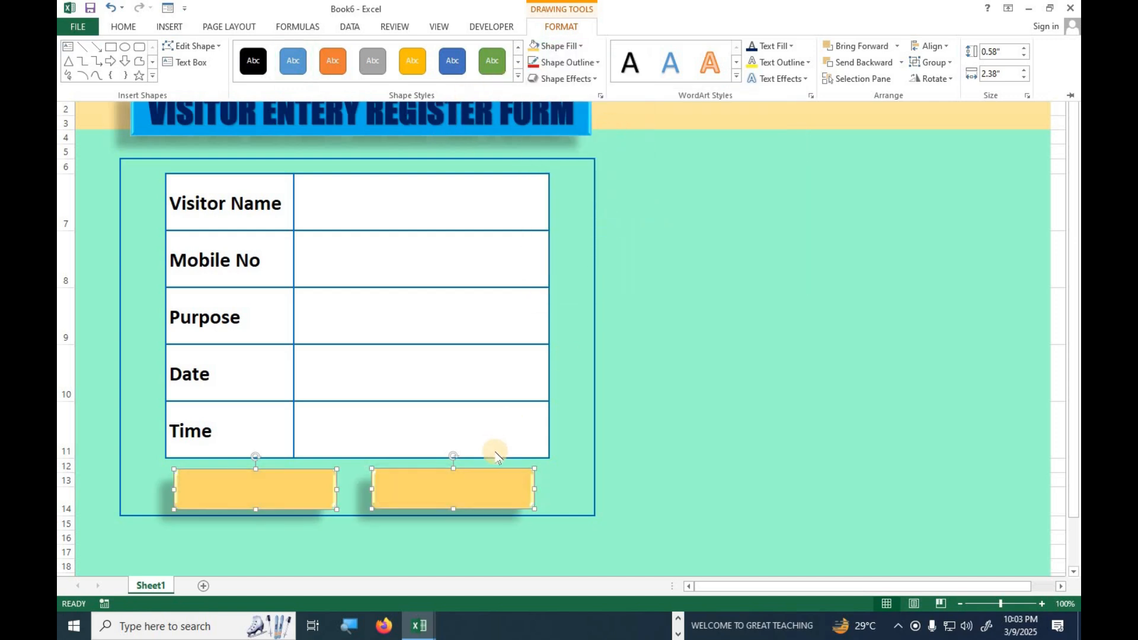
{"action": "key", "text": "ctrl+F1"}
{"action": "left_click", "coordinate": [770, 468]}
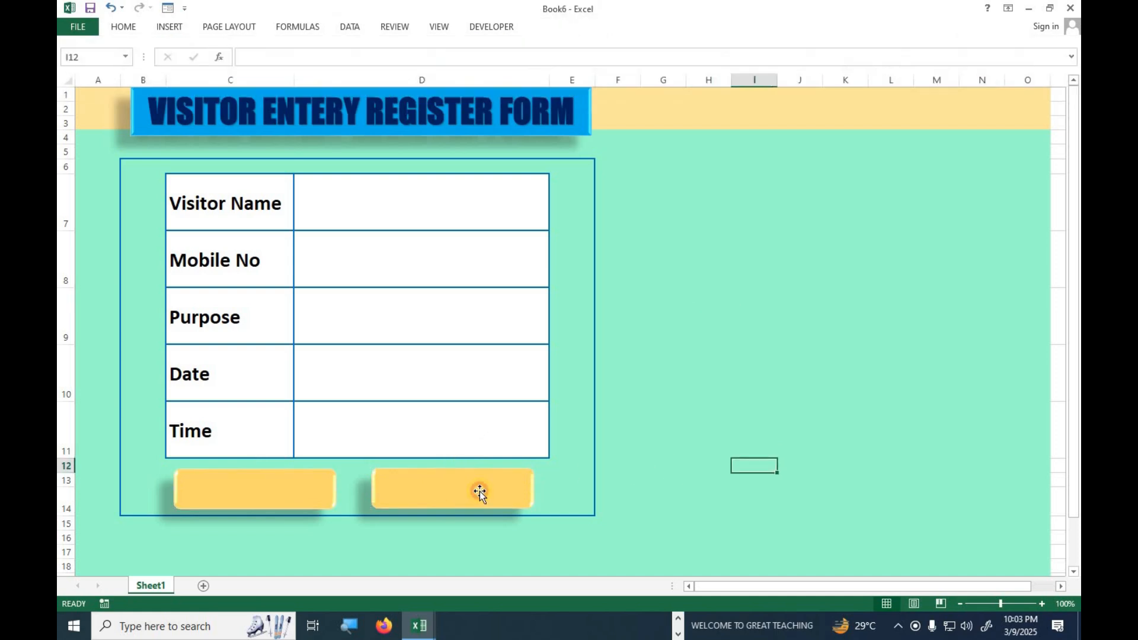
Fill the second rounded rectangle button, under column D, with the standard light blue colour.
{"action": "left_click", "coordinate": [479, 492]}
{"action": "left_click", "coordinate": [561, 27]}
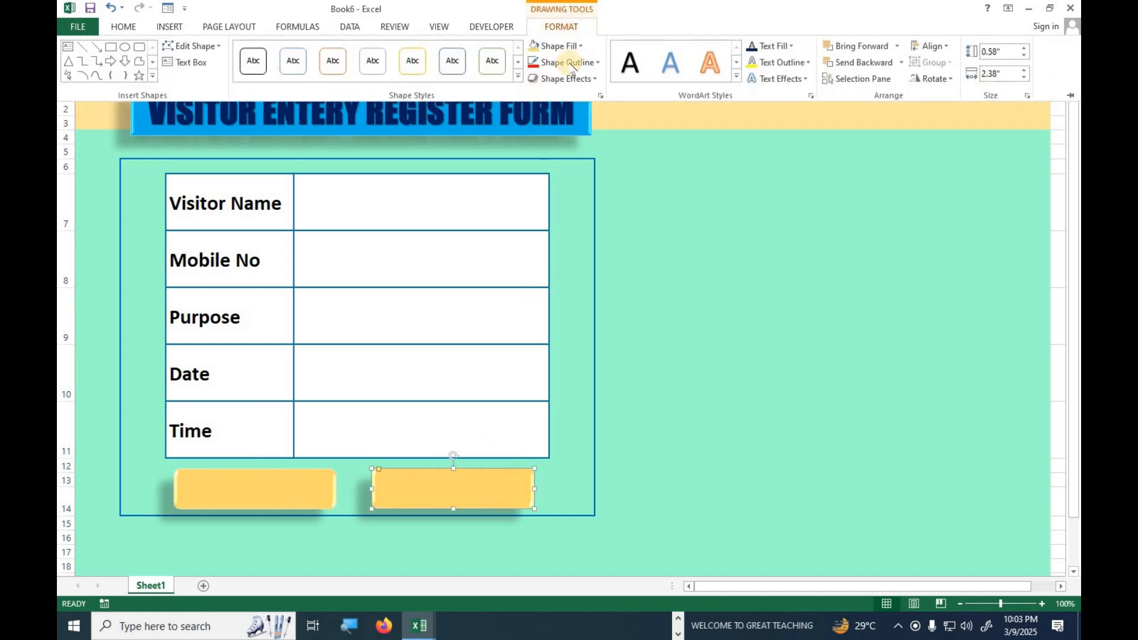
{"action": "left_click", "coordinate": [557, 46]}
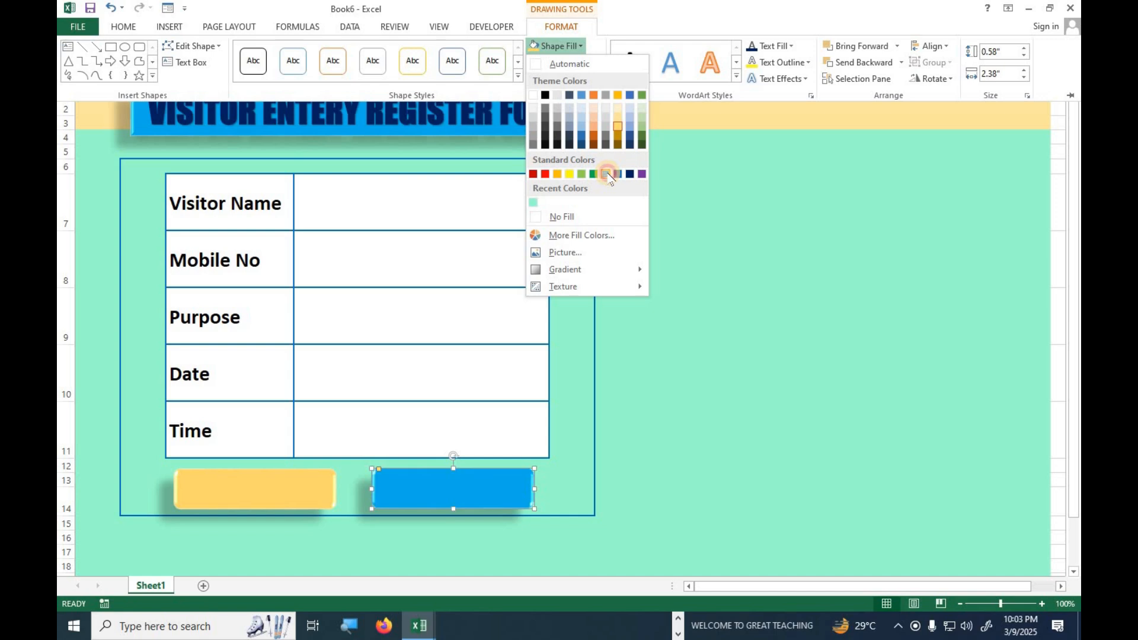
{"action": "left_click", "coordinate": [605, 173]}
Fill the first rounded rectangle button, under the Time label, with the standard red colour.
{"action": "left_click", "coordinate": [274, 486]}
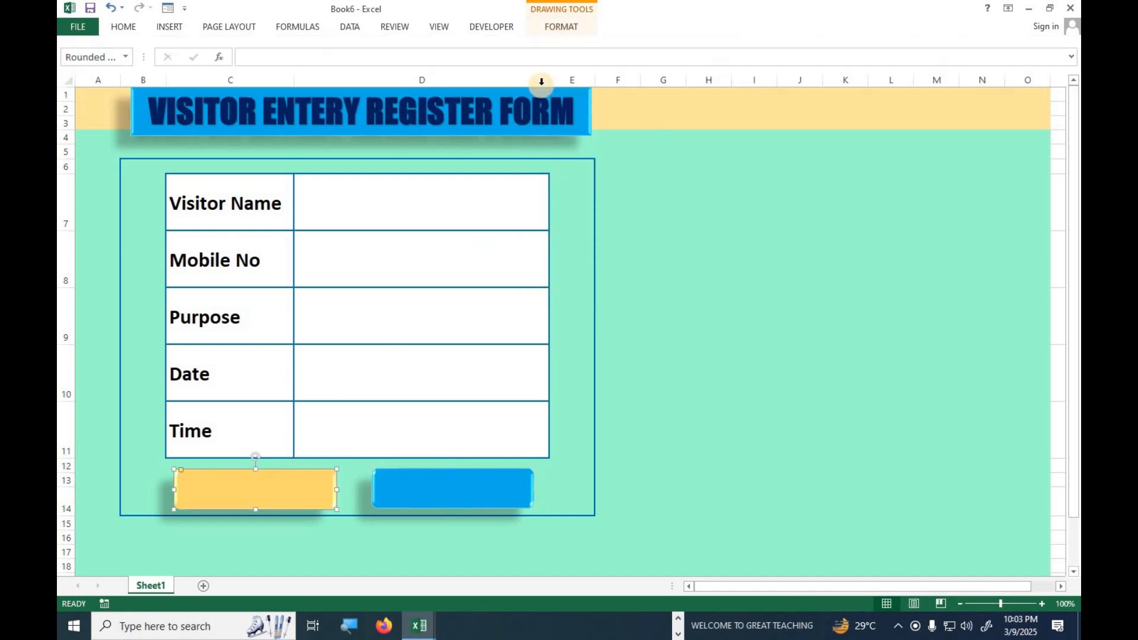
{"action": "left_click", "coordinate": [561, 26]}
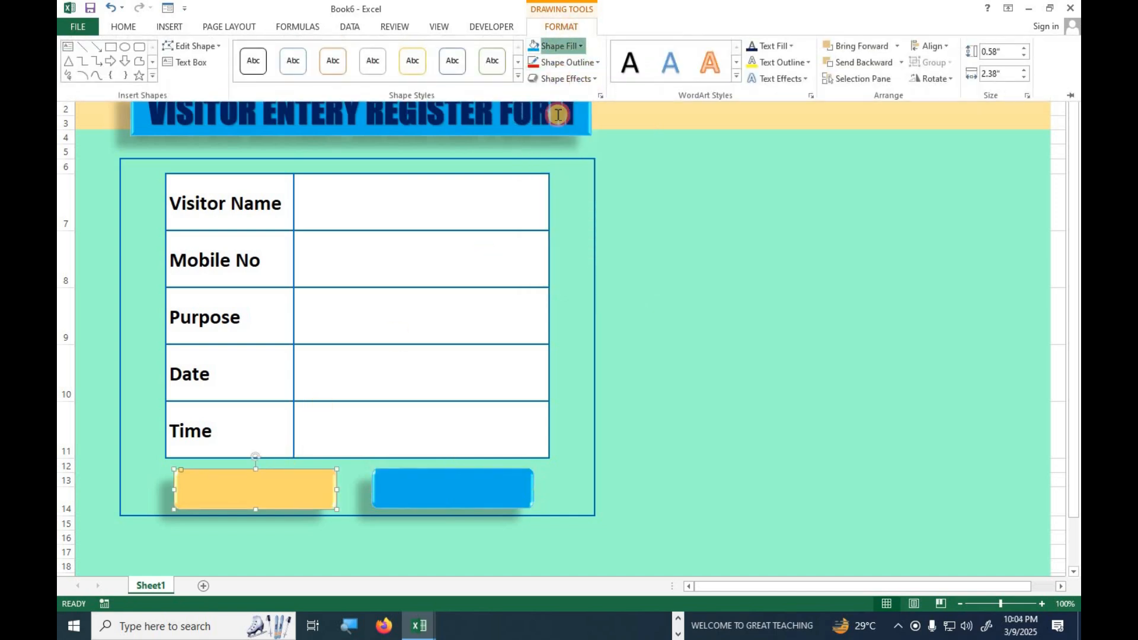
{"action": "left_click", "coordinate": [556, 46]}
{"action": "left_click", "coordinate": [545, 175]}
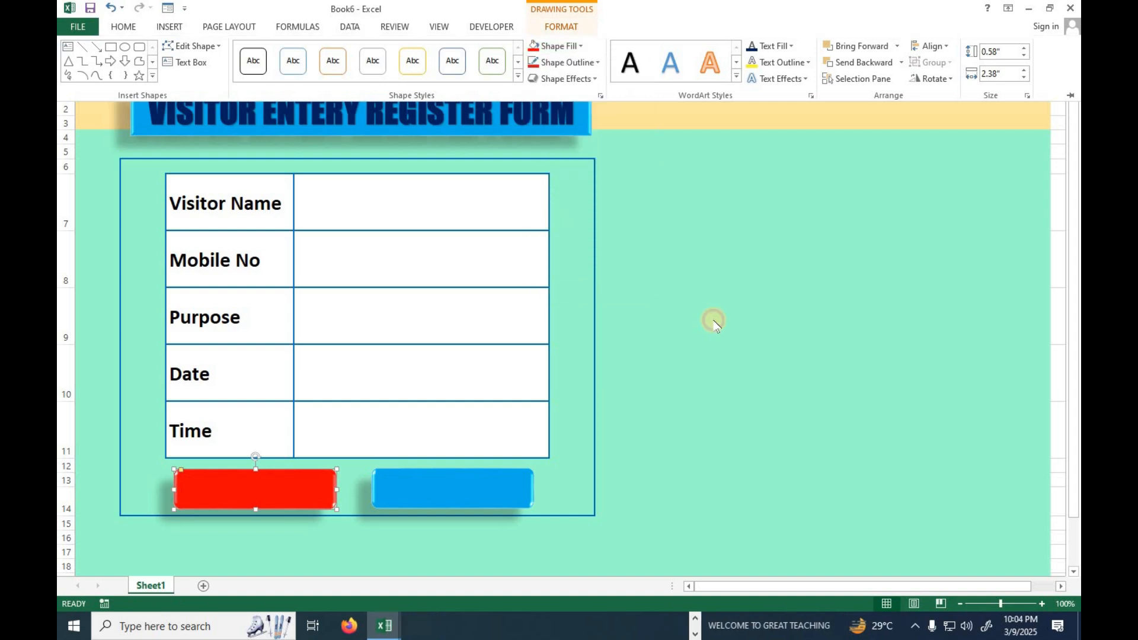
{"action": "left_click", "coordinate": [712, 318]}
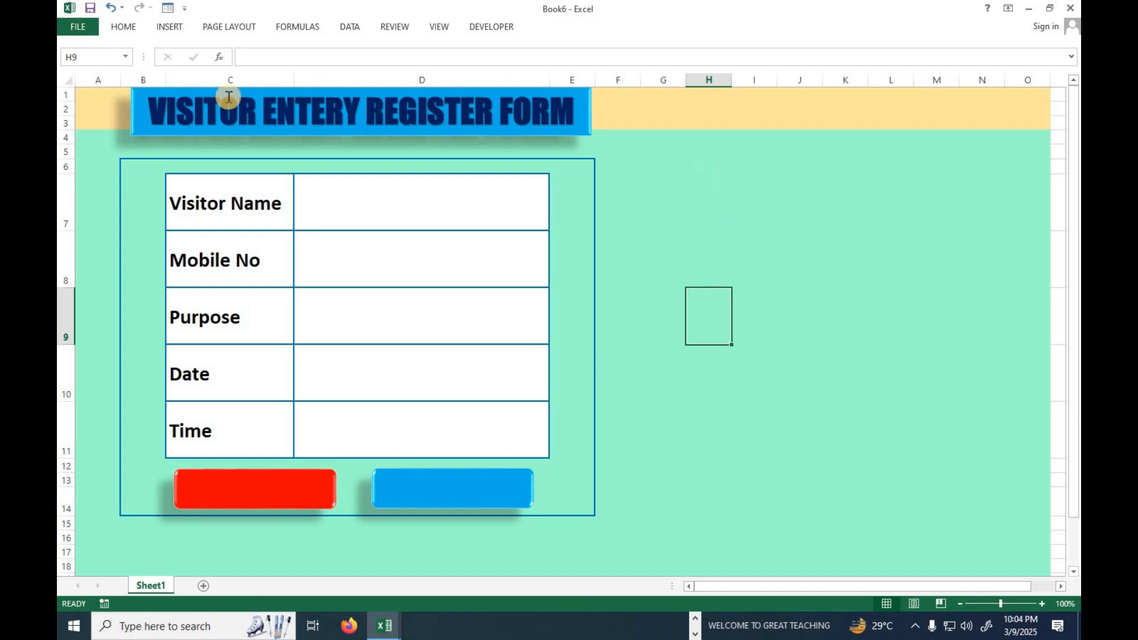
{"action": "left_click", "coordinate": [346, 261]}
{"action": "left_click", "coordinate": [351, 341]}
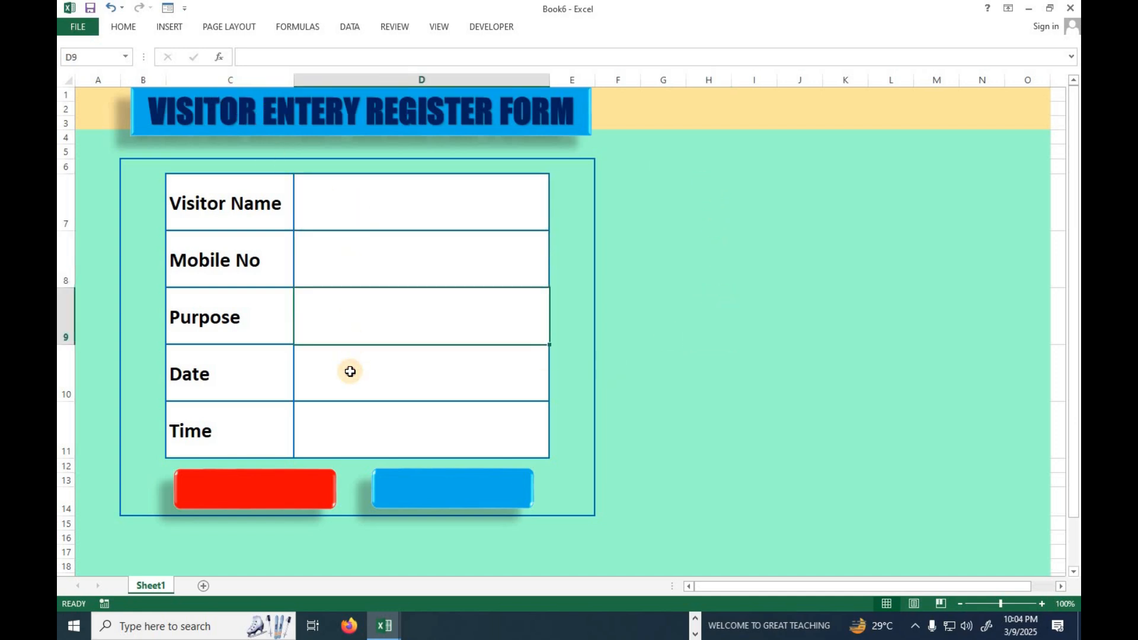
{"action": "left_click", "coordinate": [351, 371]}
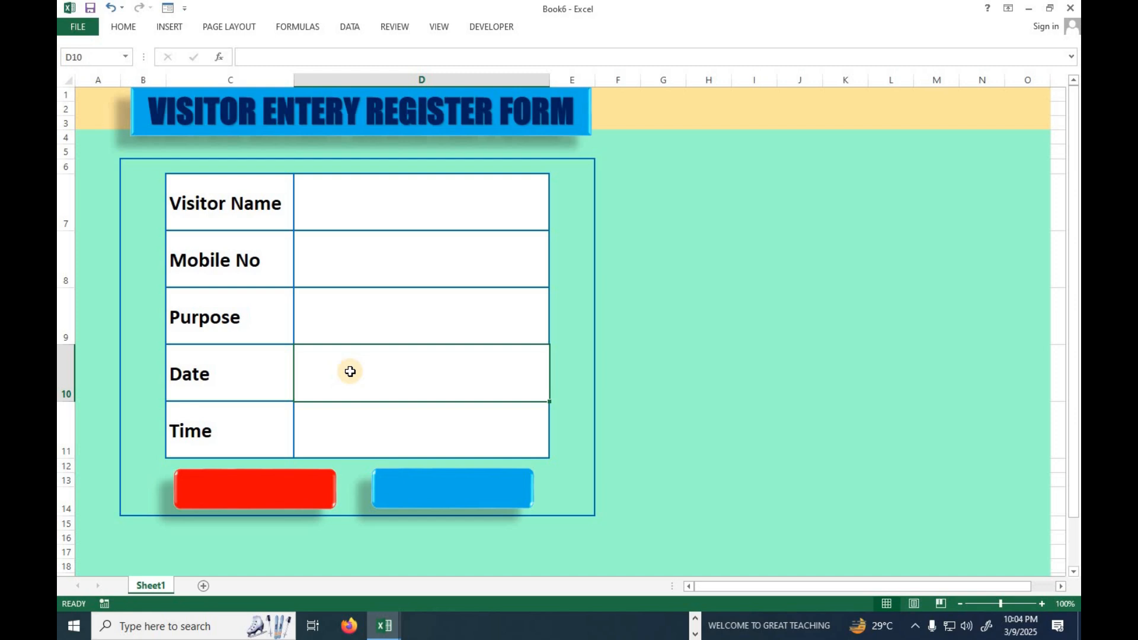
Label the blue button under column D "INSERT RECORDS" and the red button under the Time label "CLEAR ALL".
{"action": "right_click", "coordinate": [435, 487]}
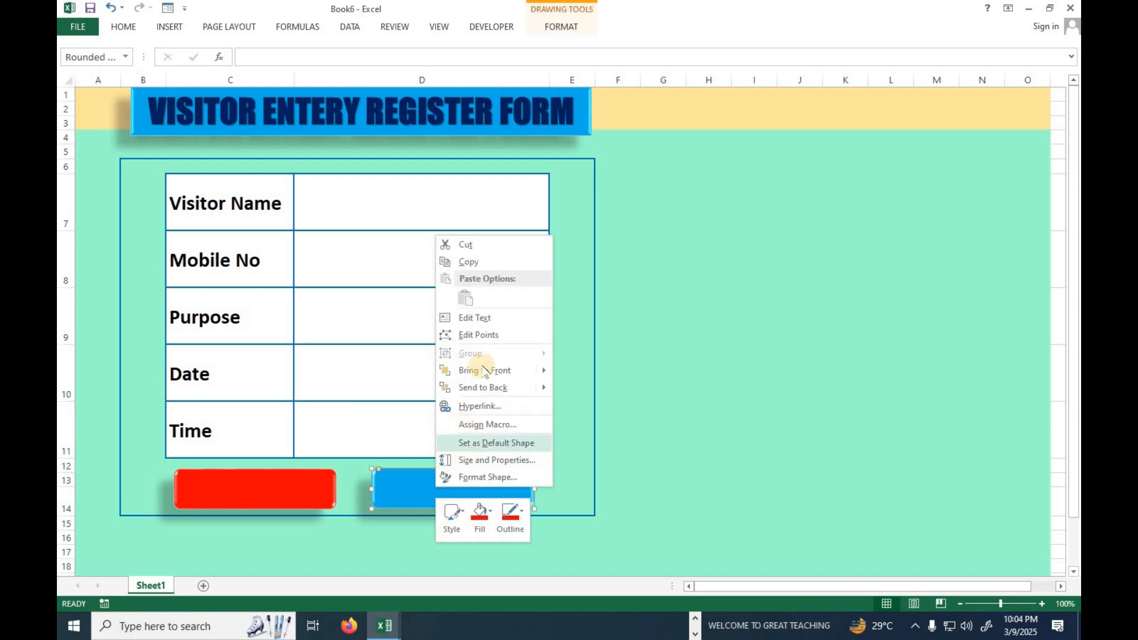
{"action": "left_click", "coordinate": [493, 318]}
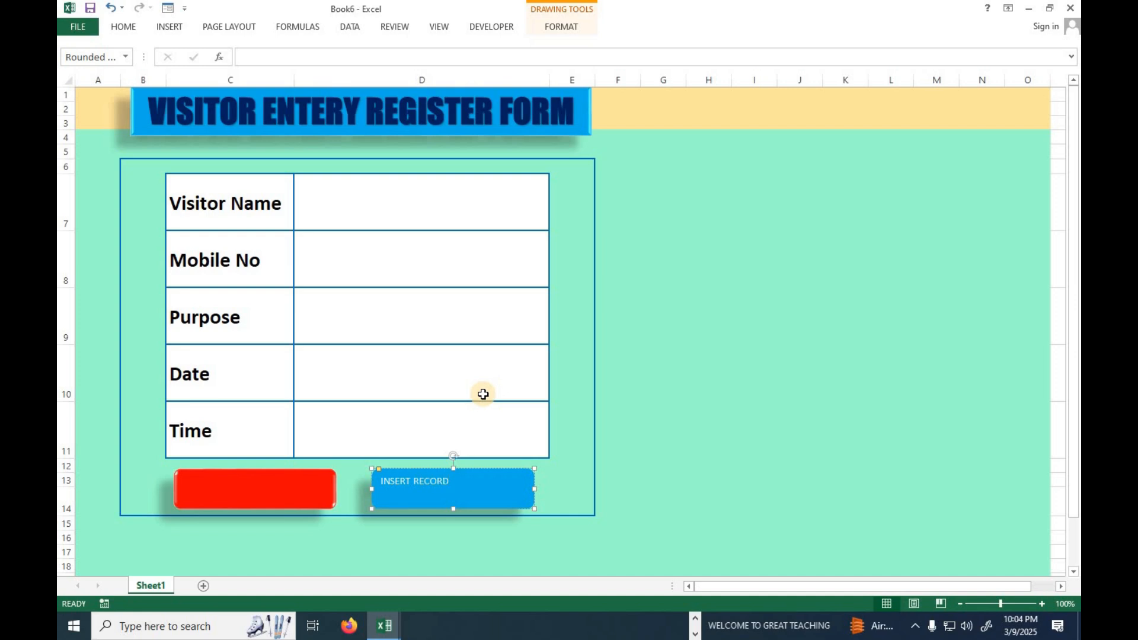
{"action": "right_click", "coordinate": [262, 481]}
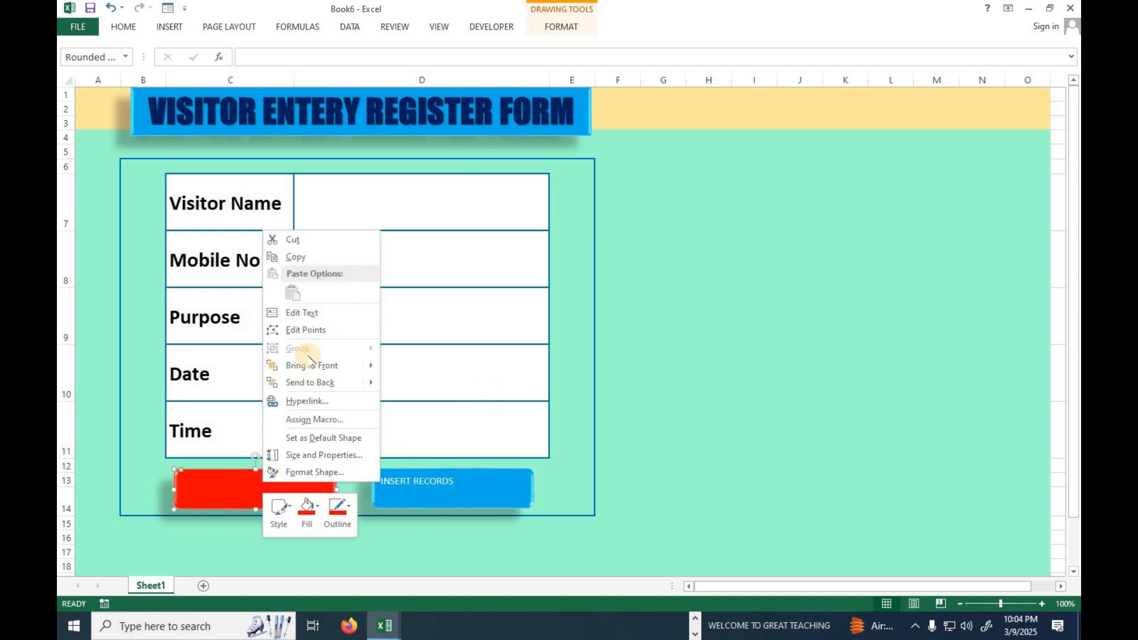
{"action": "left_click", "coordinate": [306, 313]}
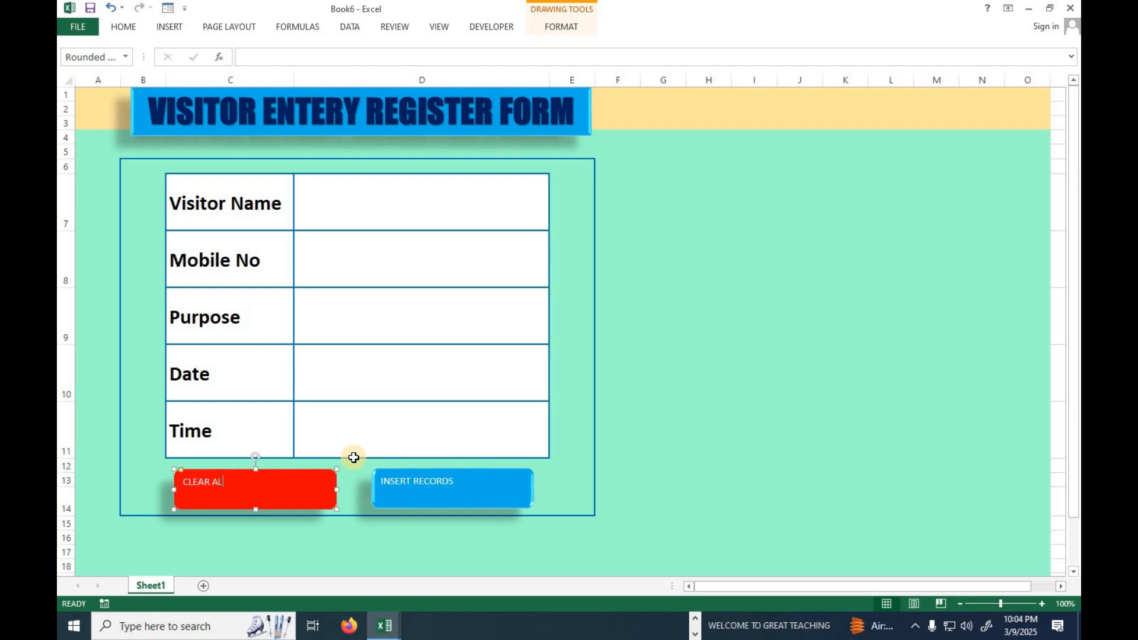
{"action": "left_click", "coordinate": [675, 465]}
Enlarge the text of both buttons to 18 pt and centre it horizontally and vertically.
{"action": "left_click", "coordinate": [317, 499]}
{"action": "left_click", "coordinate": [452, 498], "text": "ctrl"}
{"action": "left_click", "coordinate": [563, 27]}
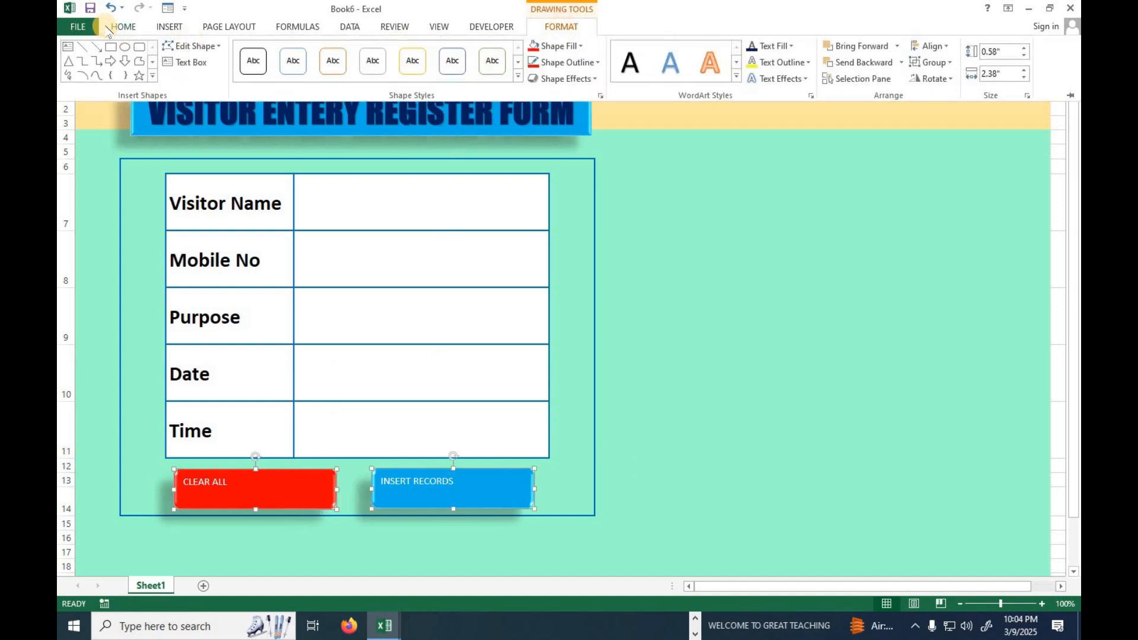
{"action": "left_click", "coordinate": [125, 28]}
{"action": "left_click", "coordinate": [290, 52]}
{"action": "left_click", "coordinate": [290, 51]}
{"action": "left_click", "coordinate": [342, 73]}
{"action": "left_click", "coordinate": [343, 51]}
{"action": "left_click", "coordinate": [290, 52]}
{"action": "left_click", "coordinate": [290, 52]}
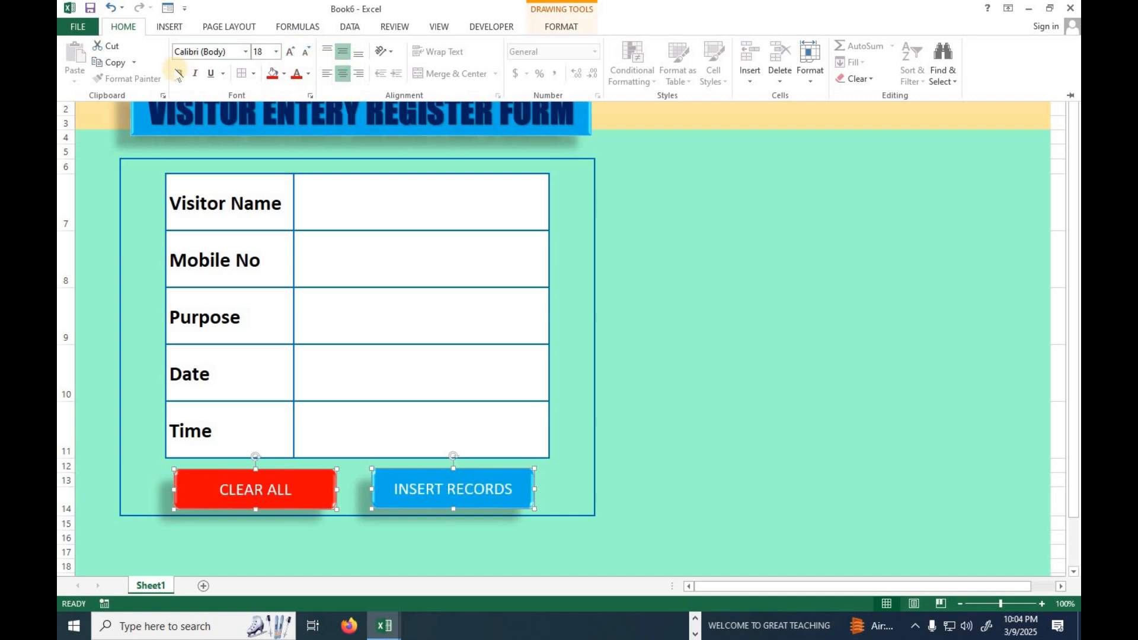
Make the text of both buttons bold and set its font to Cambria.
{"action": "left_click", "coordinate": [184, 79]}
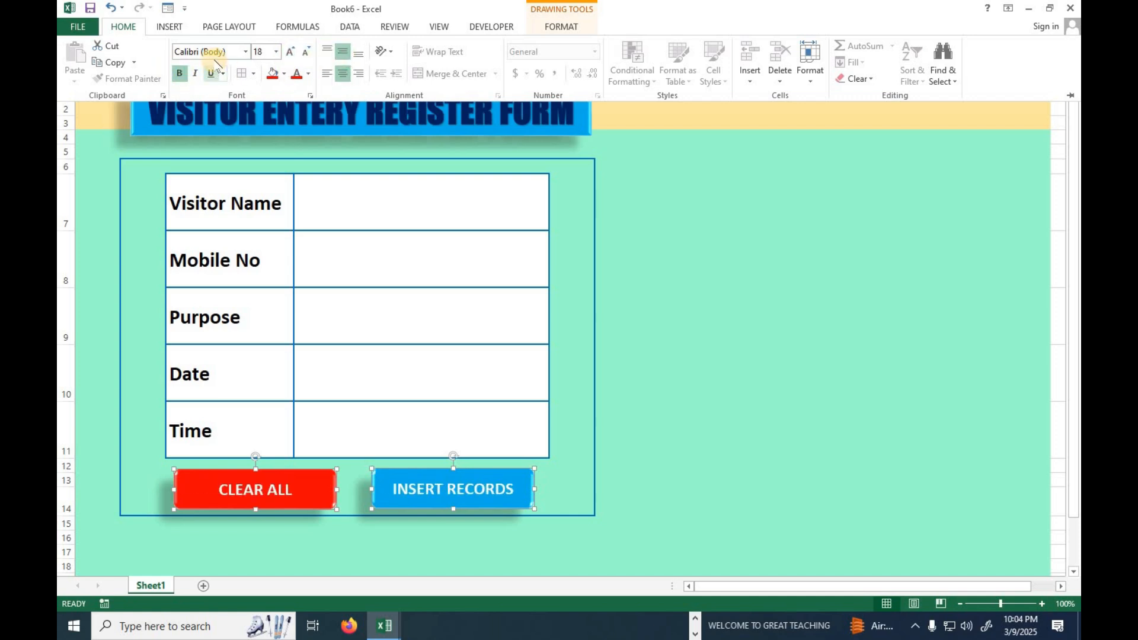
{"action": "left_click", "coordinate": [227, 46]}
{"action": "type", "text": "Cambria"}
{"action": "key", "text": "Return"}
{"action": "left_click", "coordinate": [684, 300]}
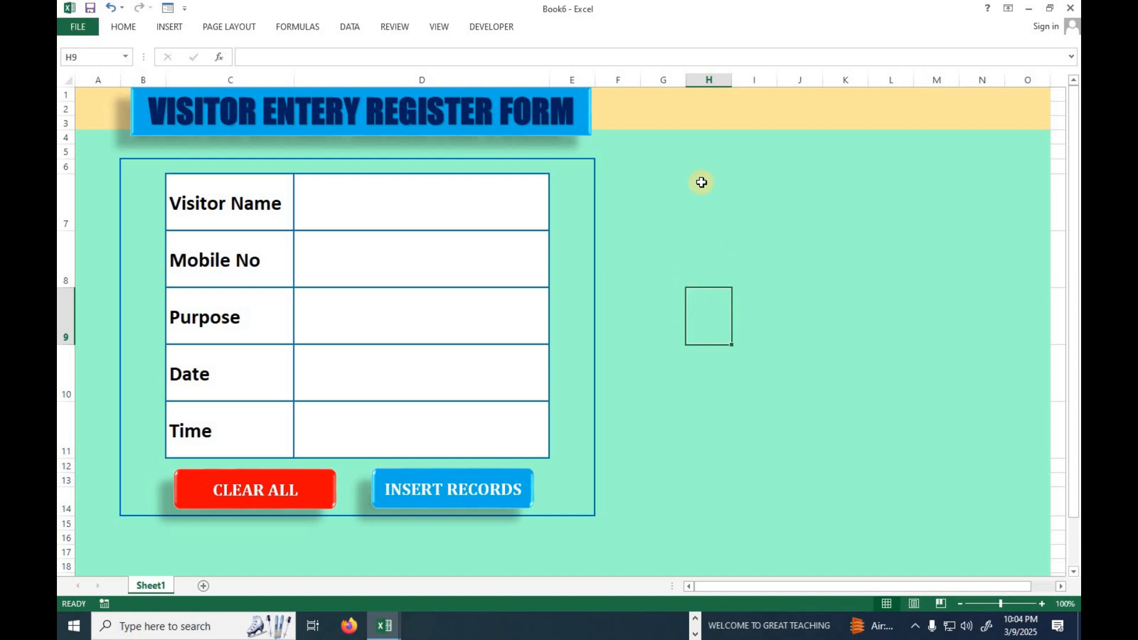
Draw a rounded rectangle about 5.22" tall over columns F to J beside the form, and place a copy over columns K to O.
{"action": "left_click", "coordinate": [178, 30]}
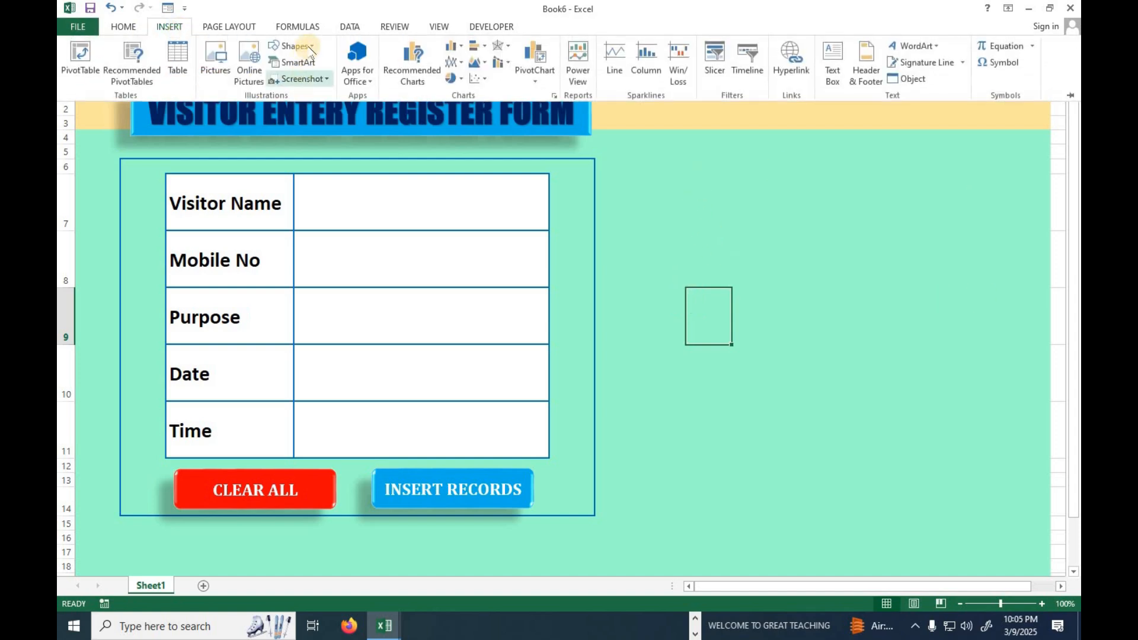
{"action": "left_click", "coordinate": [292, 45]}
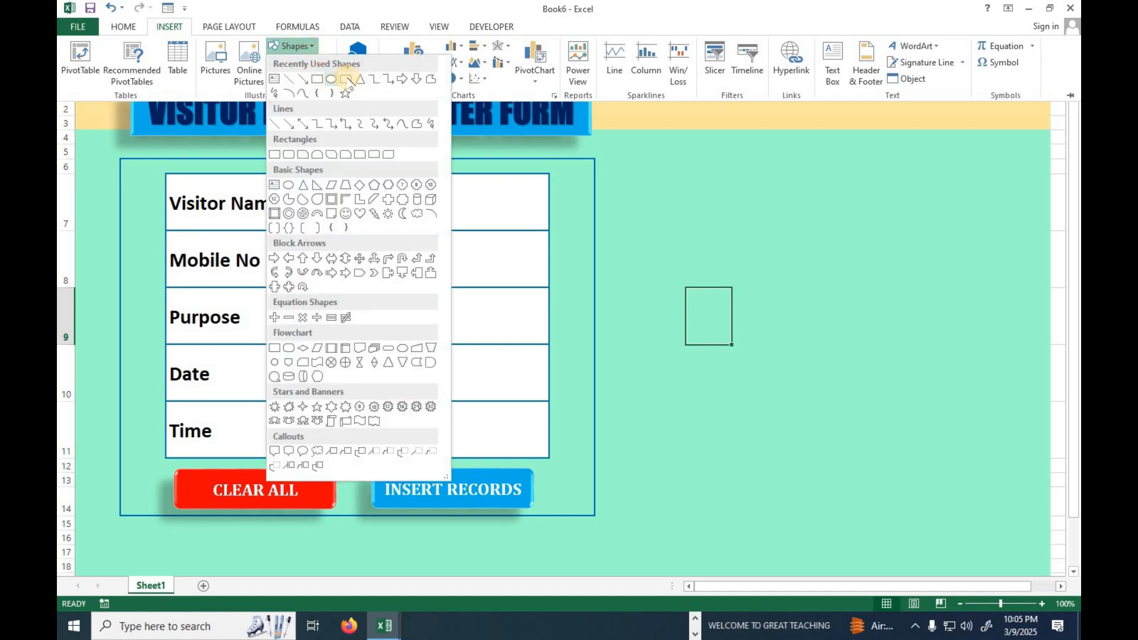
{"action": "left_click", "coordinate": [346, 79]}
{"action": "left_click_drag", "start_coordinate": [611, 157], "coordinate": [789, 514]}
{"action": "left_click_drag", "start_coordinate": [773, 371], "coordinate": [979, 366], "text": "ctrl"}
Resize the two rounded rectangles to span columns F to J and K to O, making the second about 3.16" wide.
{"action": "left_click_drag", "start_coordinate": [859, 327], "coordinate": [803, 331]}
{"action": "left_click", "coordinate": [770, 317]}
{"action": "left_click", "coordinate": [856, 328]}
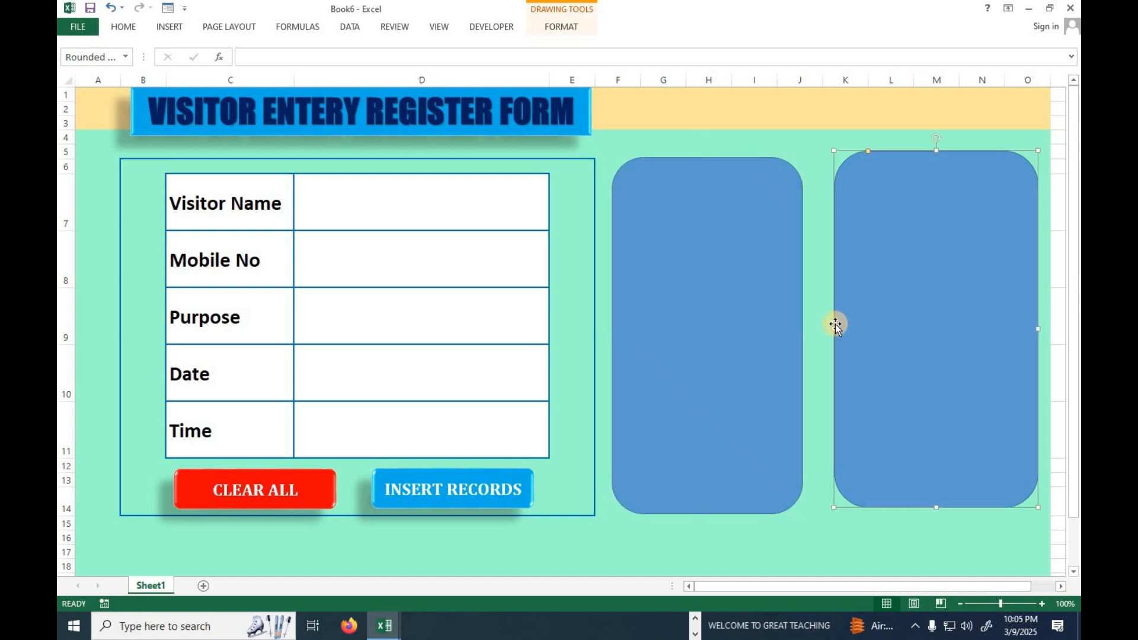
{"action": "left_click_drag", "start_coordinate": [833, 328], "coordinate": [822, 330]}
Apply the fifth preset shape effect, raised with a shadow, to both tall rounded rectangles together.
{"action": "left_click", "coordinate": [672, 301], "text": "shift"}
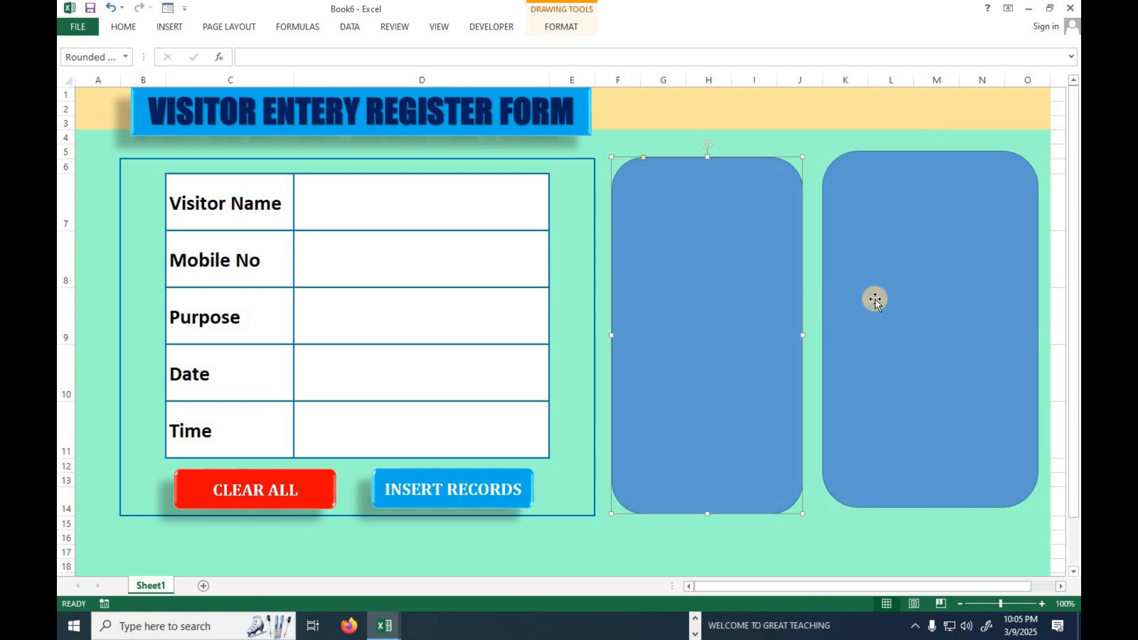
{"action": "left_click", "coordinate": [561, 27]}
{"action": "left_click", "coordinate": [566, 78]}
{"action": "mouse_move", "coordinate": [570, 106]}
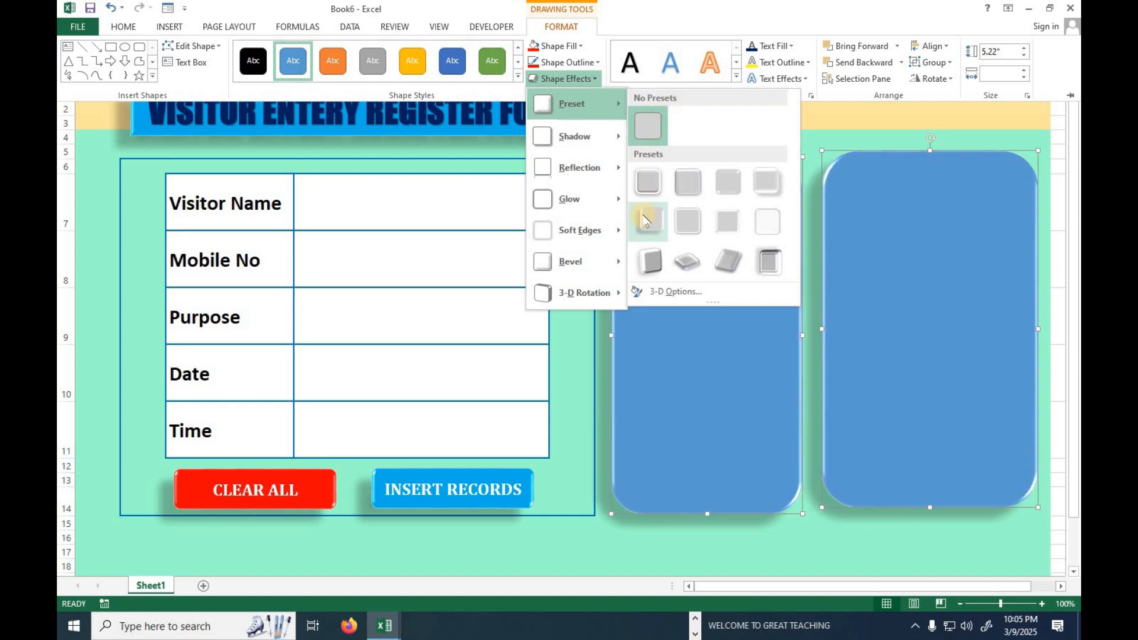
{"action": "left_click", "coordinate": [644, 217]}
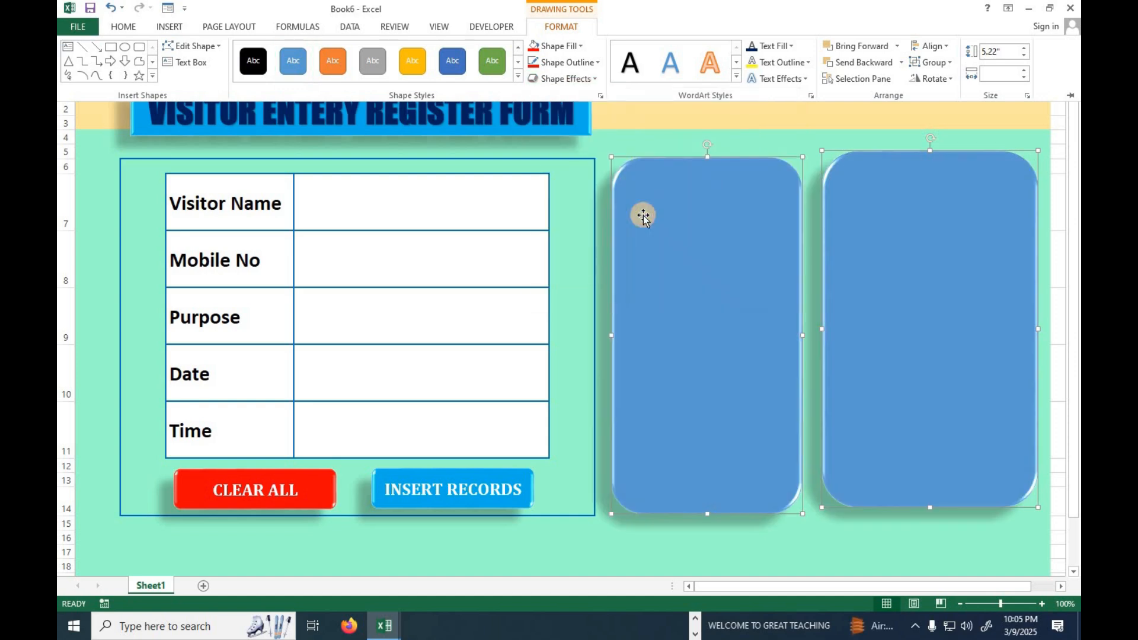
{"action": "left_click", "coordinate": [881, 231]}
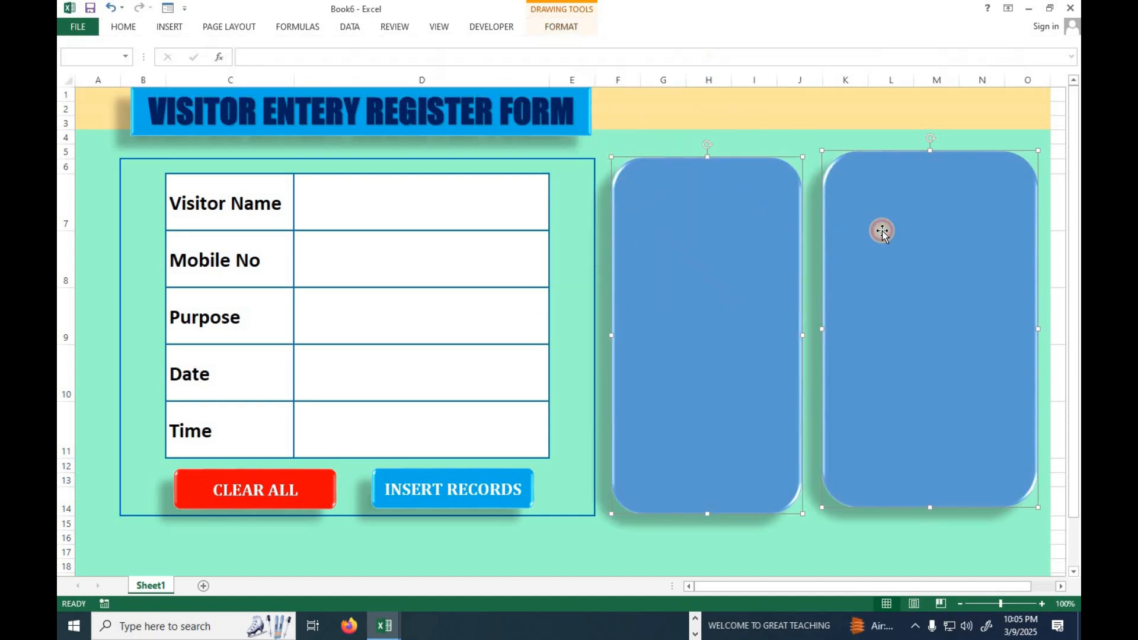
{"action": "left_click", "coordinate": [836, 538]}
Apply the gold gradient shape style from the fifth row of presets to the rounded rectangle over columns K to O.
{"action": "left_click", "coordinate": [905, 396]}
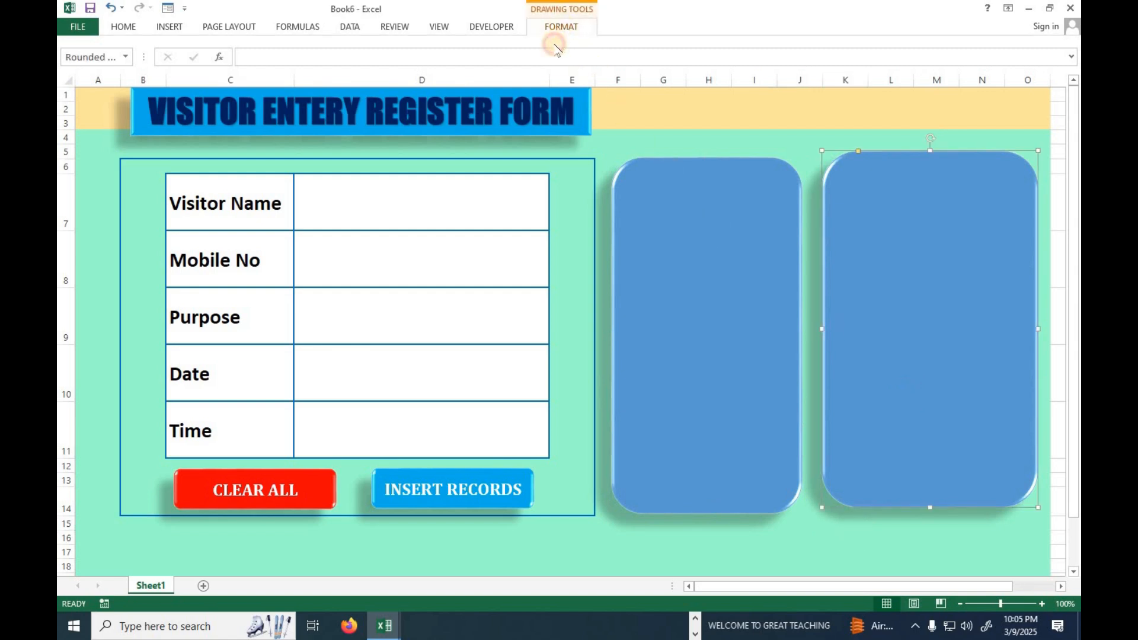
{"action": "left_click", "coordinate": [560, 26]}
{"action": "left_click", "coordinate": [518, 76]}
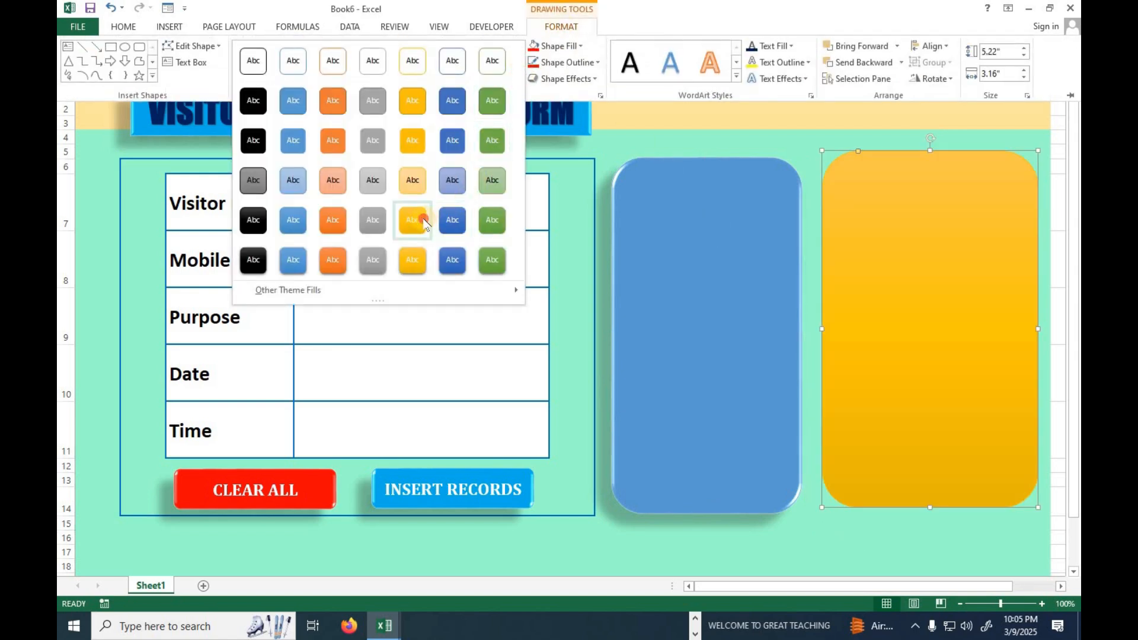
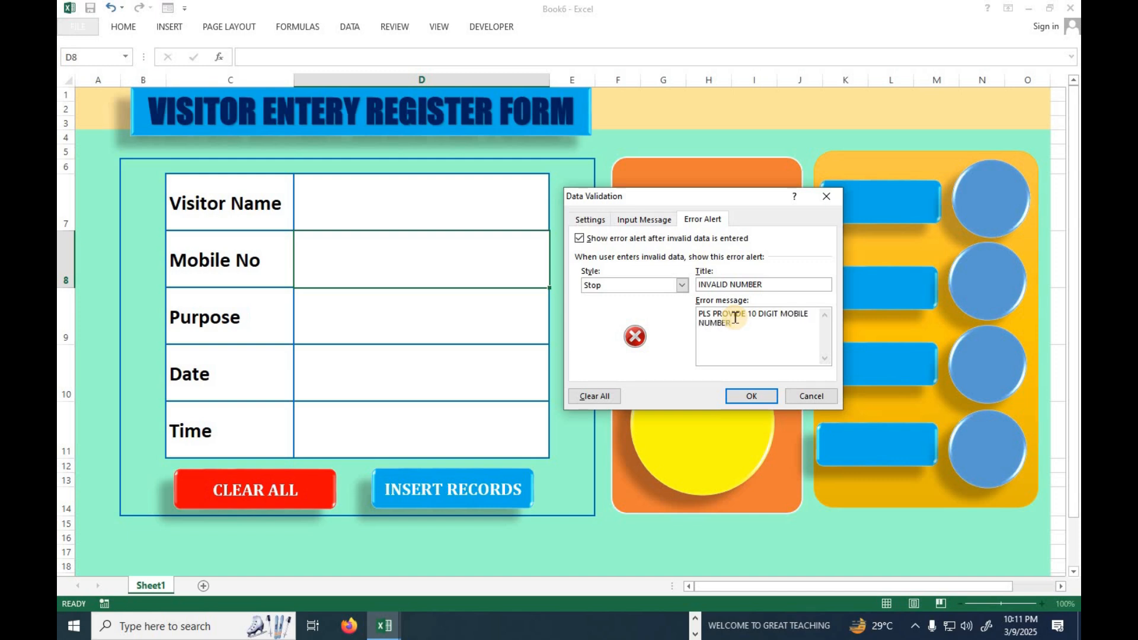
Give the Mobile No entry cell an input message titled MOBILE reading VISITOR MOBILE MUST BE 10 DIGITS.
{"action": "left_click", "coordinate": [652, 219]}
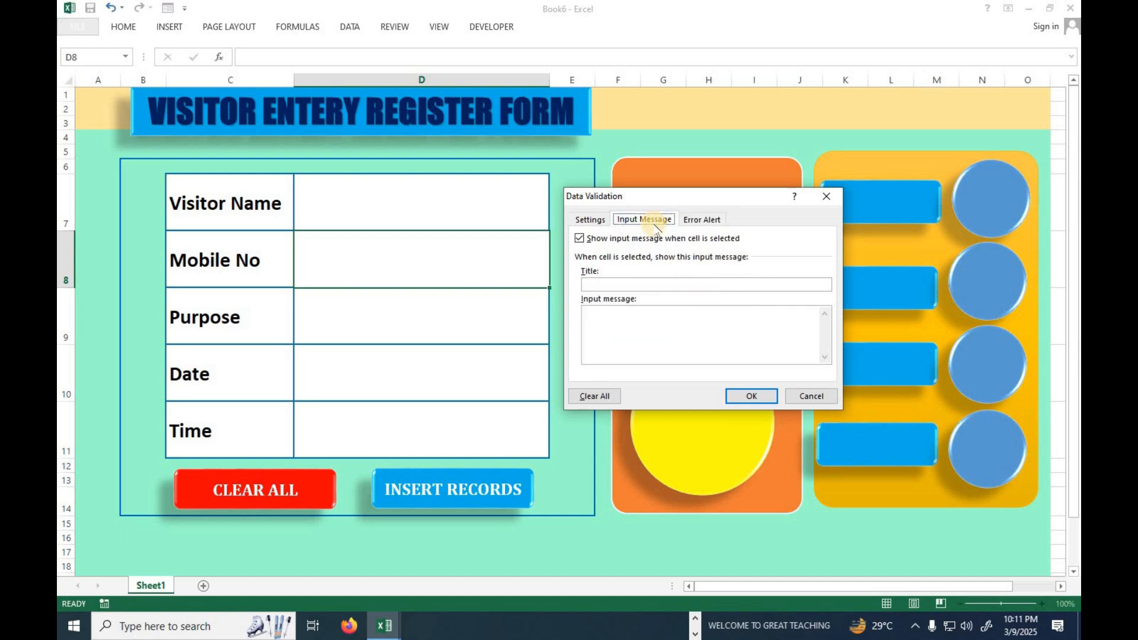
{"action": "left_click", "coordinate": [621, 284]}
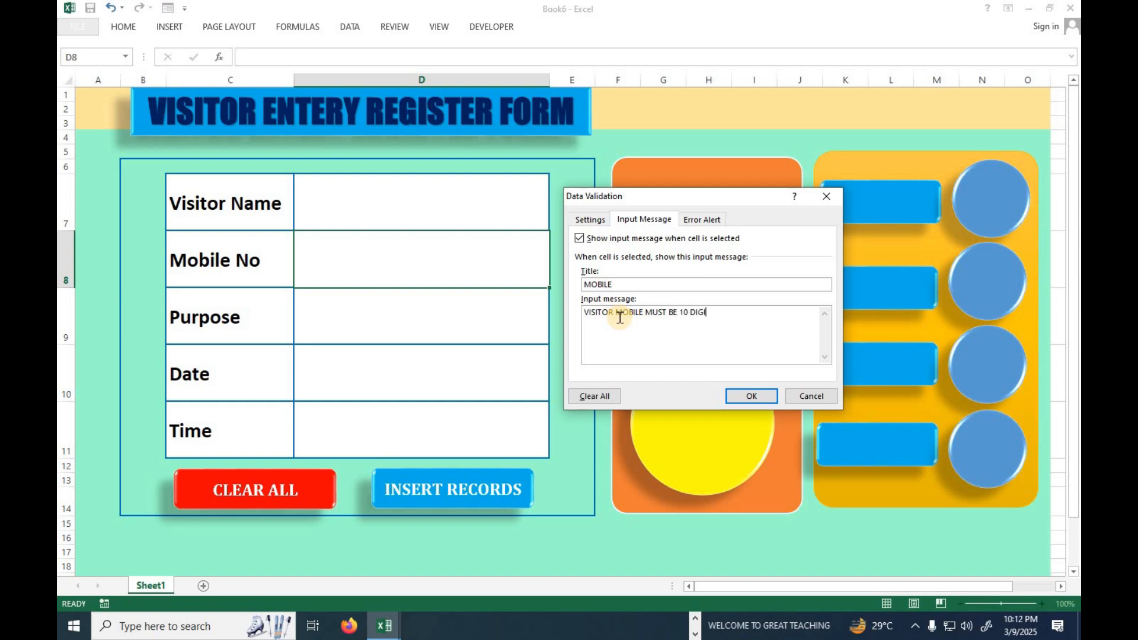
{"action": "left_click", "coordinate": [750, 396]}
Test the Mobile No cell's validation with a nine-digit number and cancel the entry.
{"action": "left_click", "coordinate": [486, 363]}
{"action": "left_click", "coordinate": [479, 259]}
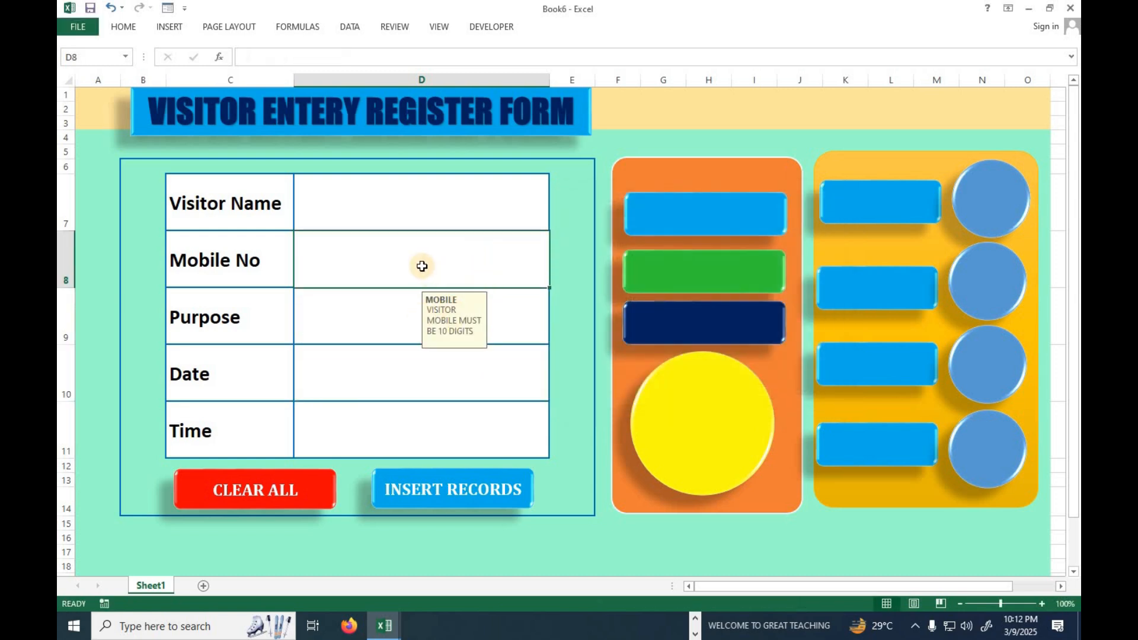
{"action": "type", "text": "747485744"}
{"action": "key", "text": "Return"}
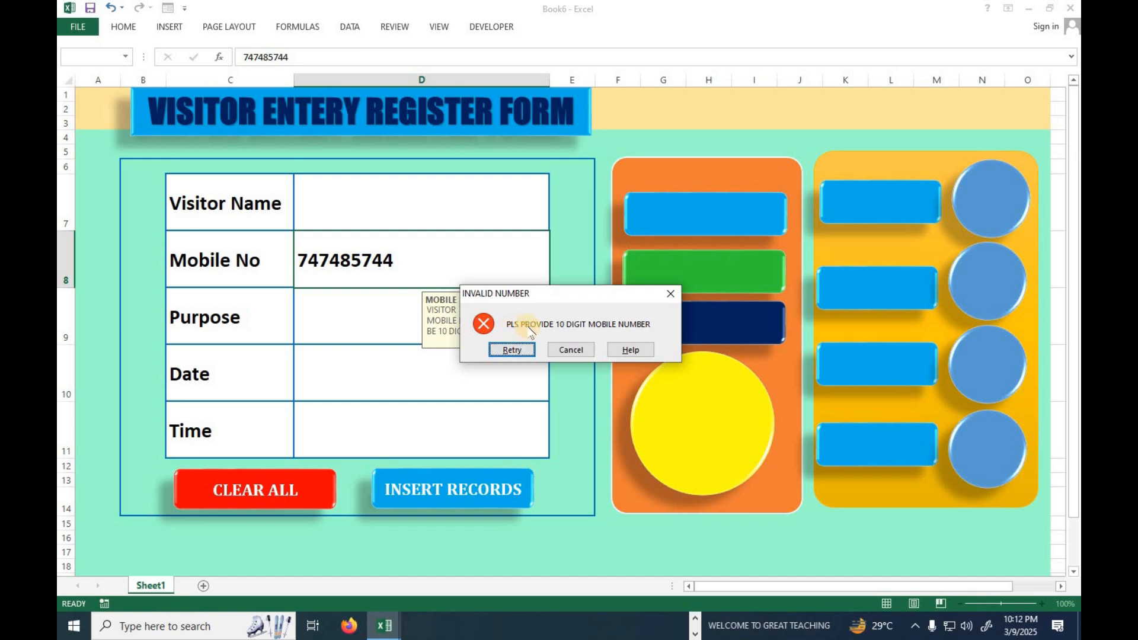
{"action": "left_click", "coordinate": [572, 350]}
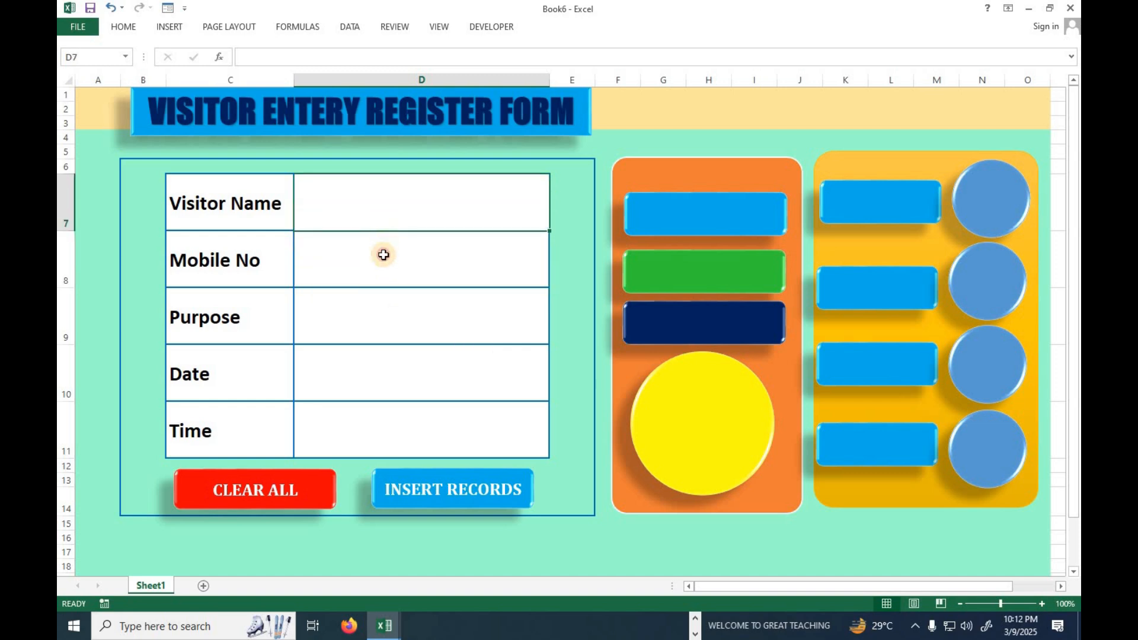
{"action": "left_click", "coordinate": [377, 304]}
{"action": "left_click", "coordinate": [259, 209]}
{"action": "left_click", "coordinate": [248, 266]}
{"action": "left_click", "coordinate": [241, 334]}
{"action": "left_click", "coordinate": [234, 388]}
{"action": "left_click", "coordinate": [232, 413]}
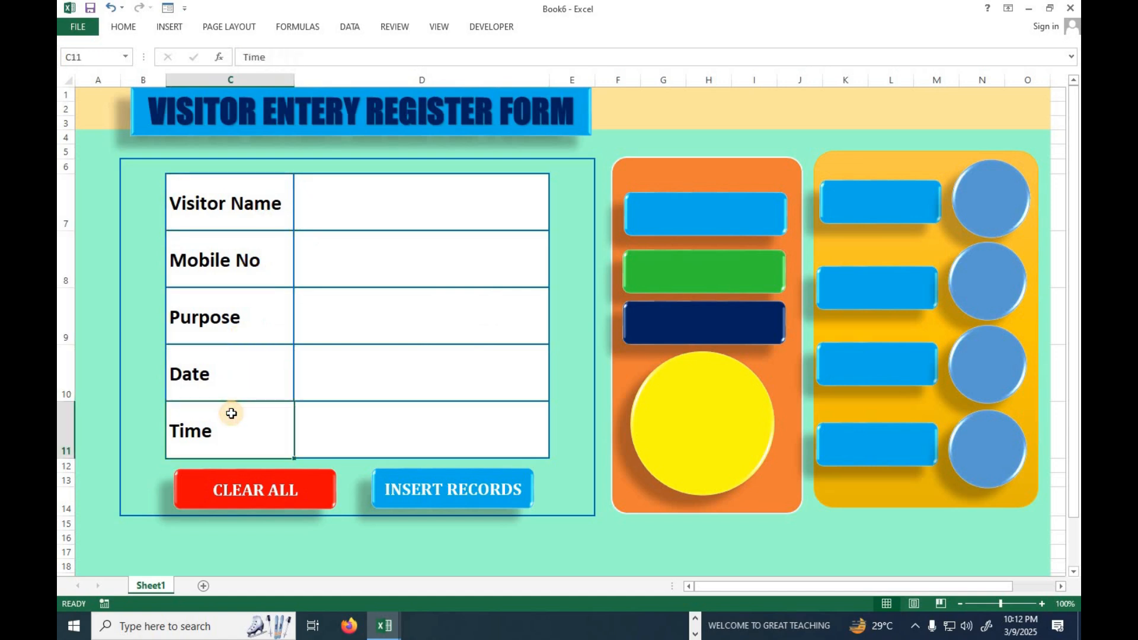
Add a second worksheet and copy the five form labels in C7:C11 of Sheet1.
{"action": "left_click", "coordinate": [203, 587]}
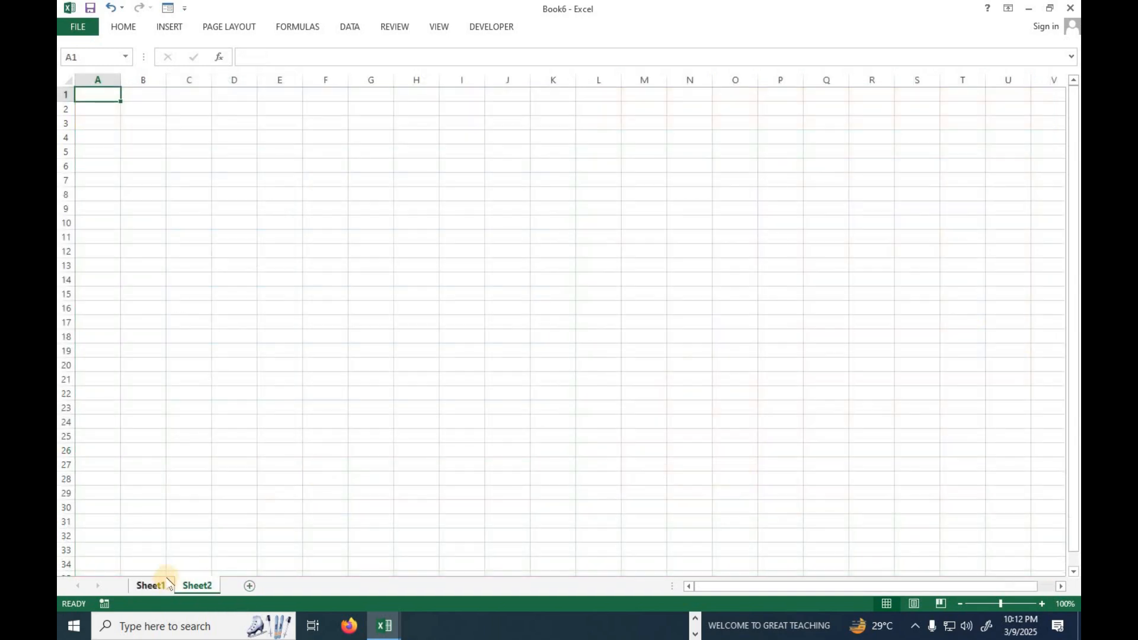
{"action": "left_click", "coordinate": [168, 583]}
{"action": "left_click", "coordinate": [226, 205]}
{"action": "left_click", "coordinate": [229, 249], "text": "ctrl"}
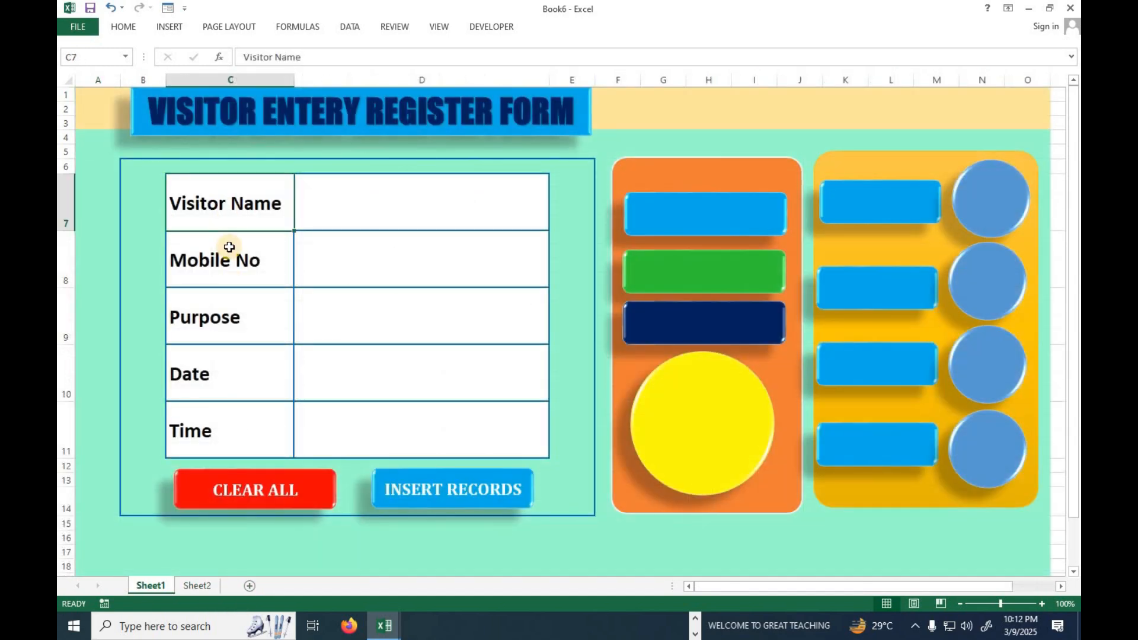
{"action": "left_click", "coordinate": [218, 320], "text": "ctrl"}
{"action": "left_click", "coordinate": [210, 379], "text": "ctrl"}
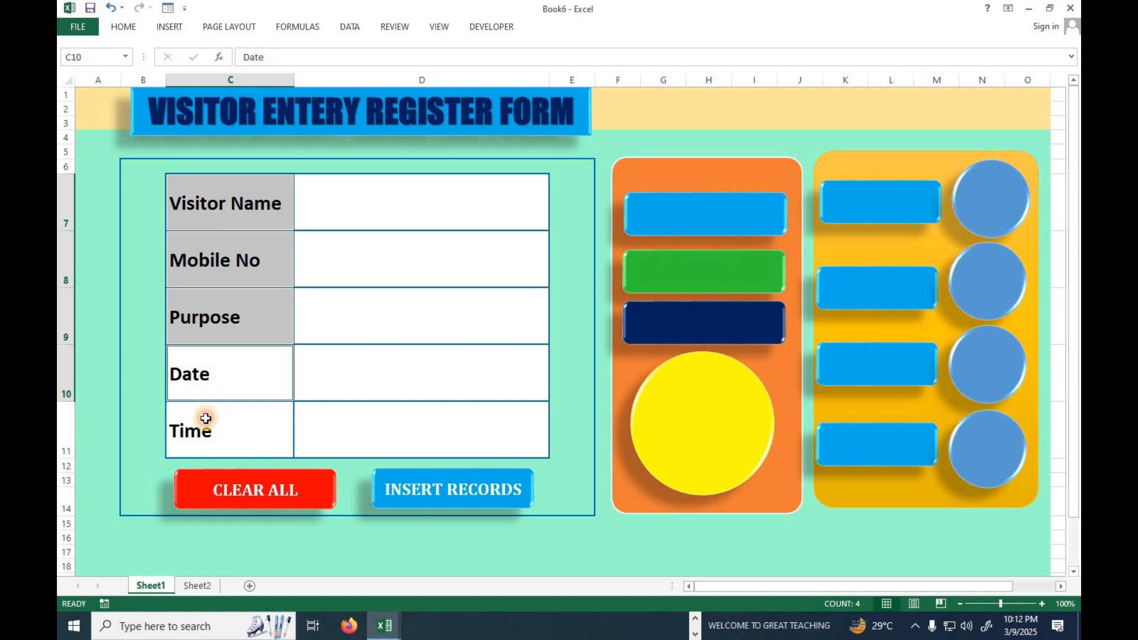
{"action": "left_click", "coordinate": [205, 420], "text": "ctrl"}
{"action": "key", "text": "ctrl+c"}
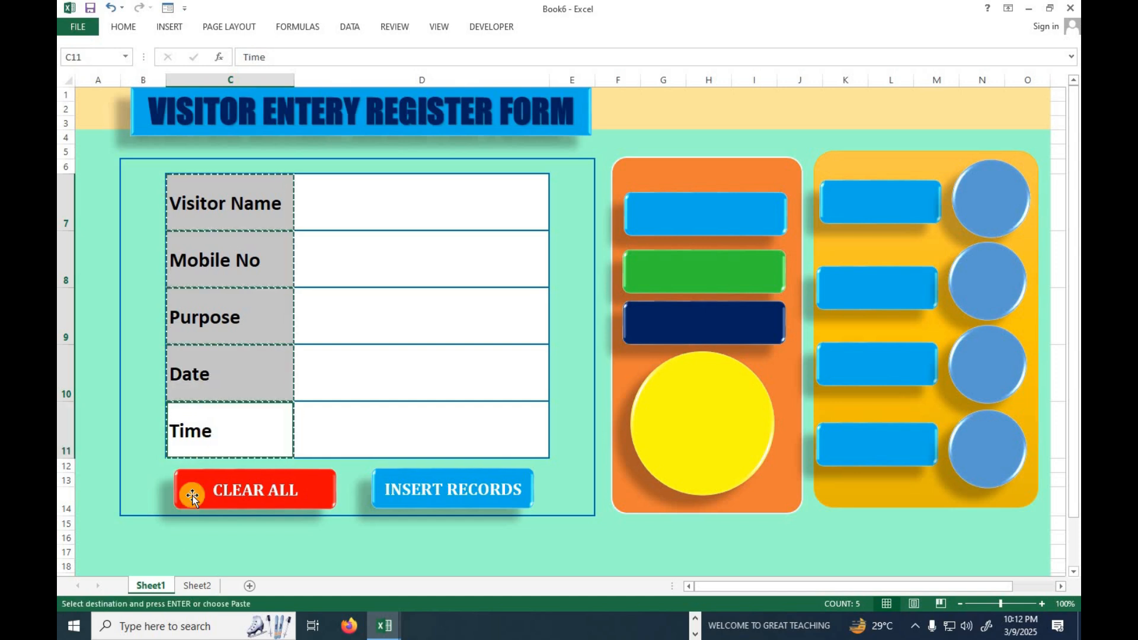
Paste the copied labels transposed into row 1 of Sheet2, starting at A1.
{"action": "left_click", "coordinate": [195, 586]}
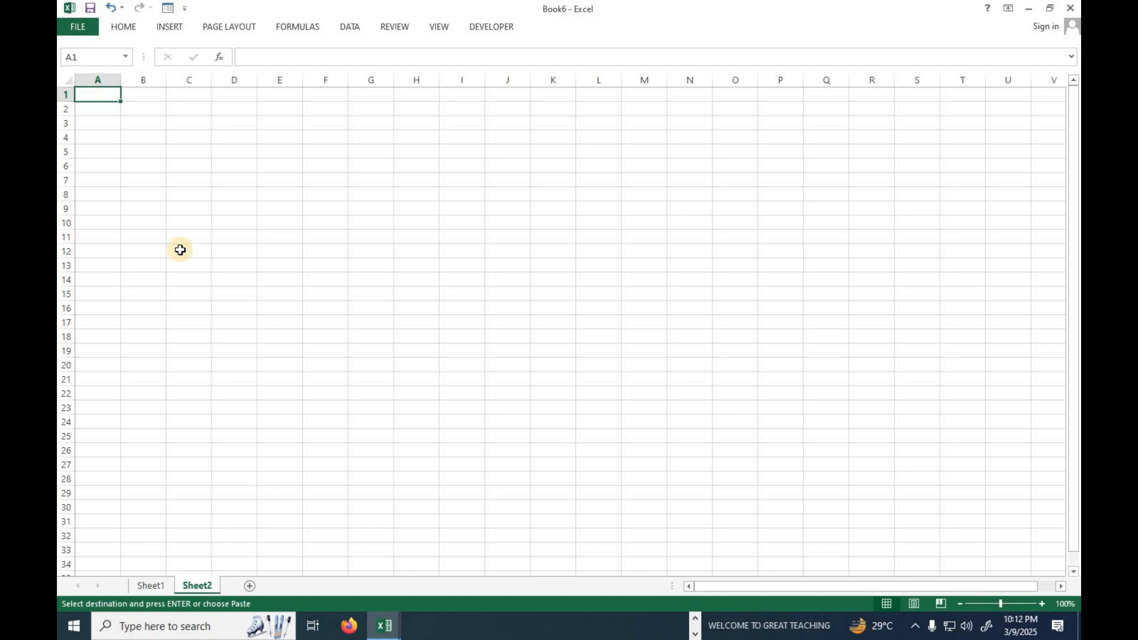
{"action": "key", "text": "ctrl+alt+v"}
{"action": "left_click_drag", "start_coordinate": [590, 201], "coordinate": [328, 180]}
{"action": "left_click", "coordinate": [451, 354]}
{"action": "left_click", "coordinate": [487, 378]}
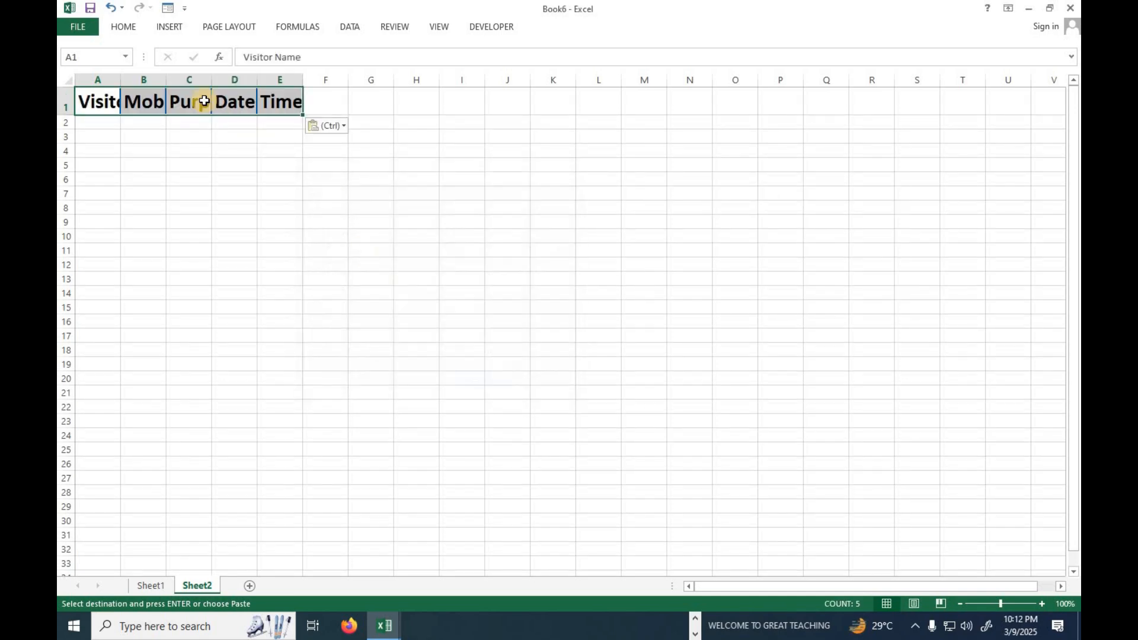
Autofit columns A to D on Sheet2 to the width of their headings.
{"action": "double_click", "coordinate": [166, 79]}
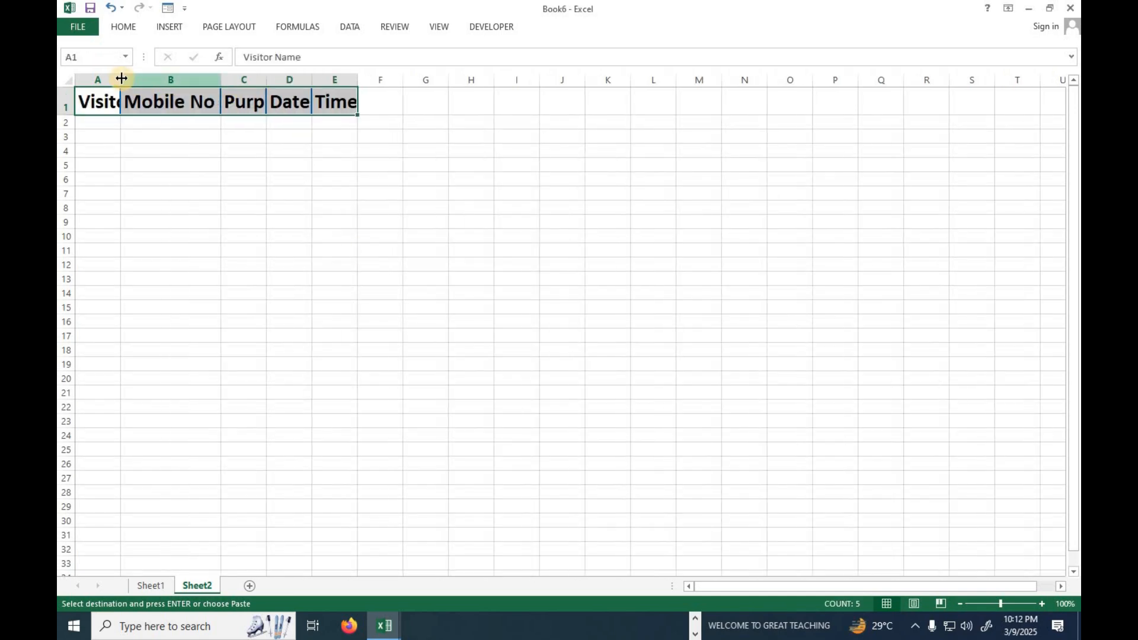
{"action": "double_click", "coordinate": [122, 78]}
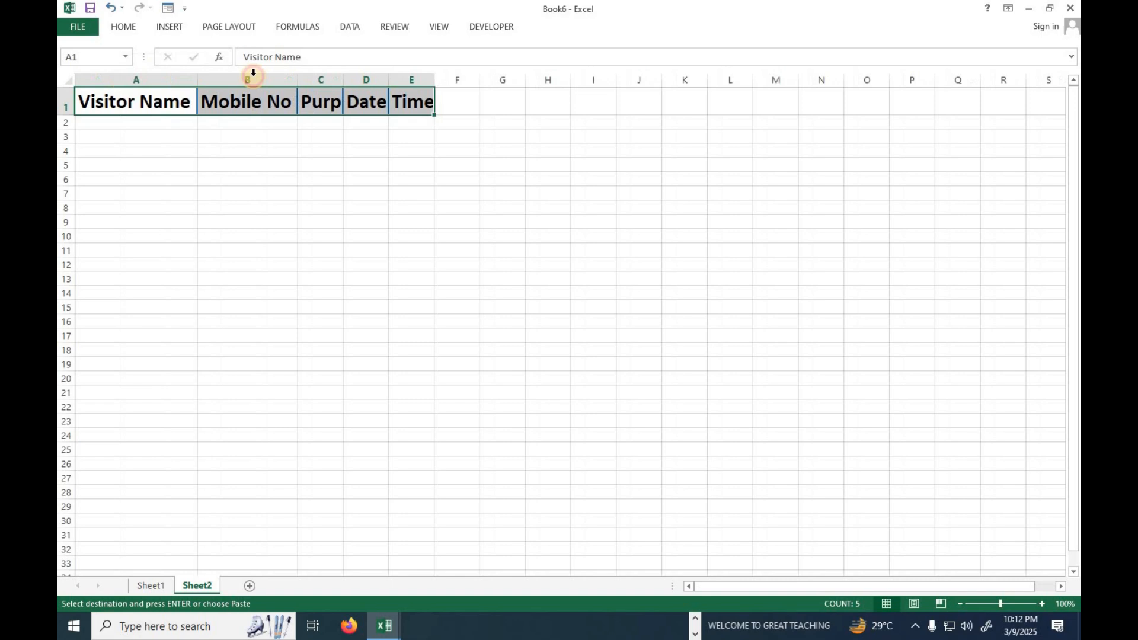
{"action": "double_click", "coordinate": [343, 79]}
{"action": "double_click", "coordinate": [422, 79]}
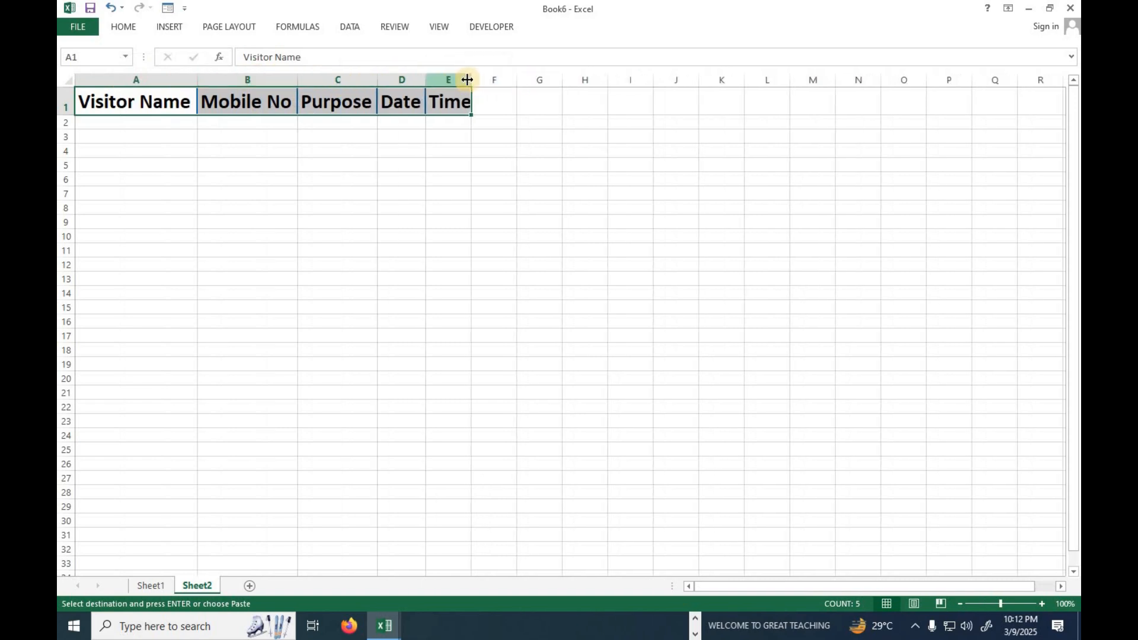
Widen columns A to E on Sheet2 well beyond their headings, keeping Purpose and Date equally wide.
{"action": "left_click_drag", "start_coordinate": [468, 80], "coordinate": [546, 79]}
{"action": "left_click_drag", "start_coordinate": [431, 80], "coordinate": [516, 79]}
{"action": "left_click_drag", "start_coordinate": [364, 79], "coordinate": [472, 81]}
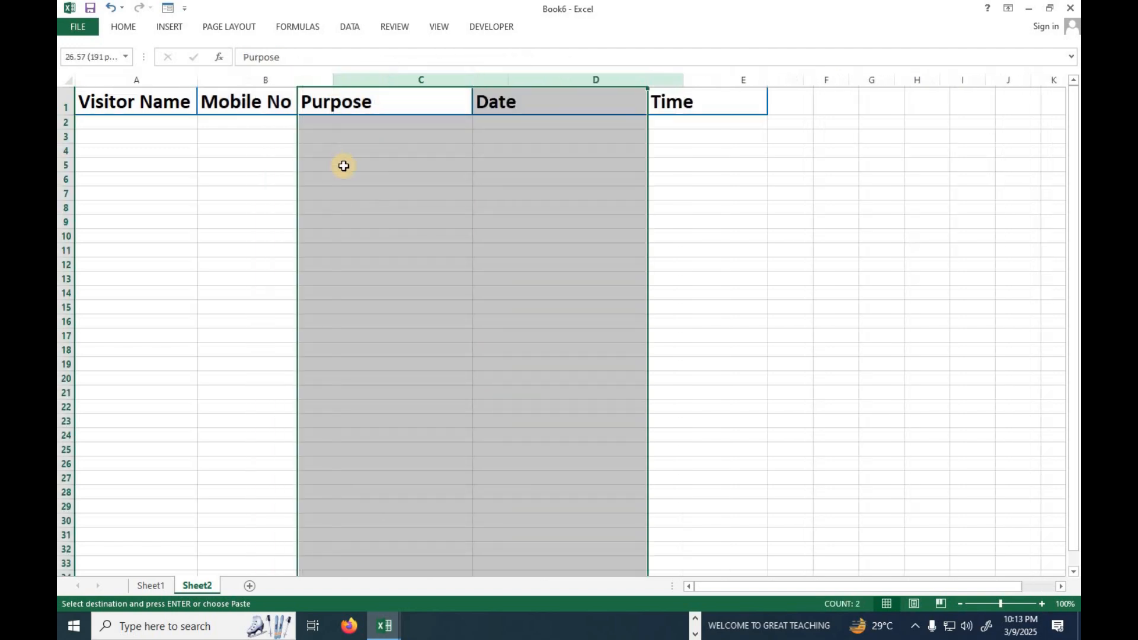
{"action": "left_click", "coordinate": [343, 166]}
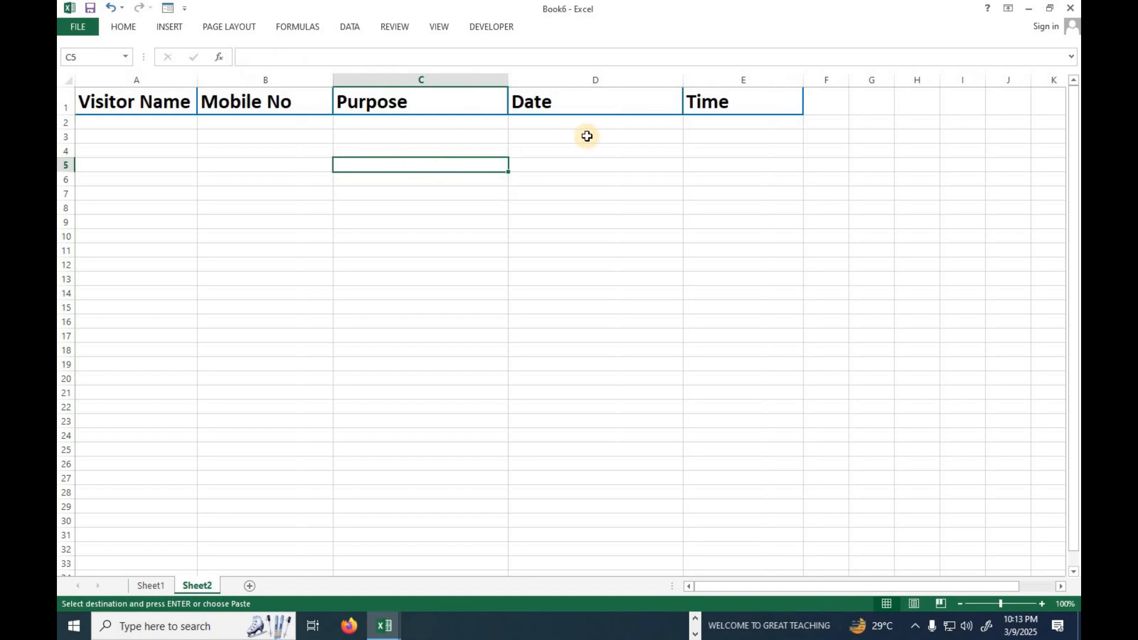
{"action": "left_click_drag", "start_coordinate": [198, 79], "coordinate": [264, 82]}
{"action": "left_click", "coordinate": [394, 79]}
{"action": "left_click_drag", "start_coordinate": [397, 83], "coordinate": [430, 83]}
{"action": "left_click", "coordinate": [631, 179]}
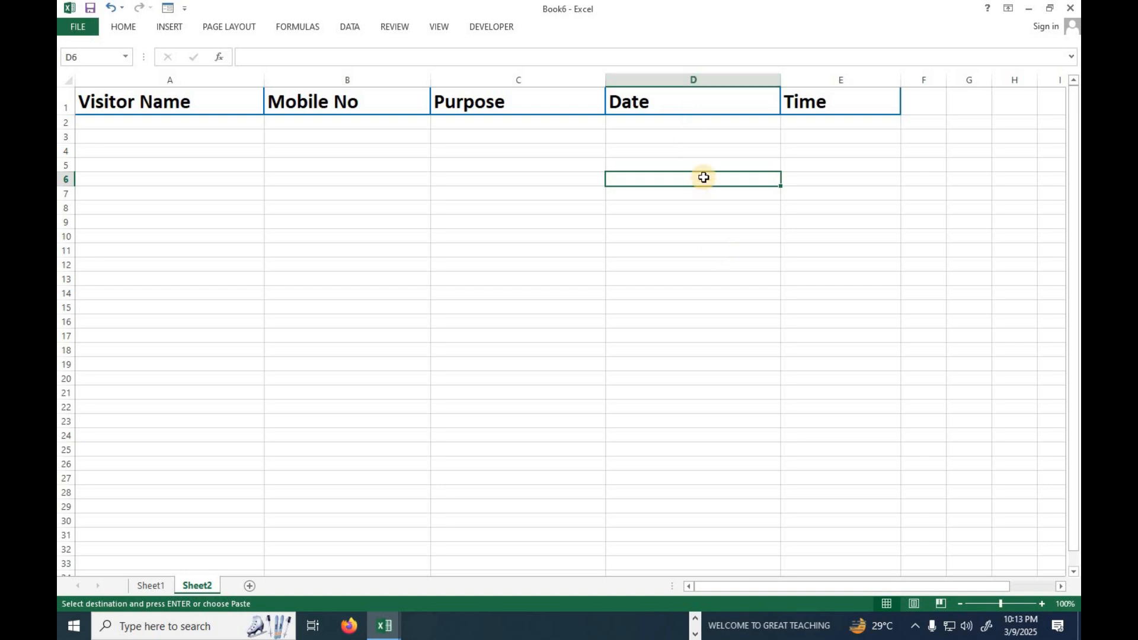
Format the whole Date column D as a date of the type 14-Mar-12.
{"action": "left_click", "coordinate": [697, 78]}
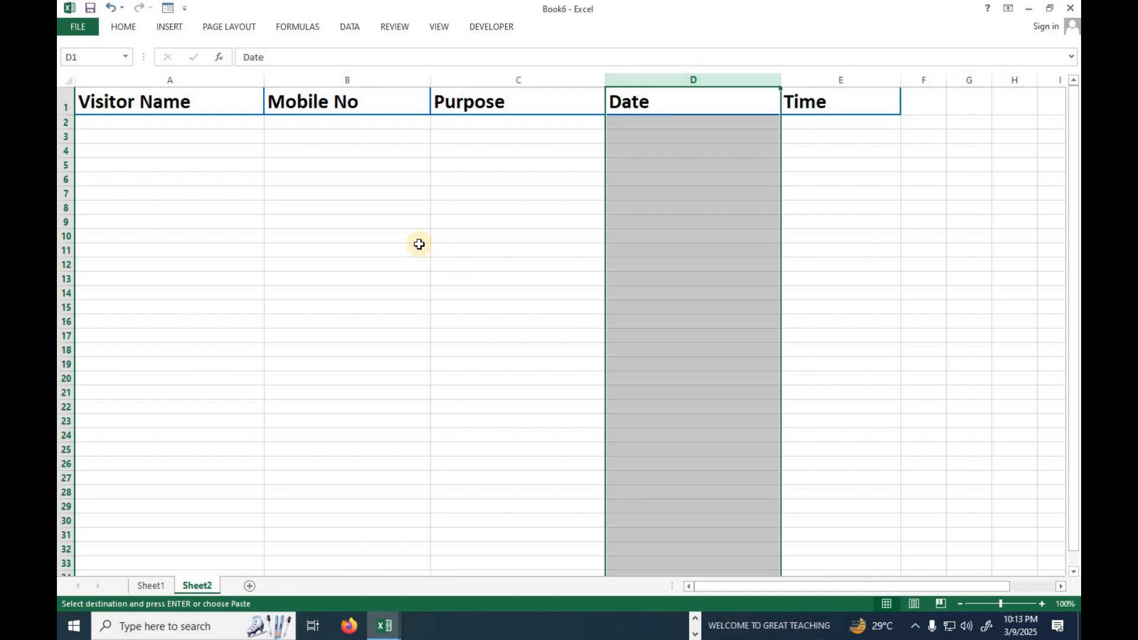
{"action": "key", "text": "ctrl+1"}
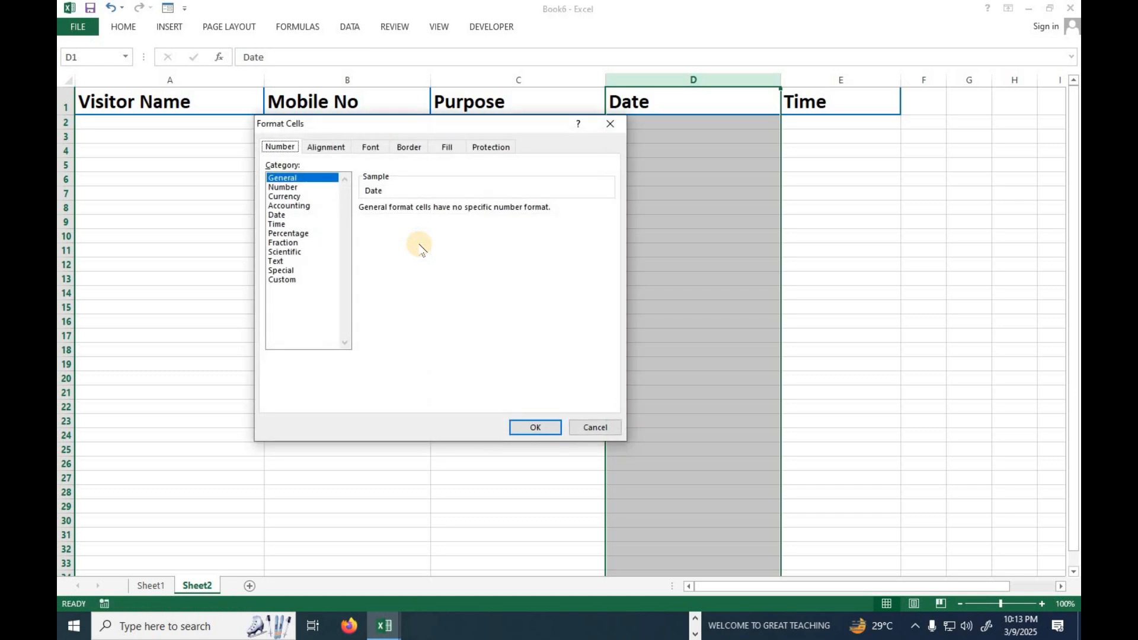
{"action": "left_click", "coordinate": [281, 216]}
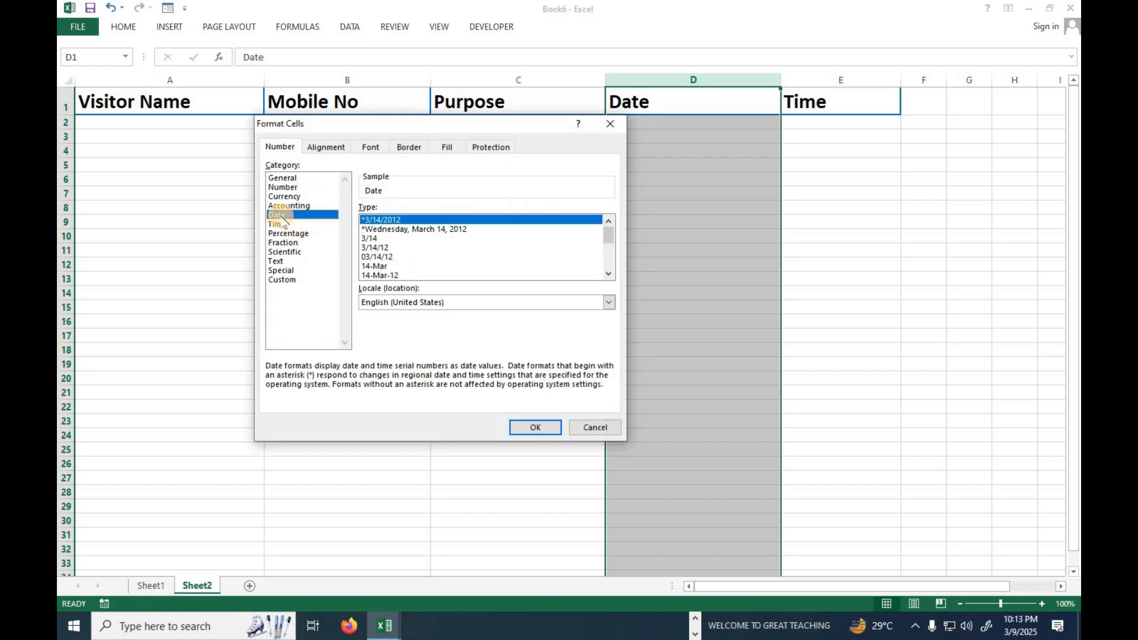
{"action": "left_click", "coordinate": [379, 275]}
{"action": "left_click", "coordinate": [535, 428]}
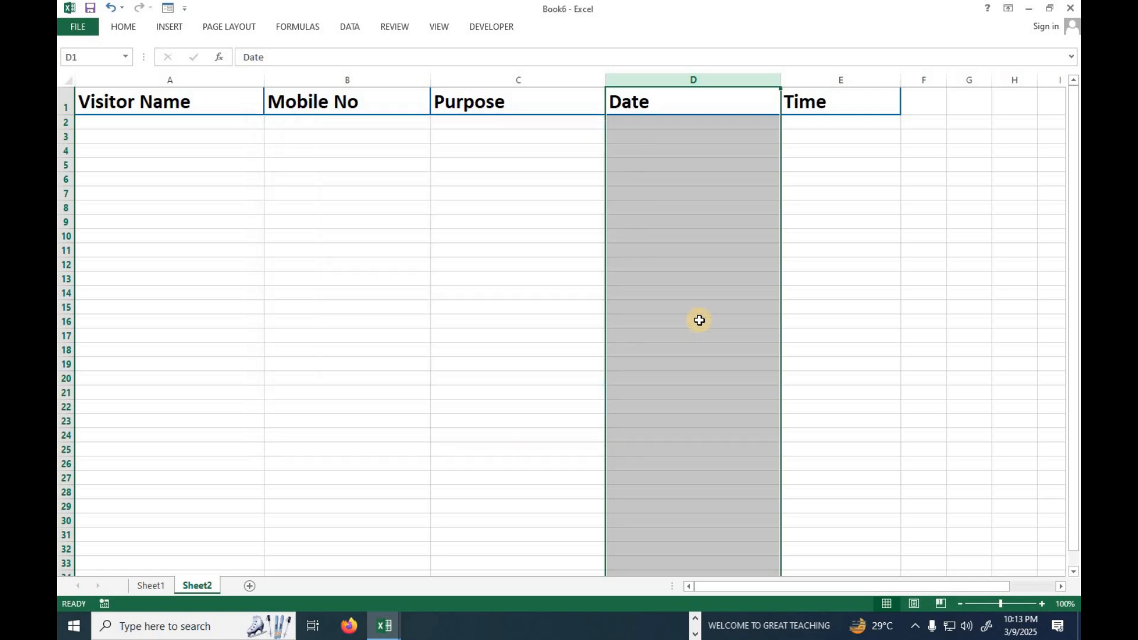
Format the whole Time column E as a time of the type 1:30 PM.
{"action": "left_click", "coordinate": [816, 165]}
{"action": "left_click", "coordinate": [839, 76]}
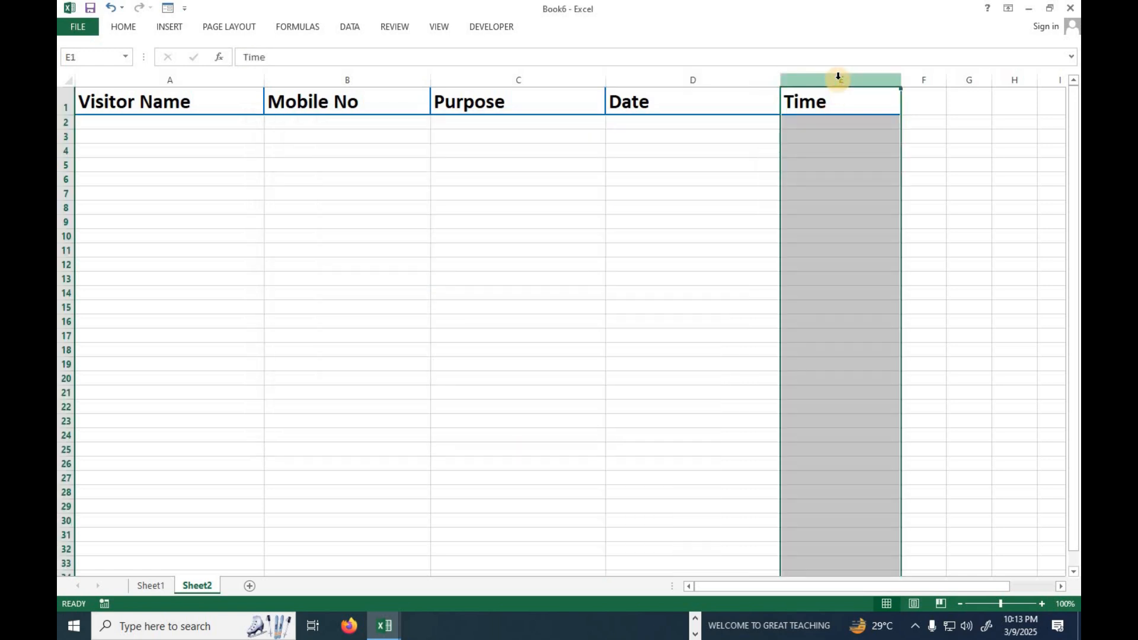
{"action": "key", "text": "ctrl+1"}
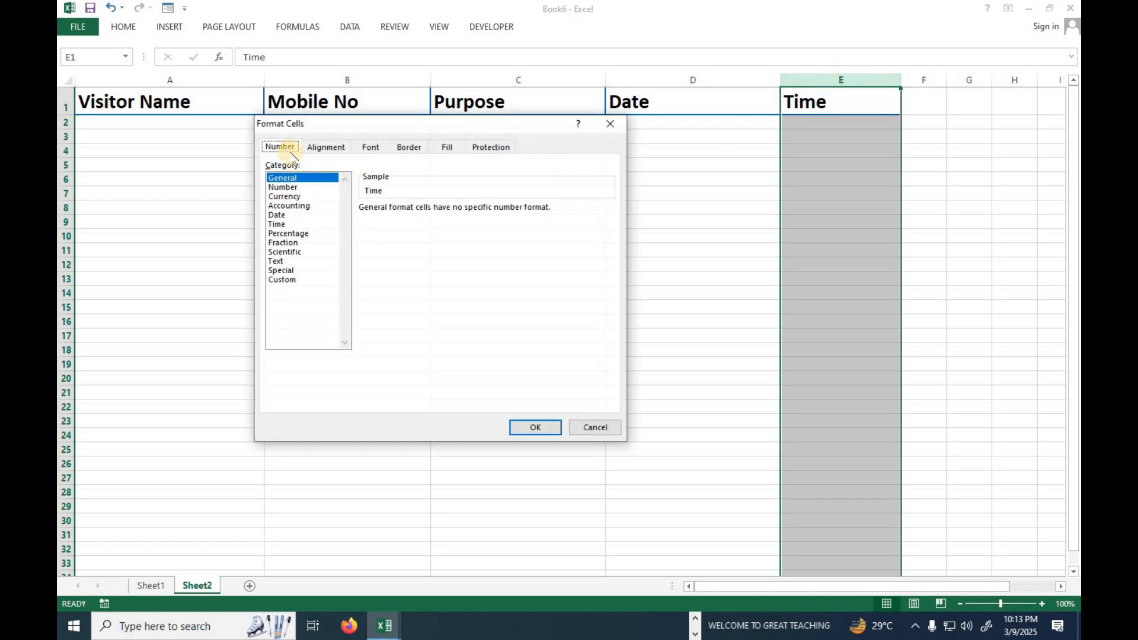
{"action": "left_click", "coordinate": [279, 225]}
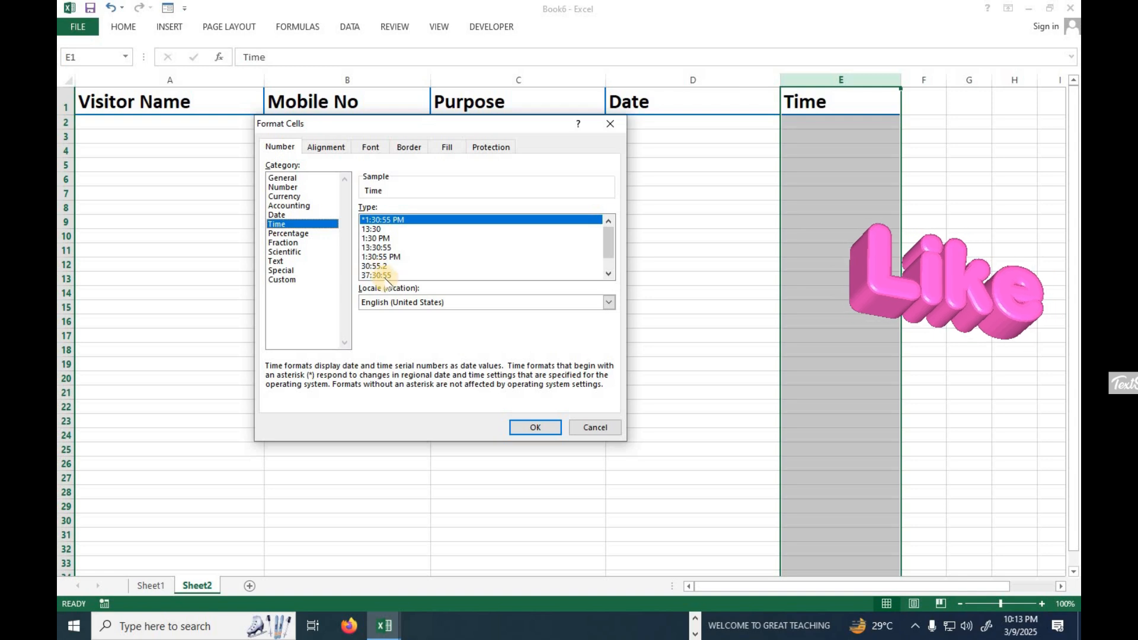
{"action": "left_click", "coordinate": [377, 238]}
{"action": "left_click", "coordinate": [533, 427]}
{"action": "left_click", "coordinate": [419, 312]}
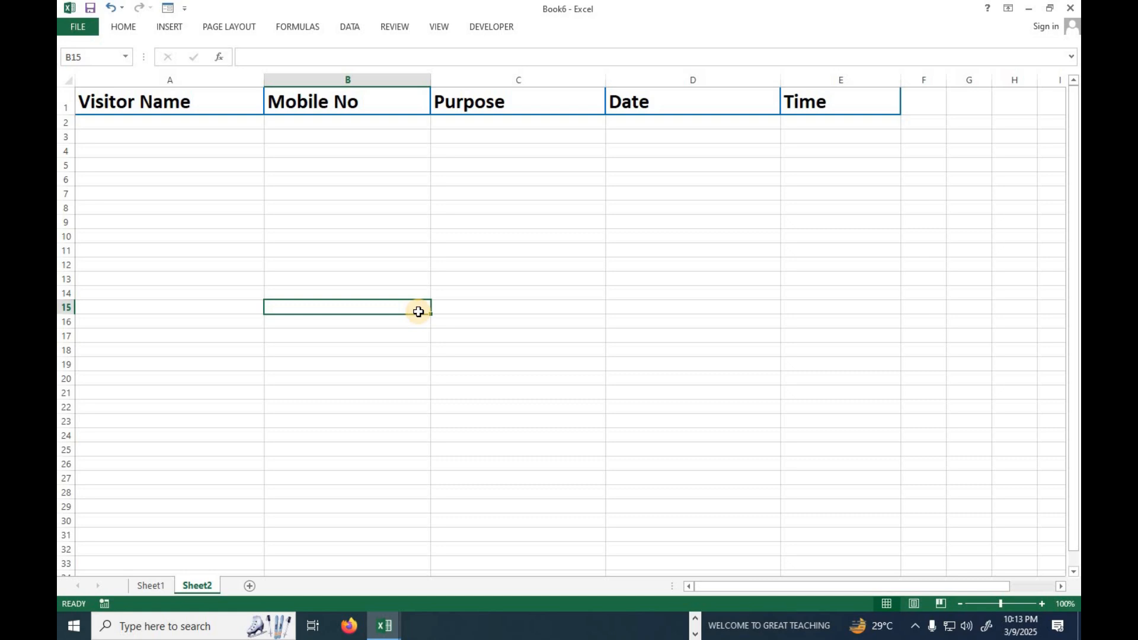
Convert the range A1:E17 on Sheet2 into a table that uses its first row as headers.
{"action": "left_click_drag", "start_coordinate": [160, 104], "coordinate": [864, 332]}
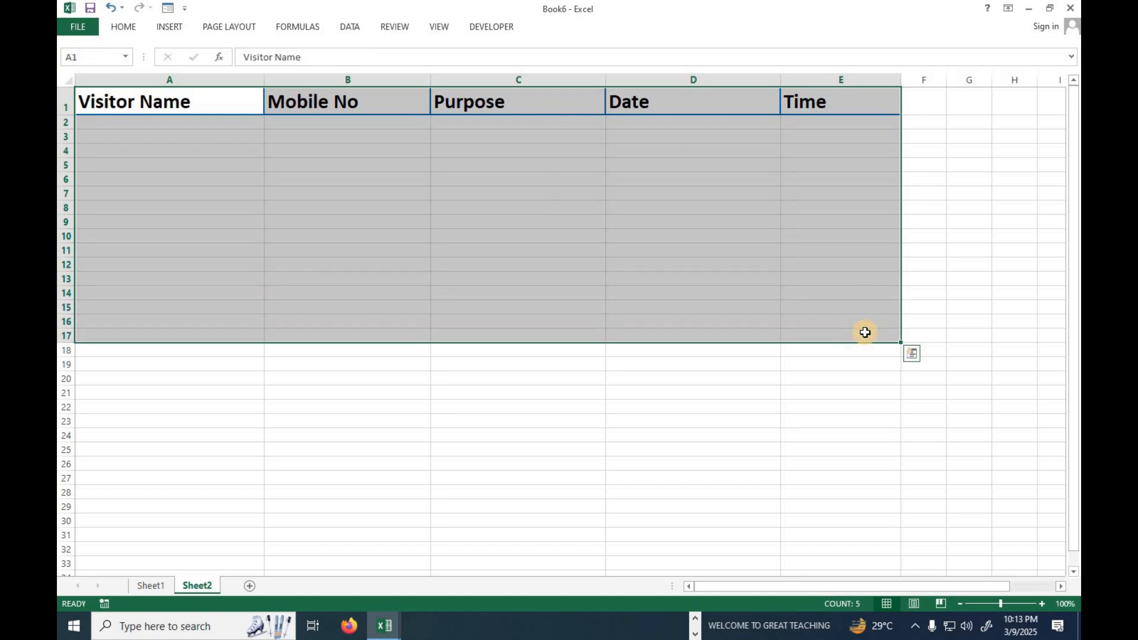
{"action": "key", "text": "ctrl+t"}
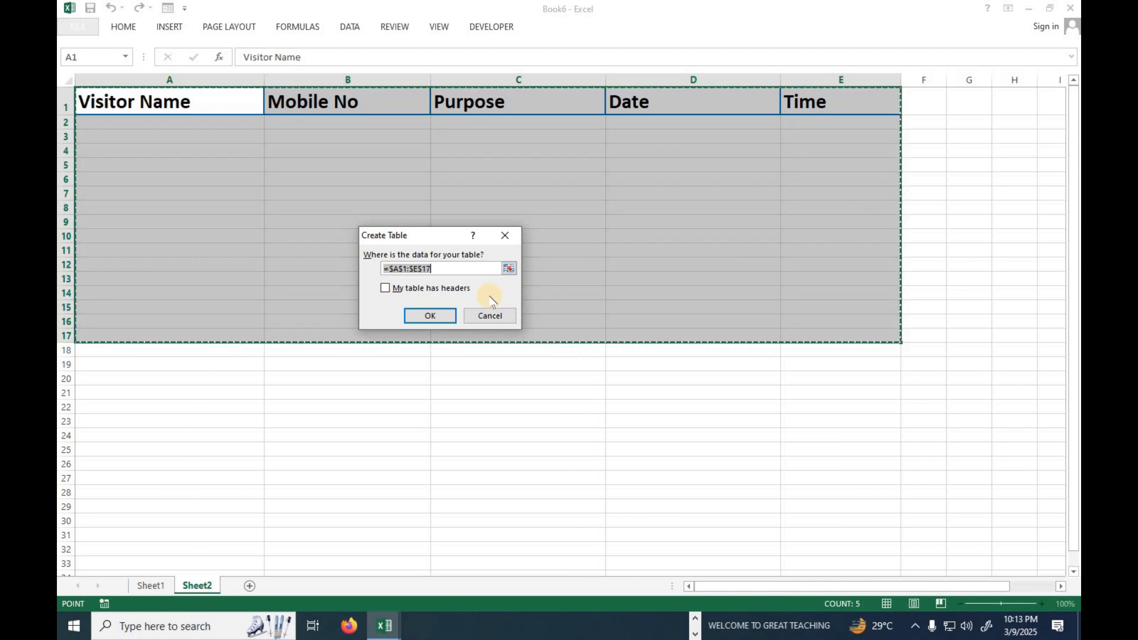
{"action": "left_click", "coordinate": [438, 290]}
{"action": "left_click", "coordinate": [427, 315]}
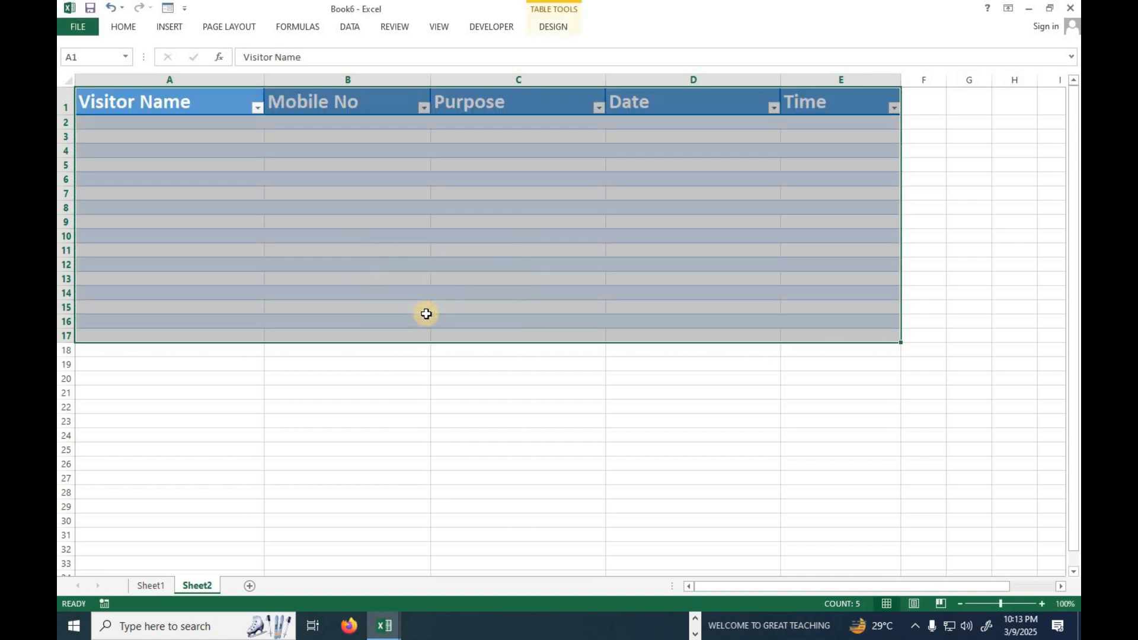
Apply the first plain, uncoloured preset from the table styles to the new table.
{"action": "left_click", "coordinate": [553, 27]}
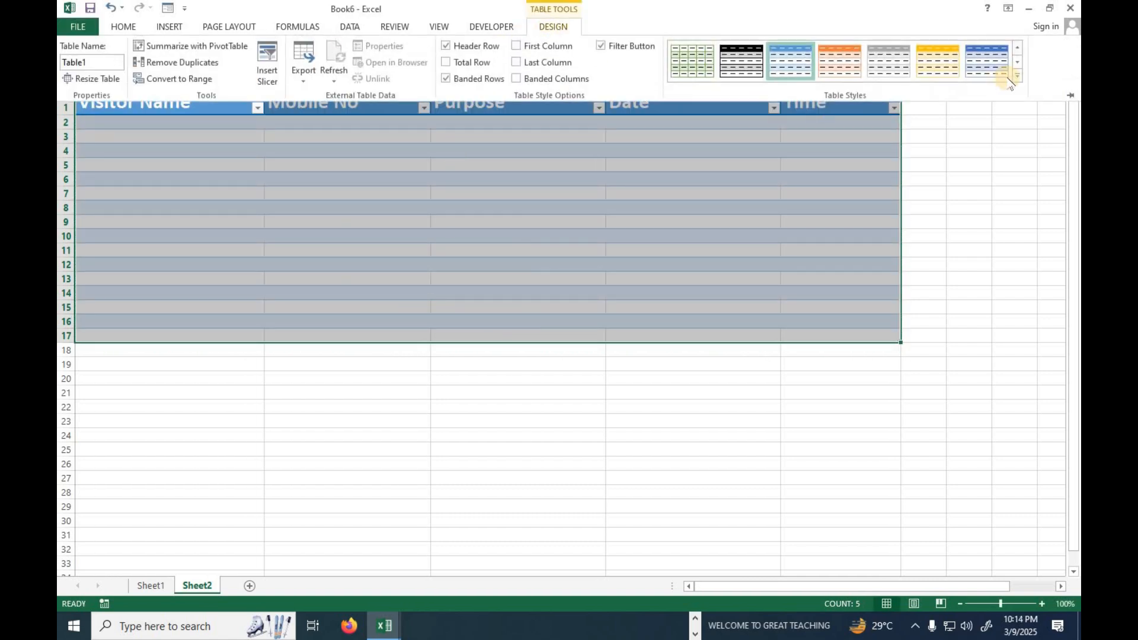
{"action": "left_click", "coordinate": [1015, 76]}
{"action": "left_click", "coordinate": [691, 76]}
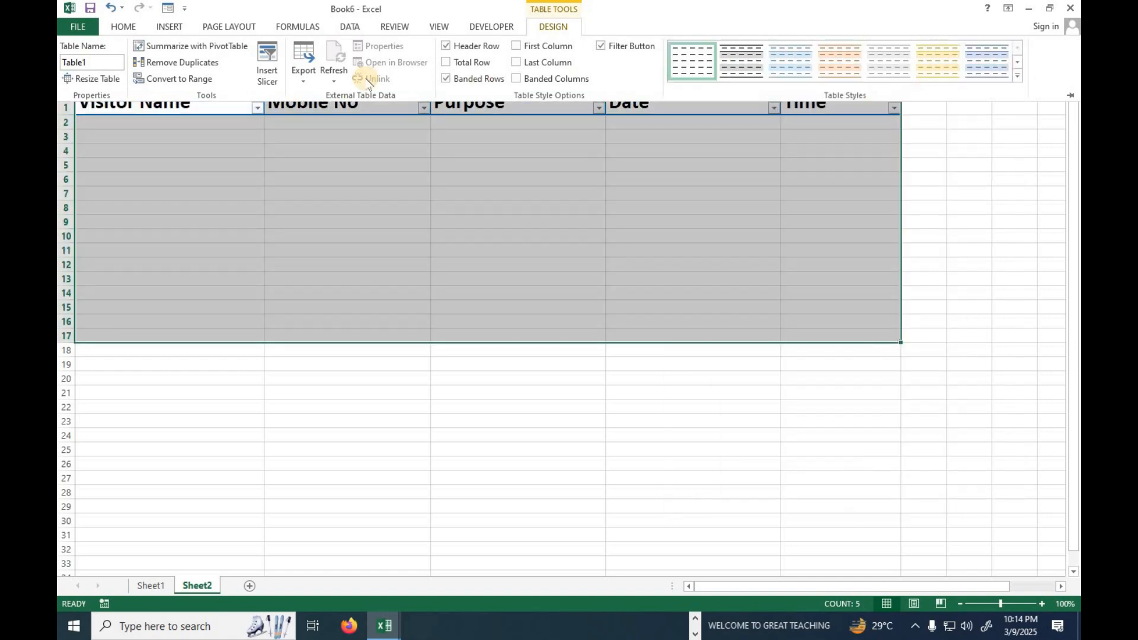
Add borders around every cell of the table A1:E17 and remove the filter buttons from its headers.
{"action": "left_click", "coordinate": [123, 26]}
{"action": "left_click", "coordinate": [241, 73]}
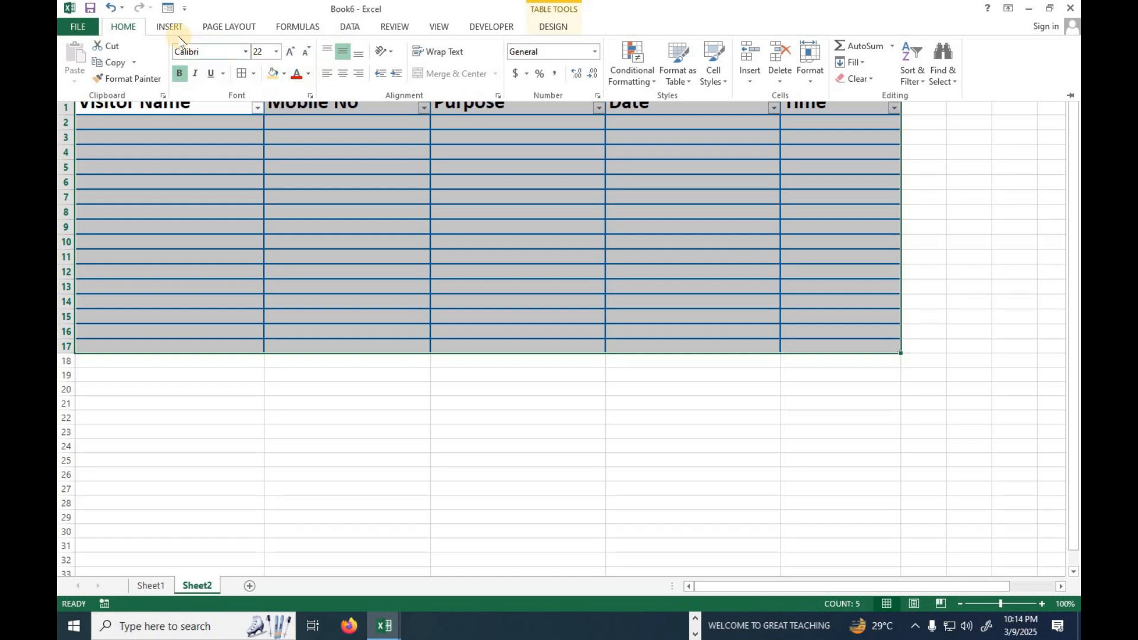
{"action": "left_click", "coordinate": [918, 79]}
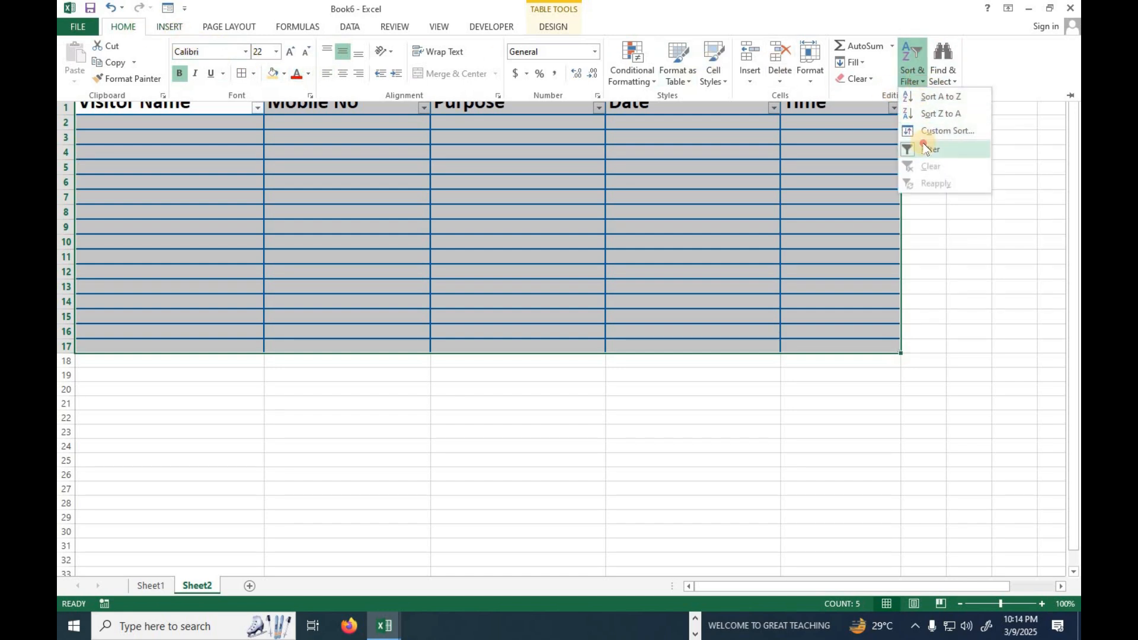
{"action": "left_click", "coordinate": [932, 145]}
{"action": "left_click", "coordinate": [627, 185]}
Replace the blue borders of the table A1:E17 with thin black borders around every cell.
{"action": "left_click_drag", "start_coordinate": [206, 105], "coordinate": [877, 345]}
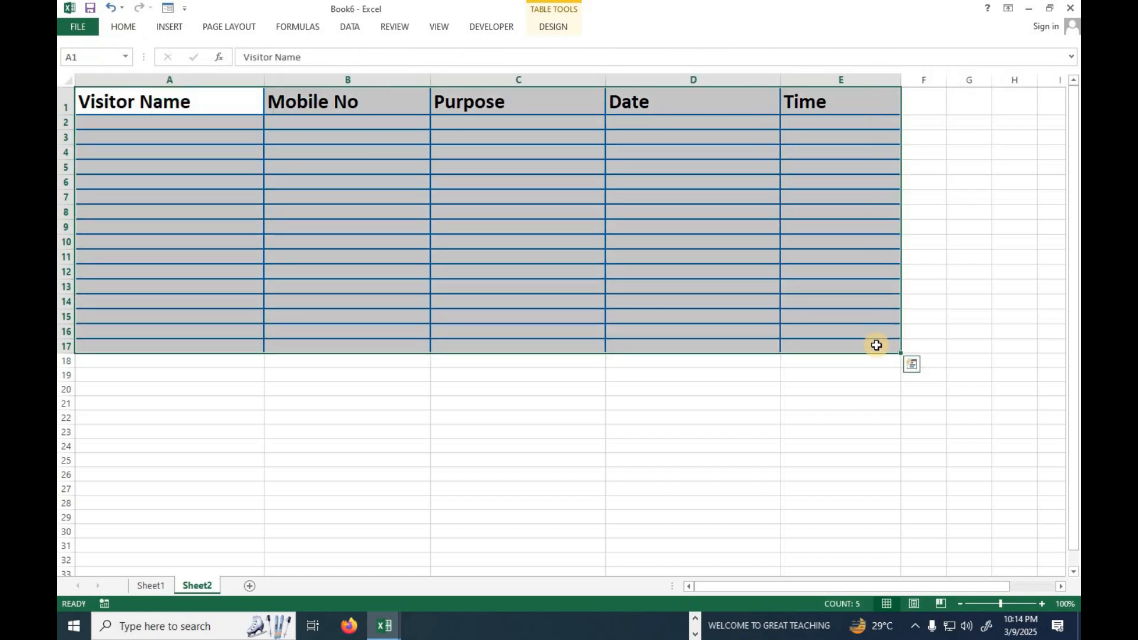
{"action": "left_click_drag", "start_coordinate": [187, 107], "coordinate": [868, 347]}
{"action": "left_click", "coordinate": [123, 26]}
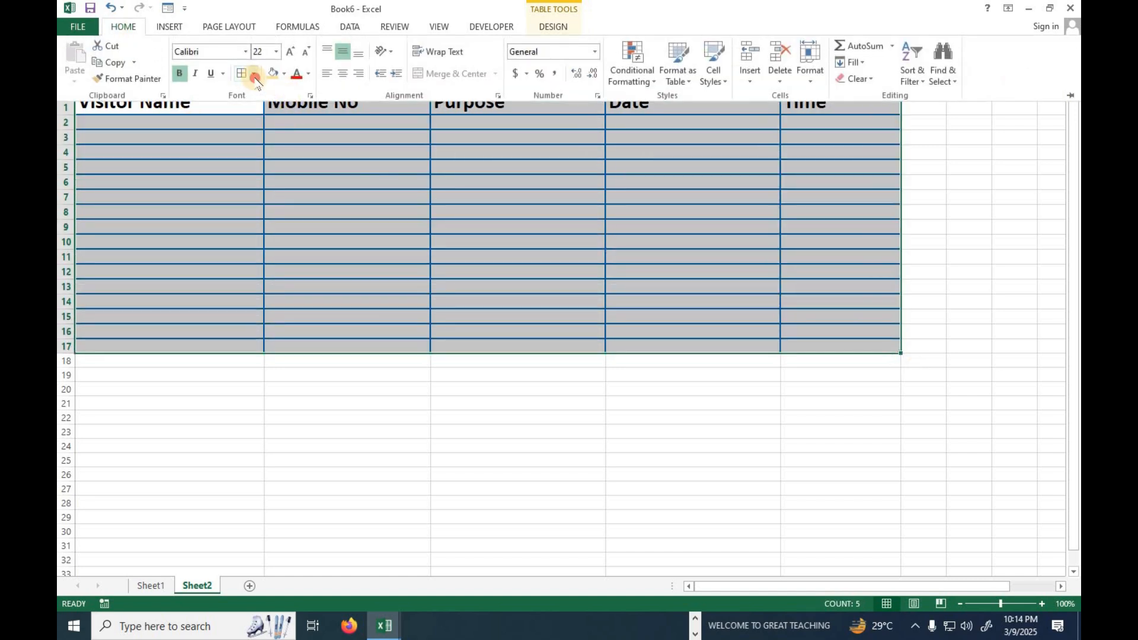
{"action": "left_click", "coordinate": [254, 75]}
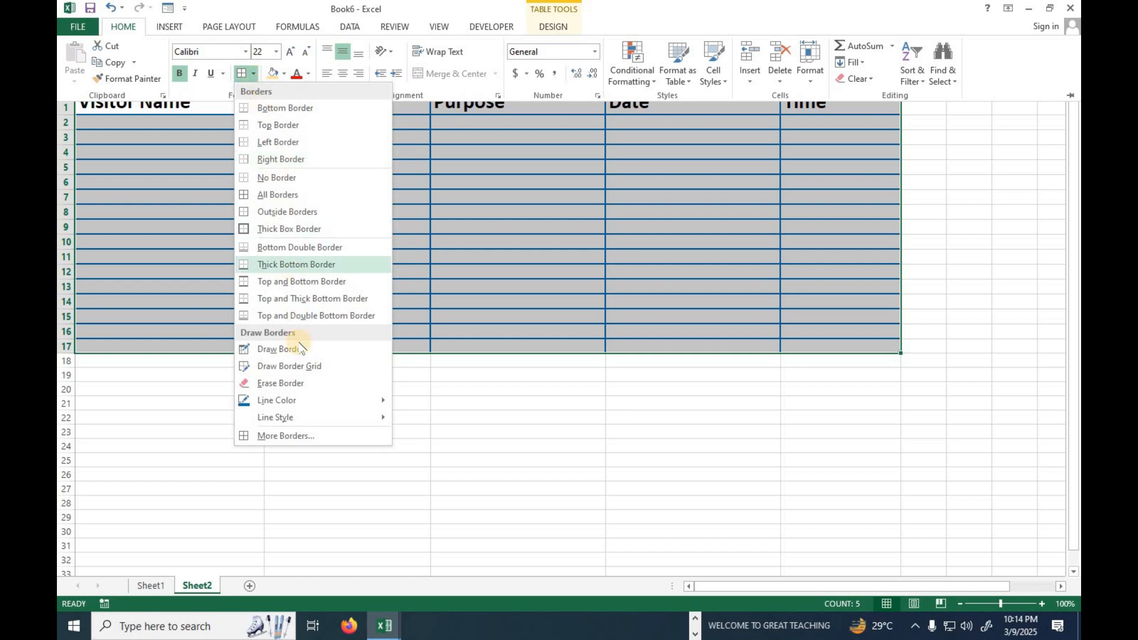
{"action": "mouse_move", "coordinate": [352, 403]}
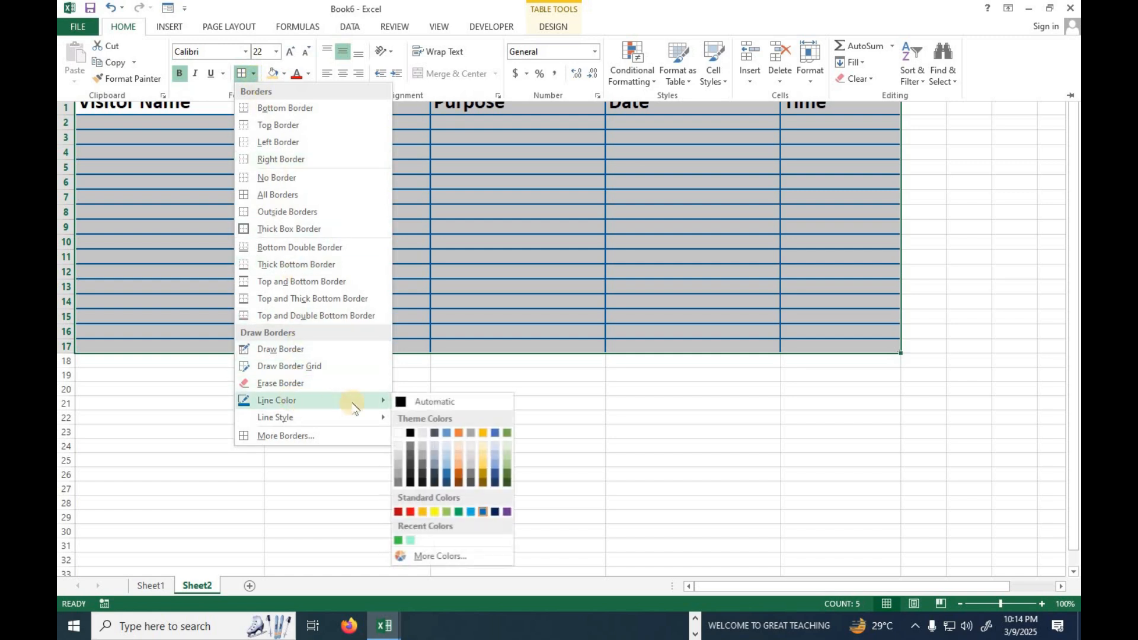
{"action": "left_click", "coordinate": [411, 435]}
{"action": "left_click", "coordinate": [255, 75]}
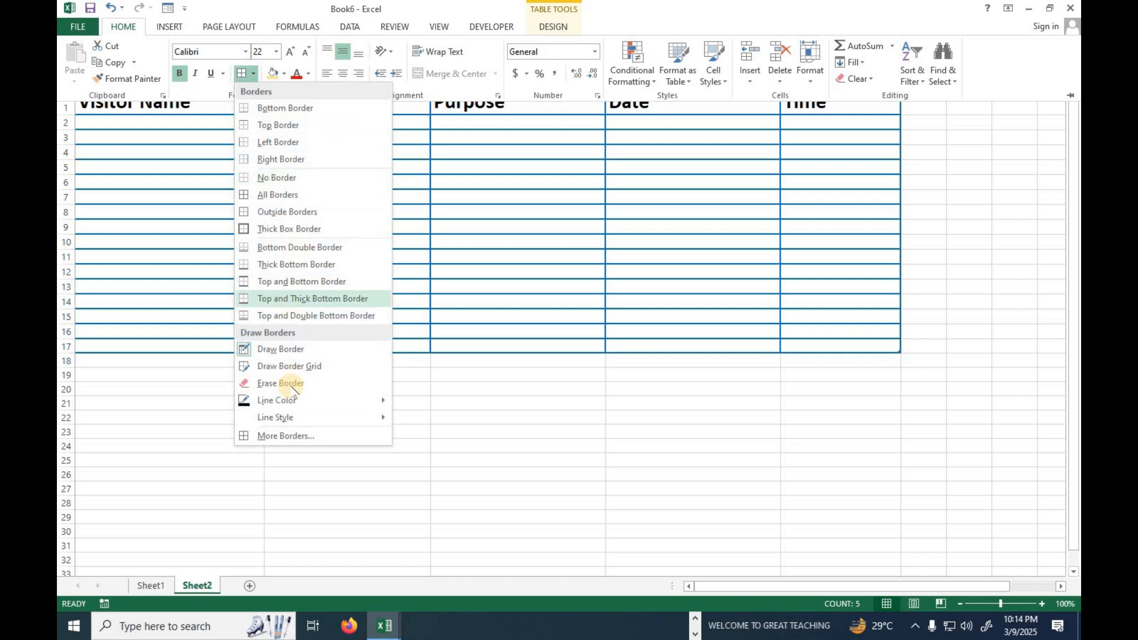
{"action": "mouse_move", "coordinate": [296, 417]}
{"action": "left_click", "coordinate": [416, 377]}
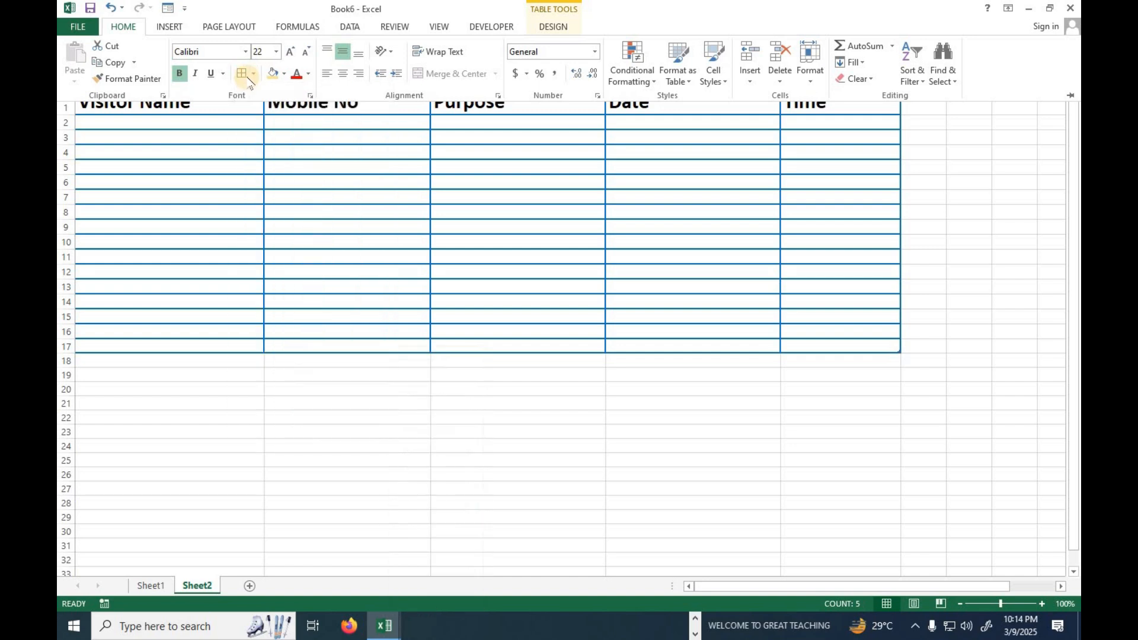
{"action": "left_click", "coordinate": [241, 74]}
{"action": "key", "text": "ctrl+F1"}
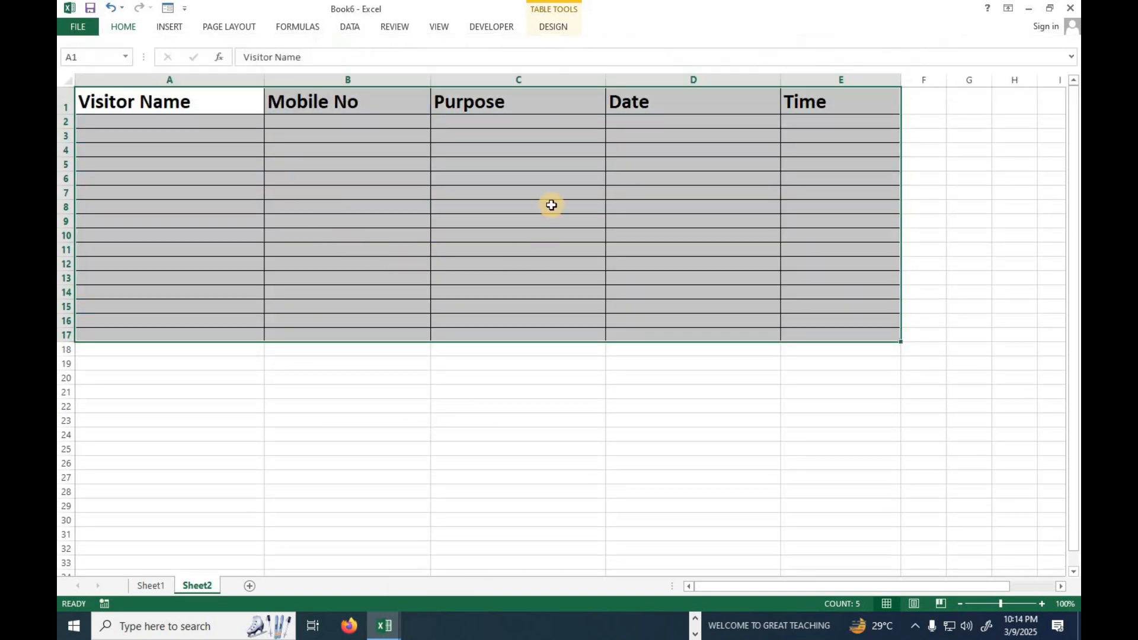
{"action": "left_click", "coordinate": [551, 205]}
Fill the table's header row A1:E1 with the standard yellow colour.
{"action": "left_click_drag", "start_coordinate": [111, 103], "coordinate": [839, 87]}
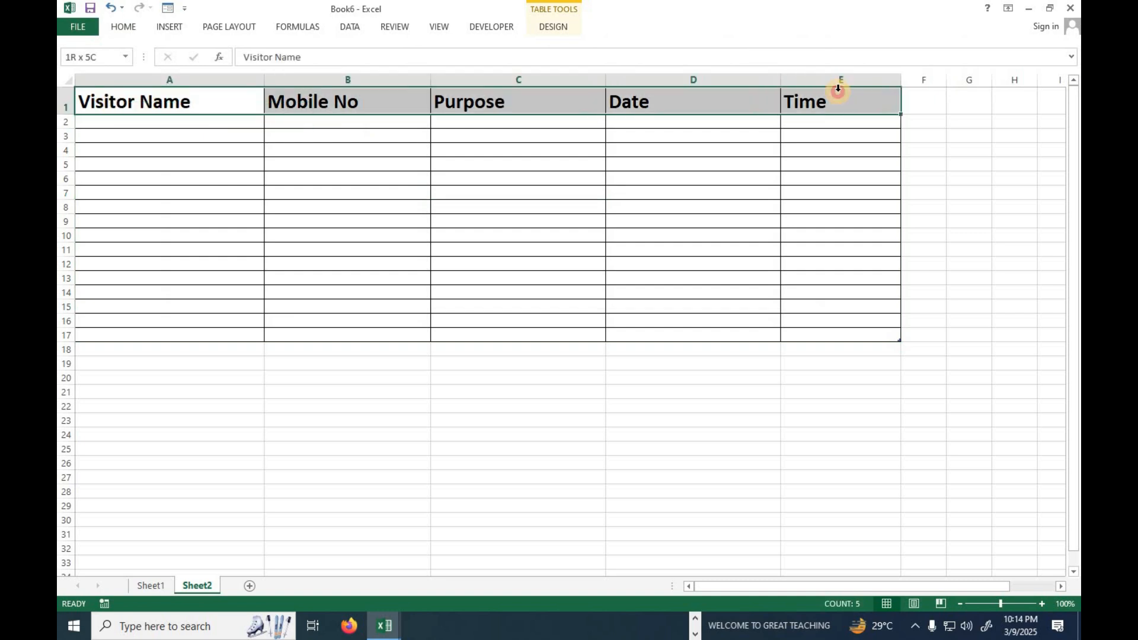
{"action": "left_click", "coordinate": [124, 29]}
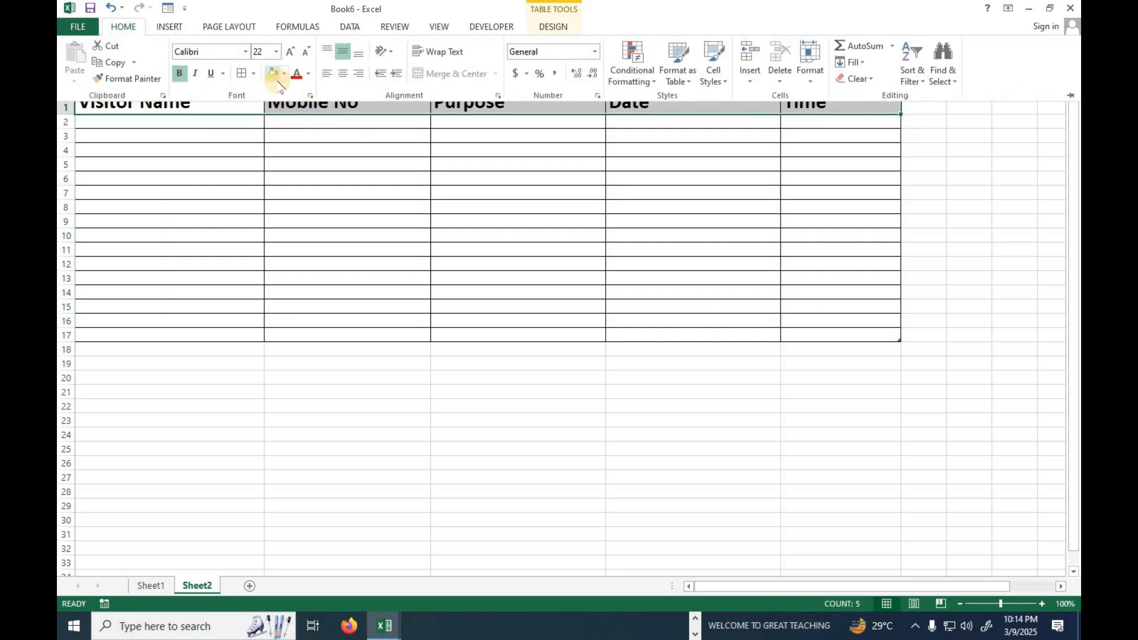
{"action": "left_click", "coordinate": [273, 73]}
{"action": "left_click", "coordinate": [284, 73]}
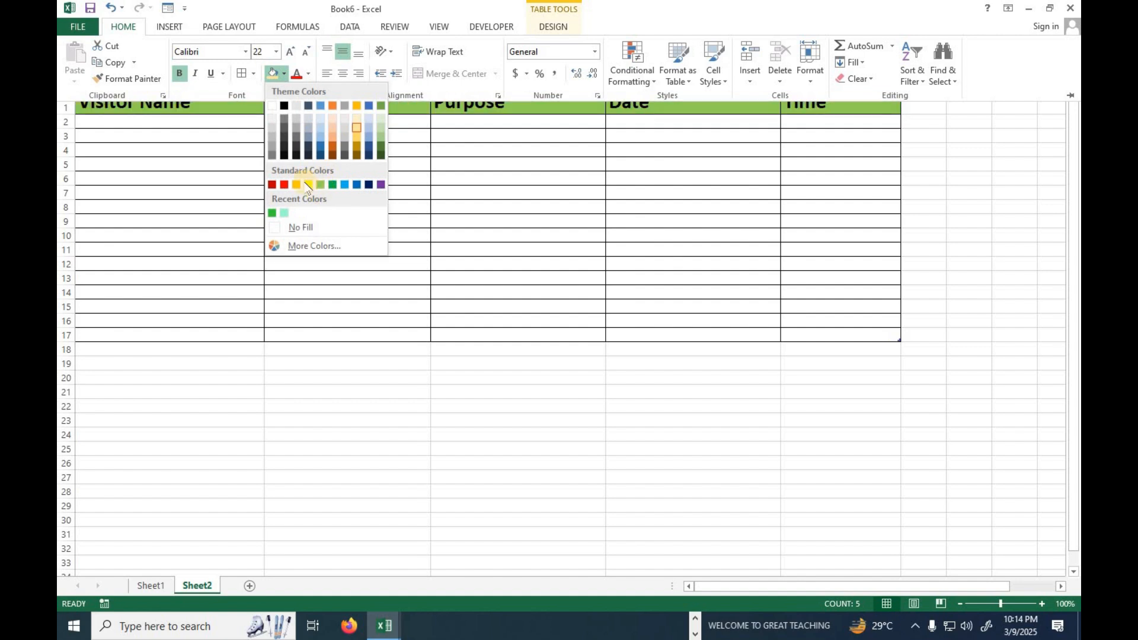
{"action": "left_click", "coordinate": [310, 183]}
{"action": "left_click", "coordinate": [370, 199]}
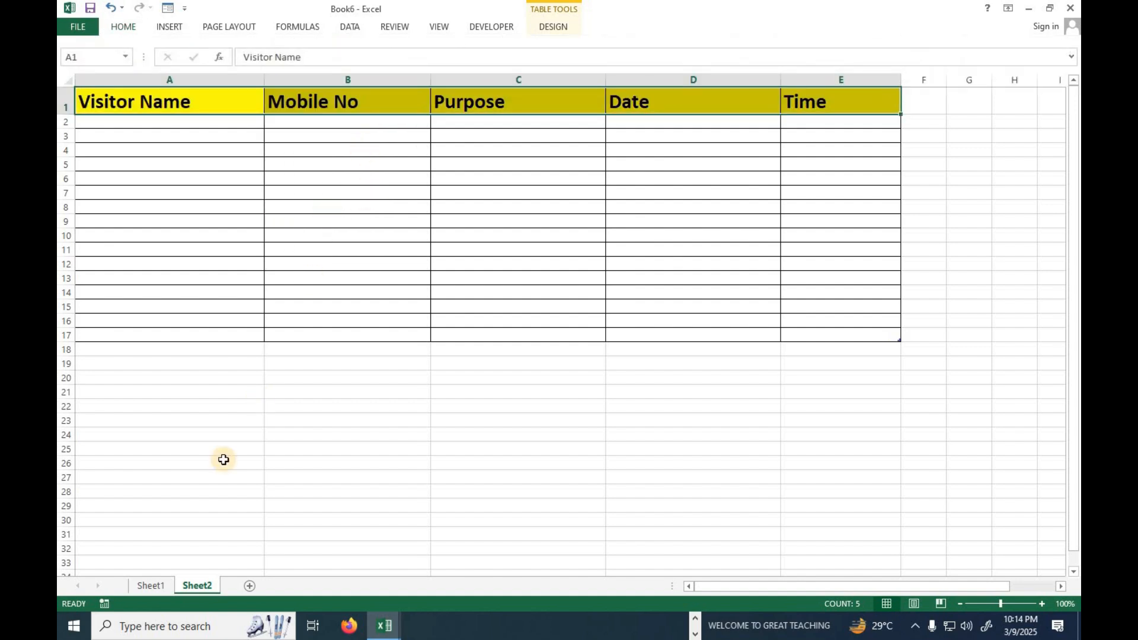
{"action": "left_click", "coordinate": [151, 586]}
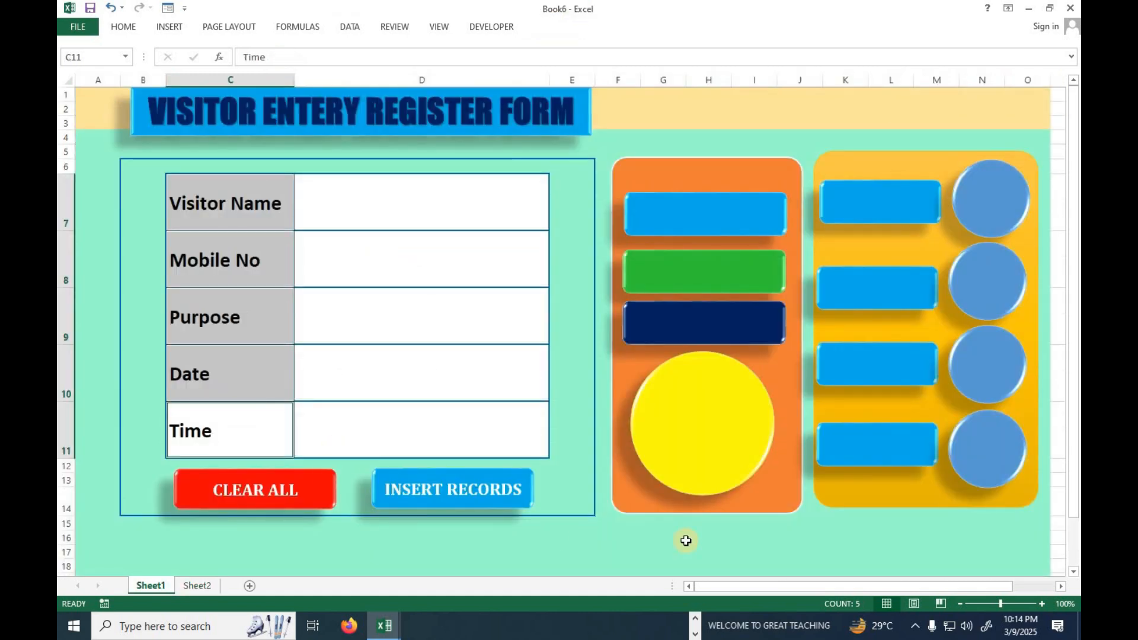
{"action": "left_click", "coordinate": [197, 586]}
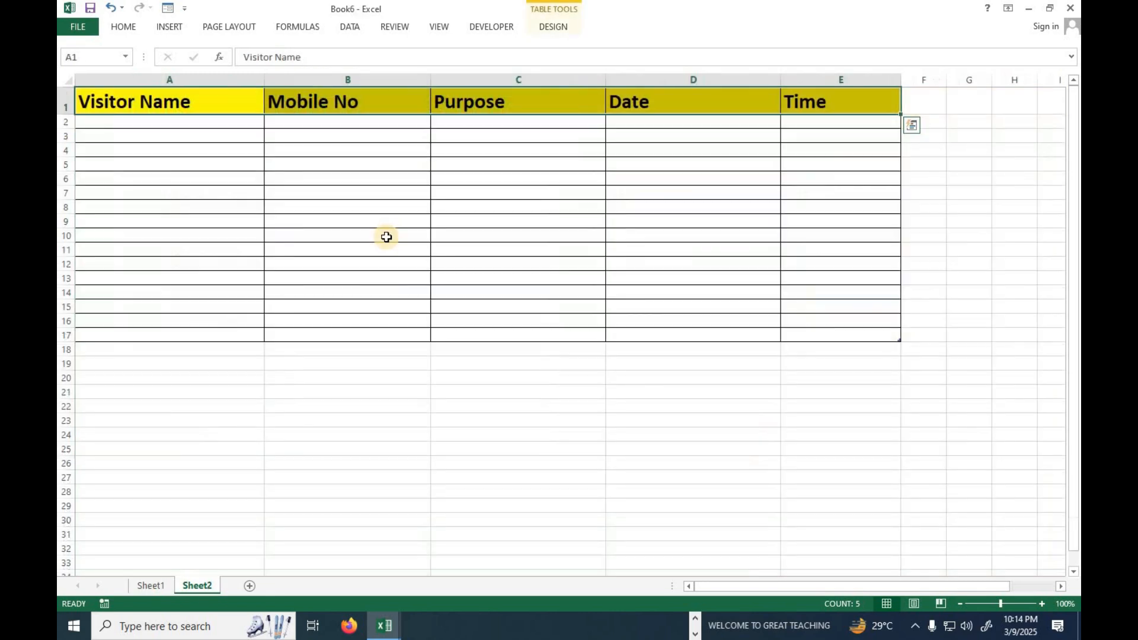
{"action": "left_click", "coordinate": [333, 231]}
Rename Sheet1, which holds the visitor form, as FORM.
{"action": "left_click", "coordinate": [151, 586]}
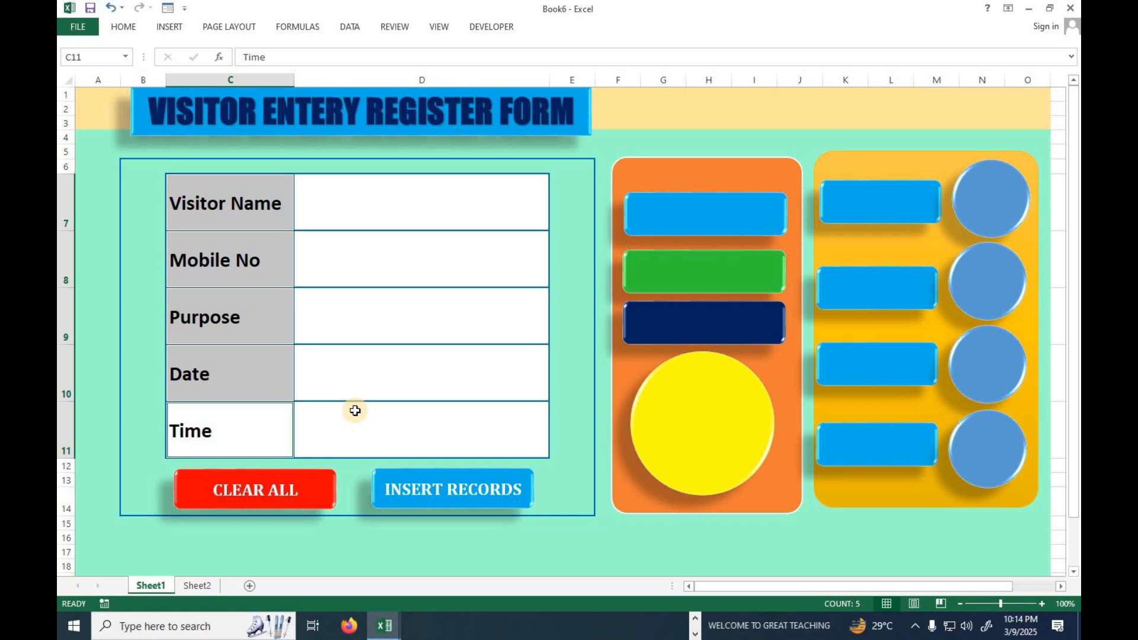
{"action": "right_click", "coordinate": [147, 591]}
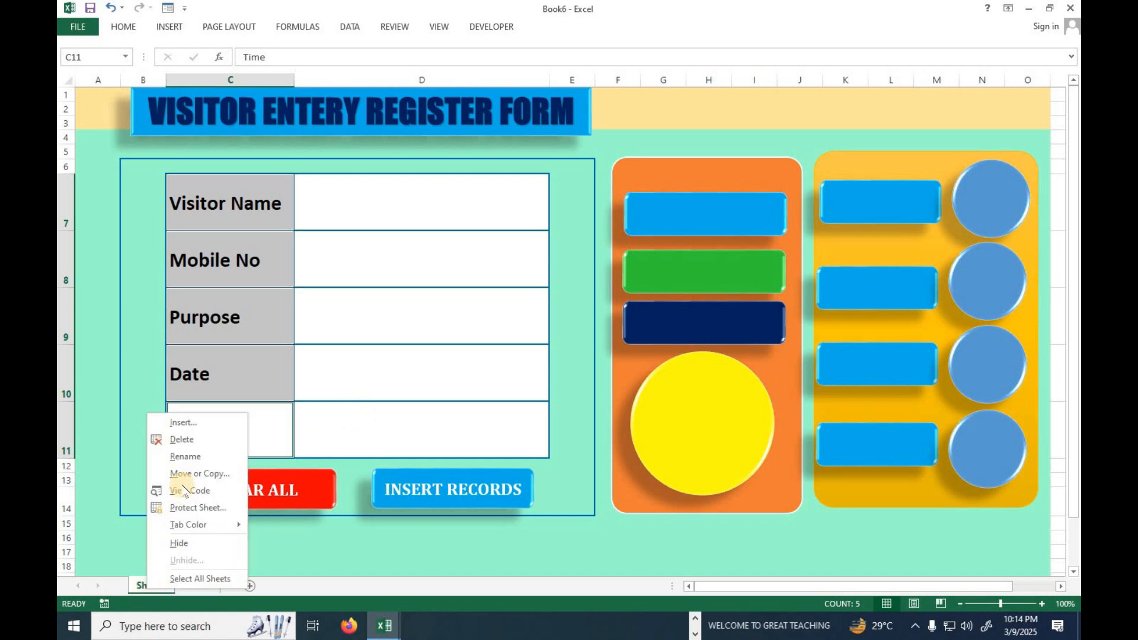
{"action": "left_click", "coordinate": [189, 460]}
{"action": "type", "text": "FORM"}
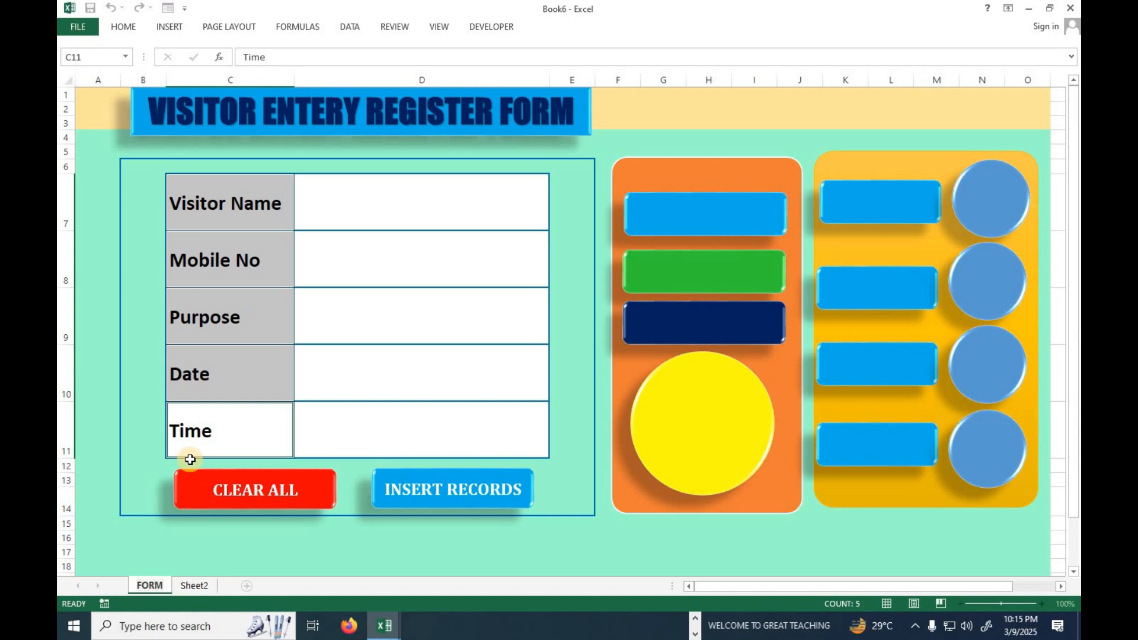
Rename Sheet2, which holds the records table, as DATABASE.
{"action": "right_click", "coordinate": [192, 585]}
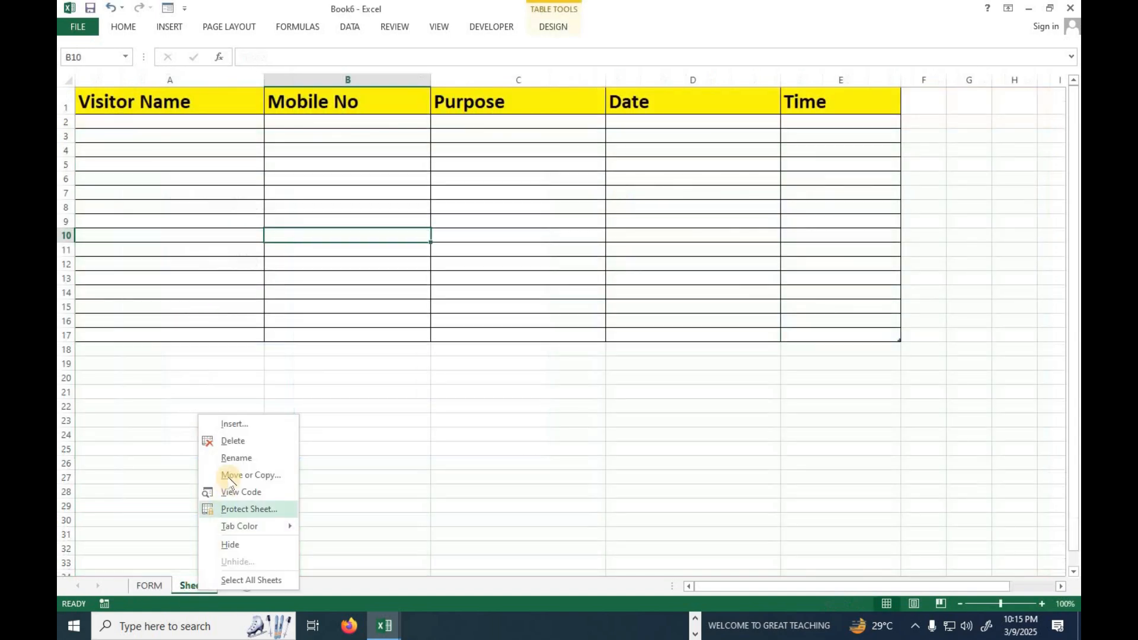
{"action": "left_click", "coordinate": [236, 457]}
{"action": "type", "text": "DAT"}
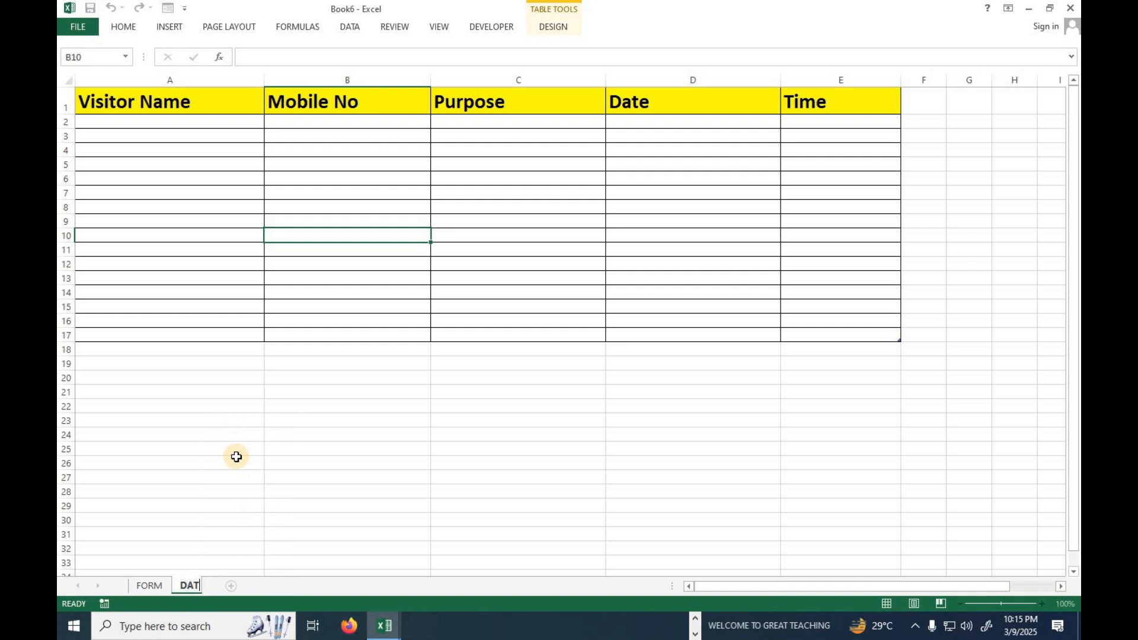
{"action": "type", "text": "ABASE"}
{"action": "key", "text": "Return"}
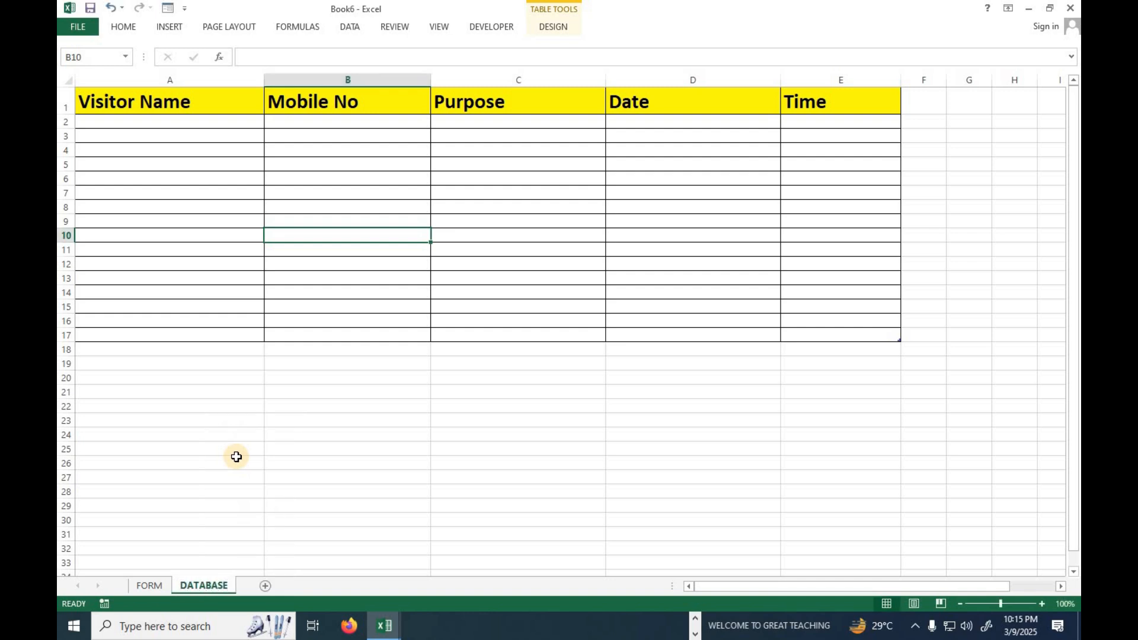
Select the Purpose entry cell D9 on the FORM sheet and add a new worksheet after DATABASE.
{"action": "left_click", "coordinate": [151, 586]}
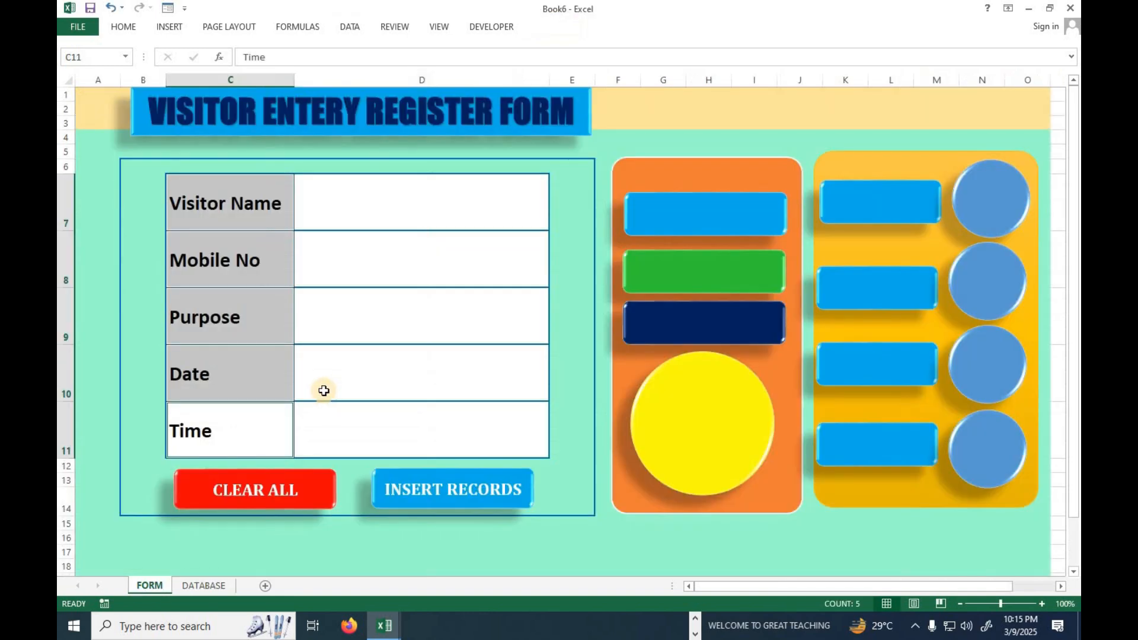
{"action": "left_click", "coordinate": [354, 328]}
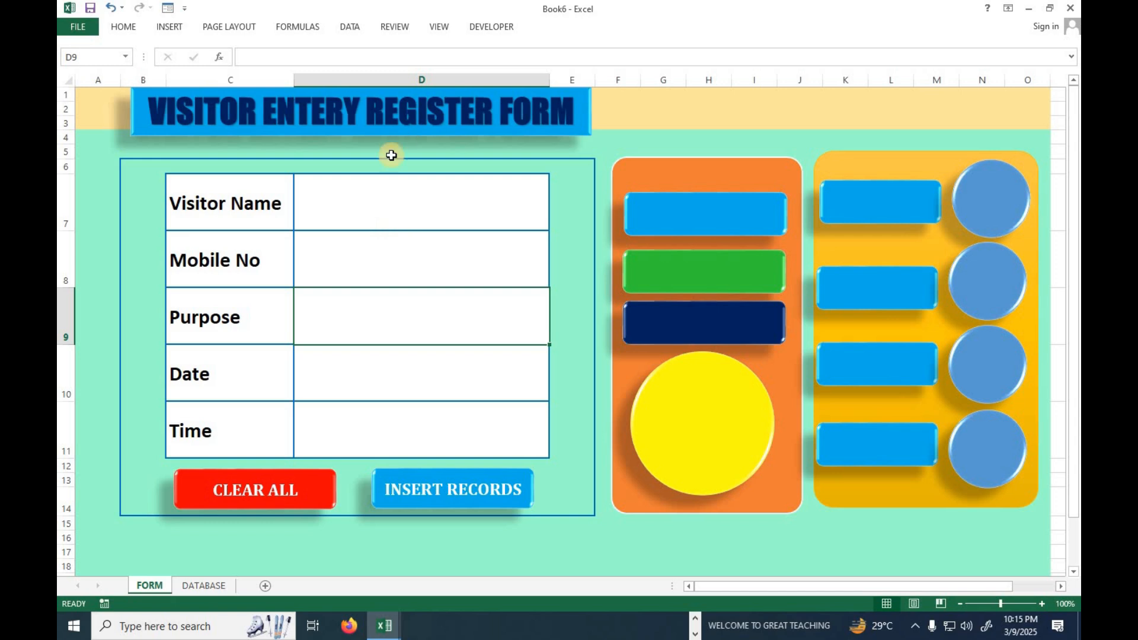
{"action": "left_click", "coordinate": [204, 586]}
{"action": "left_click", "coordinate": [266, 586]}
{"action": "left_click", "coordinate": [201, 126]}
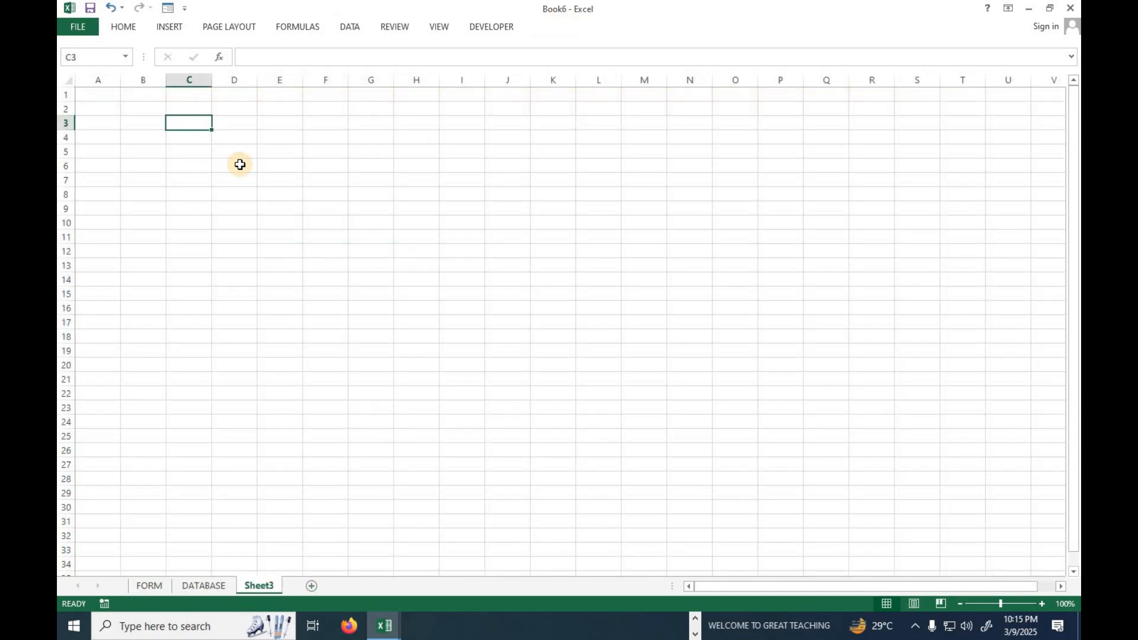
Enter Admission in cell C4 of the new worksheet as the first visit purpose.
{"action": "type", "text": "PO"}
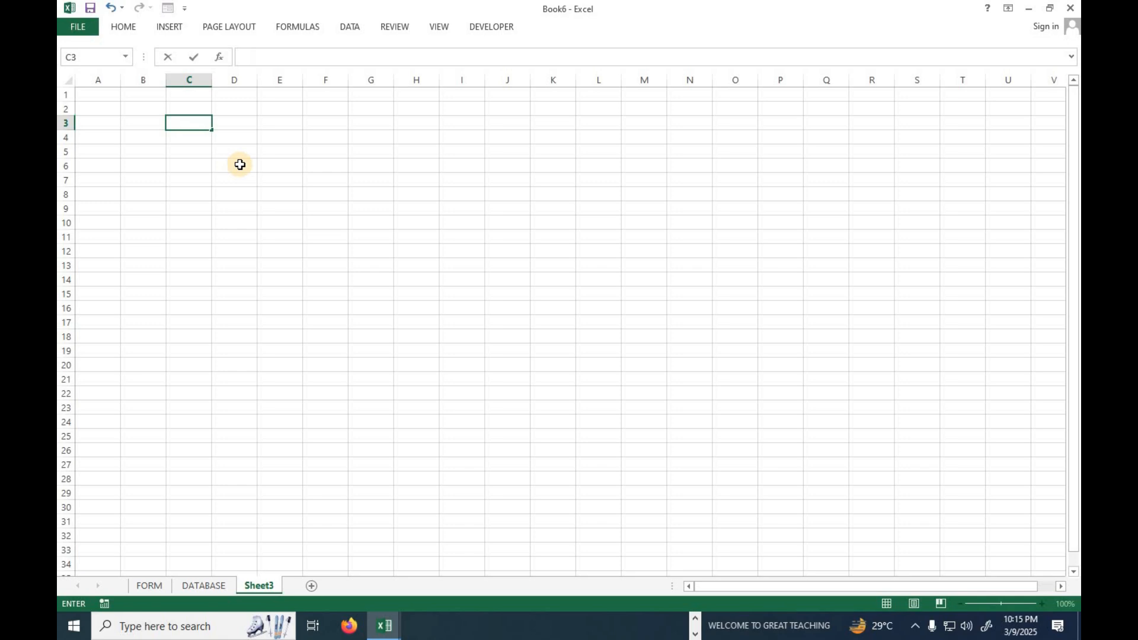
{"action": "key", "text": "Return"}
{"action": "type", "text": "aDD"}
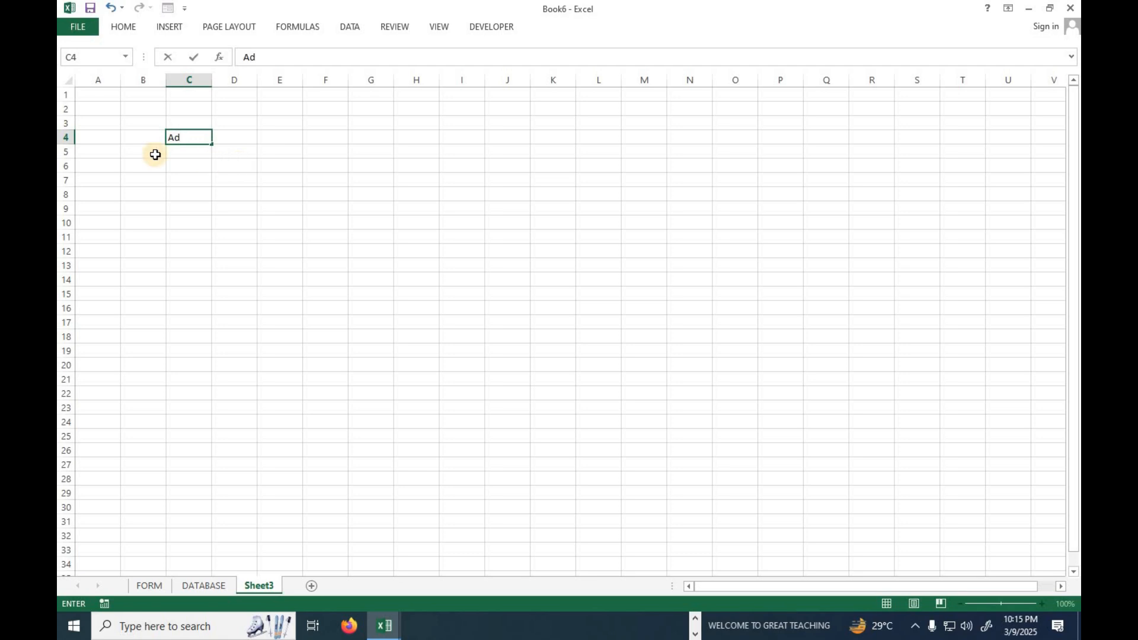
{"action": "left_click", "coordinate": [178, 179]}
{"action": "scroll", "coordinate": [178, 148], "scroll_direction": "up", "scroll_amount": 4, "text": "ctrl"}
{"action": "scroll", "coordinate": [178, 146], "scroll_direction": "up", "scroll_amount": 4, "text": "ctrl"}
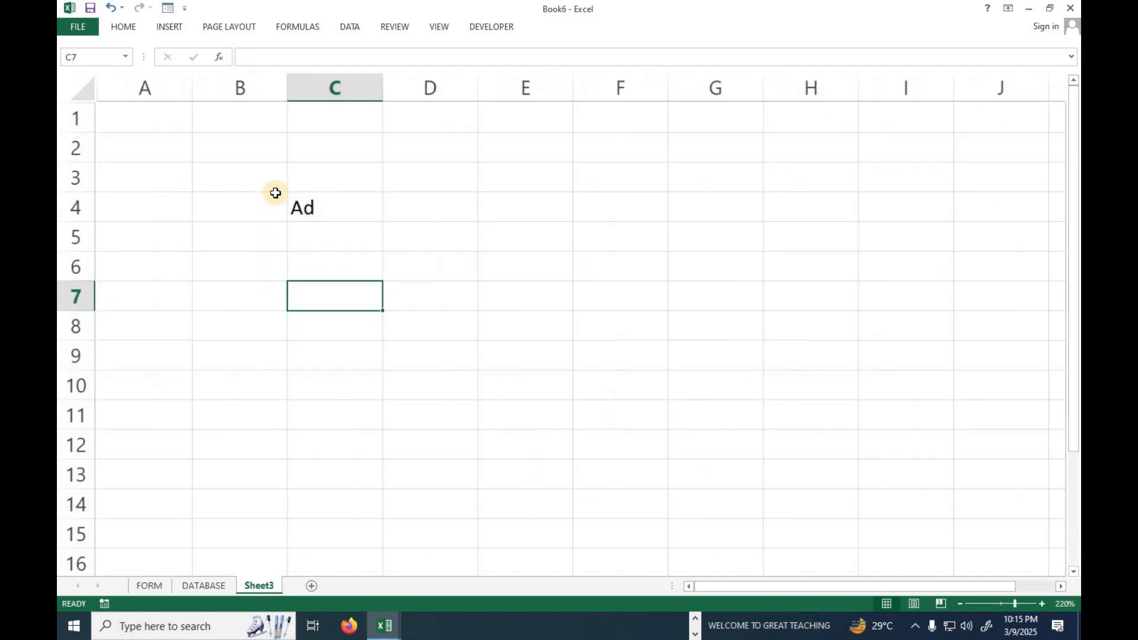
{"action": "left_click", "coordinate": [348, 213]}
{"action": "double_click", "coordinate": [347, 215]}
{"action": "type", "text": "mission"}
{"action": "key", "text": "Return"}
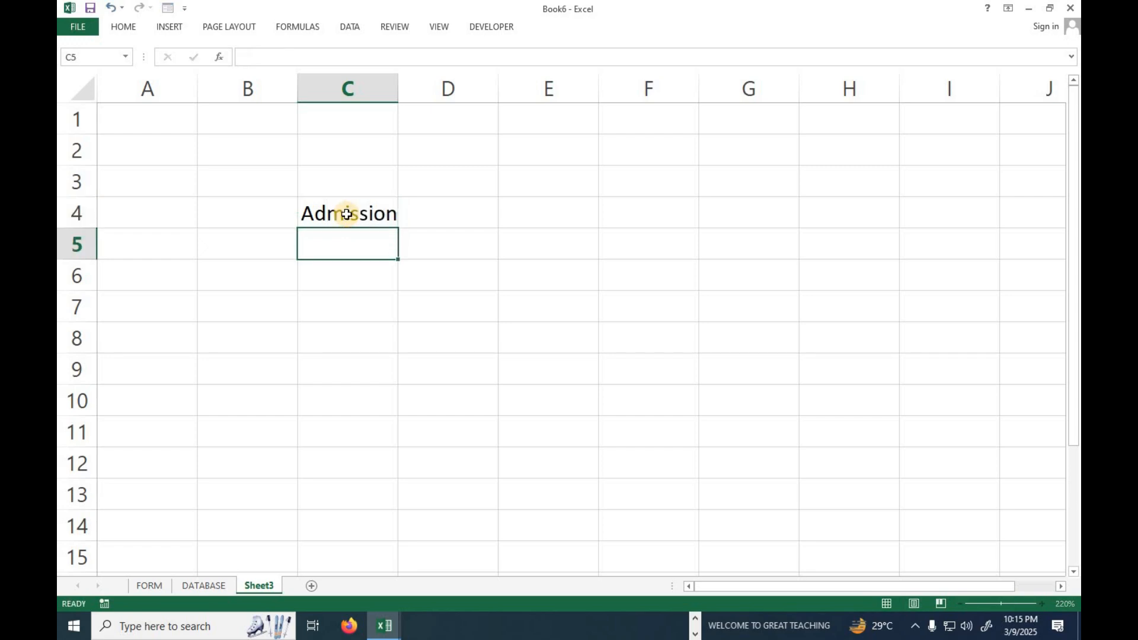
Enter the purposes Inquiry, Interview and Meeting in cells C5 to C7, and return to the FORM sheet.
{"action": "type", "text": "Inquiry"}
{"action": "key", "text": "Return"}
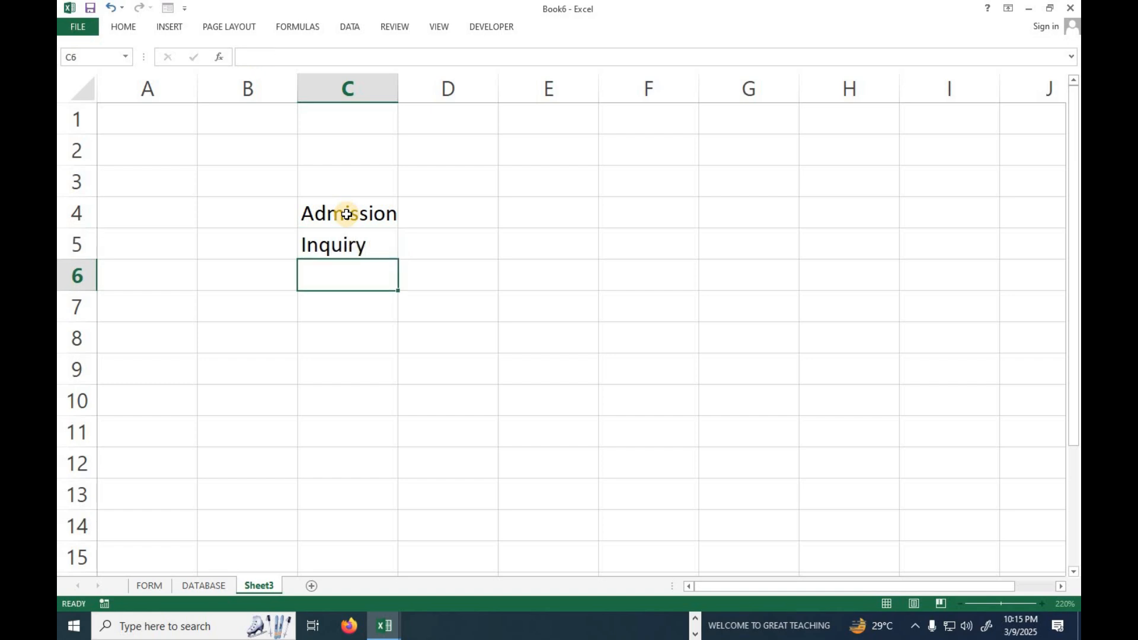
{"action": "type", "text": "I"}
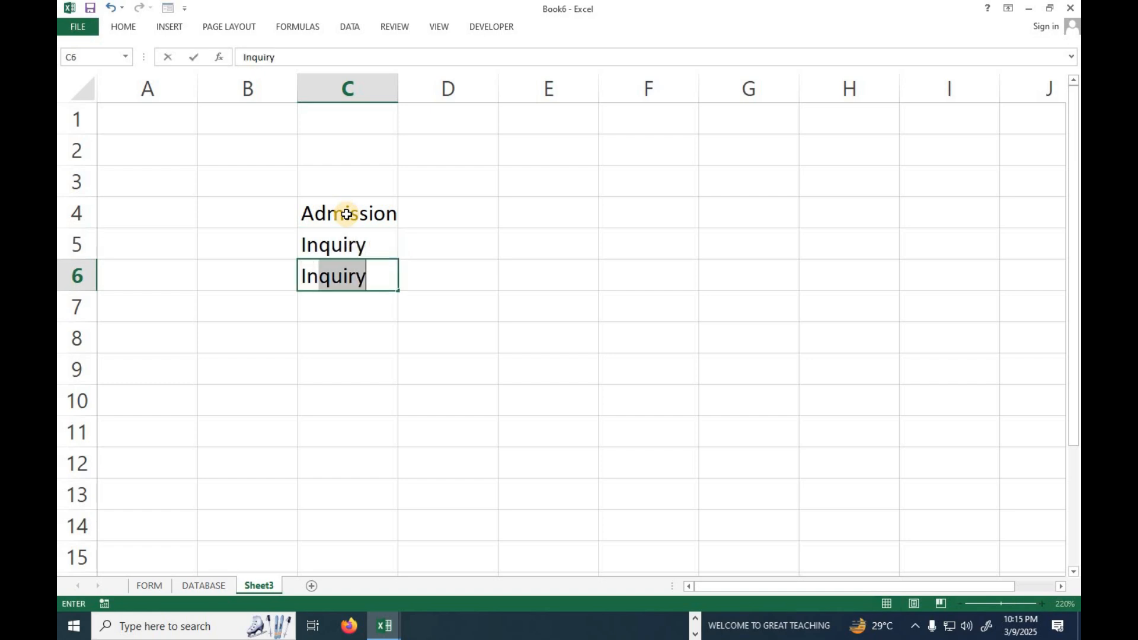
{"action": "type", "text": "nterview"}
{"action": "key", "text": "Return"}
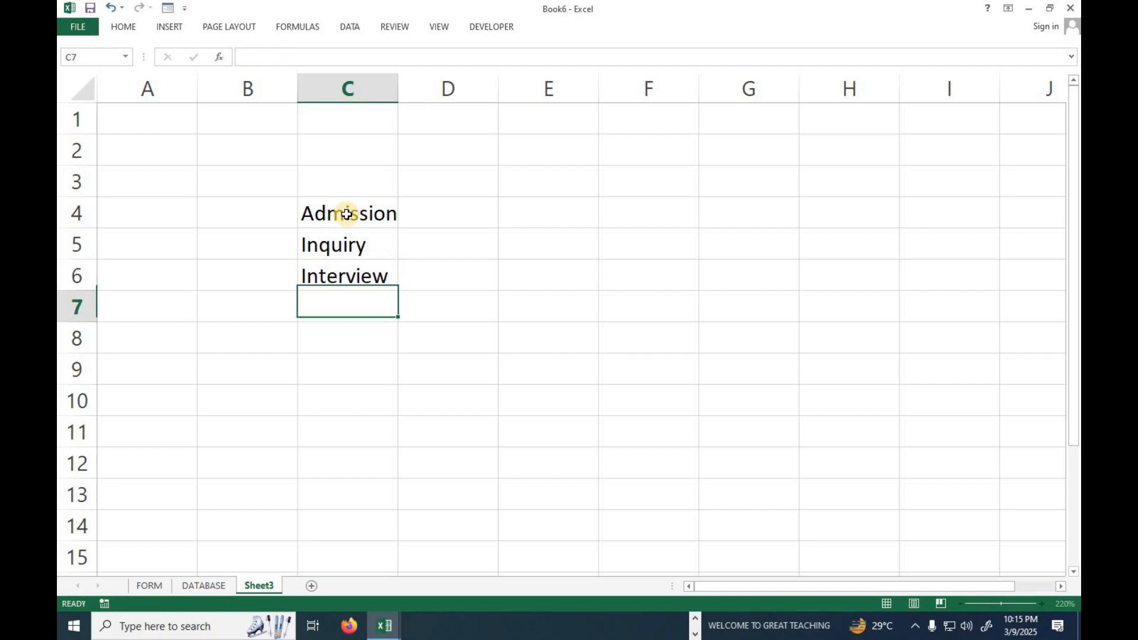
{"action": "type", "text": "Meeting"}
{"action": "left_click_drag", "start_coordinate": [347, 214], "coordinate": [340, 287]}
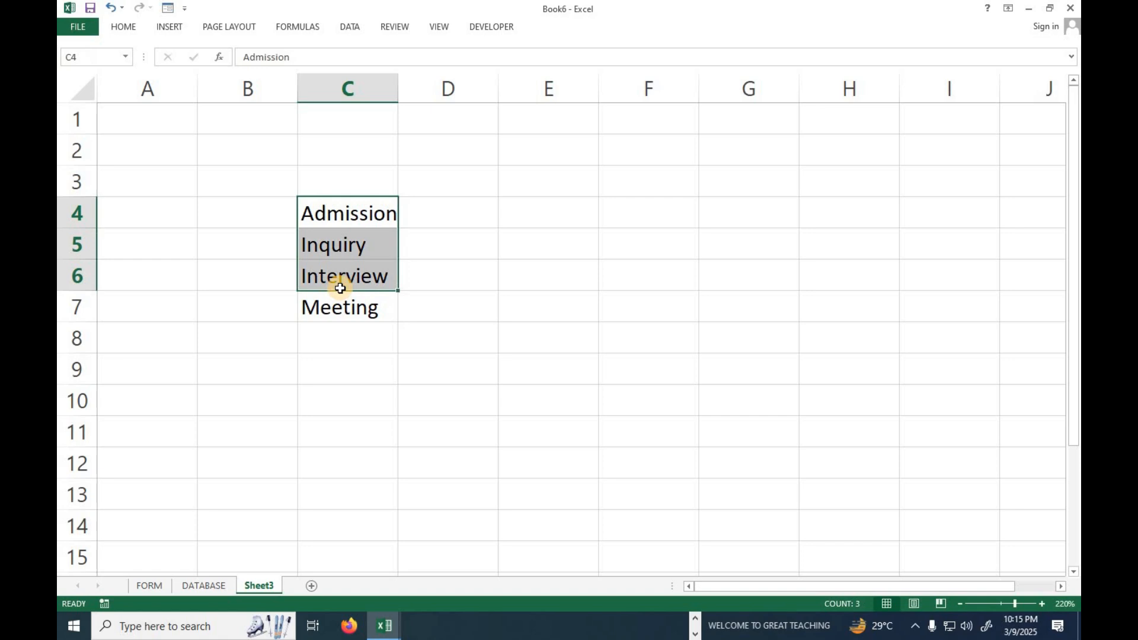
{"action": "left_click", "coordinate": [155, 586]}
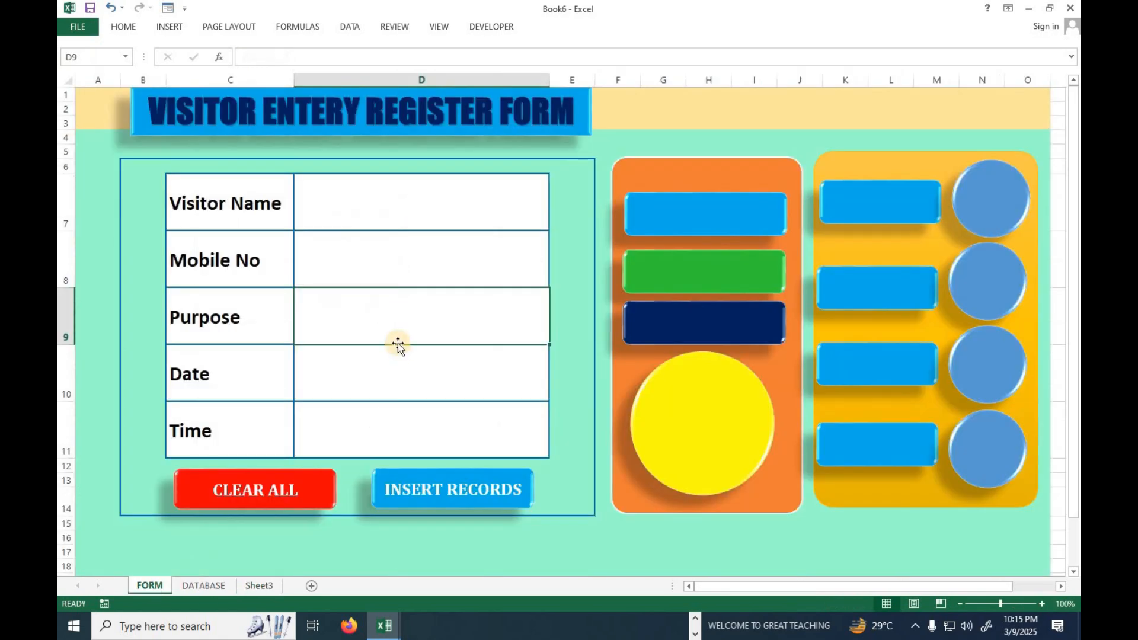
{"action": "left_click", "coordinate": [351, 27]}
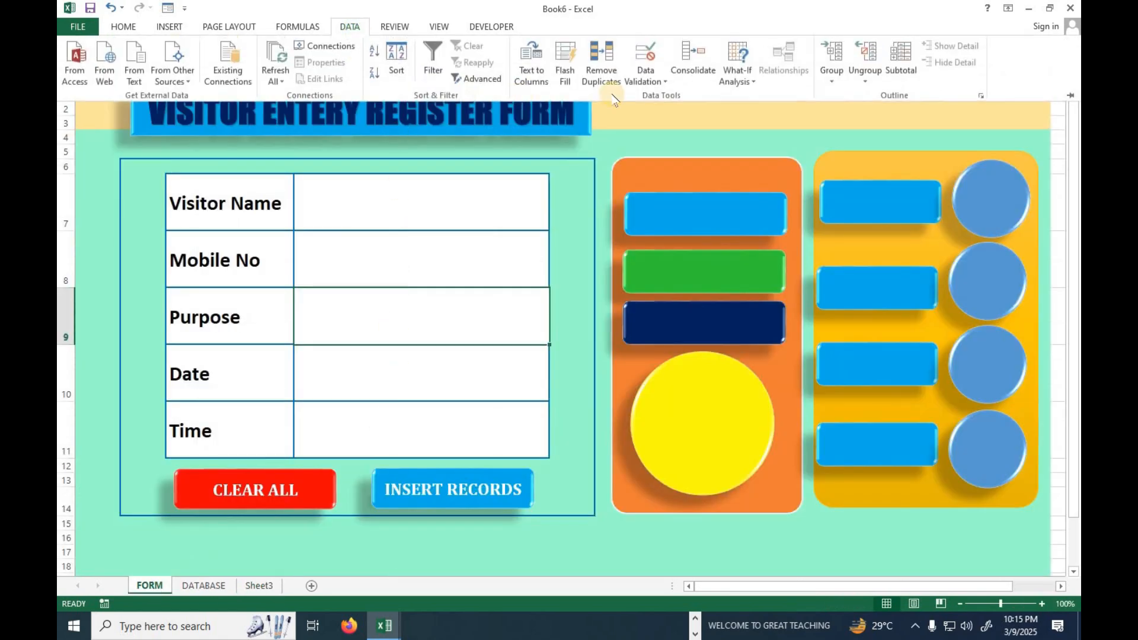
{"action": "left_click", "coordinate": [665, 83]}
{"action": "left_click", "coordinate": [675, 97]}
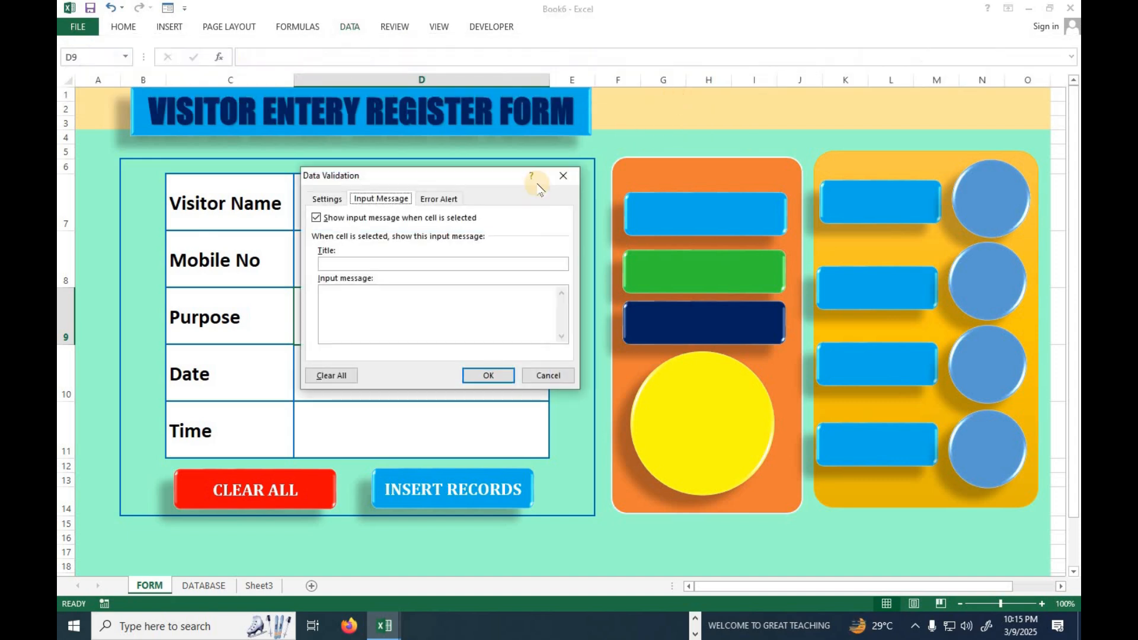
{"action": "left_click", "coordinate": [570, 176]}
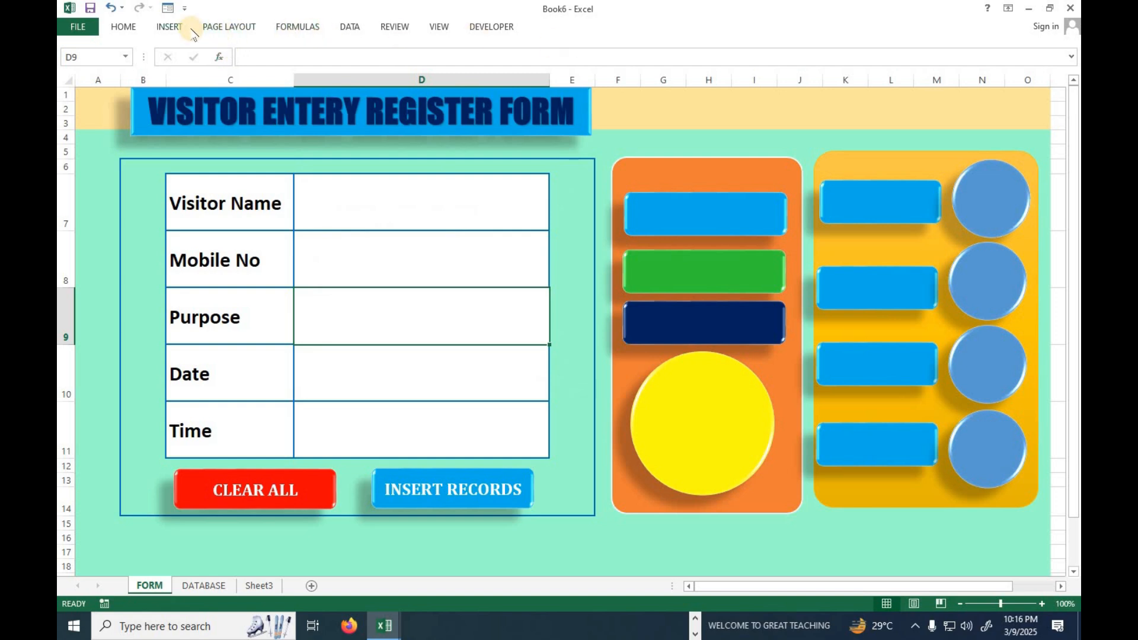
Add list data validation to Purpose cell D9, using Sheet3 cells C4 to C7 as the source.
{"action": "left_click", "coordinate": [337, 30]}
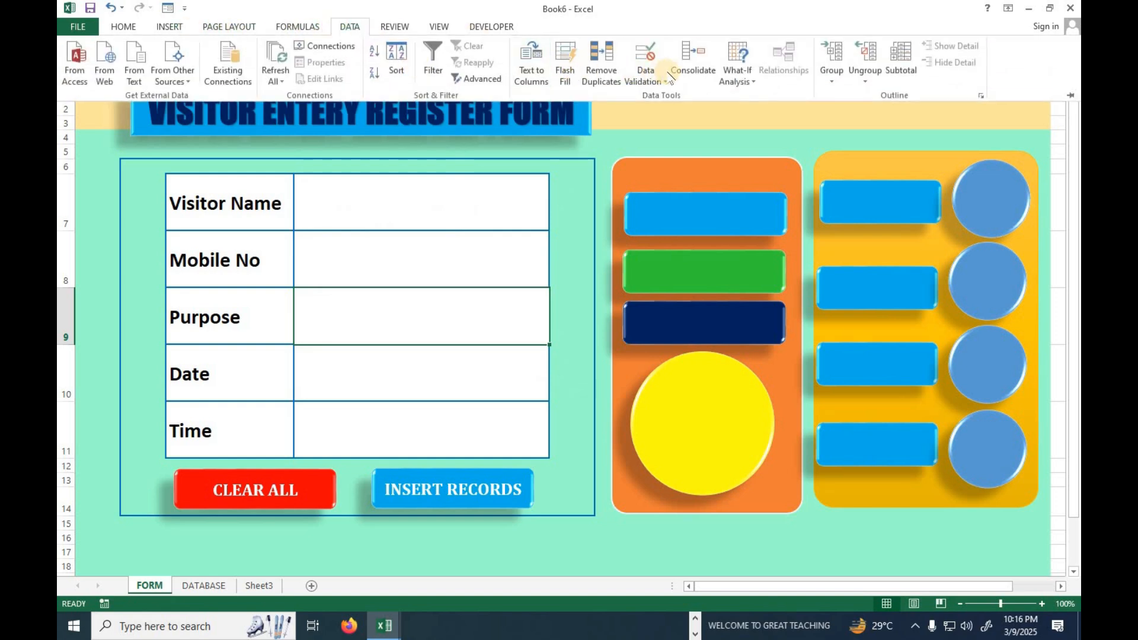
{"action": "left_click", "coordinate": [645, 74]}
{"action": "left_click", "coordinate": [666, 98]}
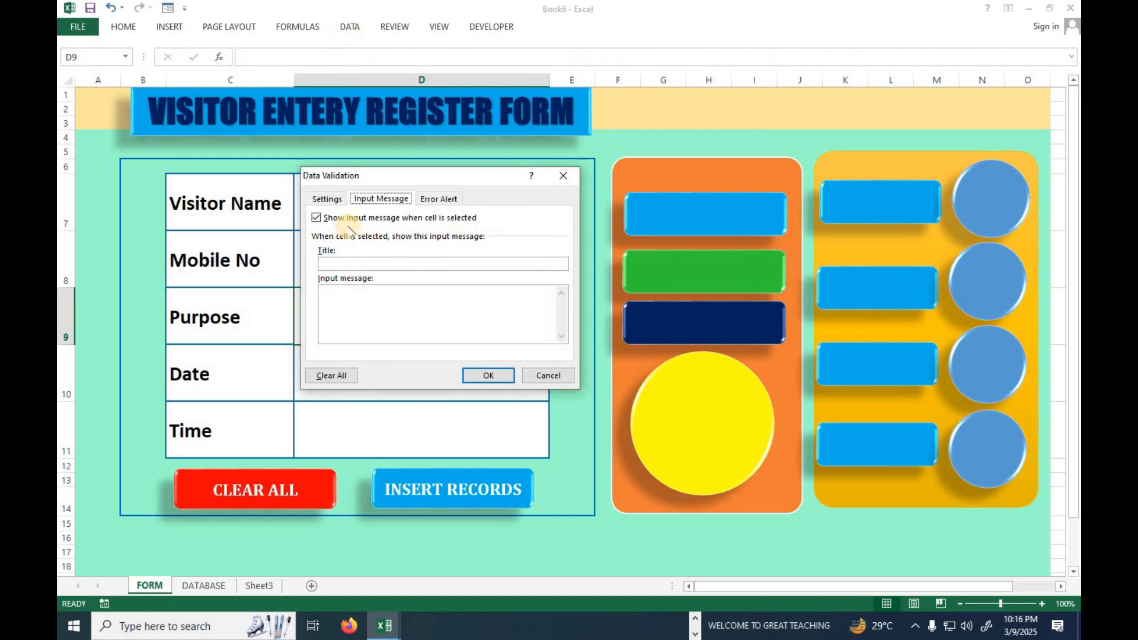
{"action": "left_click", "coordinate": [326, 199]}
{"action": "left_click", "coordinate": [366, 246]}
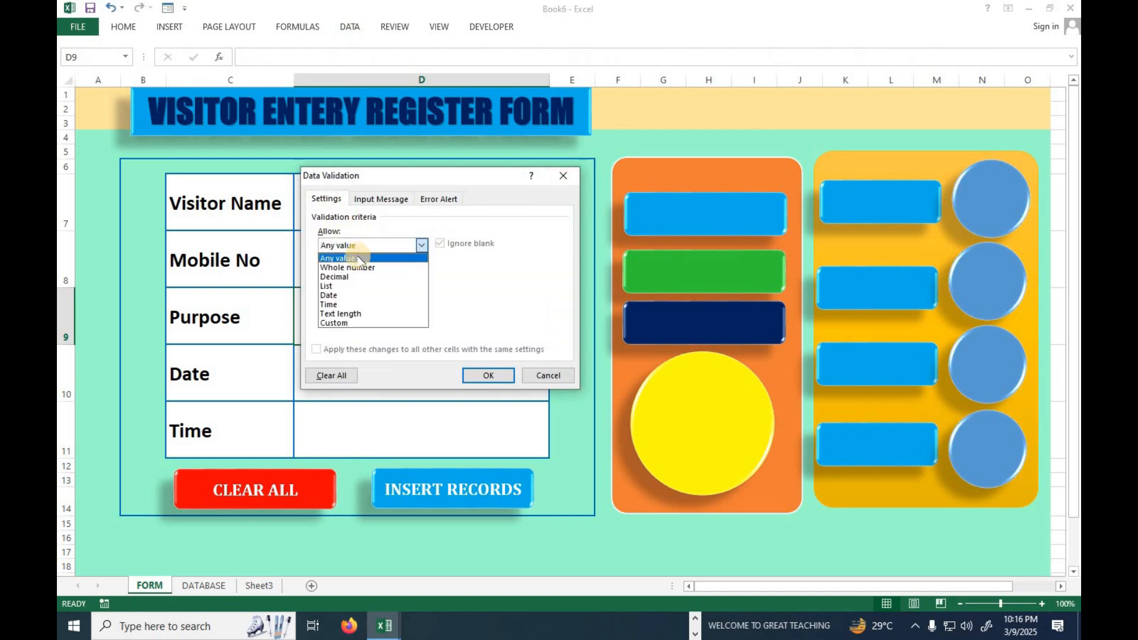
{"action": "left_click", "coordinate": [346, 287]}
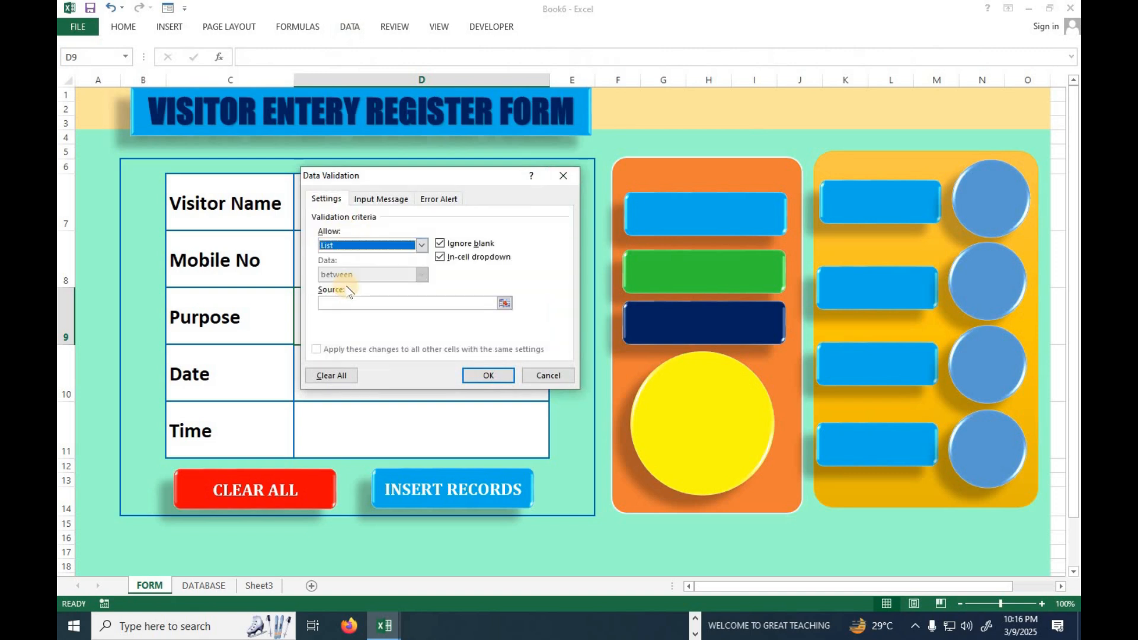
{"action": "left_click", "coordinate": [346, 302]}
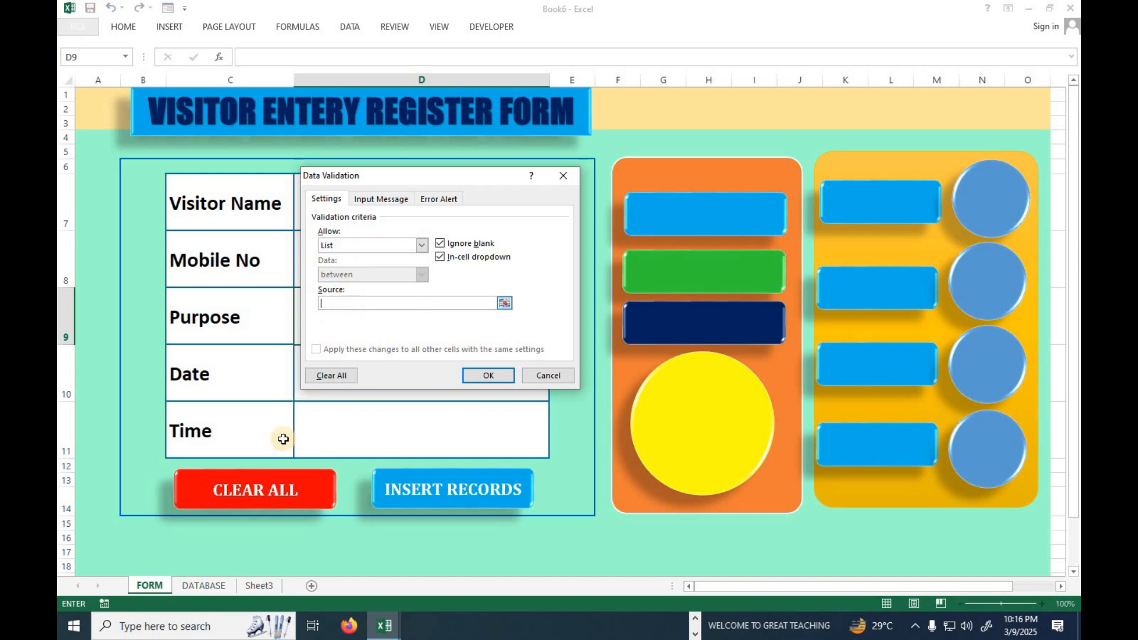
{"action": "left_click", "coordinate": [258, 587]}
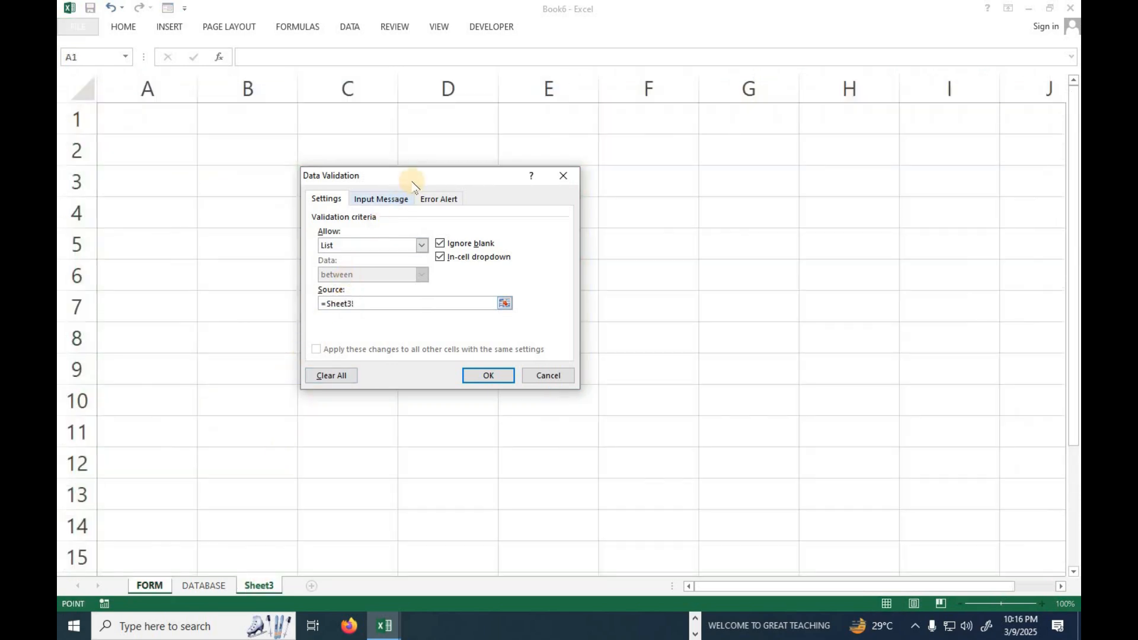
{"action": "left_click_drag", "start_coordinate": [412, 175], "coordinate": [538, 172]}
{"action": "left_click_drag", "start_coordinate": [367, 215], "coordinate": [366, 307]}
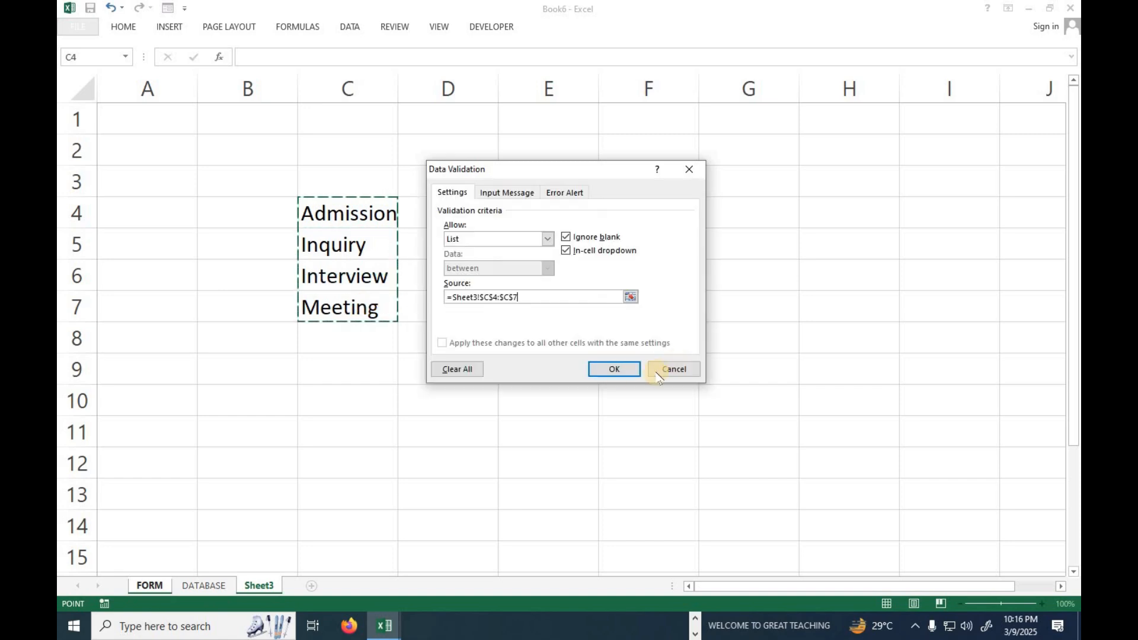
{"action": "left_click", "coordinate": [610, 369]}
Try several purposes from the in-cell list in D9, finishing with Meeting selected.
{"action": "left_click", "coordinate": [556, 339]}
{"action": "left_click", "coordinate": [432, 349]}
{"action": "left_click", "coordinate": [554, 339]}
{"action": "left_click", "coordinate": [485, 360]}
{"action": "left_click", "coordinate": [555, 338]}
{"action": "left_click", "coordinate": [503, 372]}
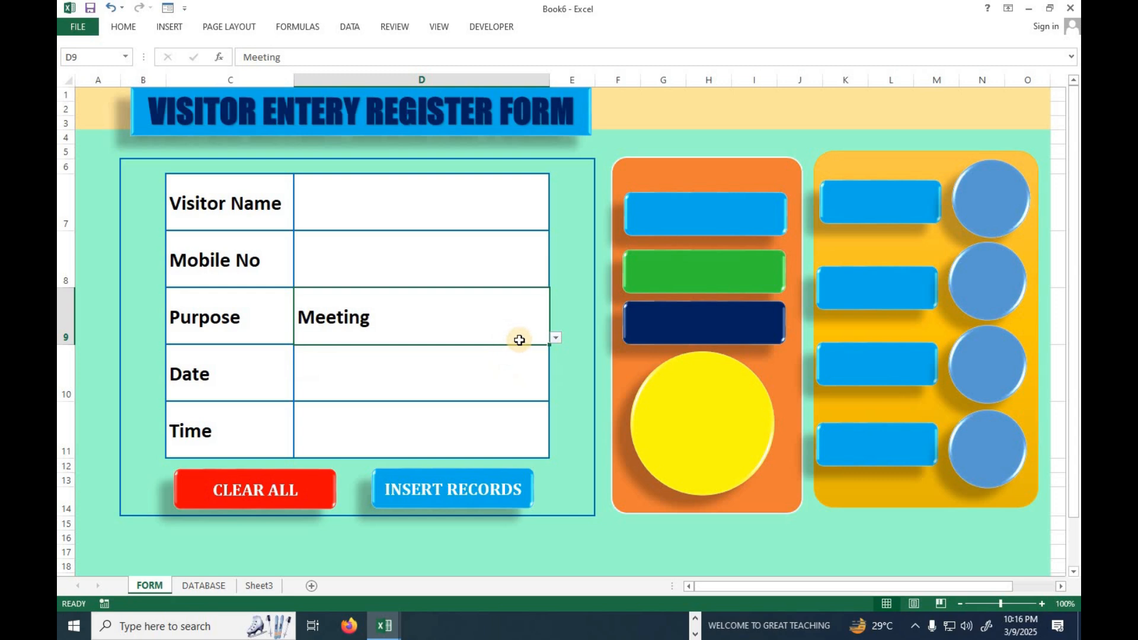
Enter a sample visitor's full name in D7 and a ten-digit mobile number in D8.
{"action": "left_click", "coordinate": [412, 209]}
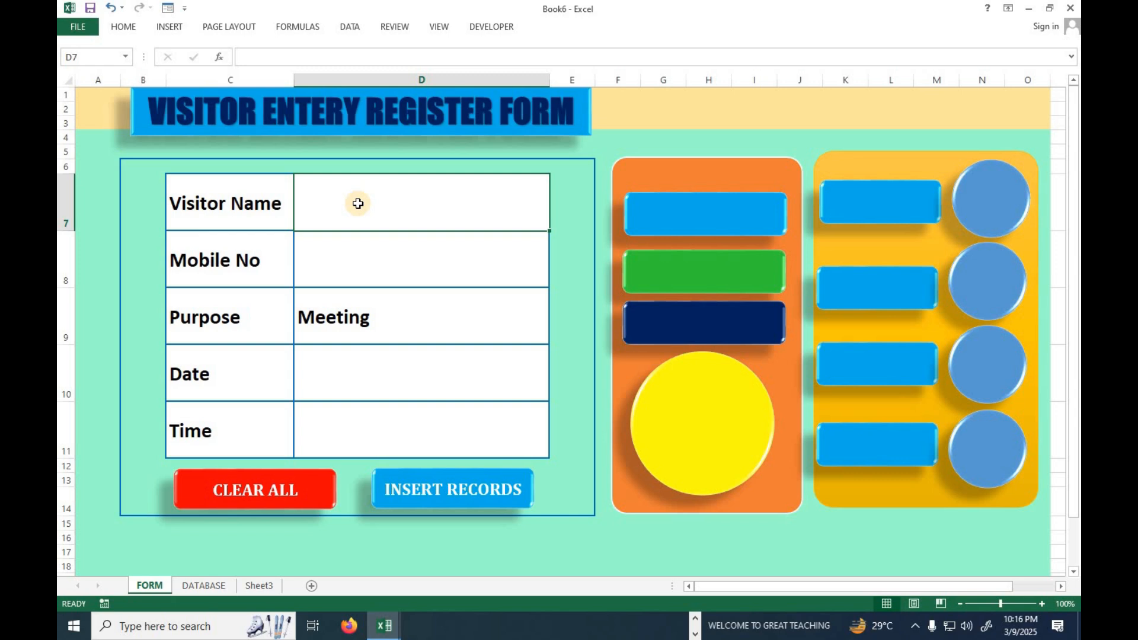
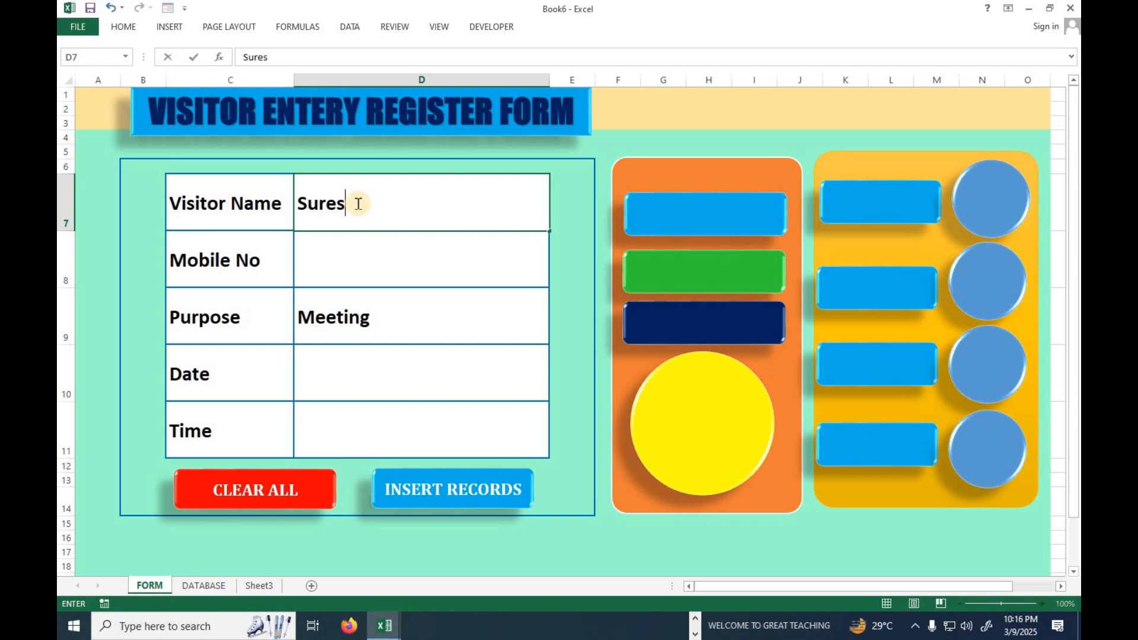
{"action": "key", "text": "Return"}
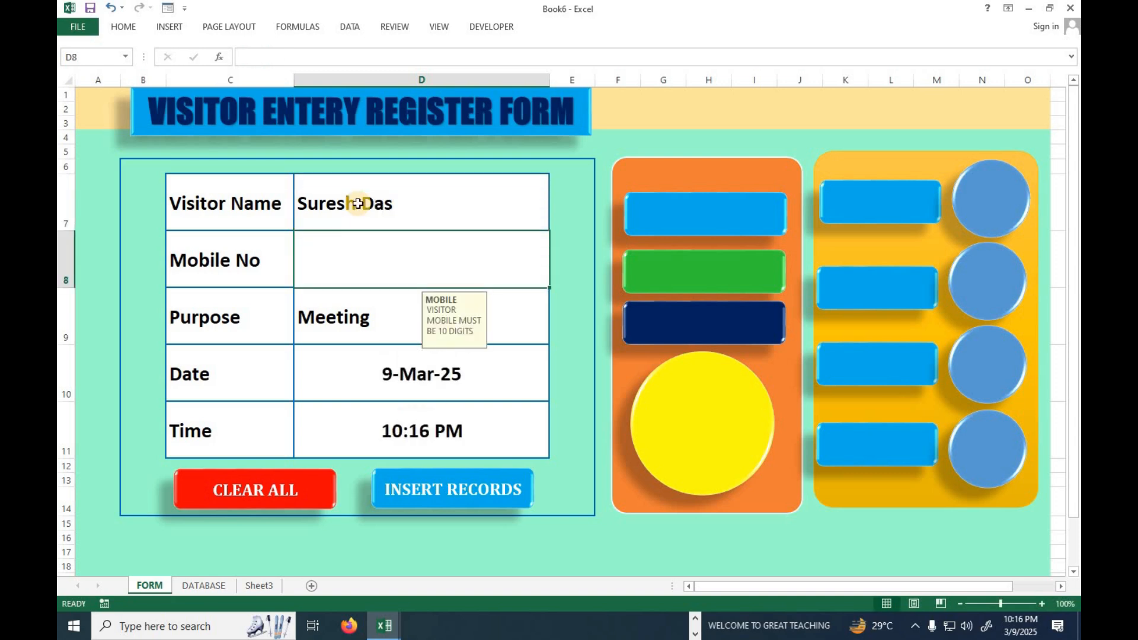
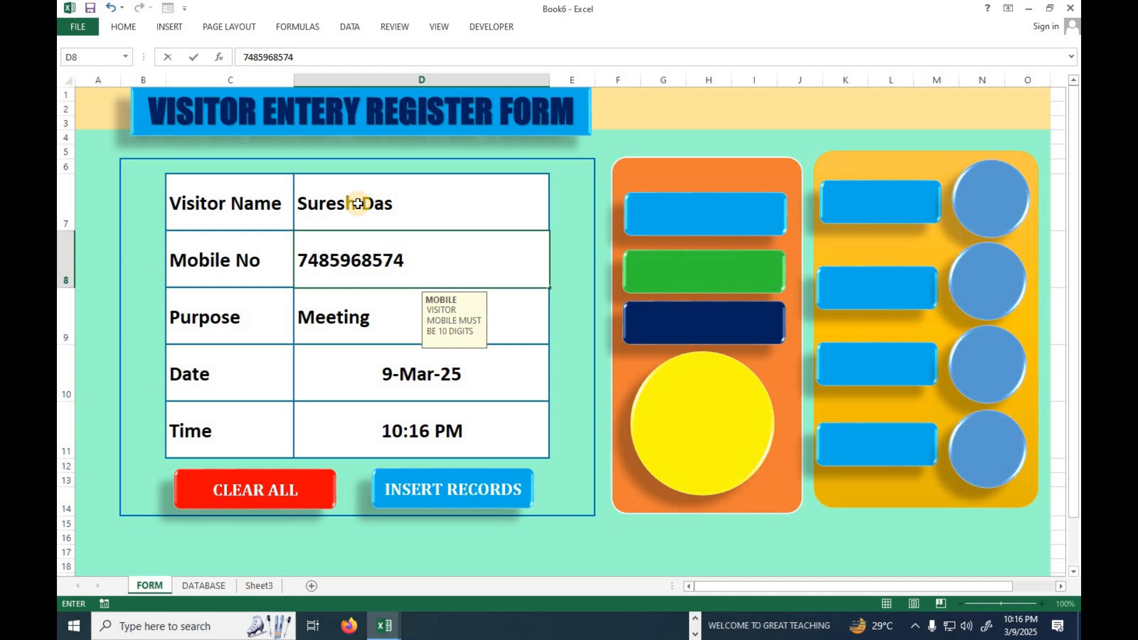
{"action": "key", "text": "Return"}
{"action": "key", "text": "Return"}
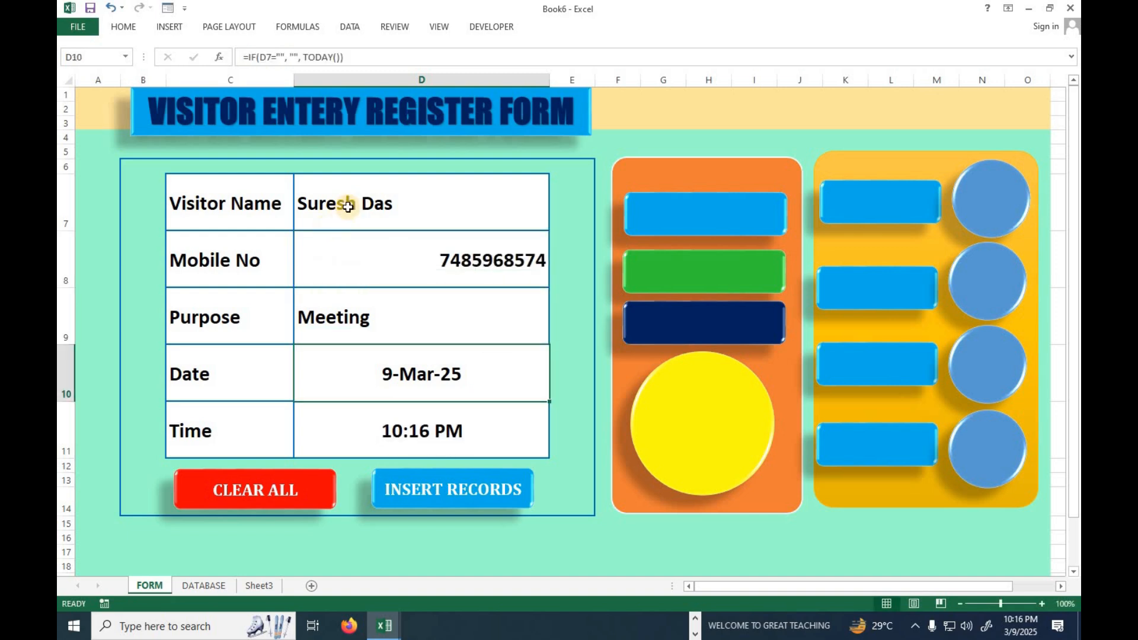
Left-align the five entry cells D7 to D11 and increase their indent by one level.
{"action": "left_click", "coordinate": [348, 206]}
{"action": "left_click", "coordinate": [359, 249], "text": "ctrl"}
{"action": "left_click", "coordinate": [348, 318], "text": "ctrl"}
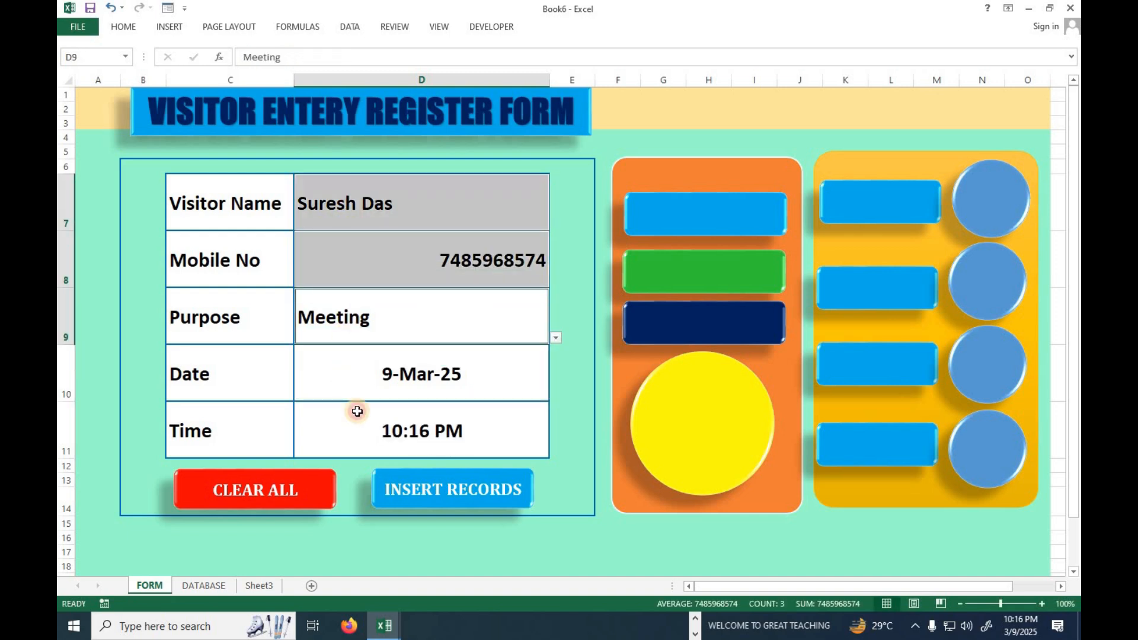
{"action": "left_click", "coordinate": [358, 388], "text": "ctrl"}
{"action": "left_click", "coordinate": [357, 414], "text": "ctrl"}
{"action": "left_click", "coordinate": [124, 27]}
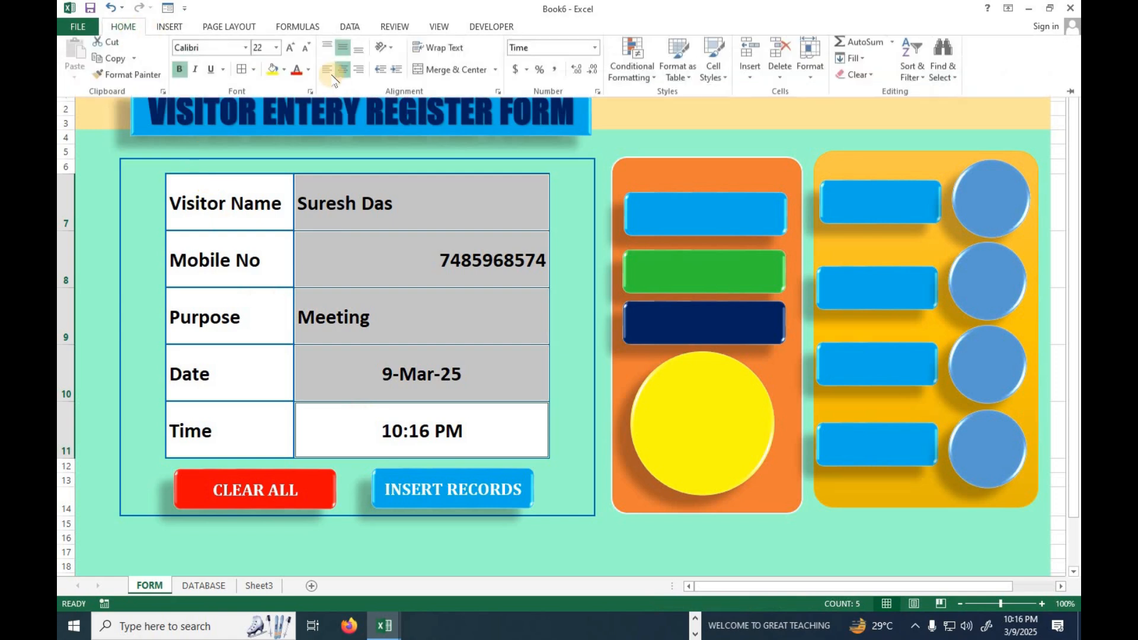
{"action": "left_click", "coordinate": [328, 74]}
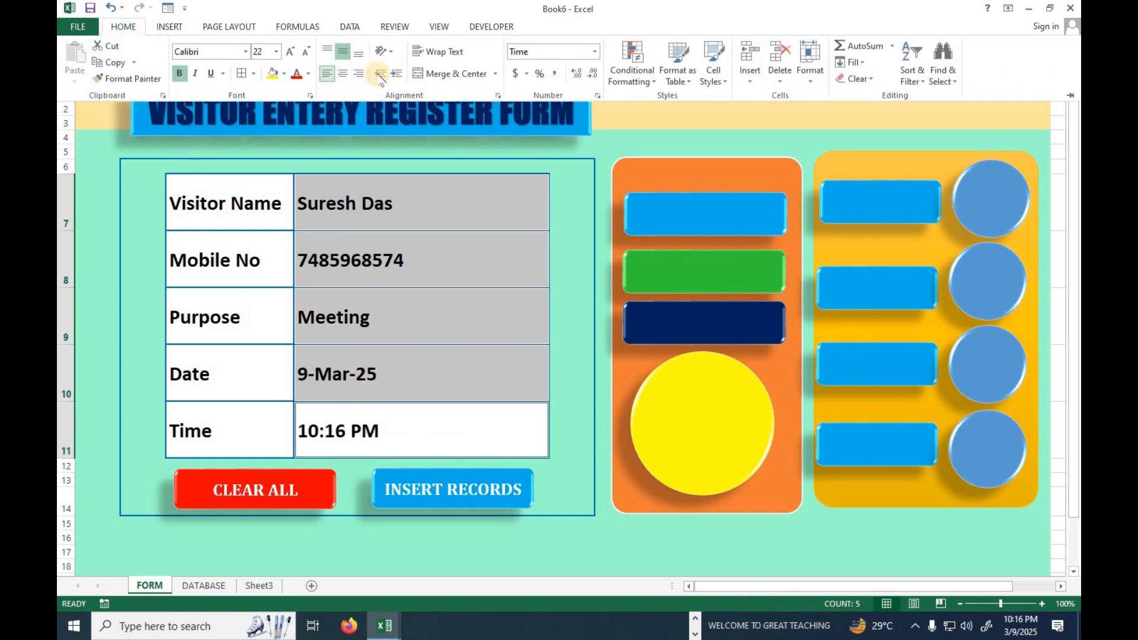
{"action": "left_click", "coordinate": [397, 74]}
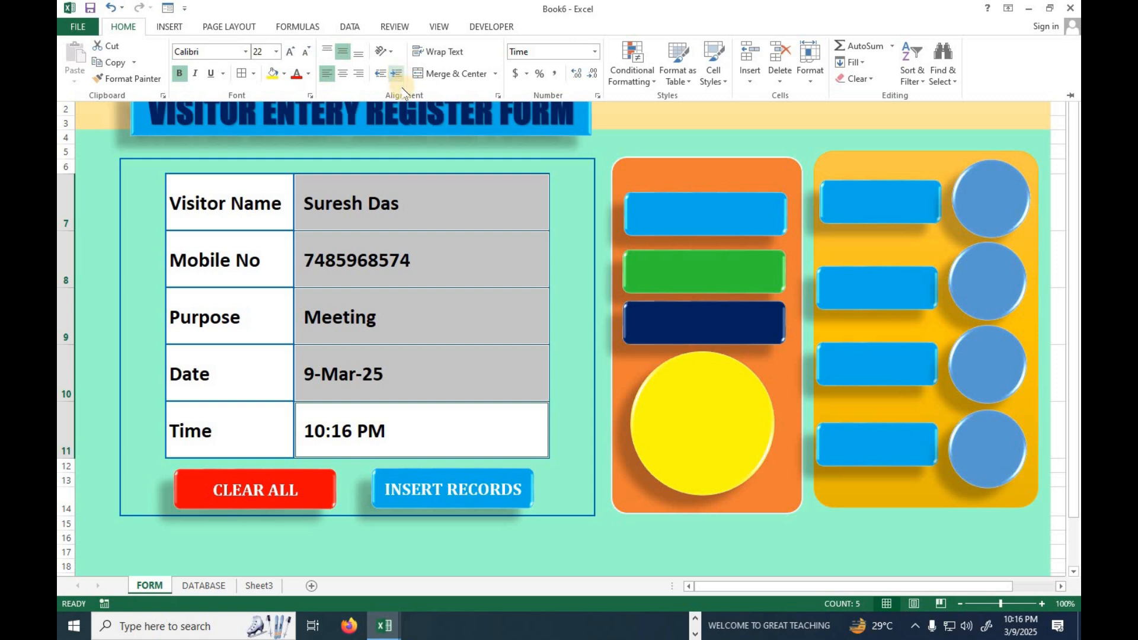
{"action": "left_click", "coordinate": [421, 385]}
{"action": "left_click", "coordinate": [399, 197]}
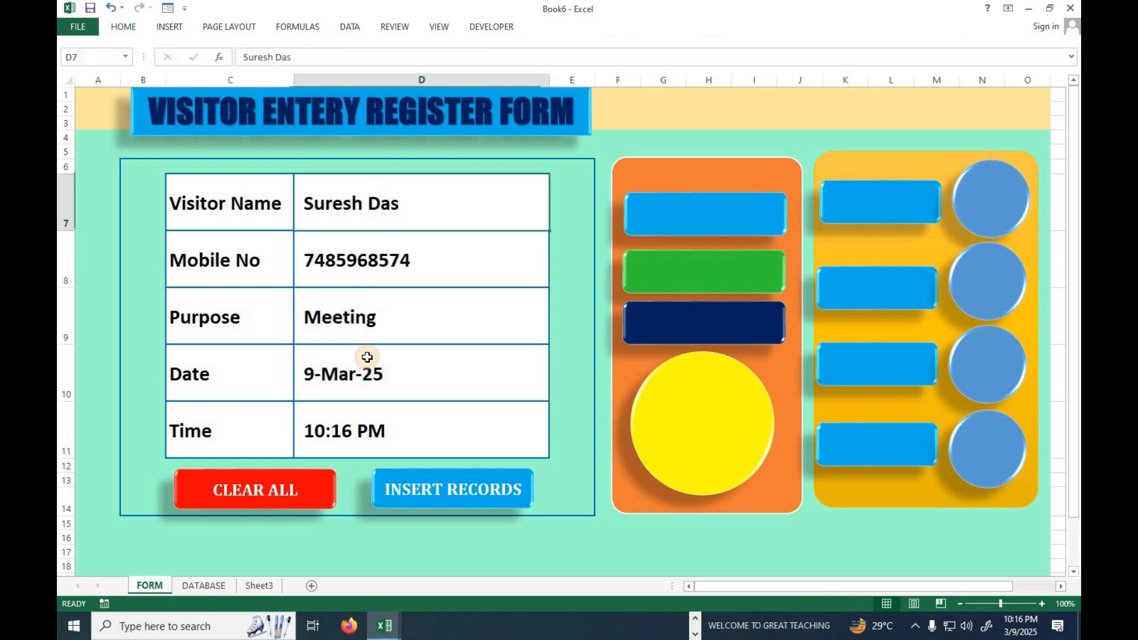
Look over the records table on the DATABASE sheet and return to the FORM sheet.
{"action": "left_click", "coordinate": [209, 589]}
{"action": "left_click", "coordinate": [152, 279]}
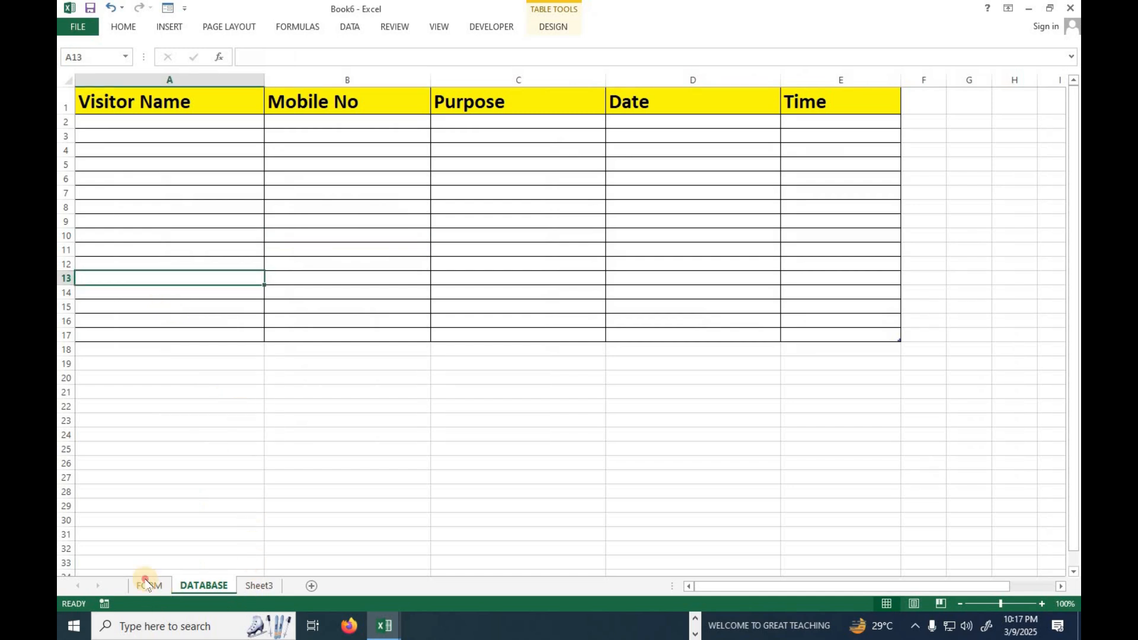
{"action": "left_click", "coordinate": [148, 583]}
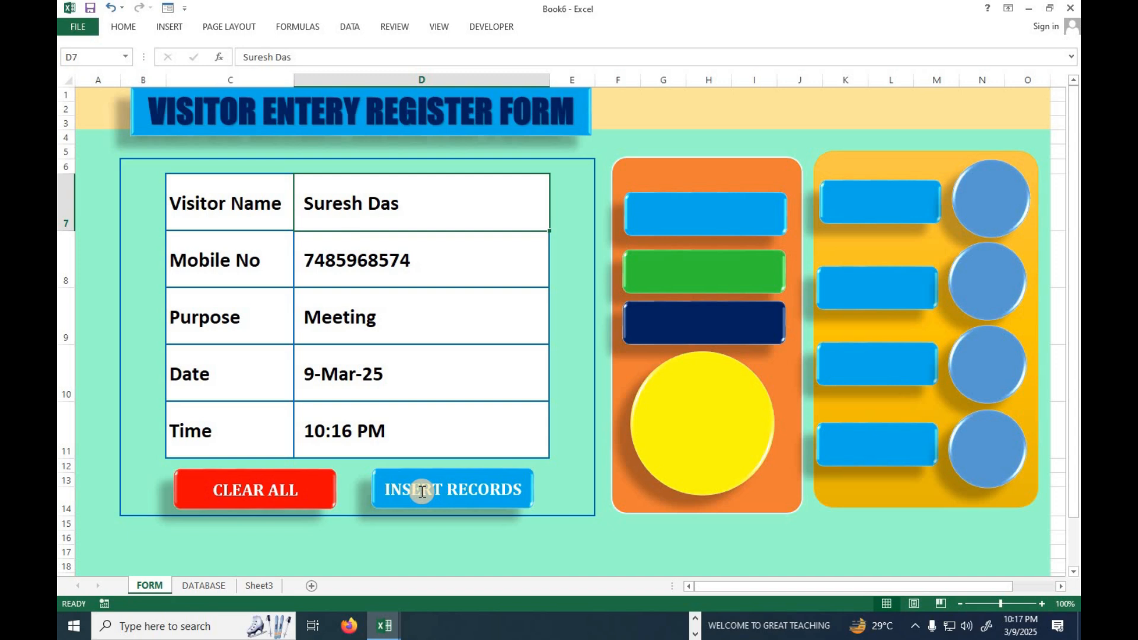
Check the Developer entry in the ribbon customization options and close them without changes.
{"action": "left_click", "coordinate": [495, 30]}
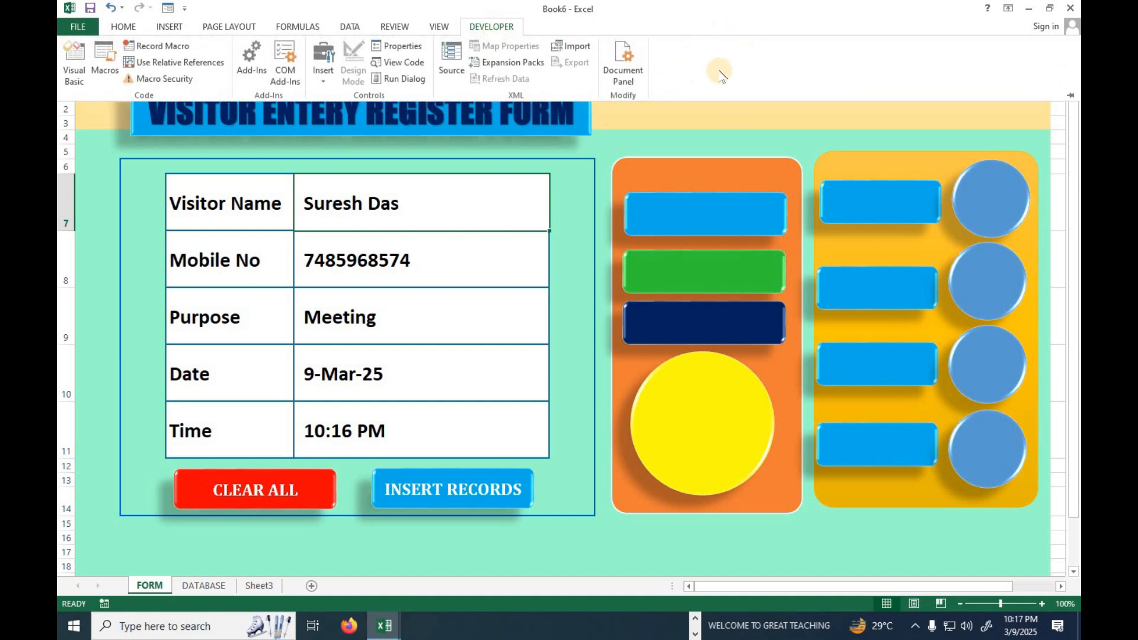
{"action": "right_click", "coordinate": [720, 74]}
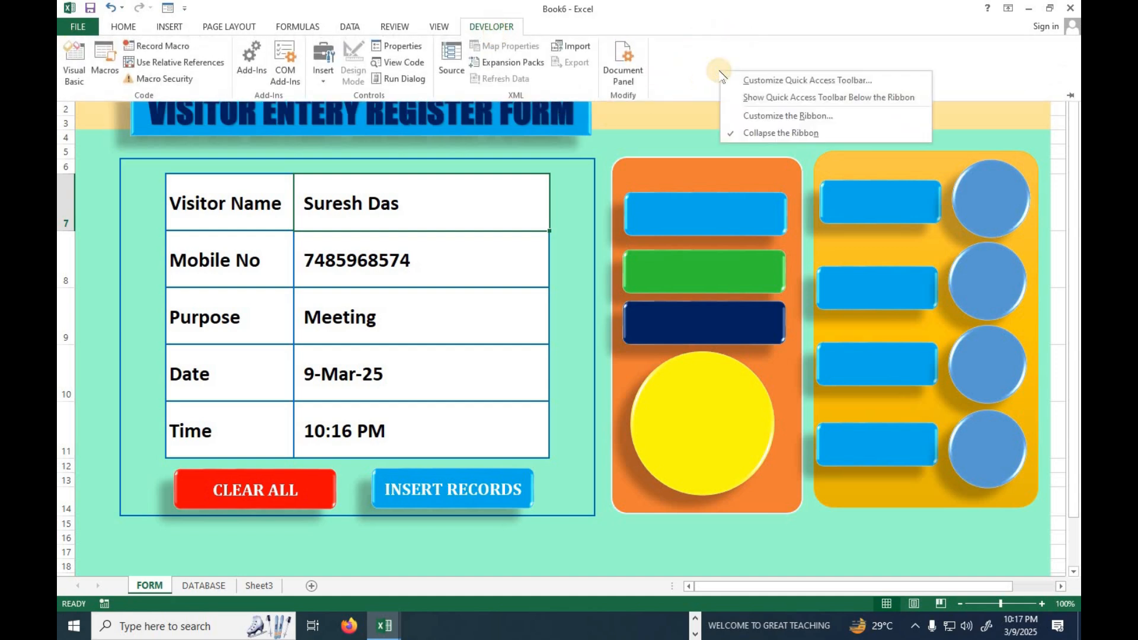
{"action": "left_click", "coordinate": [745, 113]}
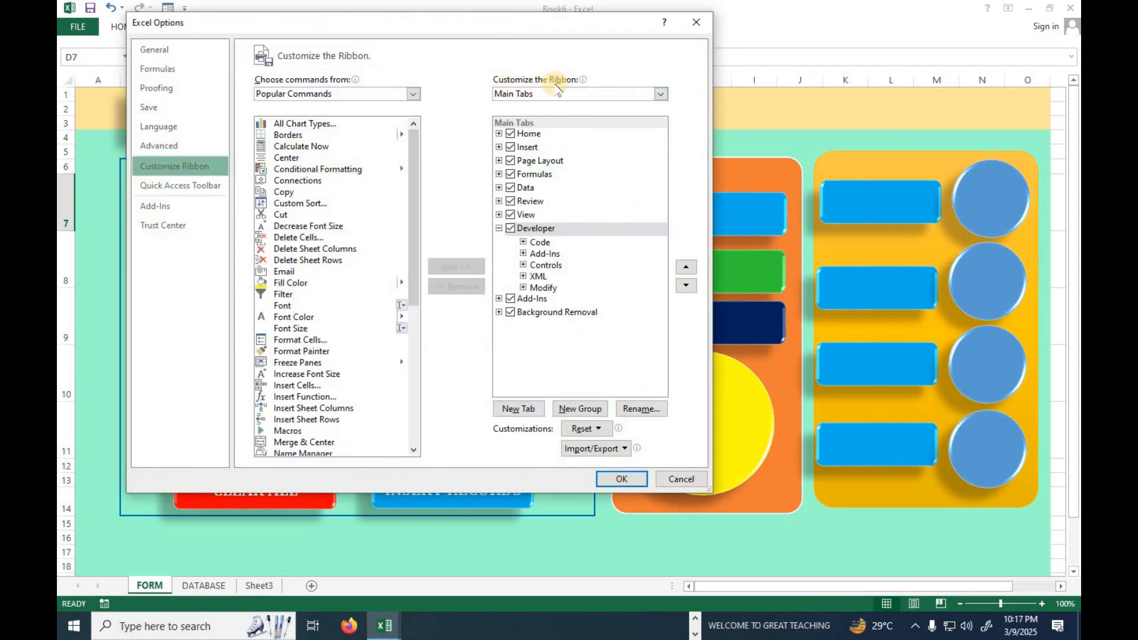
{"action": "left_click", "coordinate": [499, 229]}
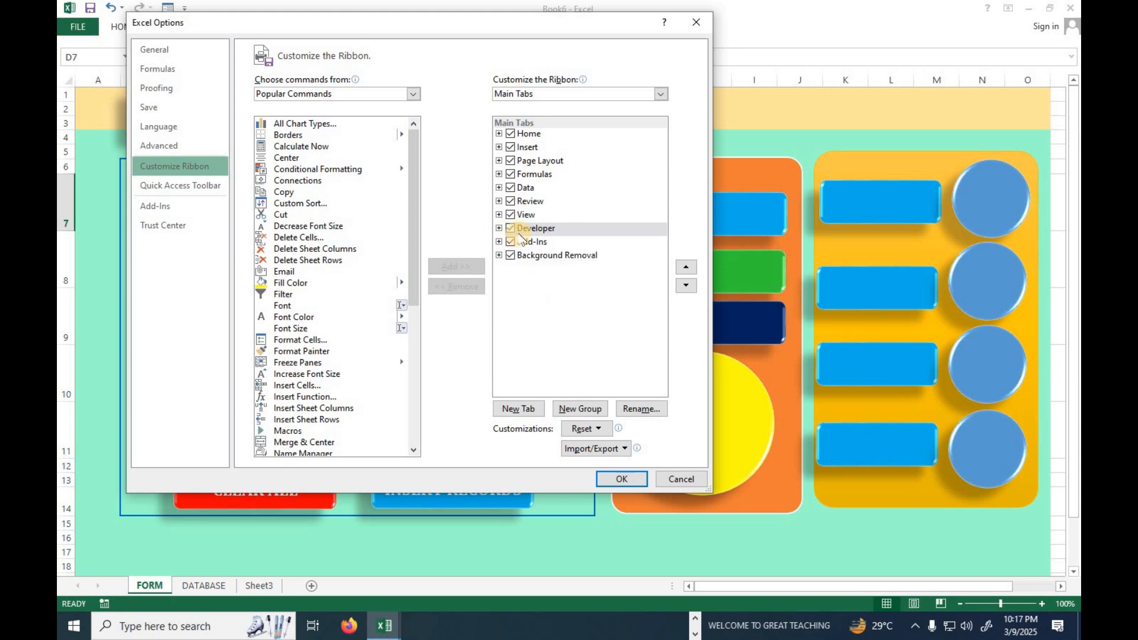
{"action": "left_click", "coordinate": [681, 480]}
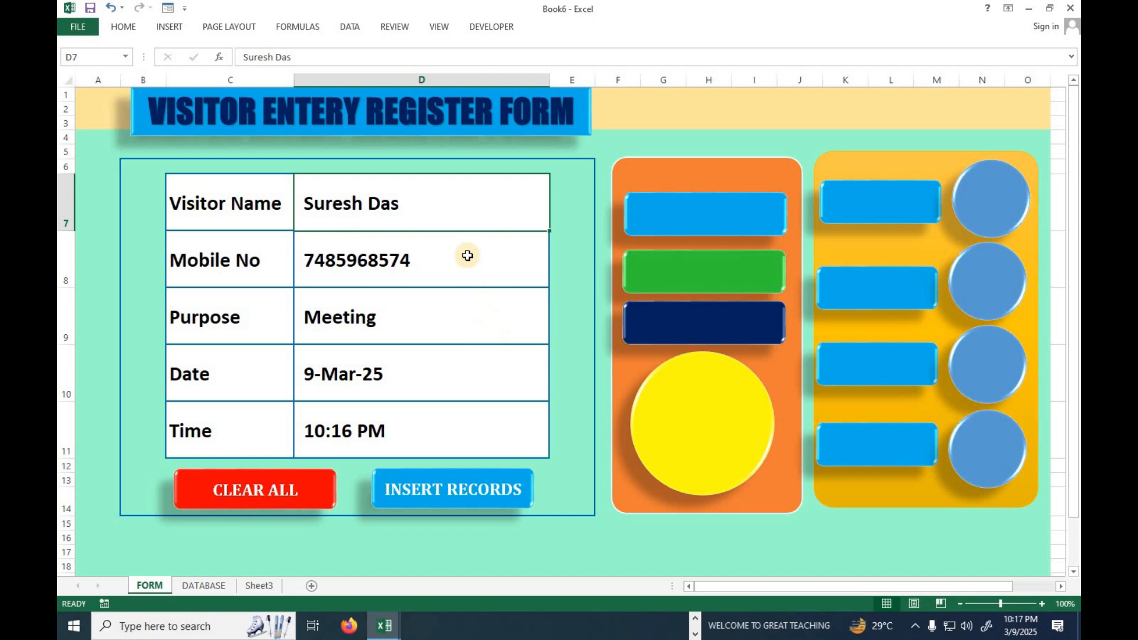
Start recording a macro named insert, stored in This Workbook.
{"action": "left_click", "coordinate": [492, 27]}
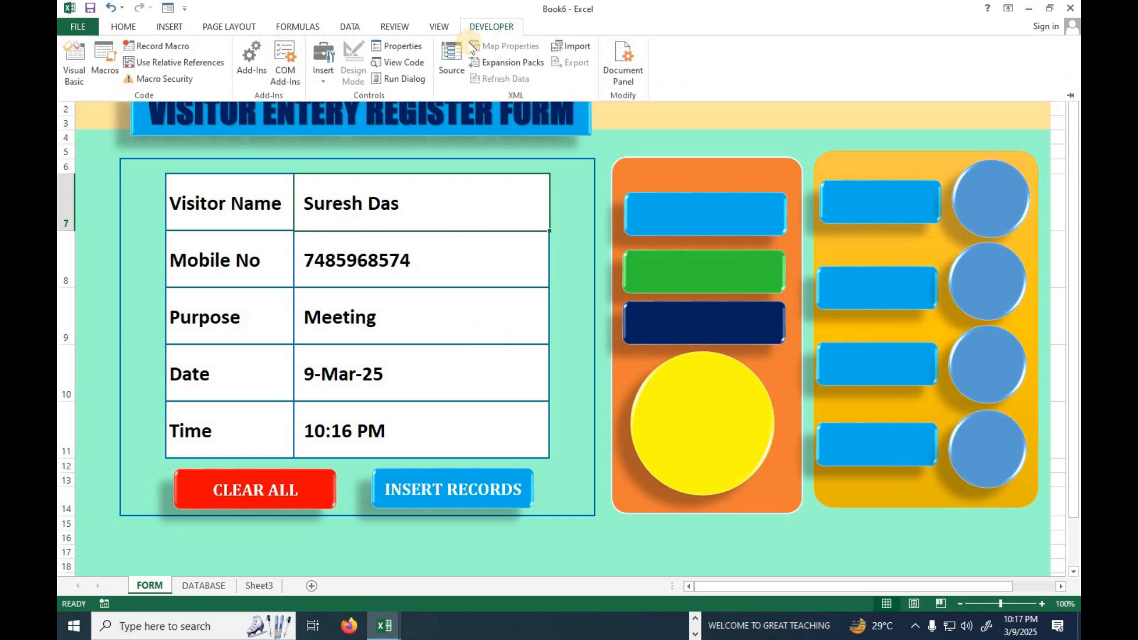
{"action": "left_click", "coordinate": [160, 52]}
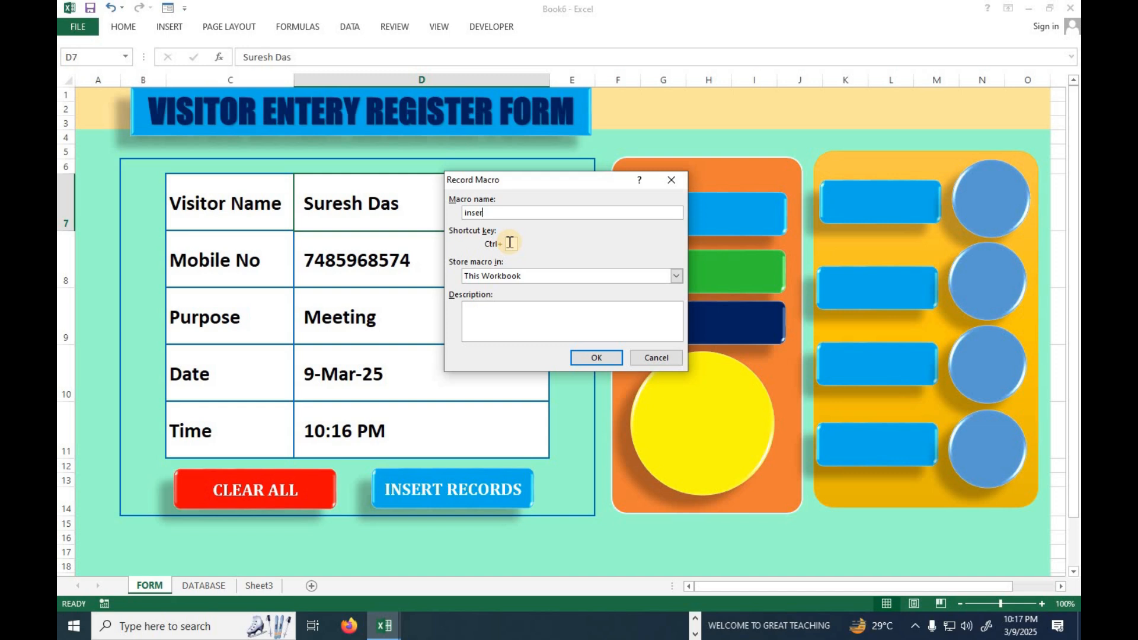
{"action": "left_click", "coordinate": [590, 358]}
Select the five visitor entry cells D7 to D11 individually and copy them.
{"action": "left_click", "coordinate": [401, 246]}
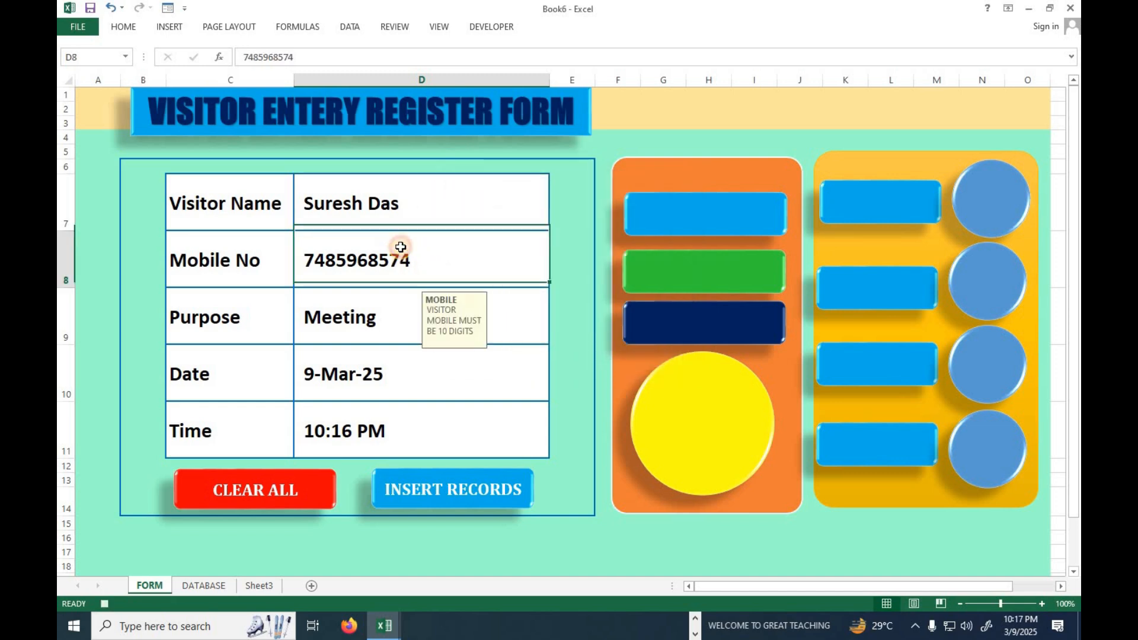
{"action": "left_click", "coordinate": [395, 197]}
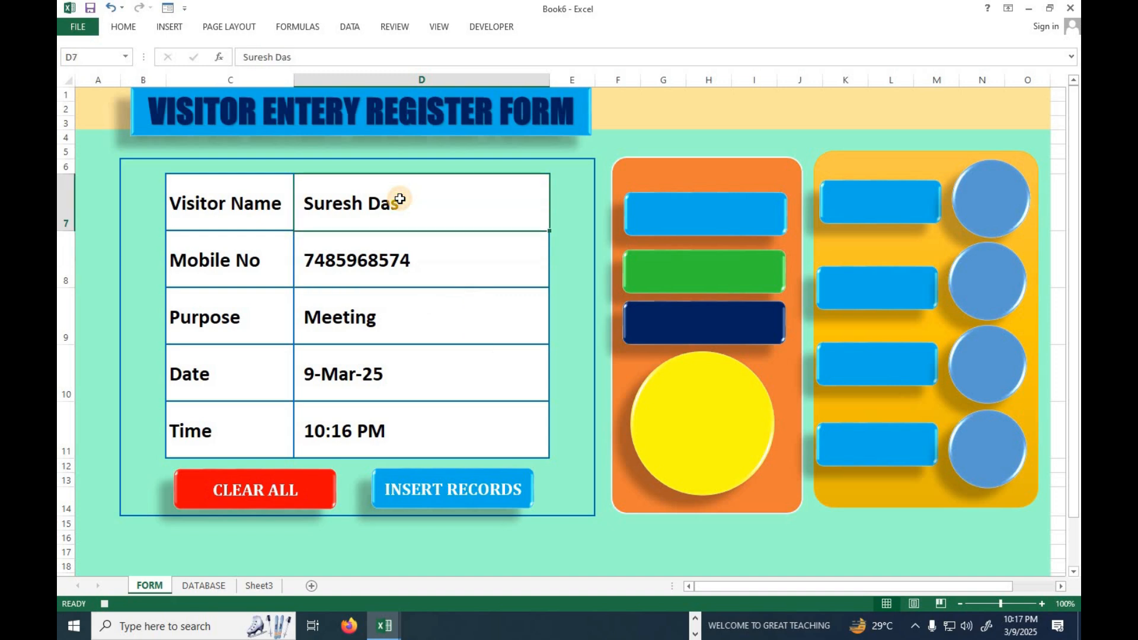
{"action": "left_click", "coordinate": [393, 261], "text": "ctrl"}
{"action": "left_click", "coordinate": [388, 318], "text": "ctrl"}
{"action": "left_click", "coordinate": [386, 368], "text": "ctrl"}
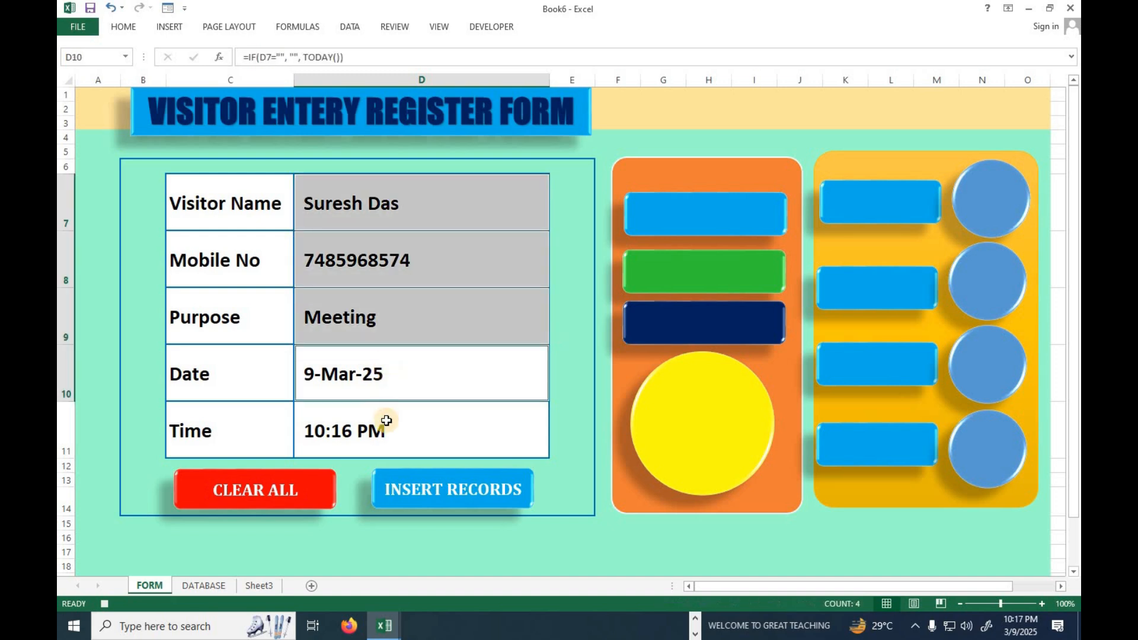
{"action": "left_click", "coordinate": [386, 421], "text": "ctrl"}
{"action": "key", "text": "ctrl+c"}
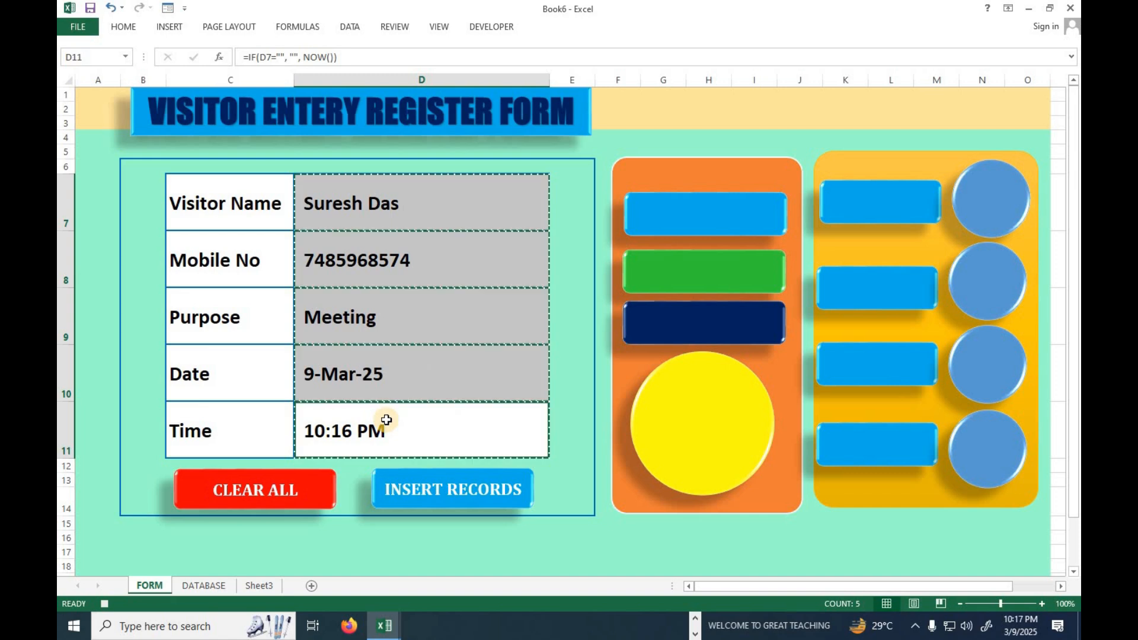
Go to cell A1 of the DATABASE sheet and turn on relative references for the macro recording.
{"action": "left_click", "coordinate": [195, 585]}
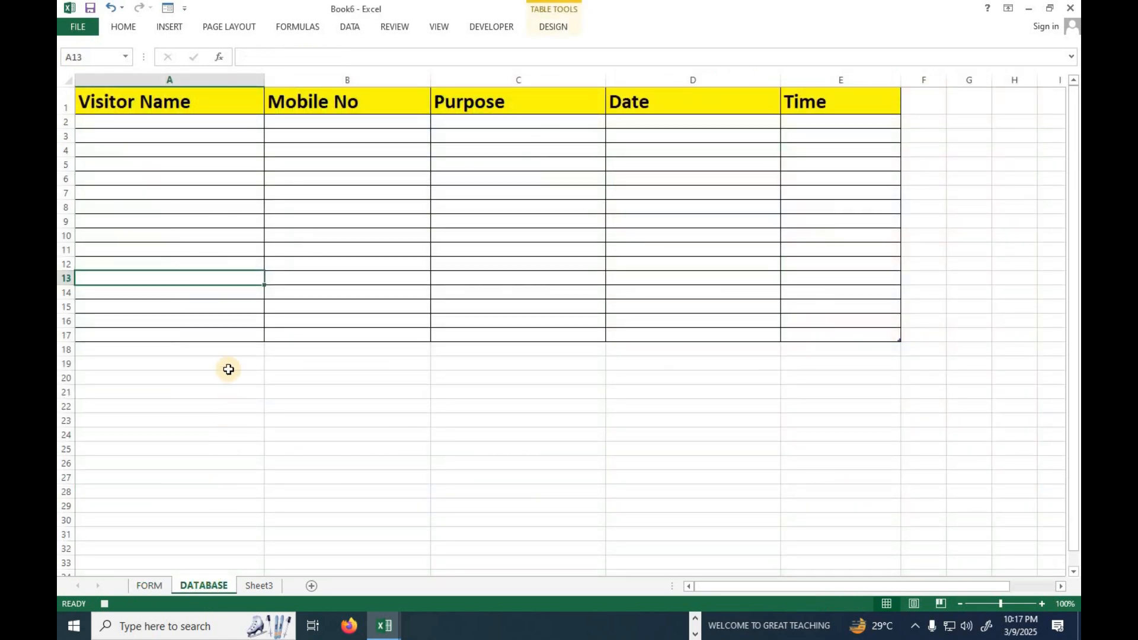
{"action": "key", "text": "ctrl+Home"}
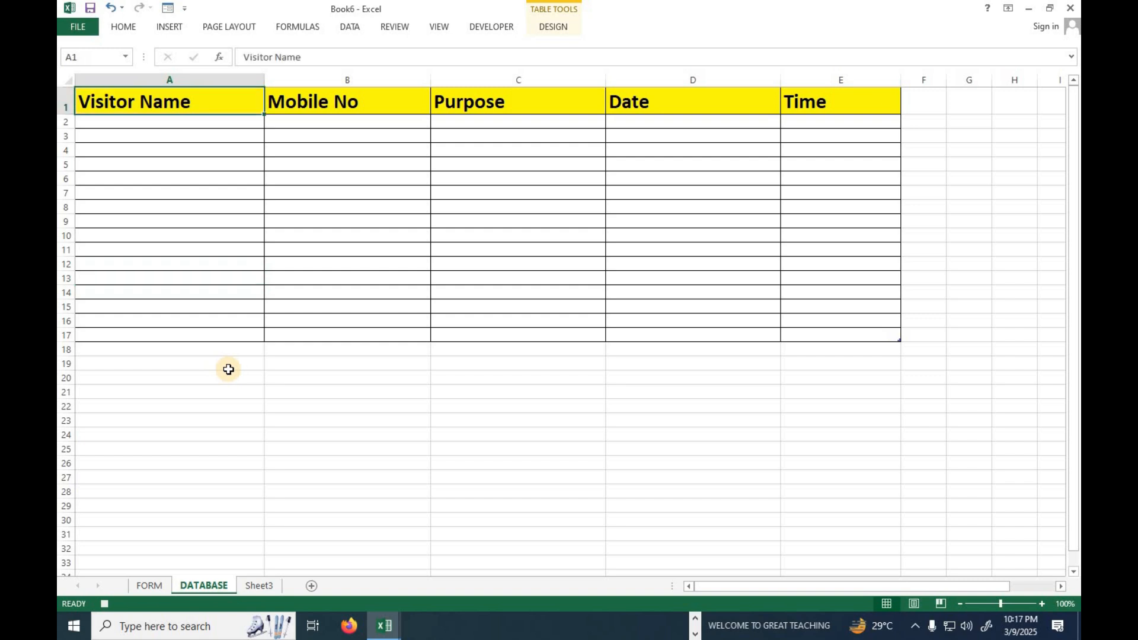
{"action": "left_click", "coordinate": [495, 27]}
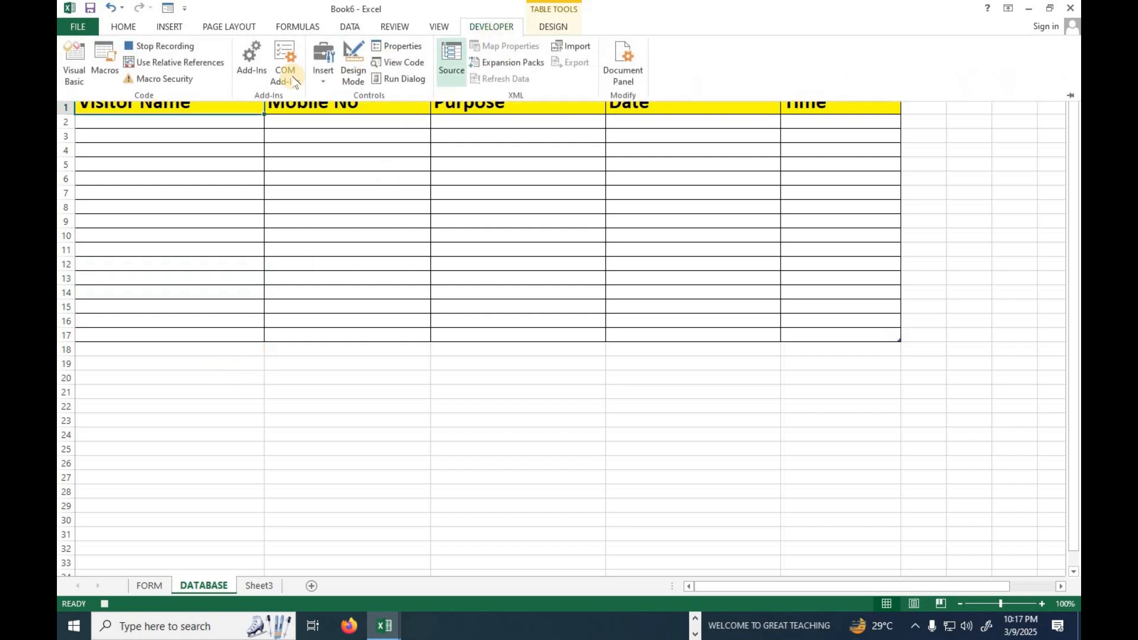
{"action": "left_click", "coordinate": [200, 64]}
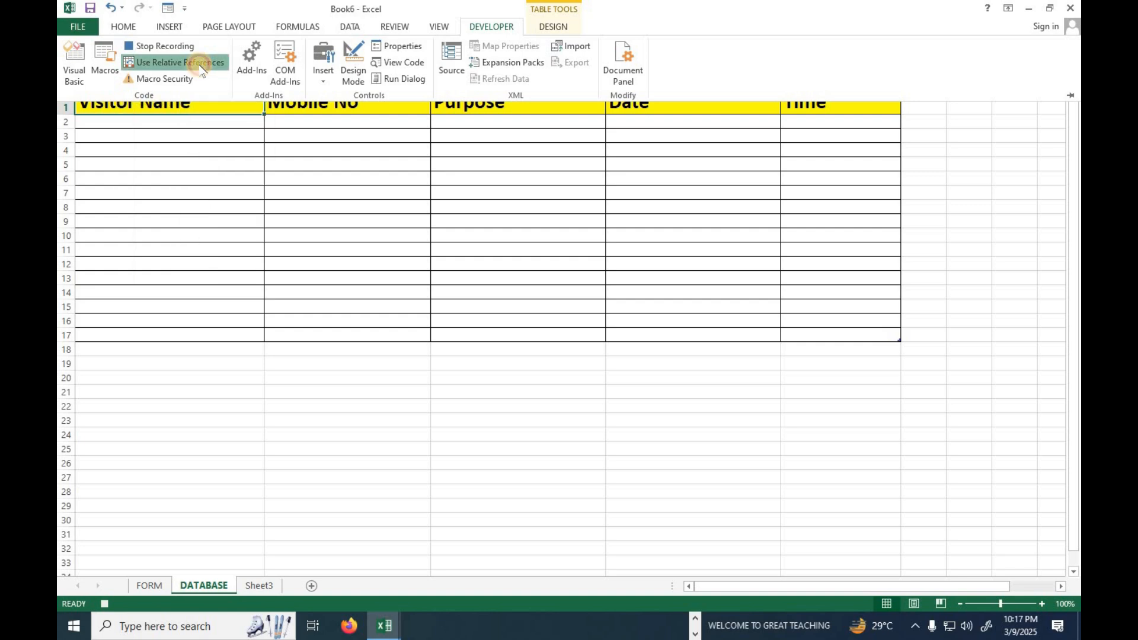
Paste the copied visitor entry into row 2 of the DATABASE table, starting at A2, as transposed values only.
{"action": "left_click", "coordinate": [202, 106]}
{"action": "key", "text": "Down"}
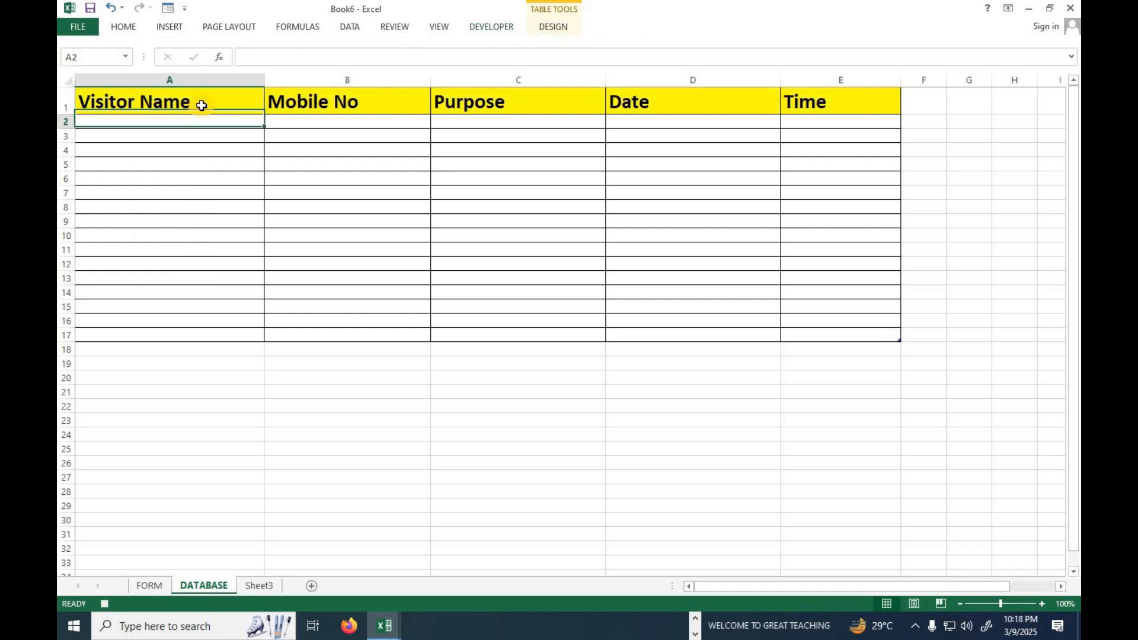
{"action": "key", "text": "ctrl+alt+v"}
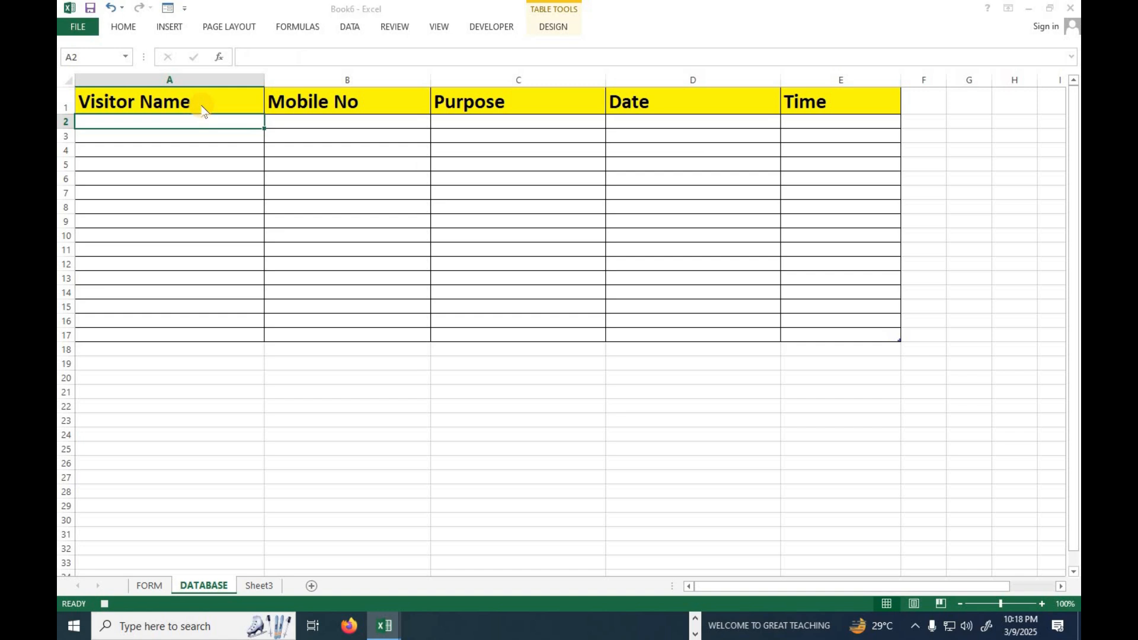
{"action": "left_click", "coordinate": [446, 228]}
{"action": "left_click", "coordinate": [578, 348]}
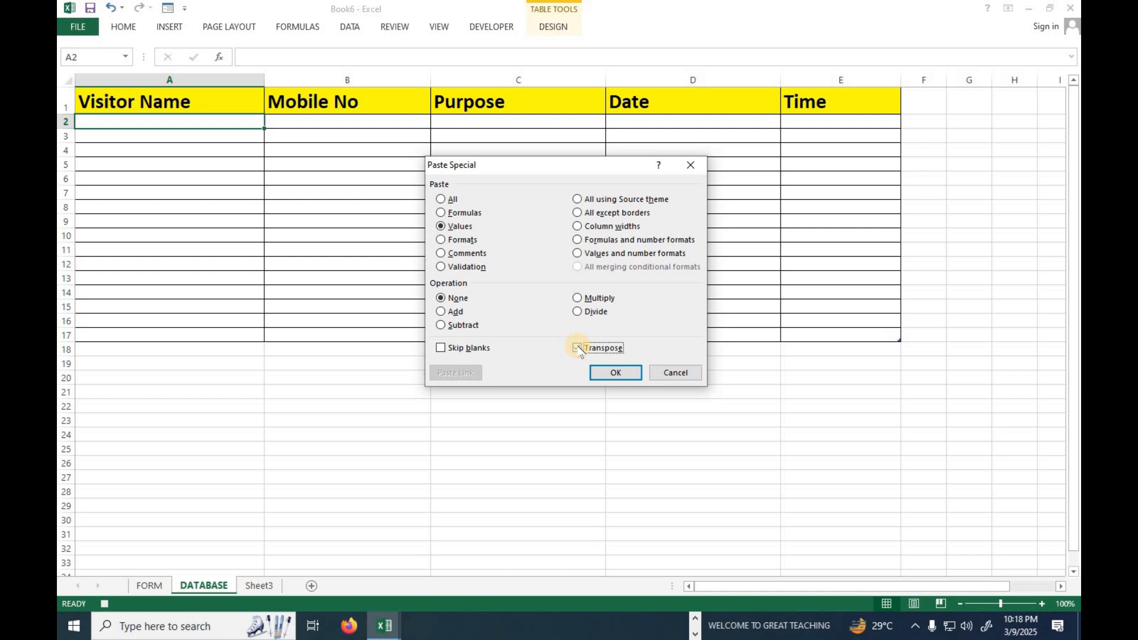
{"action": "left_click", "coordinate": [615, 372]}
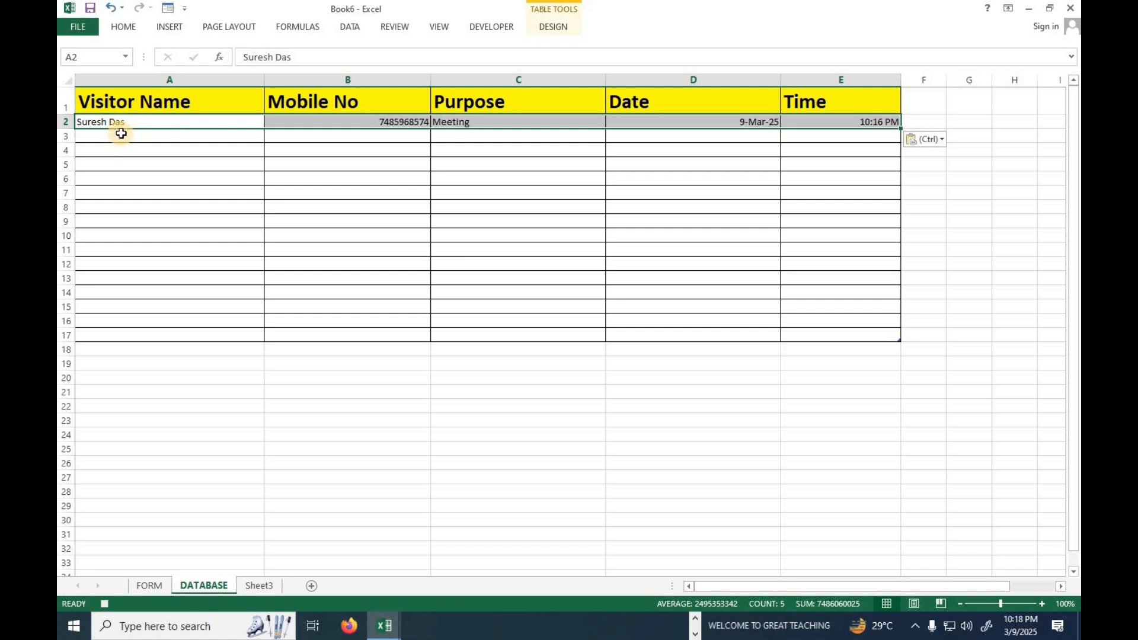
Select cell A3 below the pasted record and turn off relative references for the macro recording.
{"action": "left_click", "coordinate": [91, 135]}
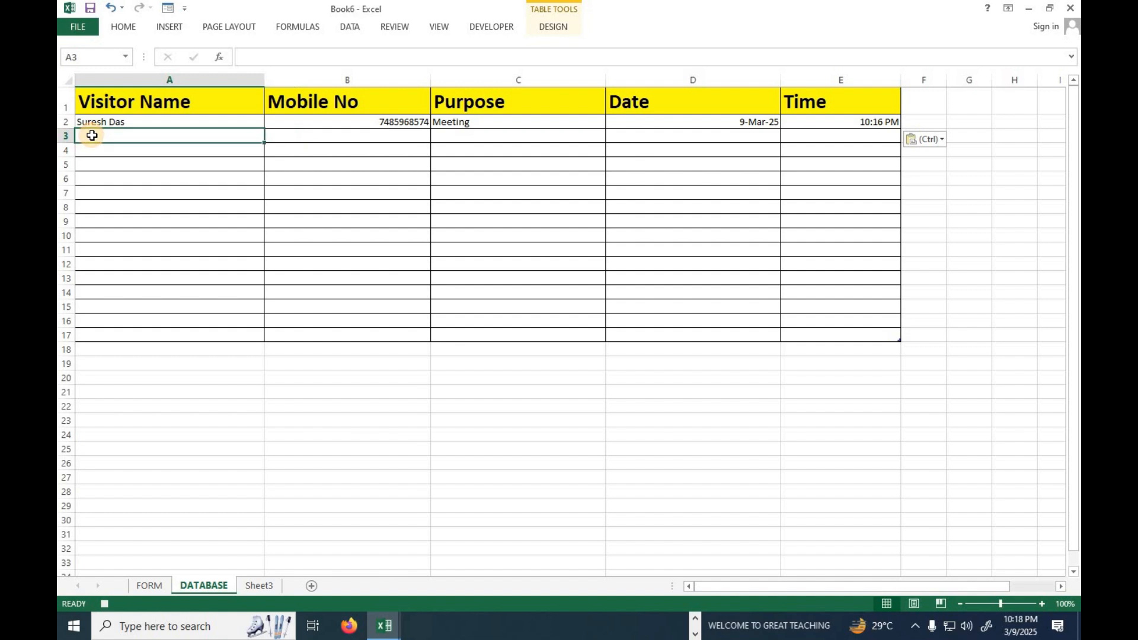
{"action": "left_click", "coordinate": [494, 27]}
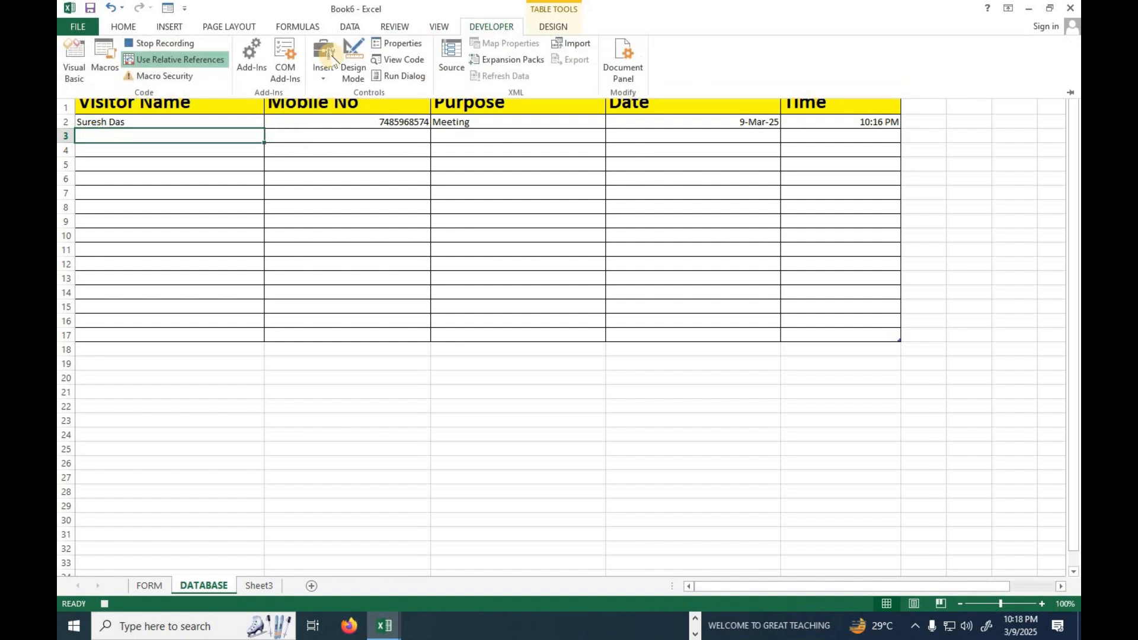
{"action": "left_click", "coordinate": [204, 64]}
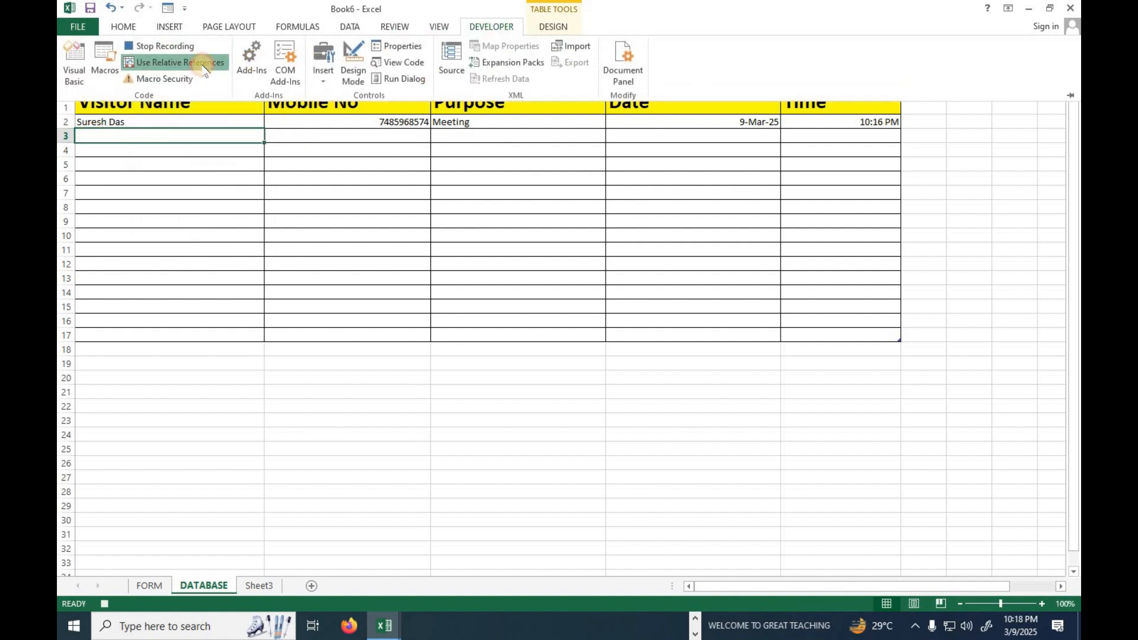
Clear the visitor name, mobile number and purpose entries in D7, D8 and D9 of the FORM sheet.
{"action": "left_click", "coordinate": [153, 585]}
{"action": "left_click", "coordinate": [153, 586]}
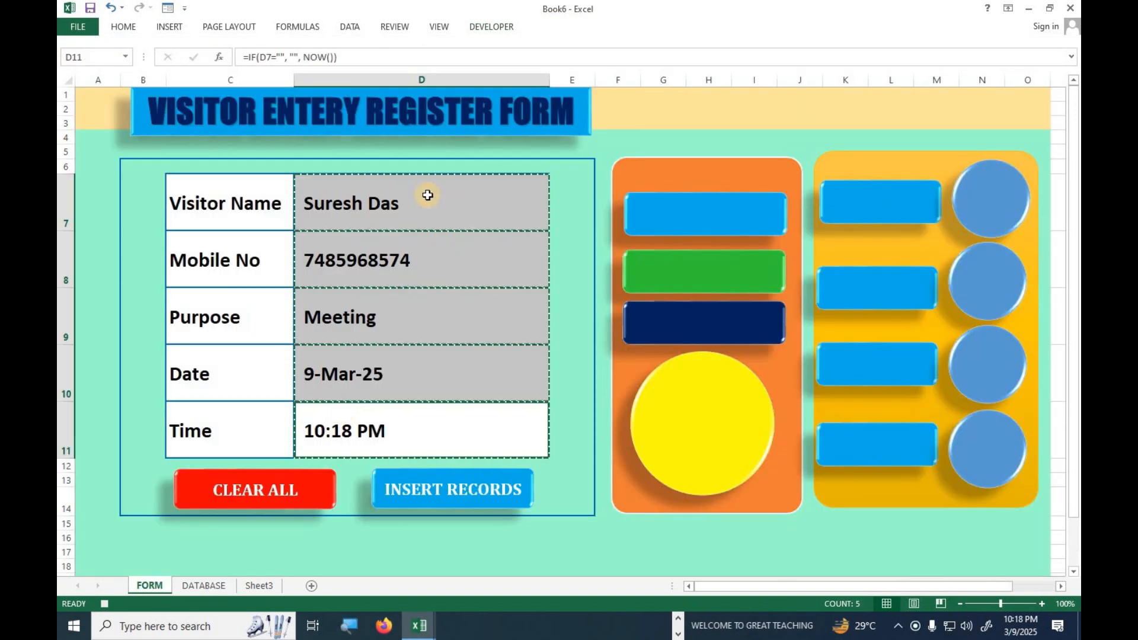
{"action": "left_click", "coordinate": [427, 196]}
{"action": "key", "text": "Delete"}
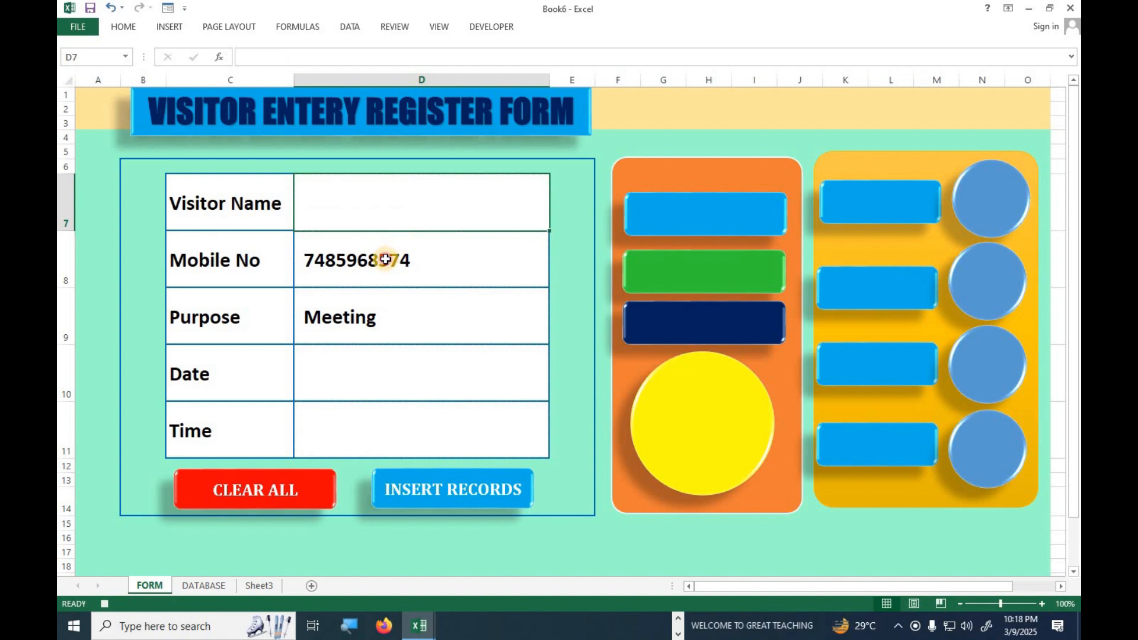
{"action": "left_click", "coordinate": [385, 260]}
{"action": "key", "text": "Delete"}
{"action": "left_click", "coordinate": [371, 328]}
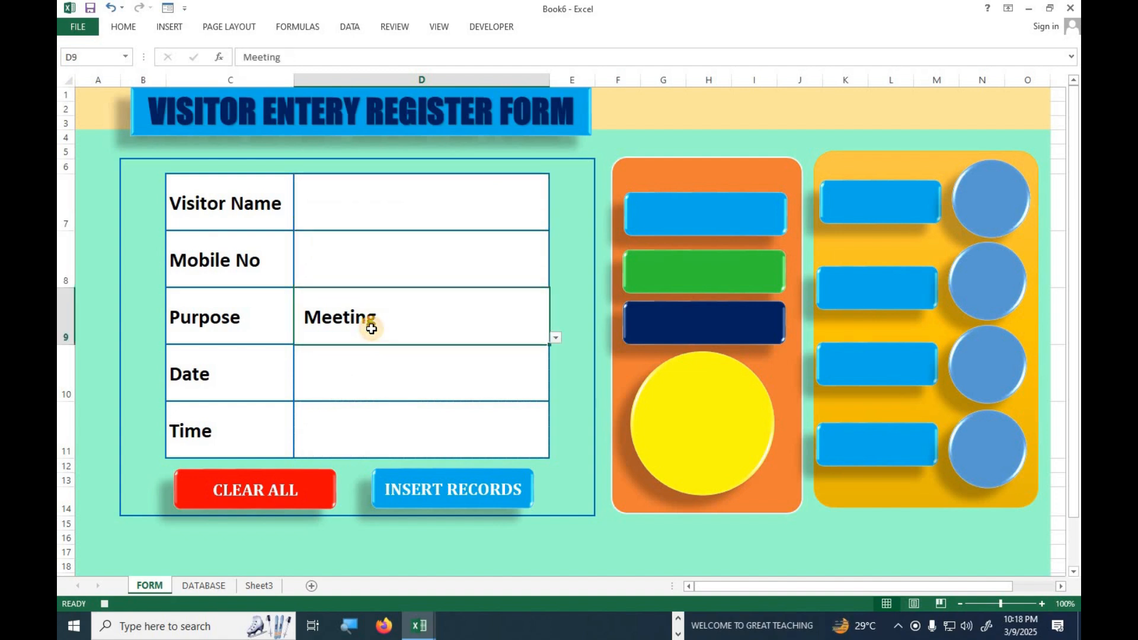
{"action": "key", "text": "Delete"}
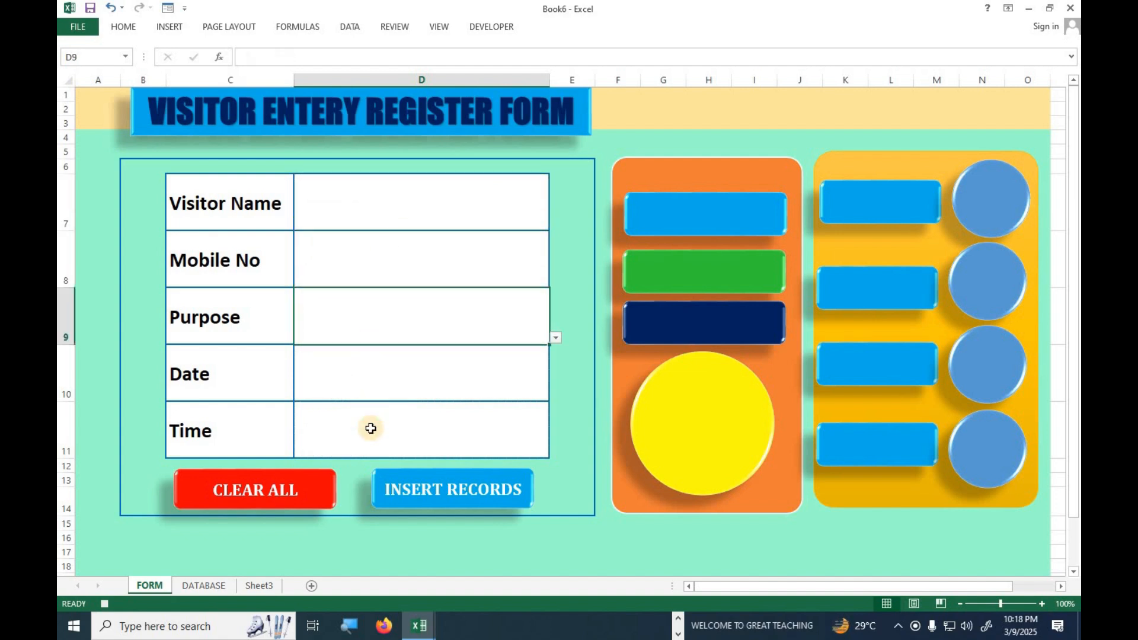
Select the visitor name cell D7 and stop the macro recording.
{"action": "left_click", "coordinate": [381, 208]}
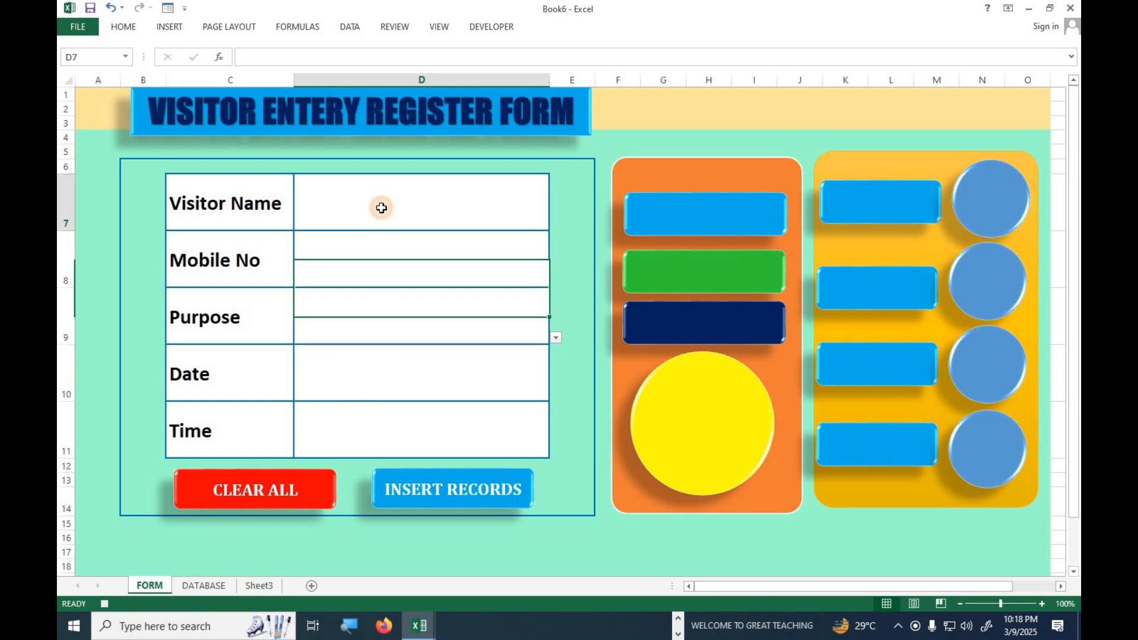
{"action": "left_click", "coordinate": [492, 27]}
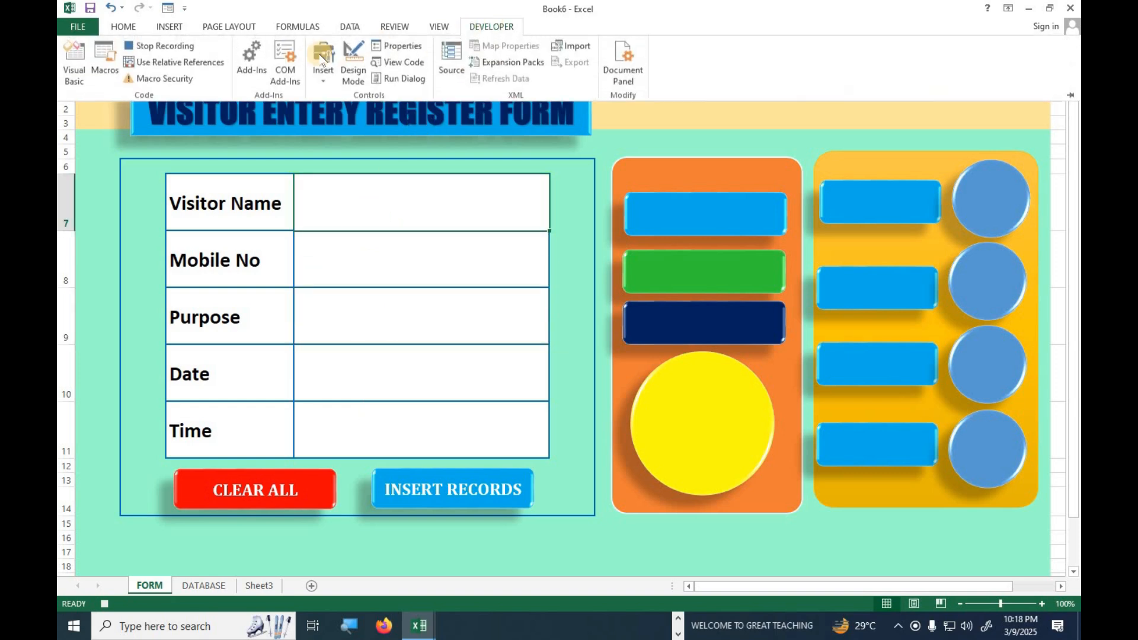
{"action": "left_click", "coordinate": [186, 52]}
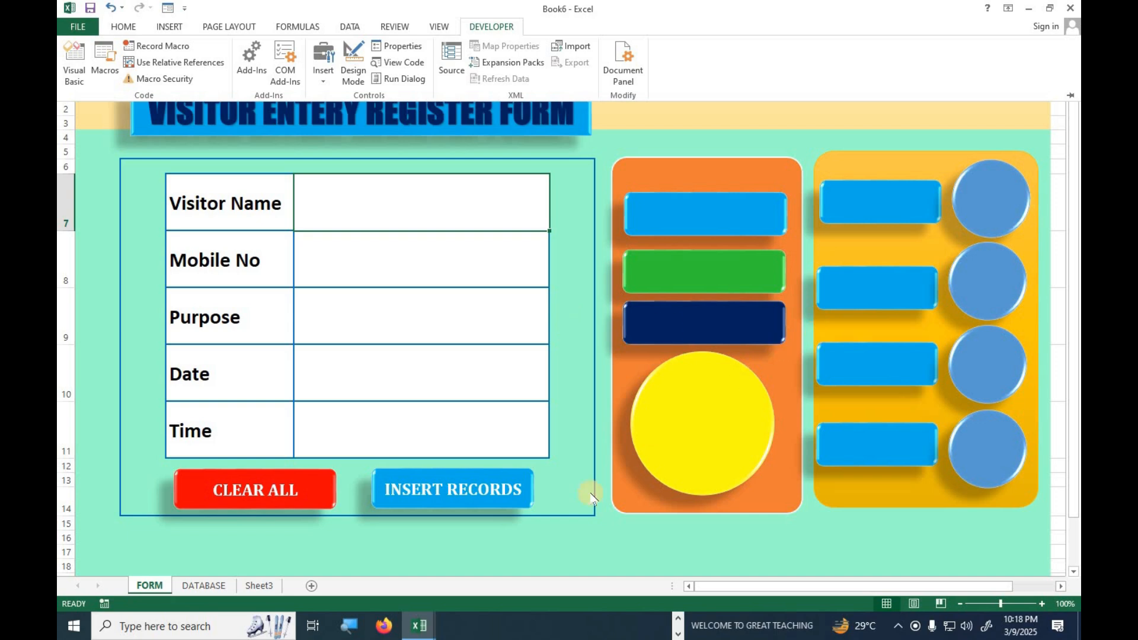
Assign the insert macro to the INSERT RECORDS shape on the form.
{"action": "left_click", "coordinate": [464, 488]}
{"action": "right_click", "coordinate": [467, 488]}
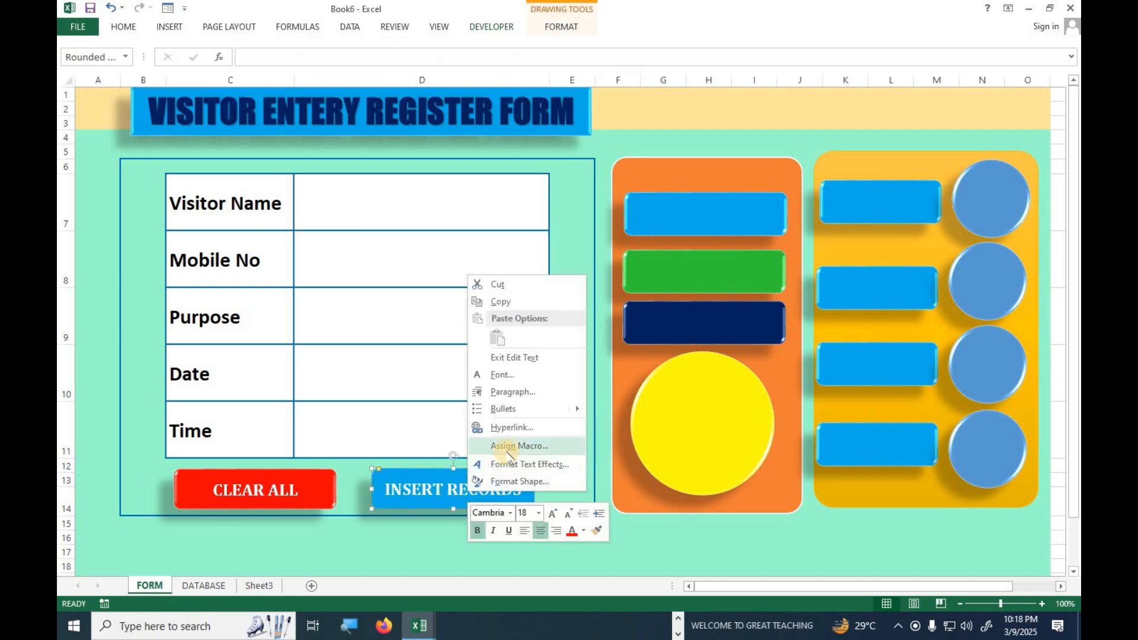
{"action": "left_click", "coordinate": [508, 449]}
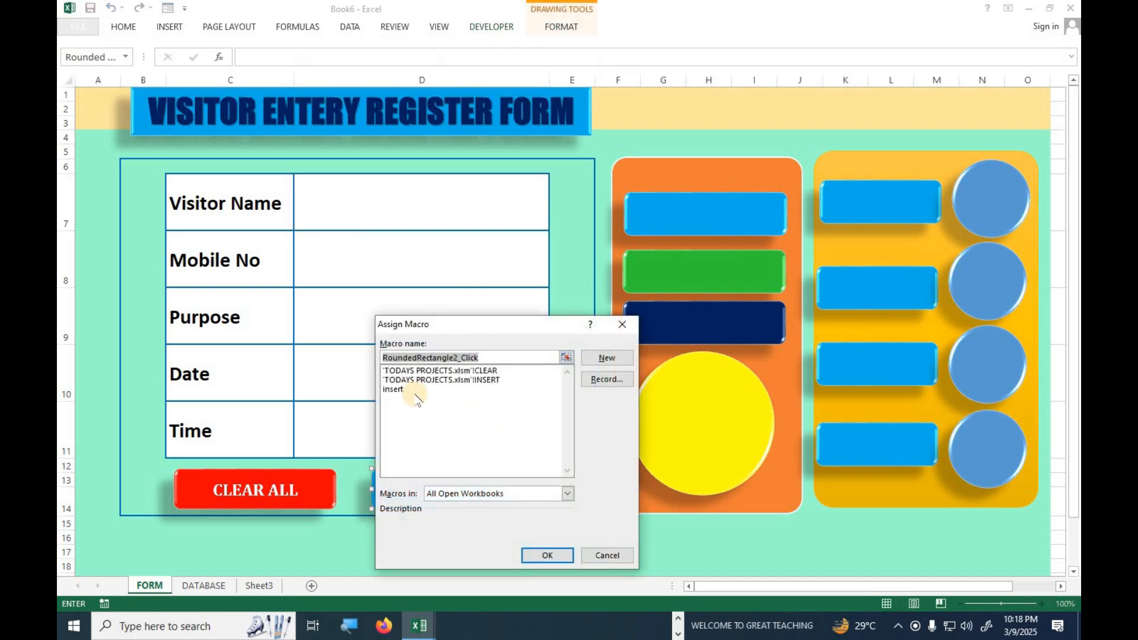
{"action": "left_click", "coordinate": [393, 389]}
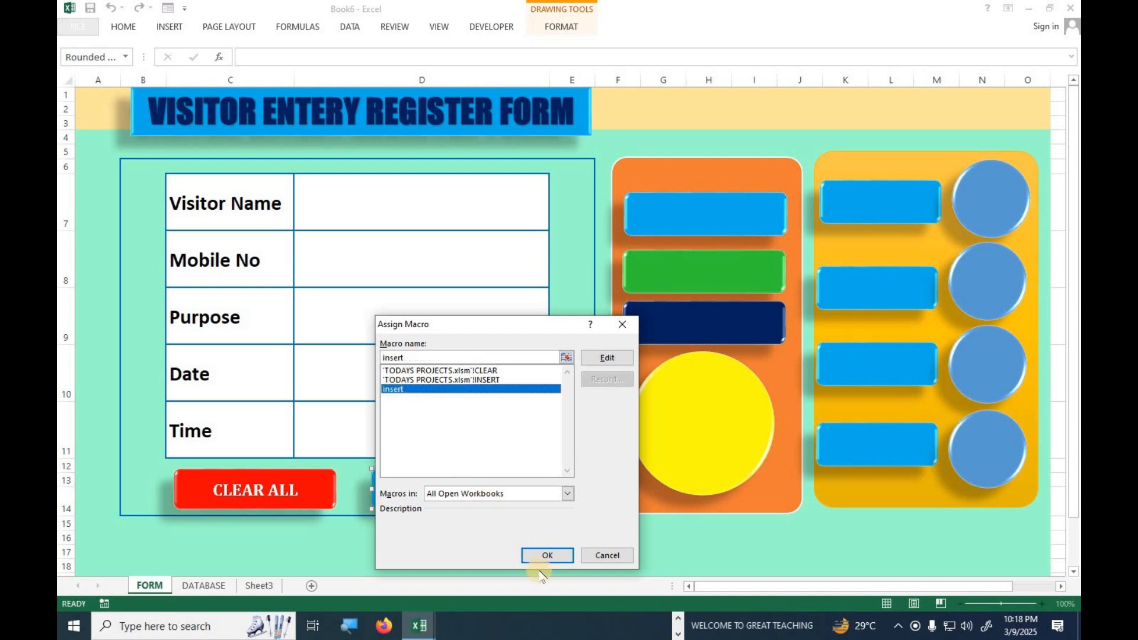
{"action": "left_click", "coordinate": [536, 555]}
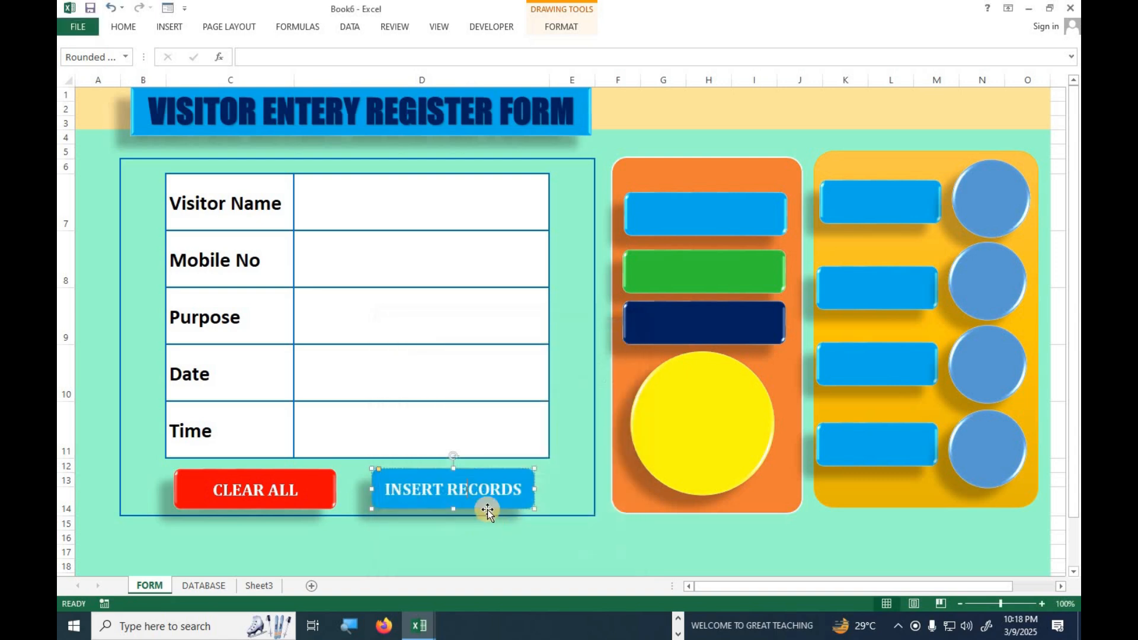
Enter a test visitor's full name in D7 and a 10-digit mobile number in D8.
{"action": "left_click", "coordinate": [387, 213]}
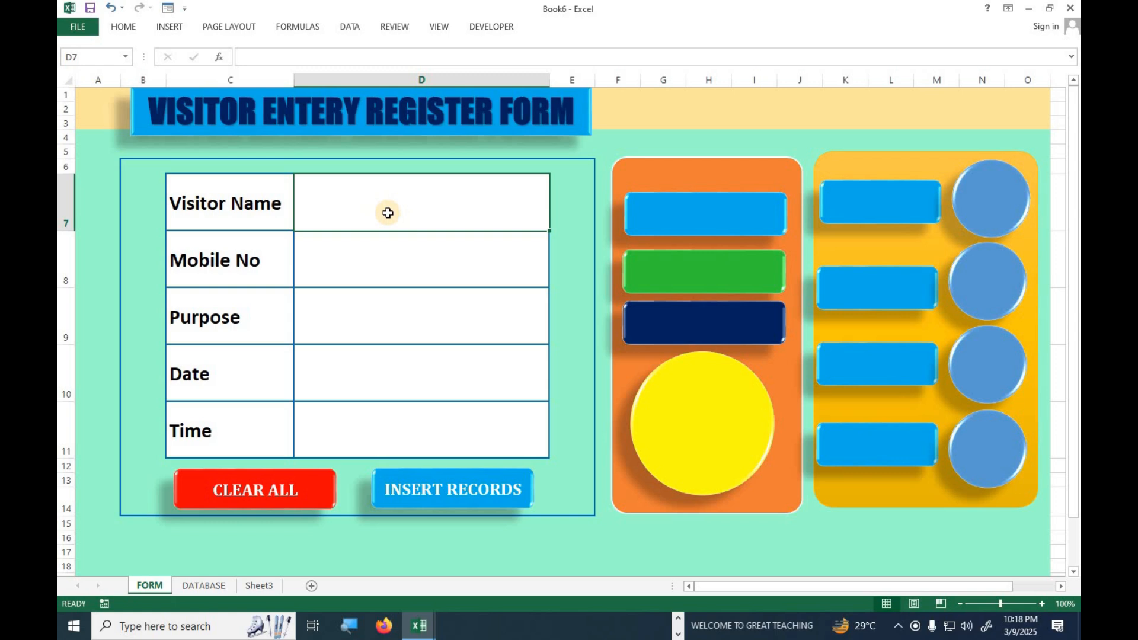
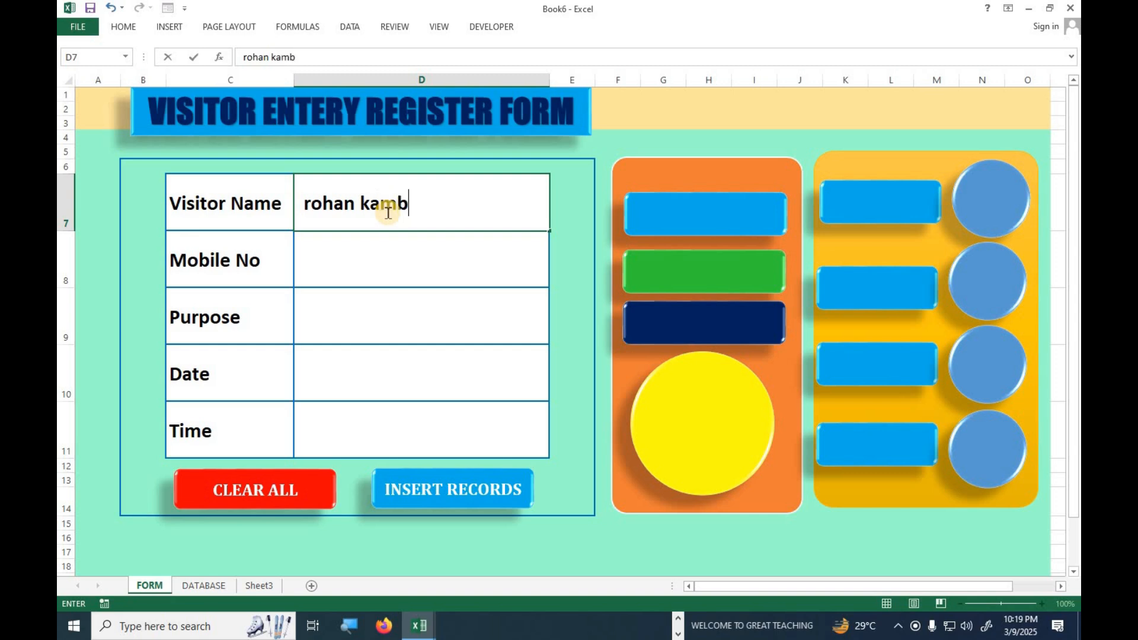
{"action": "key", "text": "Return"}
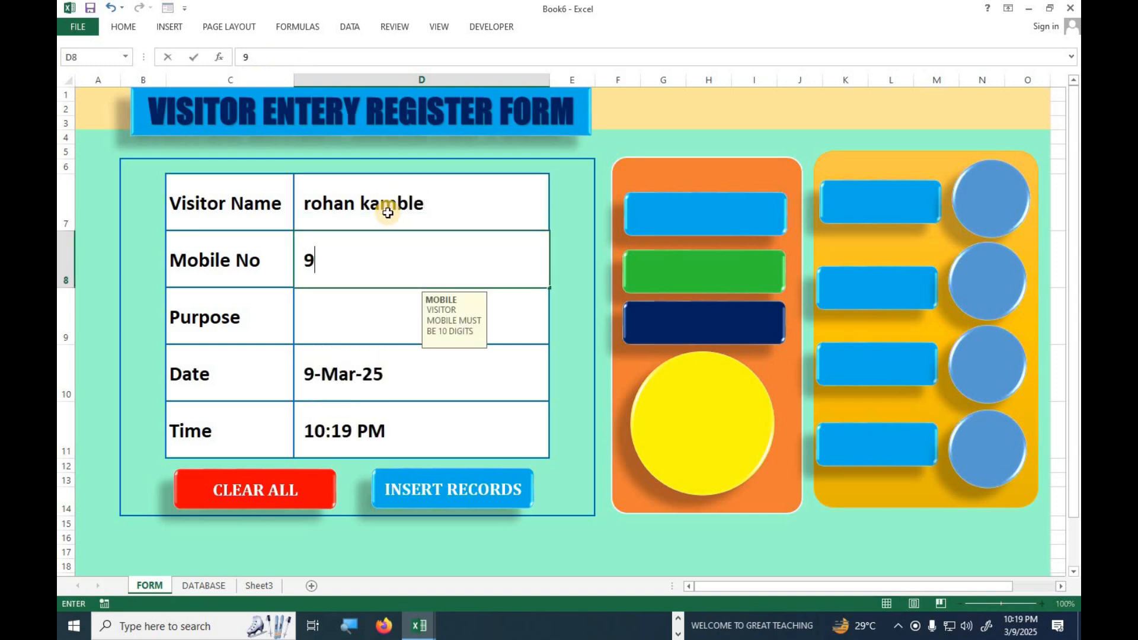
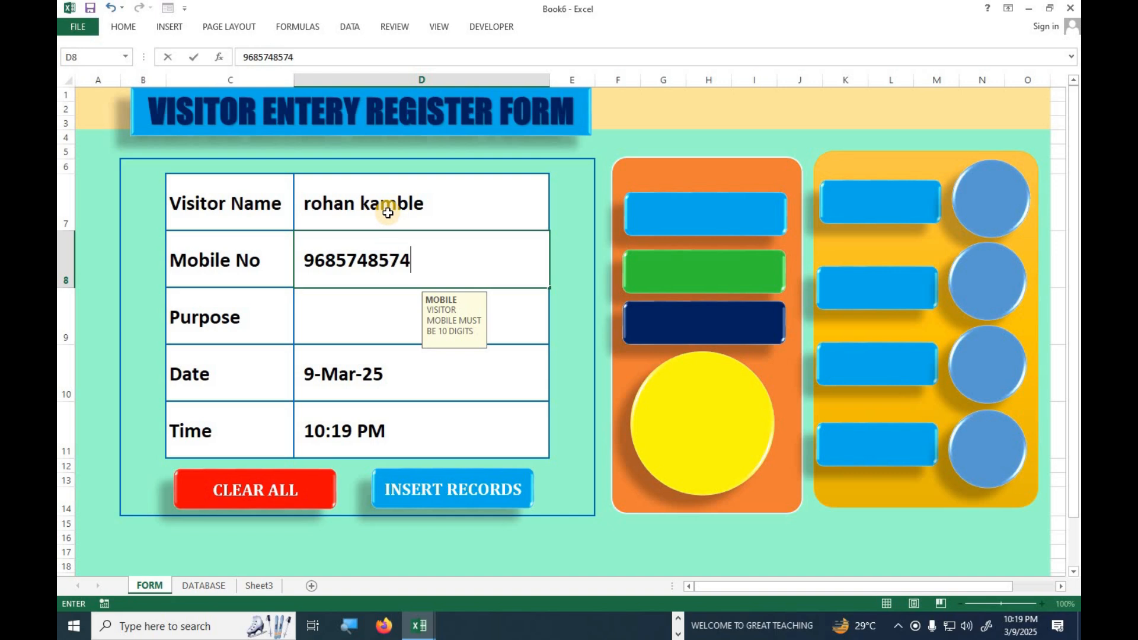
{"action": "key", "text": "Return"}
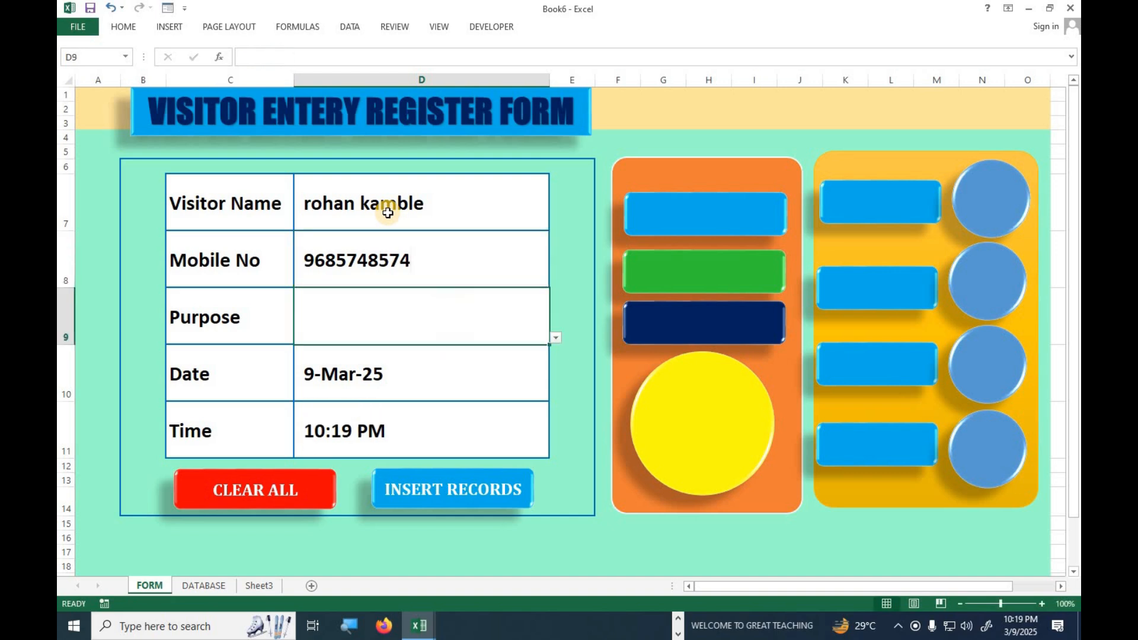
Set the purpose to Inquiry, insert the record with the assigned macro, and check it on the DATABASE sheet.
{"action": "left_click", "coordinate": [556, 338]}
{"action": "left_click", "coordinate": [386, 360]}
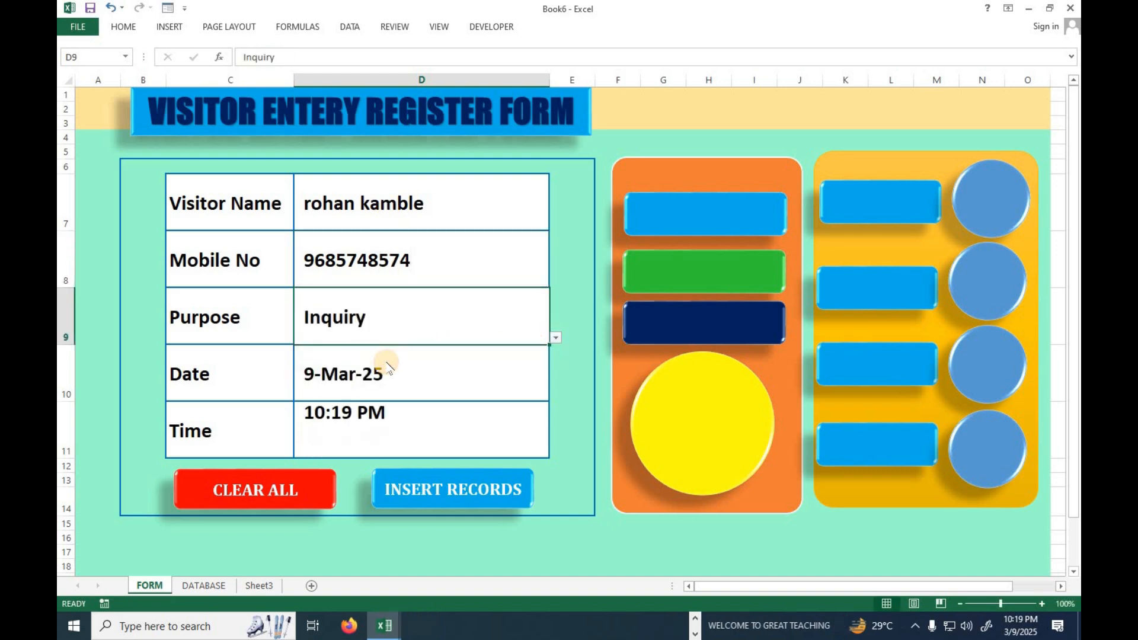
{"action": "left_click", "coordinate": [438, 488]}
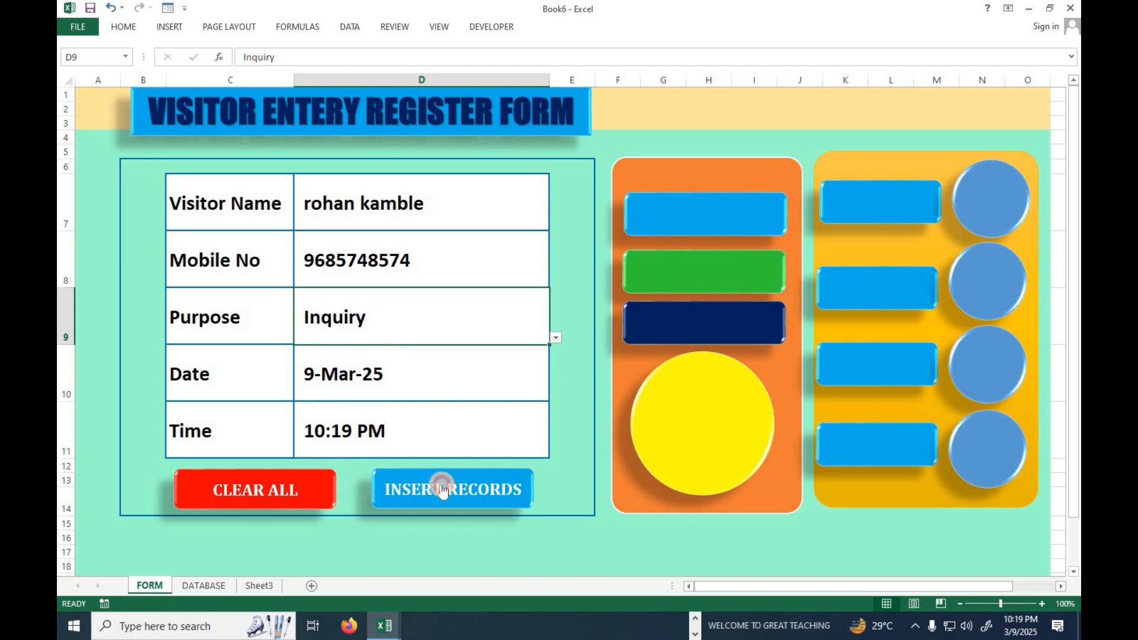
{"action": "left_click", "coordinate": [203, 585]}
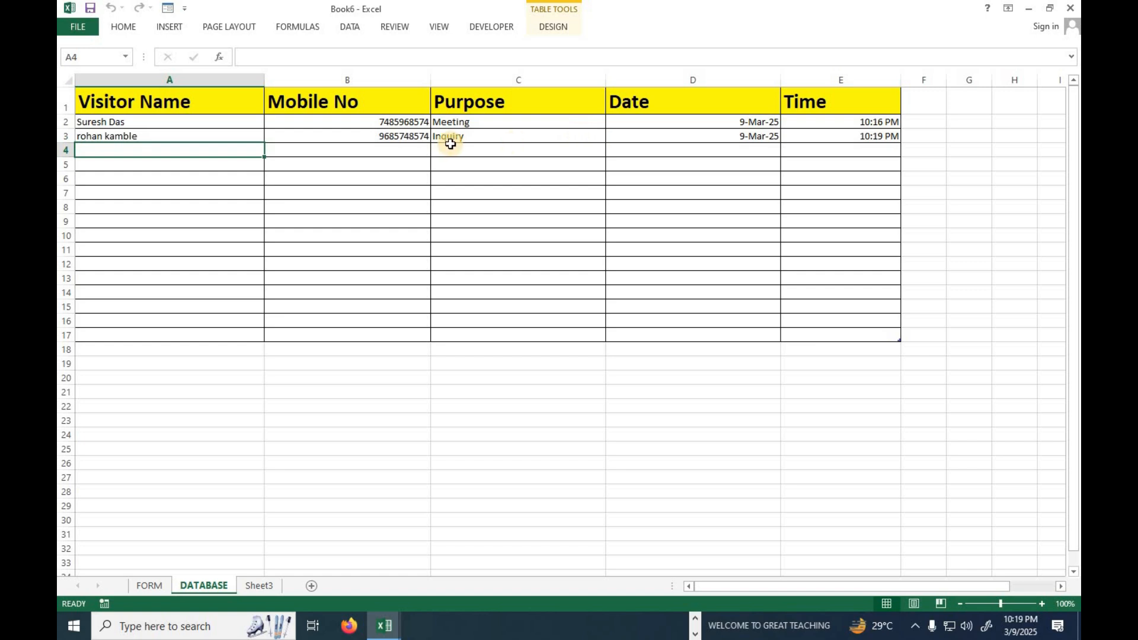
Center the contents of the whole DATABASE table, A1 to E17, and enlarge the font to size 26.
{"action": "left_click_drag", "start_coordinate": [189, 105], "coordinate": [826, 325]}
{"action": "left_click", "coordinate": [123, 27]}
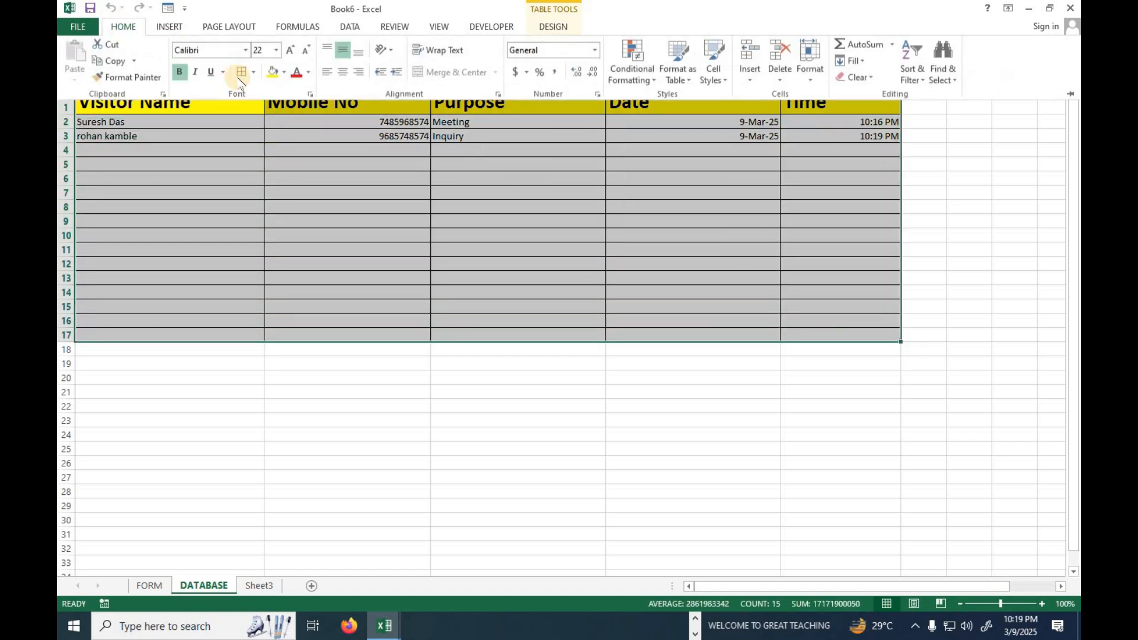
{"action": "left_click", "coordinate": [343, 72]}
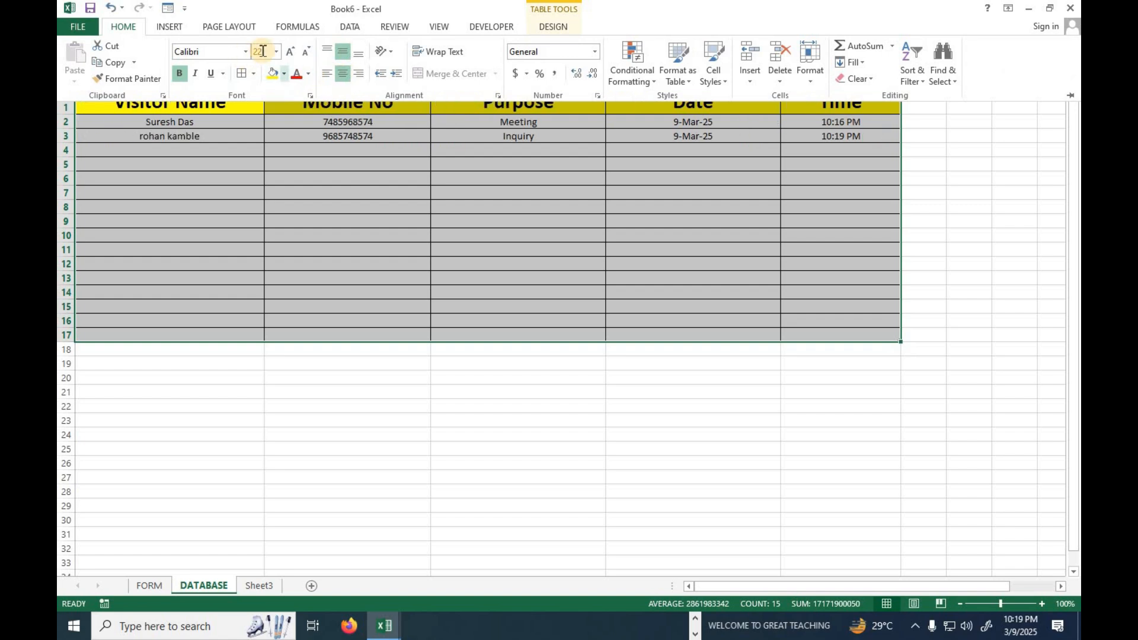
{"action": "left_click", "coordinate": [290, 50]}
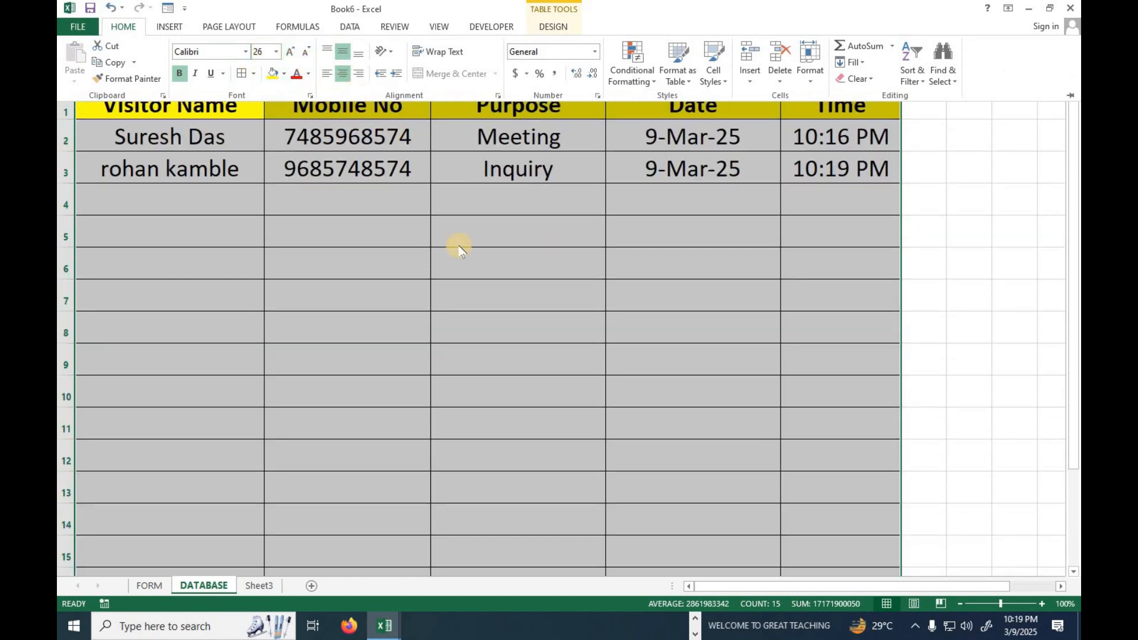
{"action": "left_click", "coordinate": [252, 216]}
{"action": "left_click", "coordinate": [177, 196]}
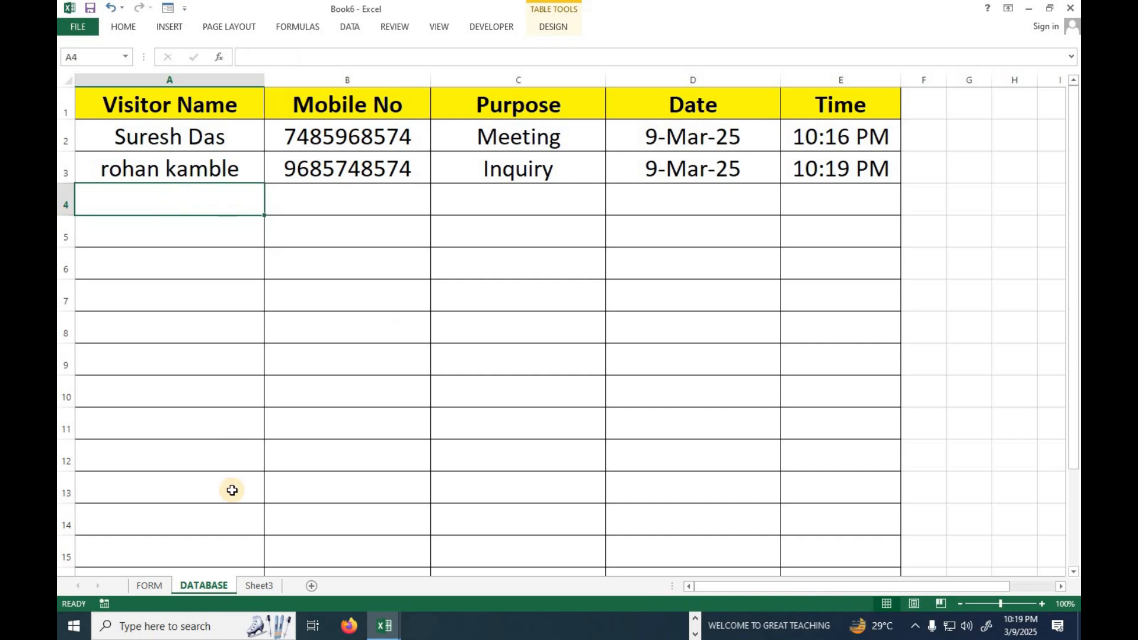
On the FORM sheet, enter another test visitor's full name in D7 and a 10-digit mobile number in D8.
{"action": "left_click", "coordinate": [150, 586]}
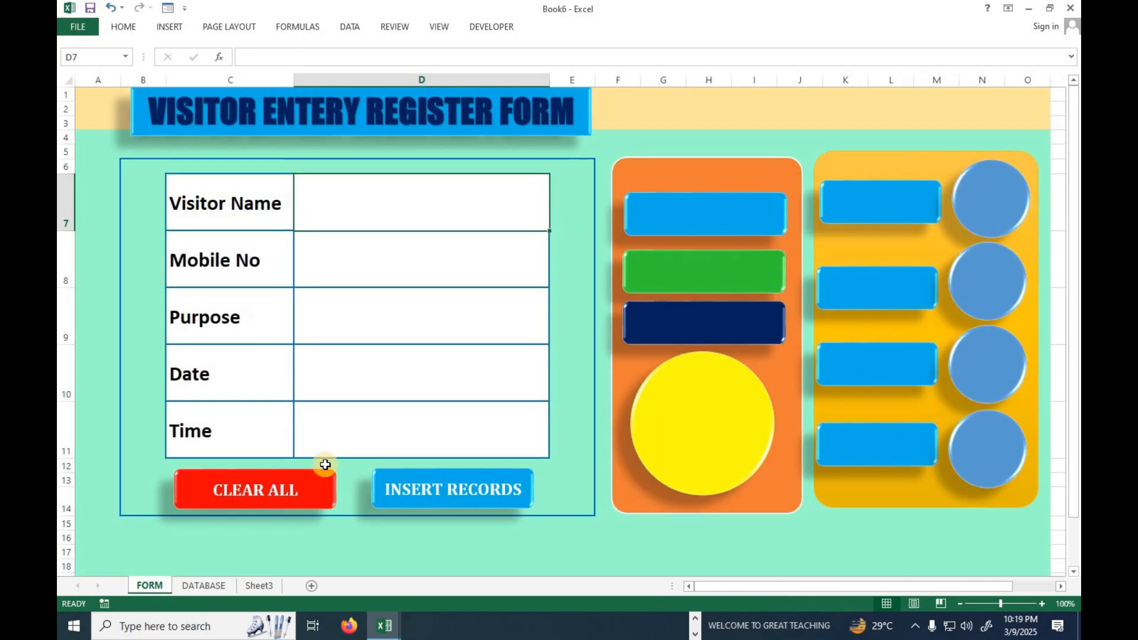
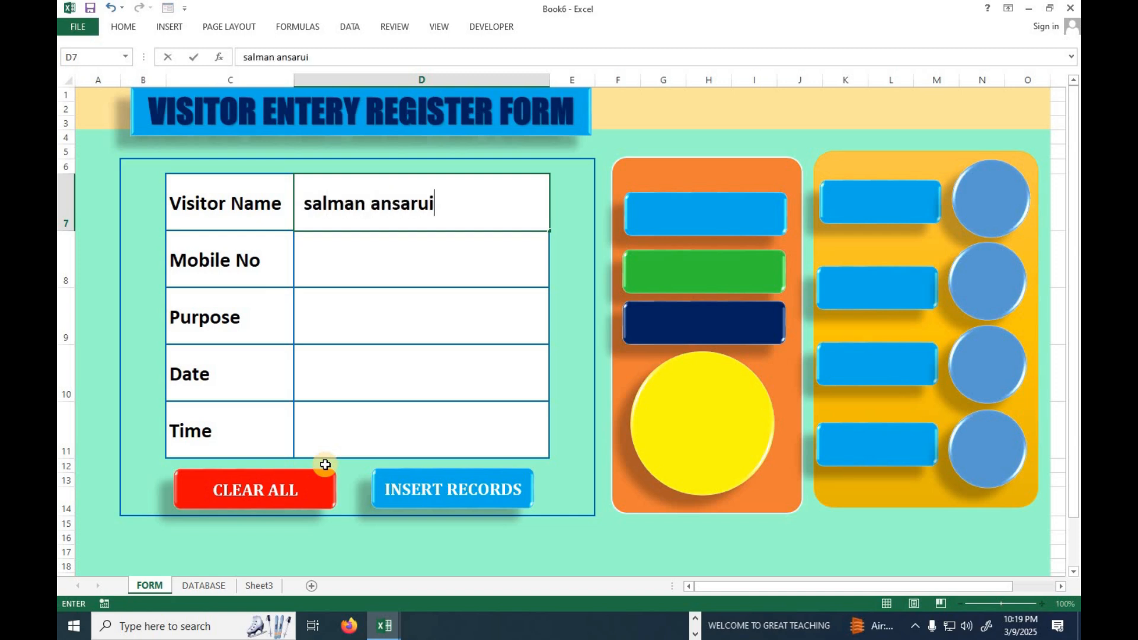
{"action": "key", "text": "Return"}
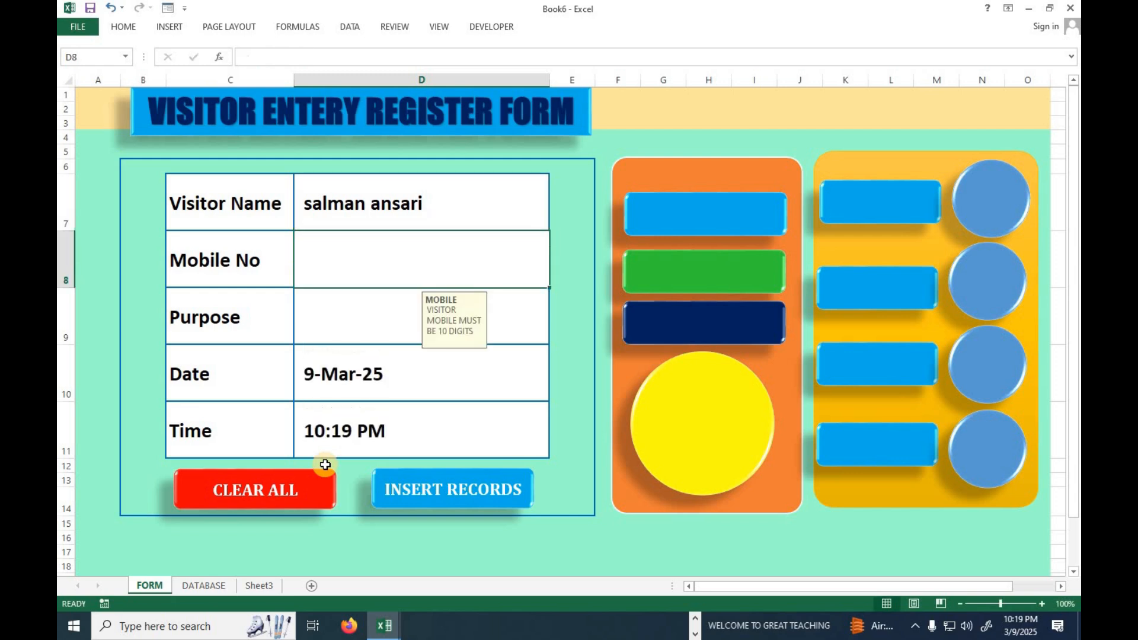
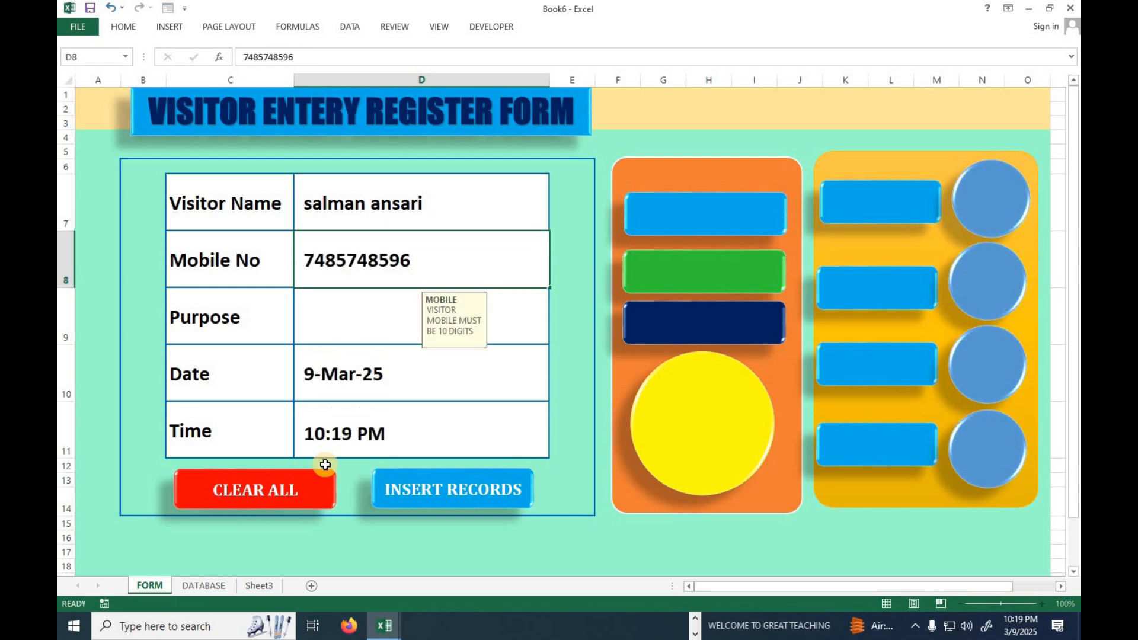
{"action": "key", "text": "Return"}
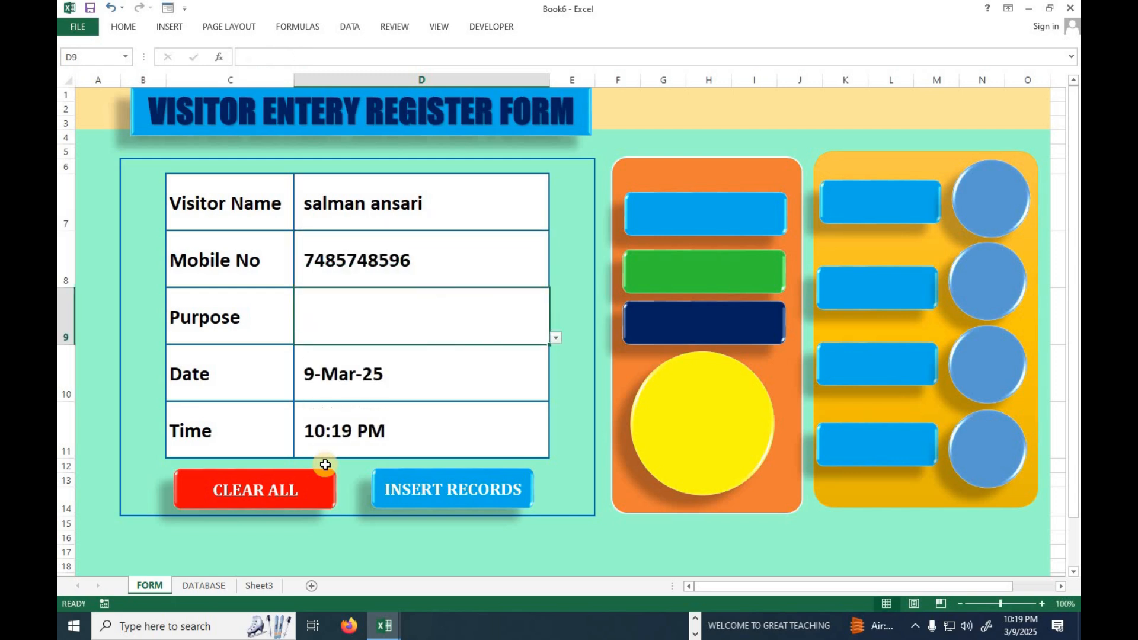
Set the visitor's purpose to Meeting, insert the record into the table, and check it on the DATABASE sheet.
{"action": "left_click", "coordinate": [556, 338]}
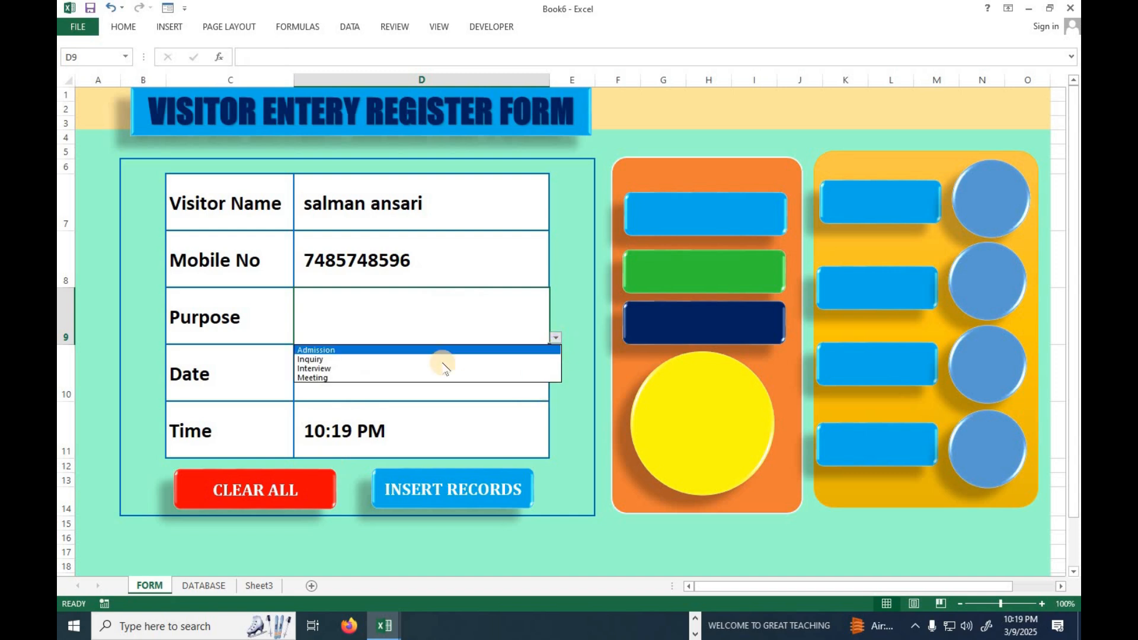
{"action": "left_click", "coordinate": [398, 377]}
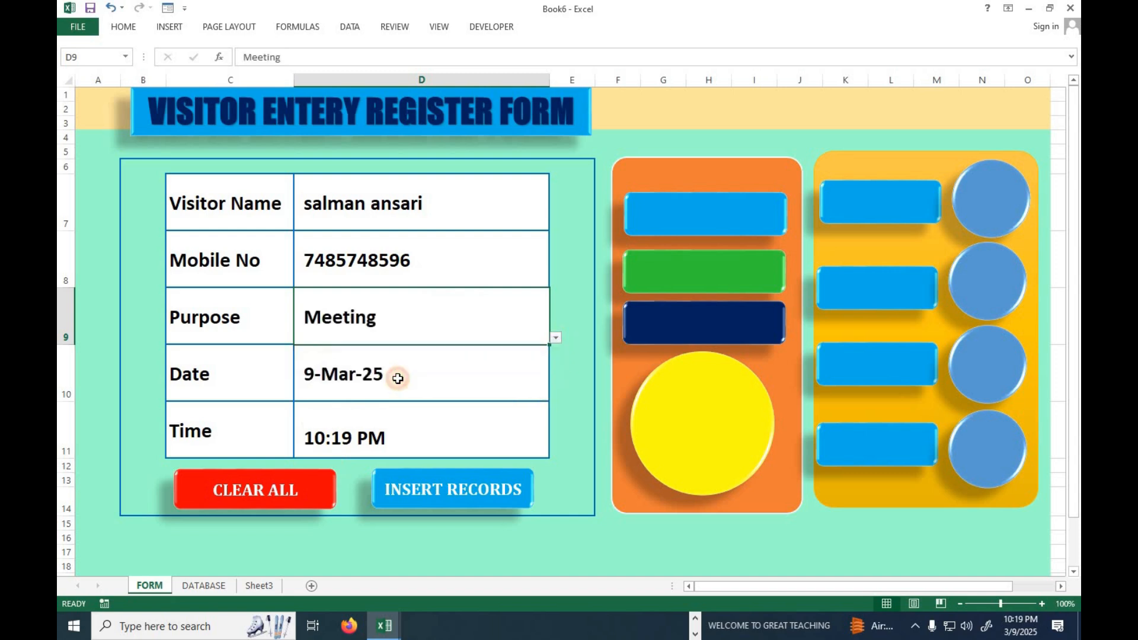
{"action": "left_click", "coordinate": [427, 491]}
{"action": "left_click", "coordinate": [204, 585]}
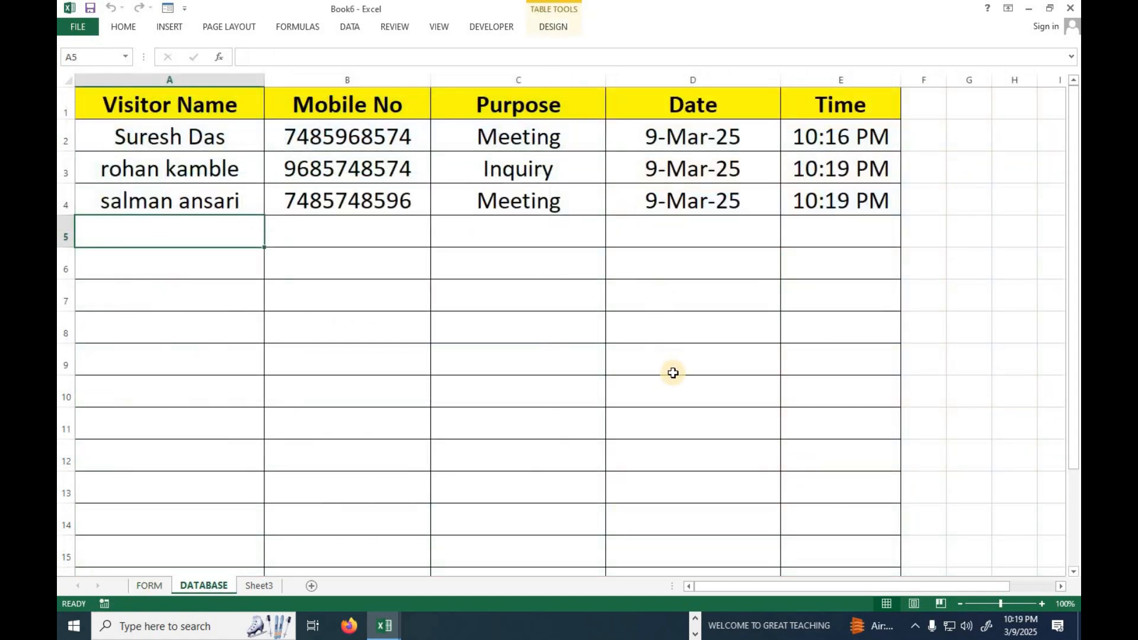
Return to the FORM sheet and fill in the next visitor's full name and 10-digit mobile number.
{"action": "left_click", "coordinate": [150, 585]}
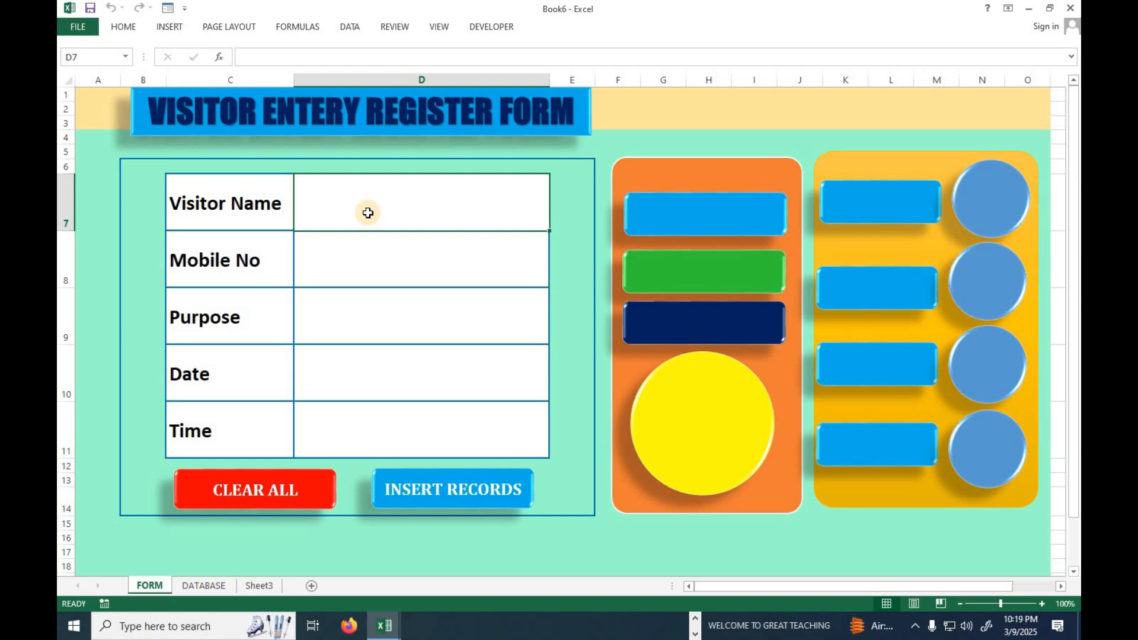
{"action": "key", "text": "Return"}
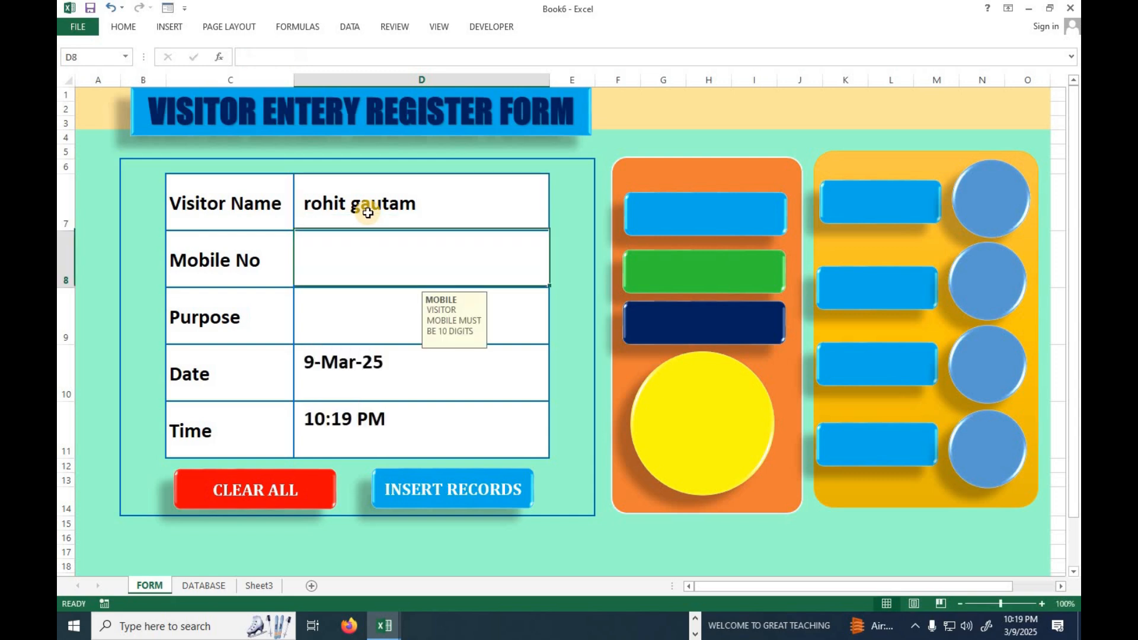
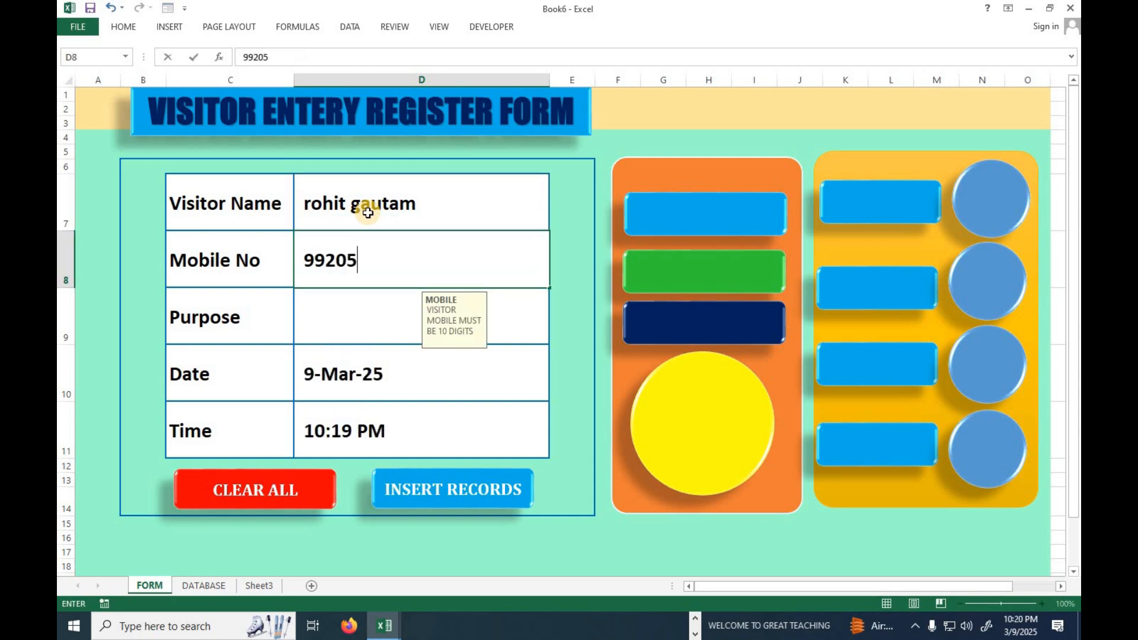
{"action": "key", "text": "Return"}
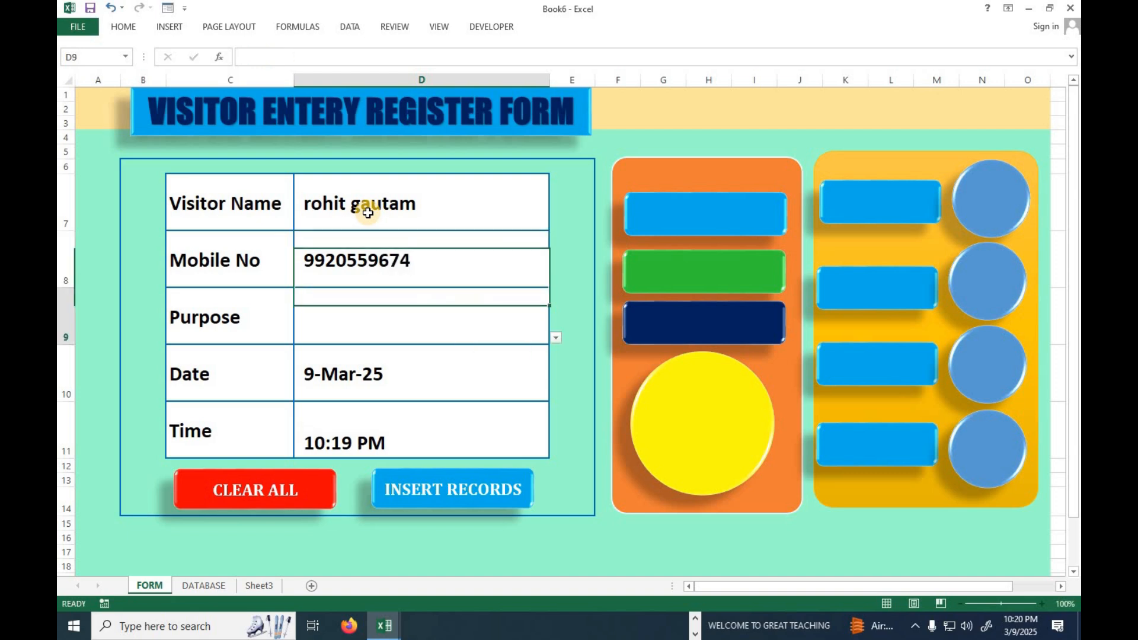
Choose Meeting as the purpose in D9, insert this visitor's record, and view the DATABASE sheet.
{"action": "left_click", "coordinate": [556, 338]}
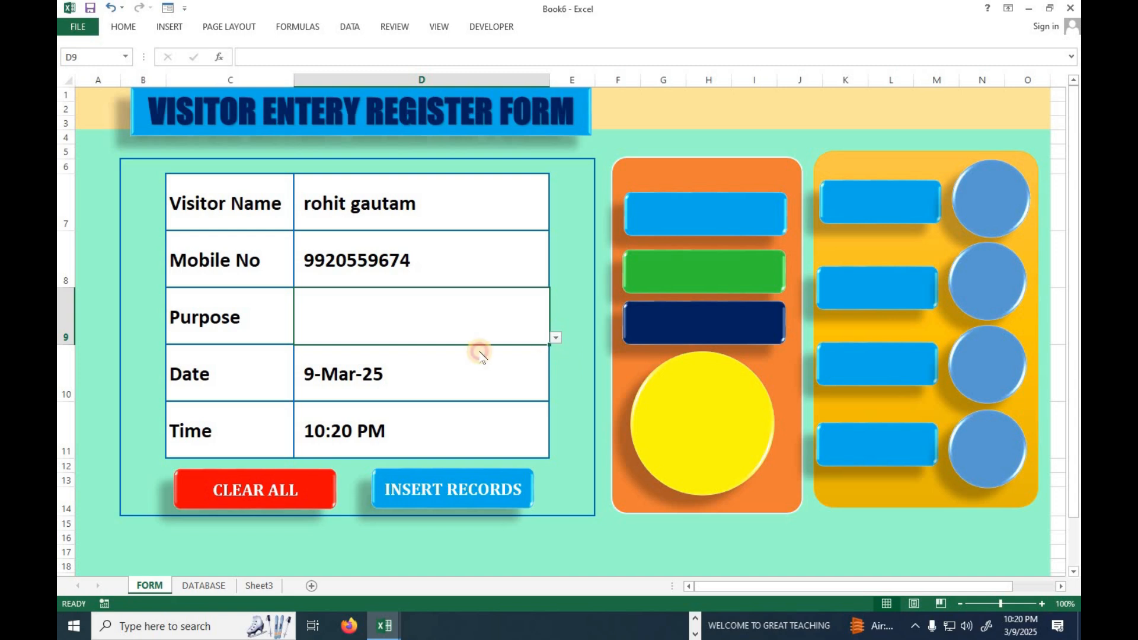
{"action": "left_click", "coordinate": [337, 376]}
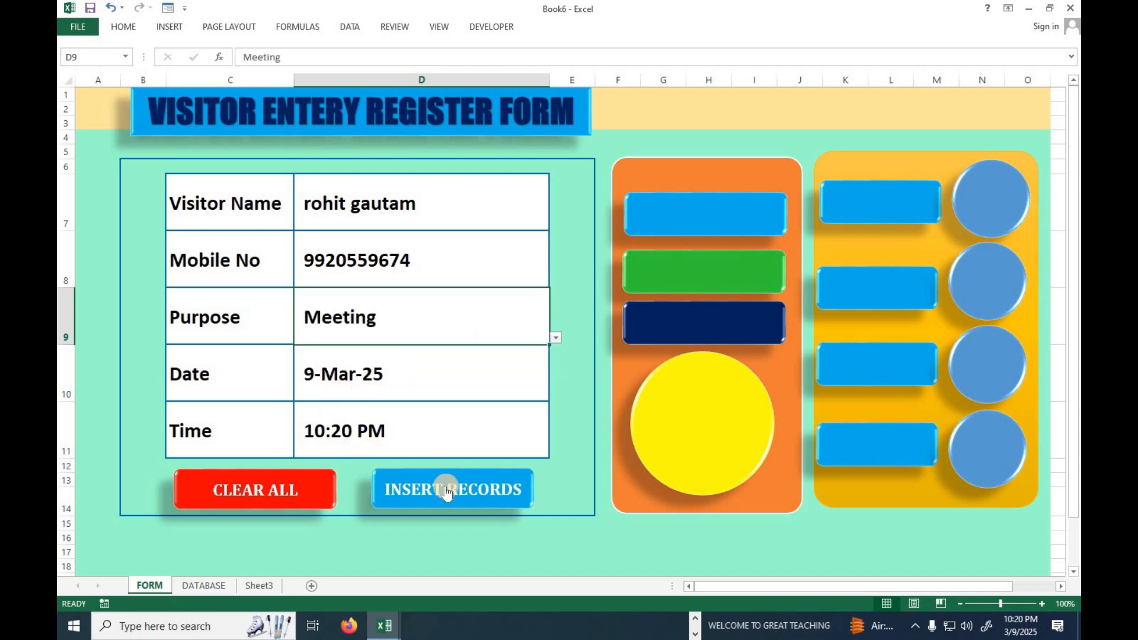
{"action": "left_click", "coordinate": [447, 492]}
{"action": "left_click", "coordinate": [200, 586]}
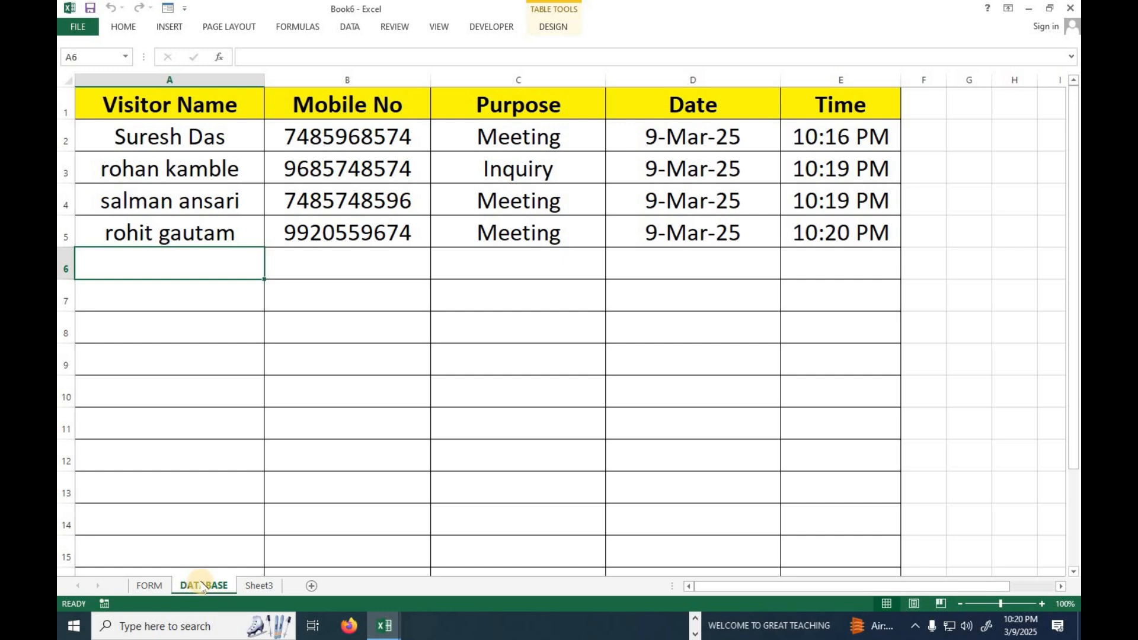
Start a further entry on the FORM sheet with a new visitor's full name in D7 and mobile number in D8.
{"action": "left_click", "coordinate": [158, 592]}
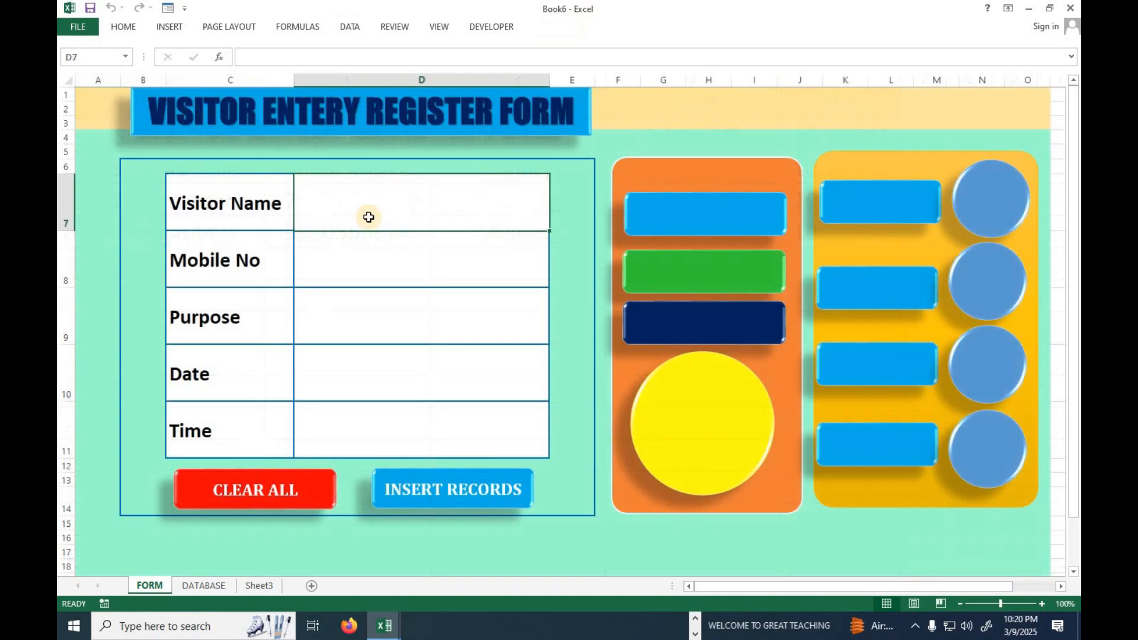
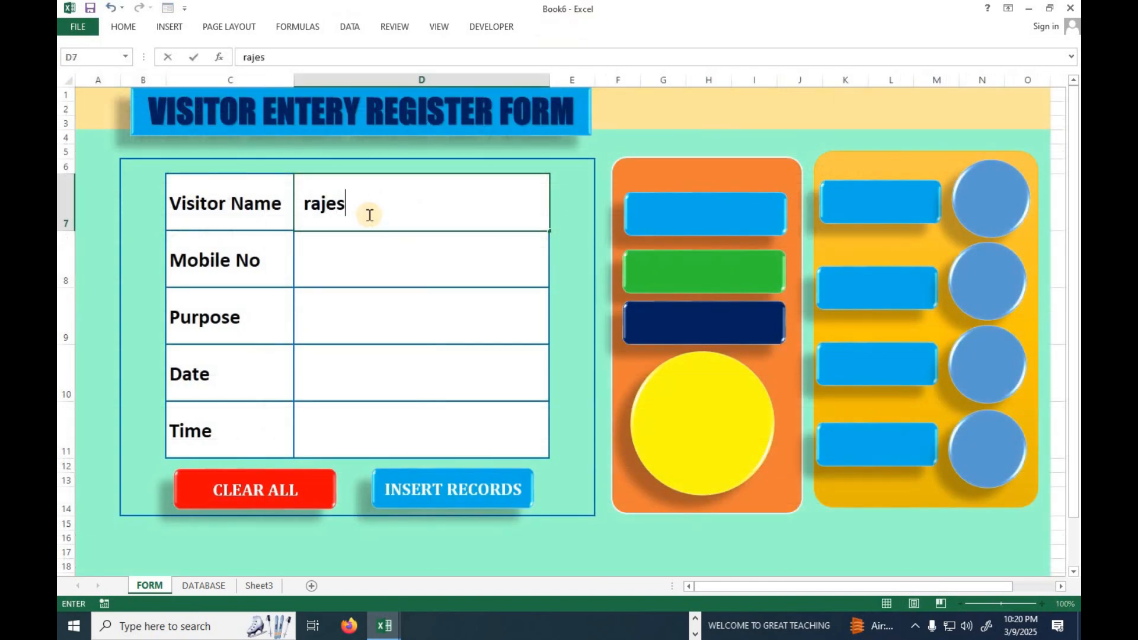
{"action": "key", "text": "Return"}
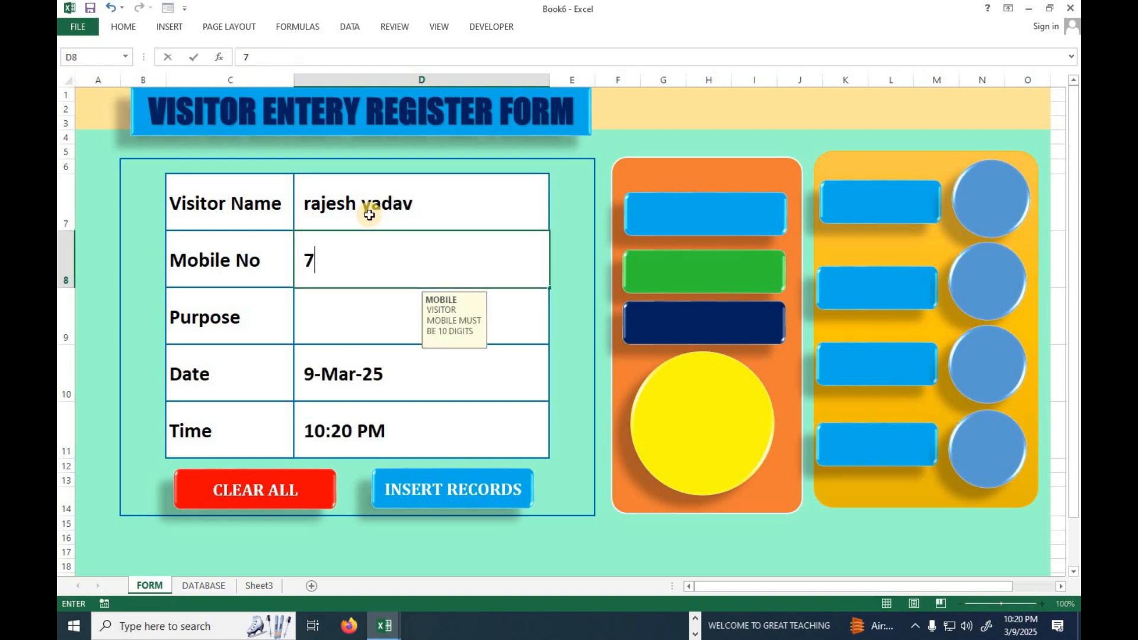
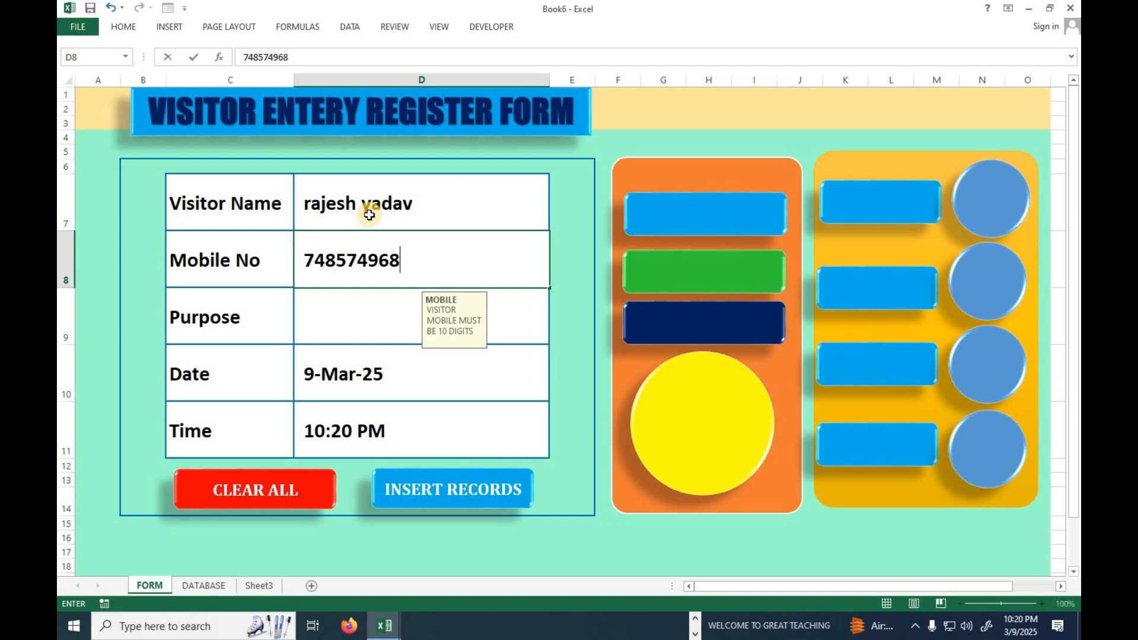
{"action": "key", "text": "Return"}
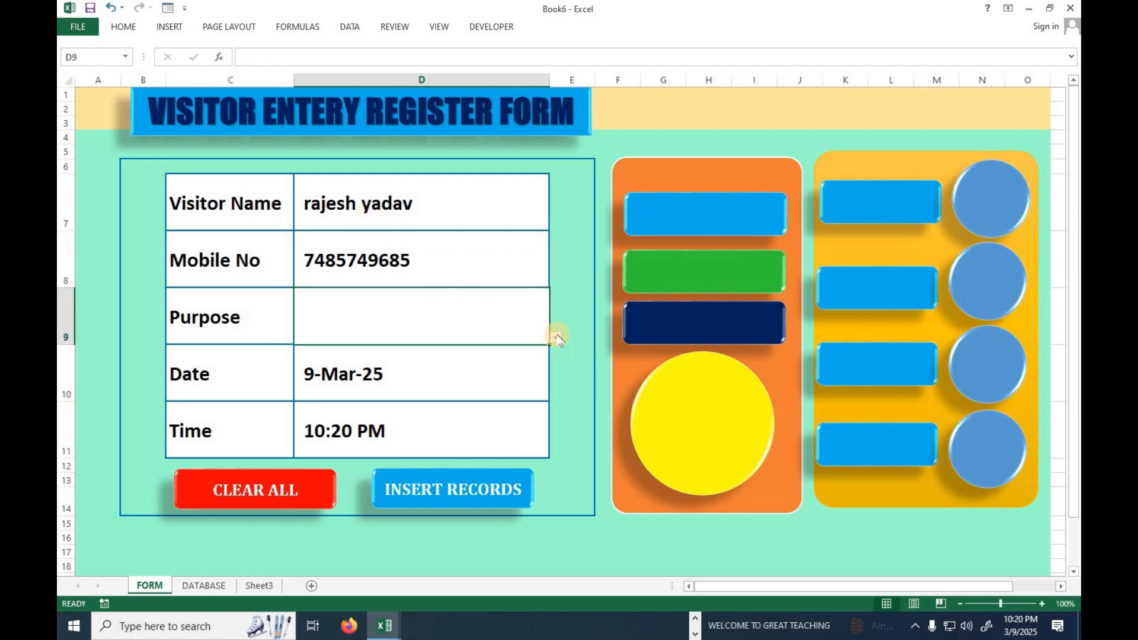
Set the purpose to Admission, insert the record, and check the new row on the DATABASE sheet.
{"action": "left_click", "coordinate": [556, 337]}
{"action": "left_click", "coordinate": [421, 350]}
{"action": "left_click", "coordinate": [434, 474]}
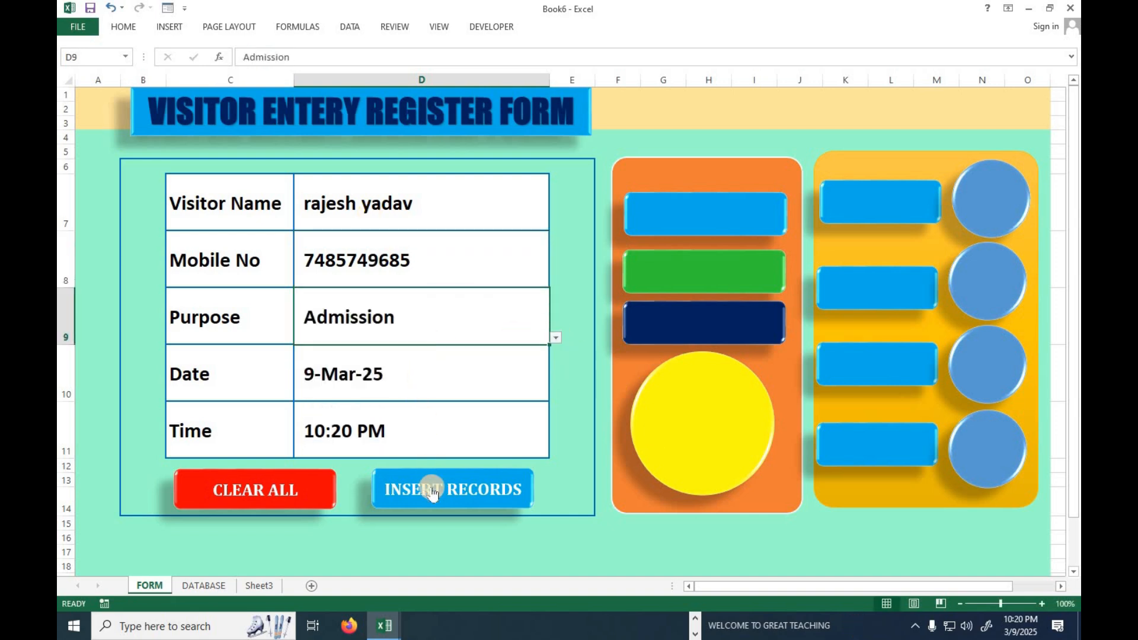
{"action": "left_click", "coordinate": [203, 585]}
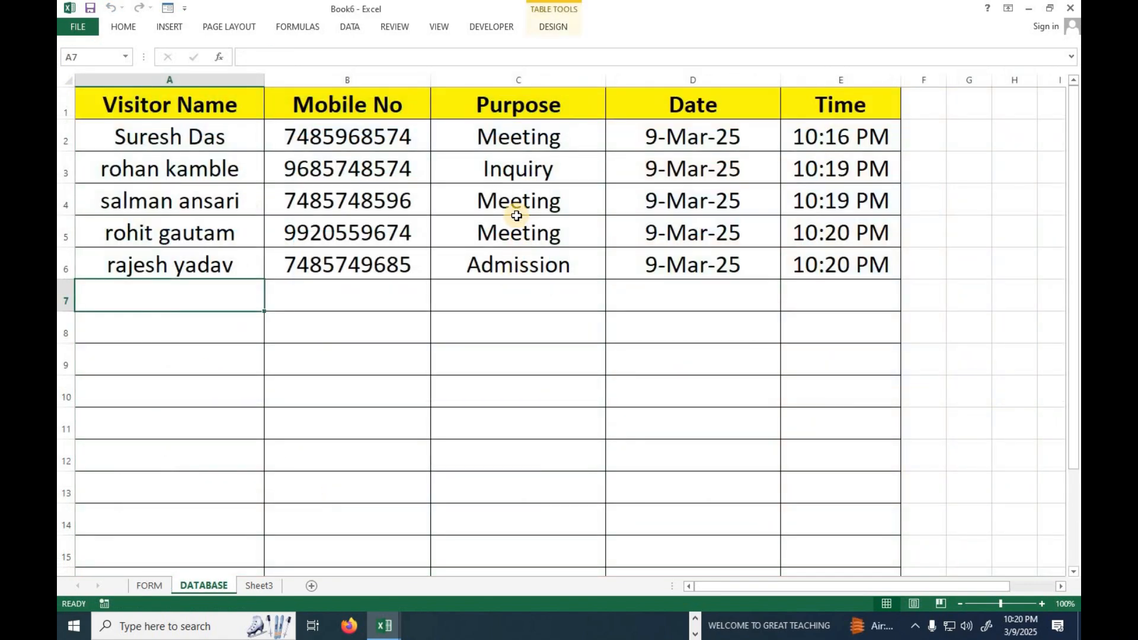
Back on the FORM sheet, enter one more visitor's full name and 10-digit mobile number.
{"action": "left_click", "coordinate": [149, 585]}
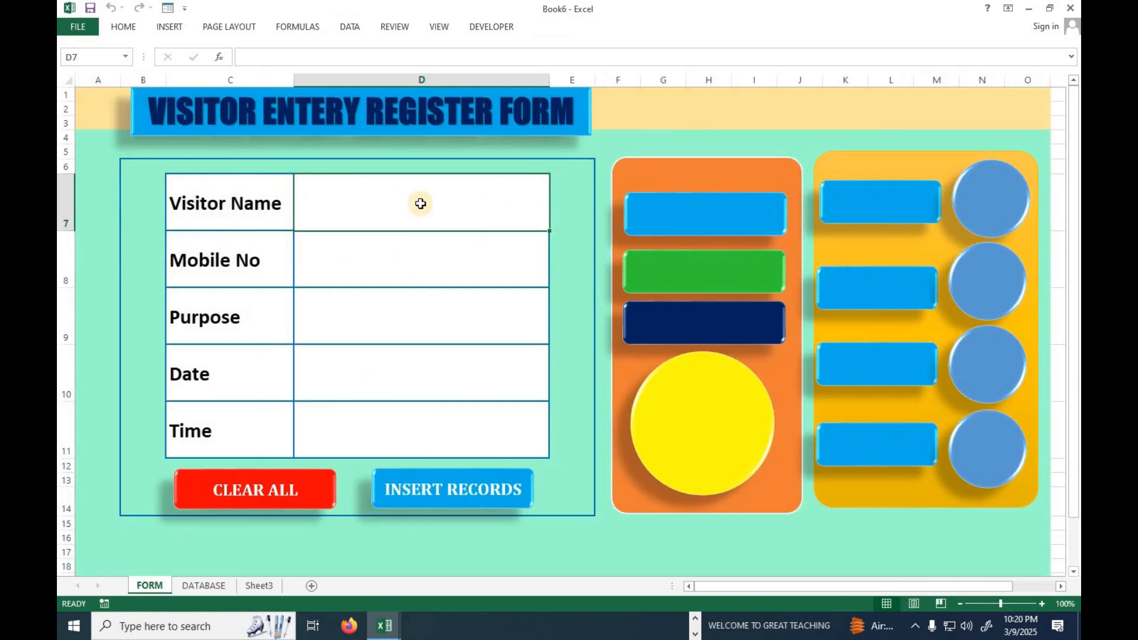
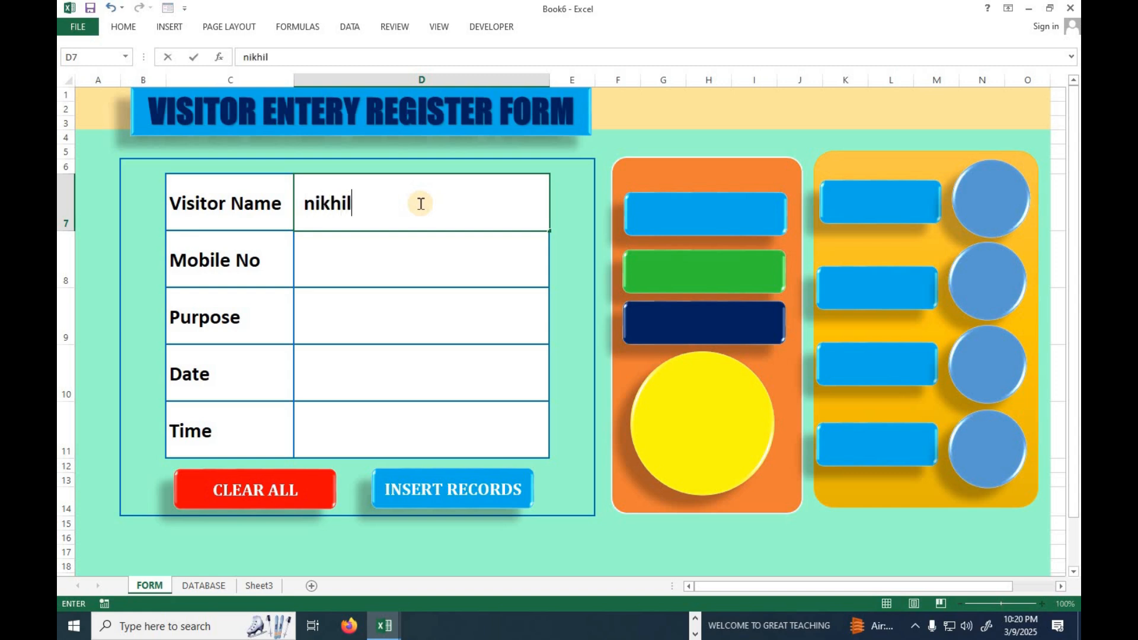
{"action": "key", "text": "Return"}
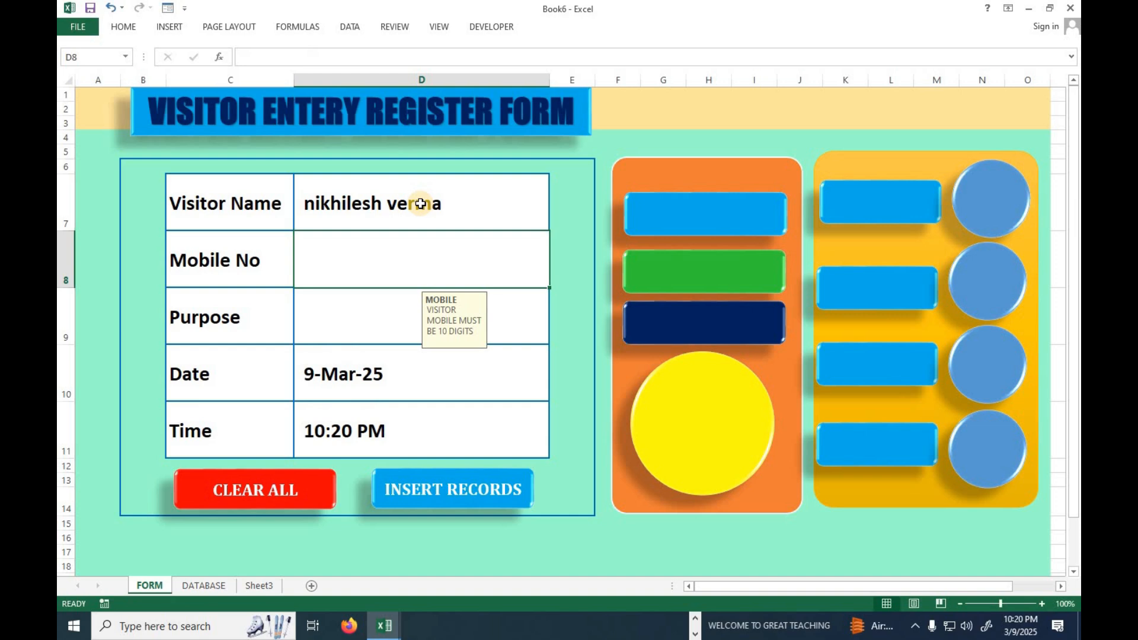
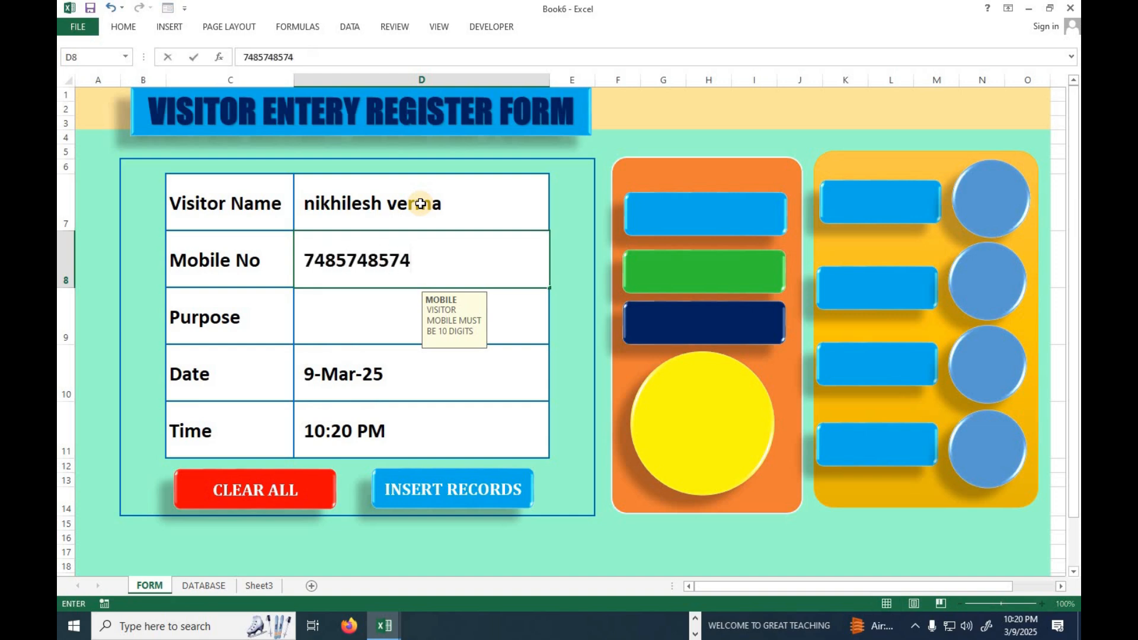
{"action": "key", "text": "Return"}
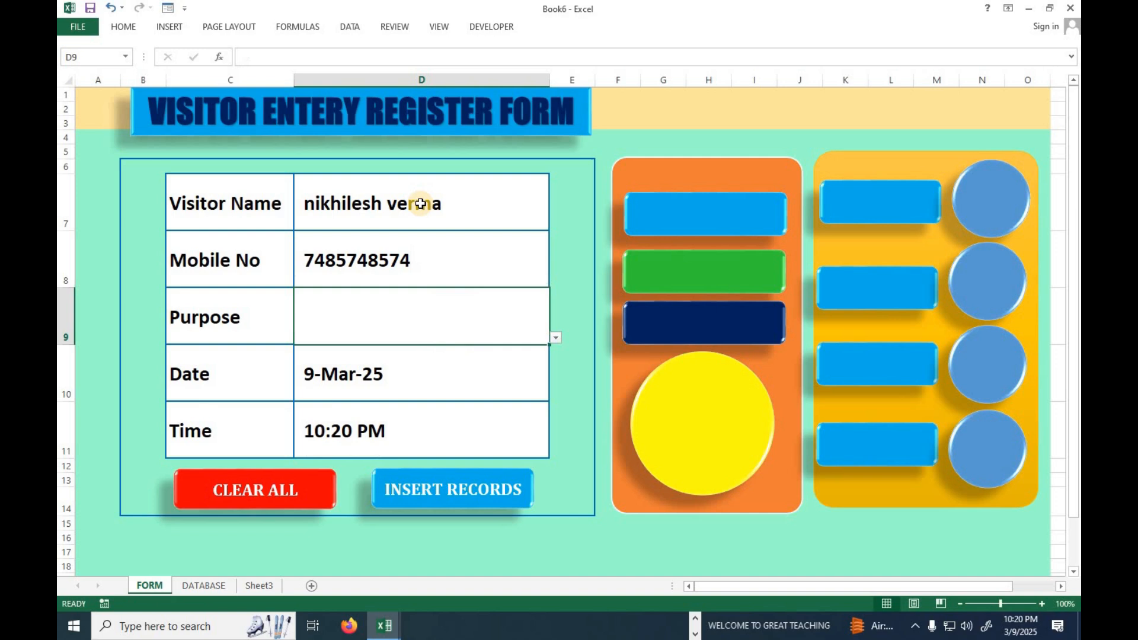
Set the purpose to Interview, insert the visitor's record, and check the DATABASE table for the entry.
{"action": "left_click", "coordinate": [555, 339]}
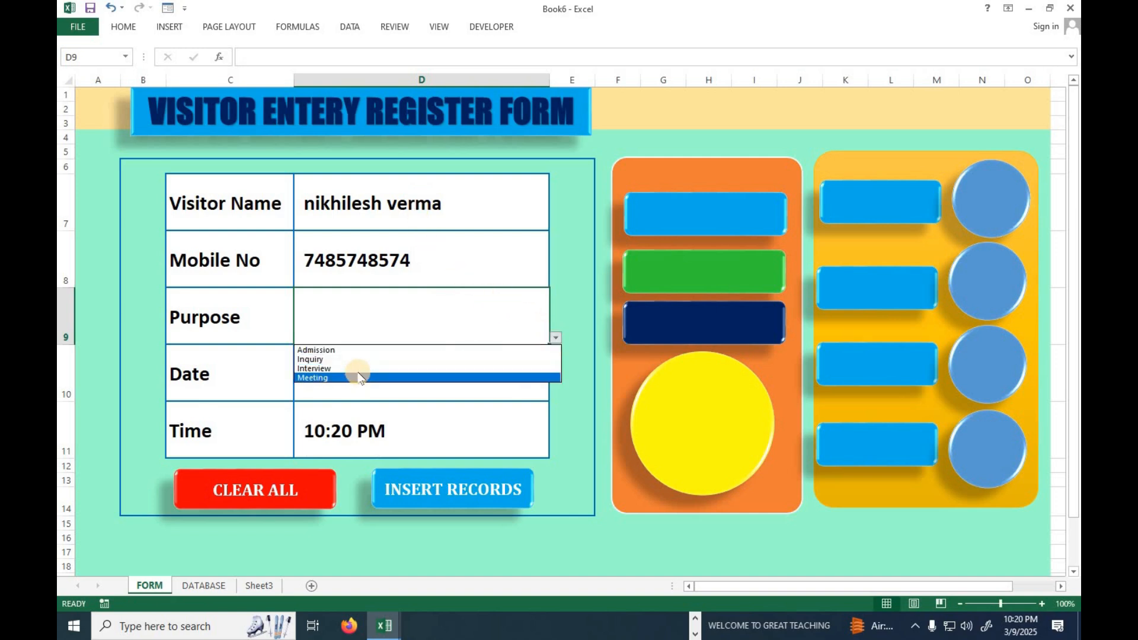
{"action": "left_click", "coordinate": [359, 370]}
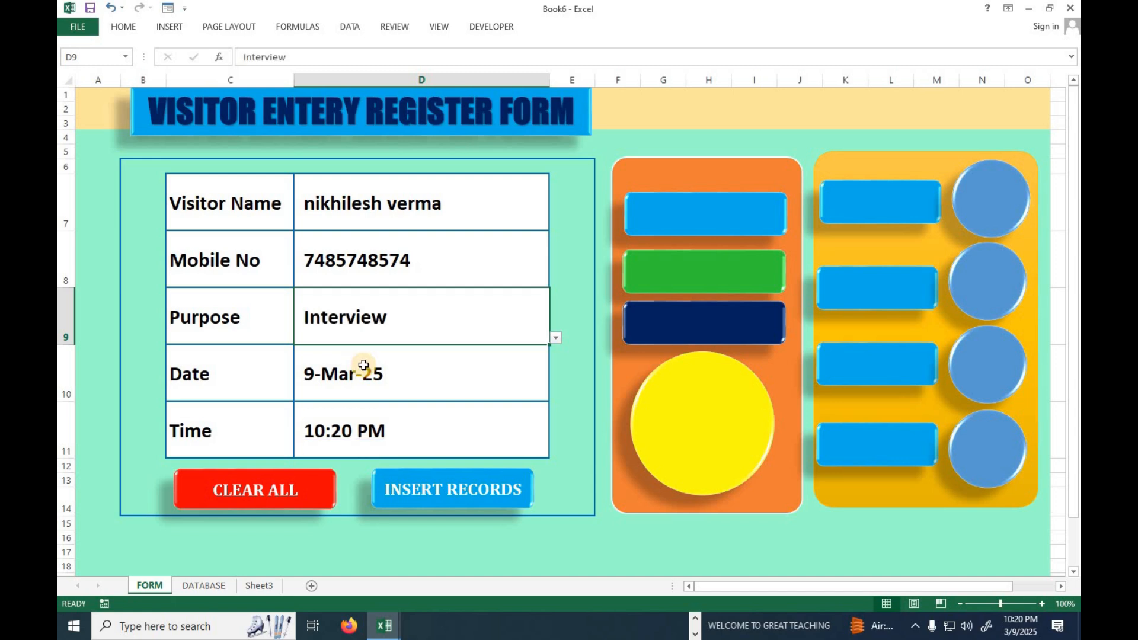
{"action": "left_click", "coordinate": [204, 585]}
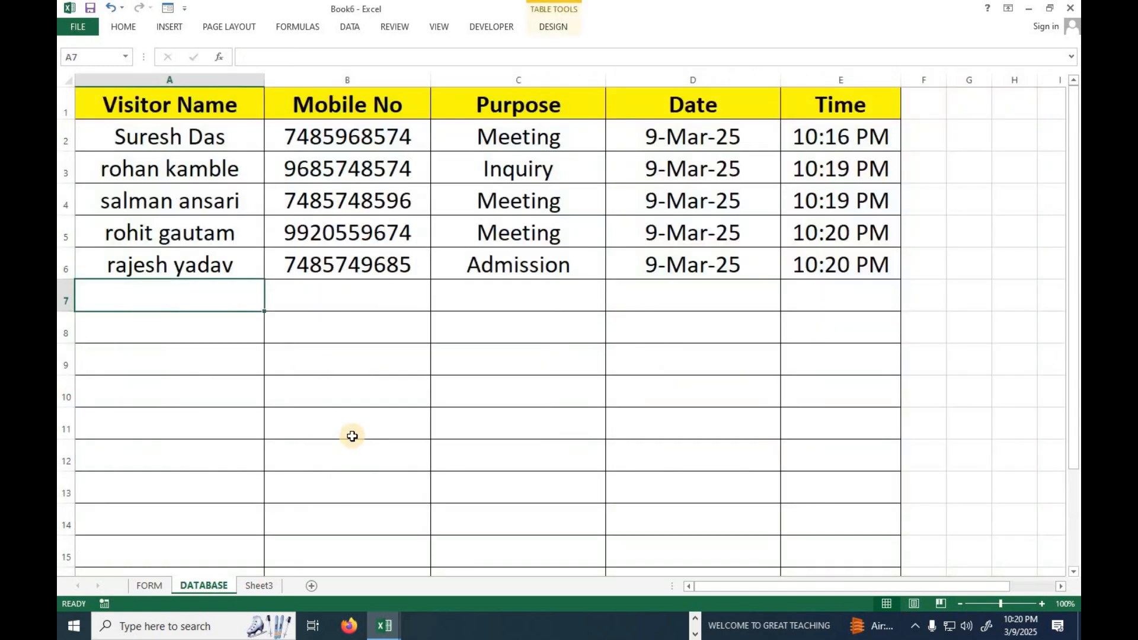
{"action": "left_click", "coordinate": [153, 585]}
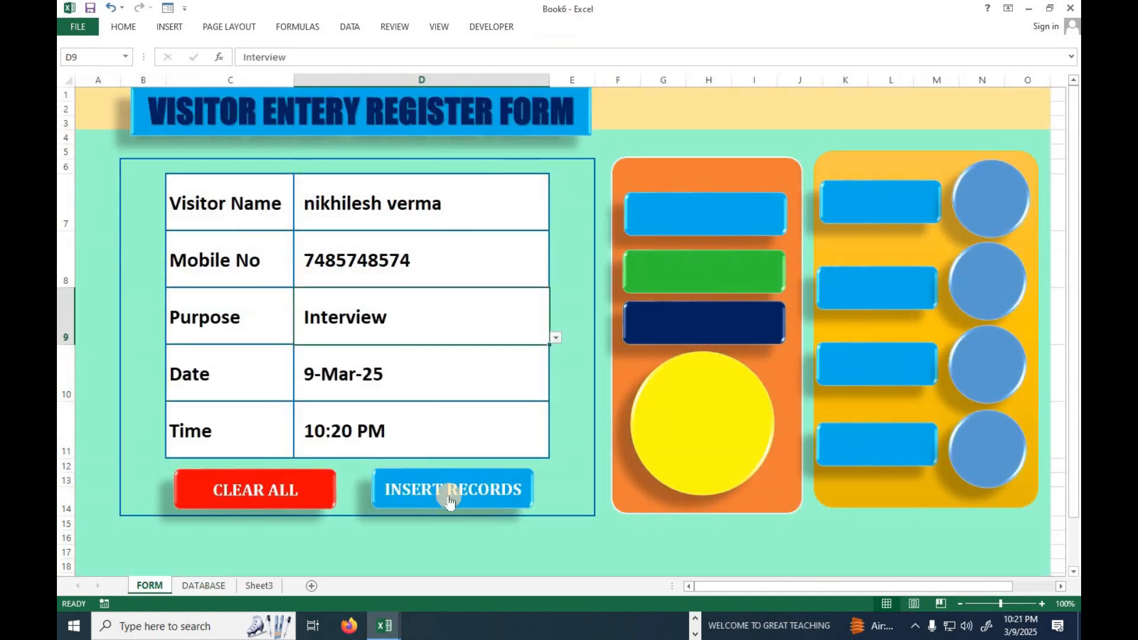
{"action": "left_click", "coordinate": [450, 501]}
{"action": "left_click", "coordinate": [204, 585]}
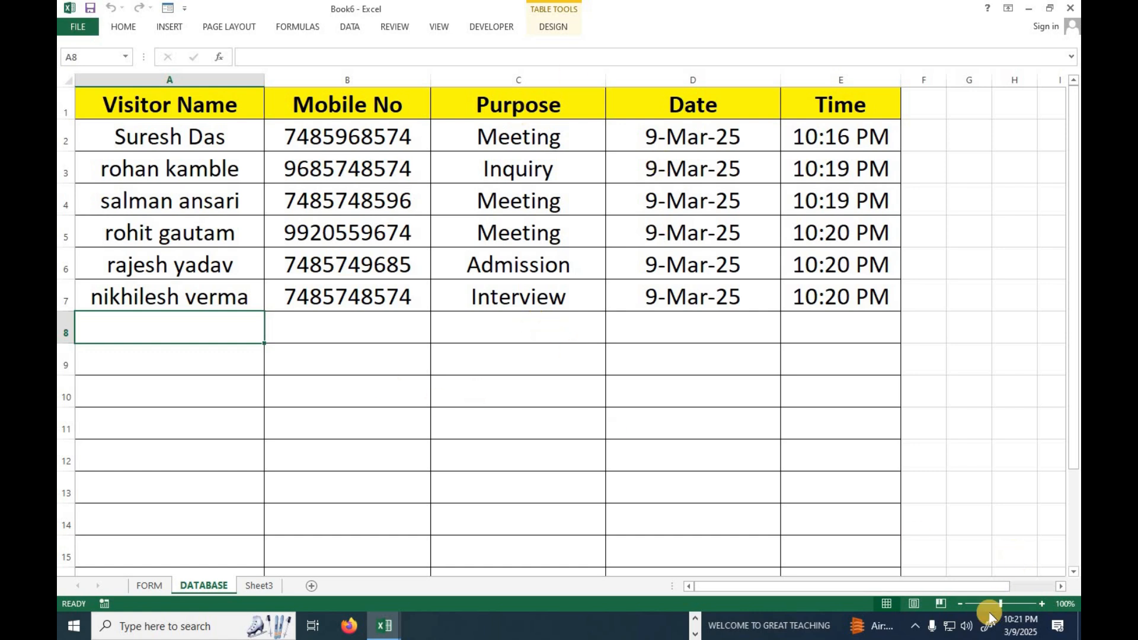
Return to the FORM sheet and enter the formula =TODAY() in the empty cell Q7 beside the yellow panel.
{"action": "left_click", "coordinate": [960, 604]}
{"action": "left_click", "coordinate": [960, 604]}
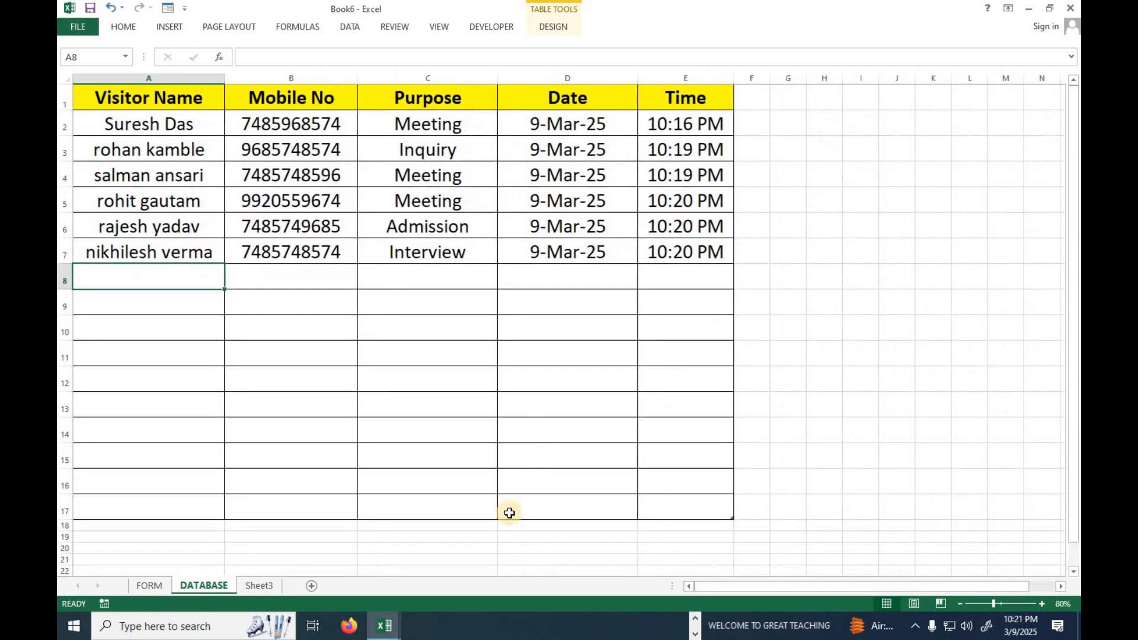
{"action": "left_click", "coordinate": [151, 587]}
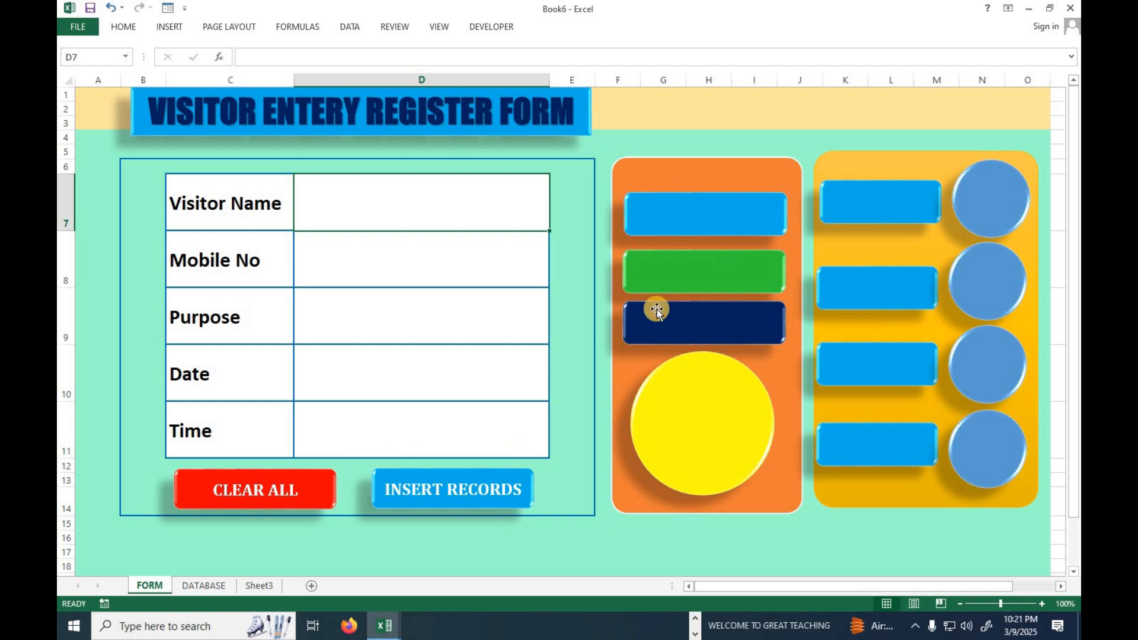
{"action": "left_click", "coordinate": [733, 563]}
{"action": "key", "text": "Right"}
{"action": "key", "text": "Right"}
{"action": "key", "text": "Right"}
{"action": "key", "text": "Right"}
{"action": "key", "text": "Right"}
{"action": "key", "text": "Right"}
{"action": "key", "text": "Right"}
{"action": "key", "text": "Right"}
{"action": "key", "text": "Right"}
{"action": "key", "text": "Right"}
{"action": "key", "text": "Right"}
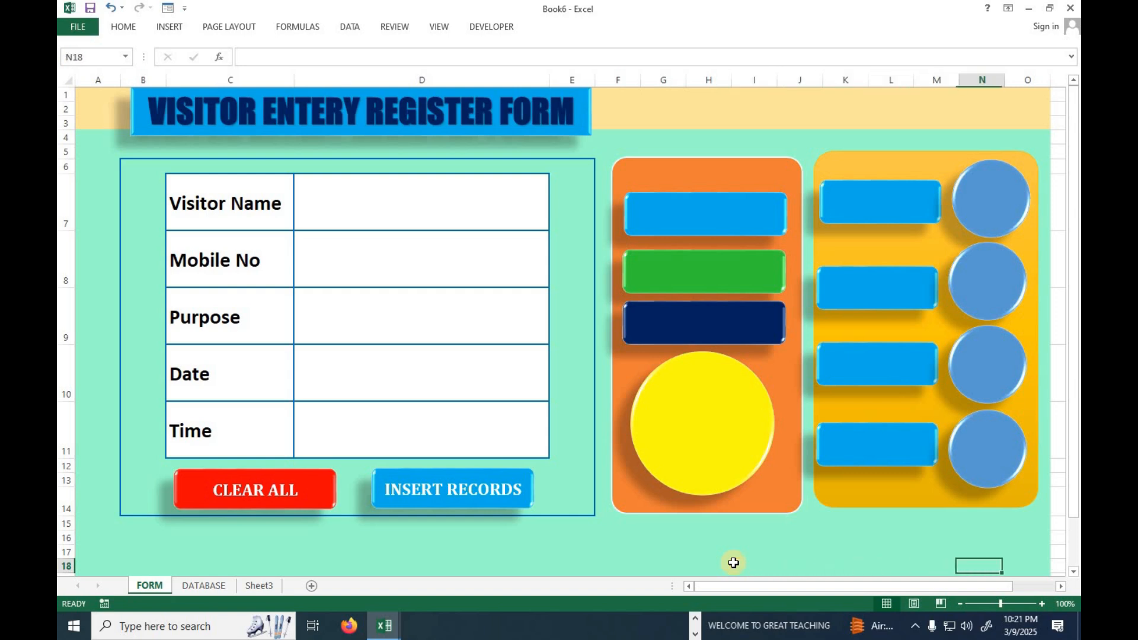
{"action": "key", "text": "Up"}
{"action": "key", "text": "Up"}
{"action": "key", "text": "Up"}
{"action": "key", "text": "Up"}
{"action": "key", "text": "Up"}
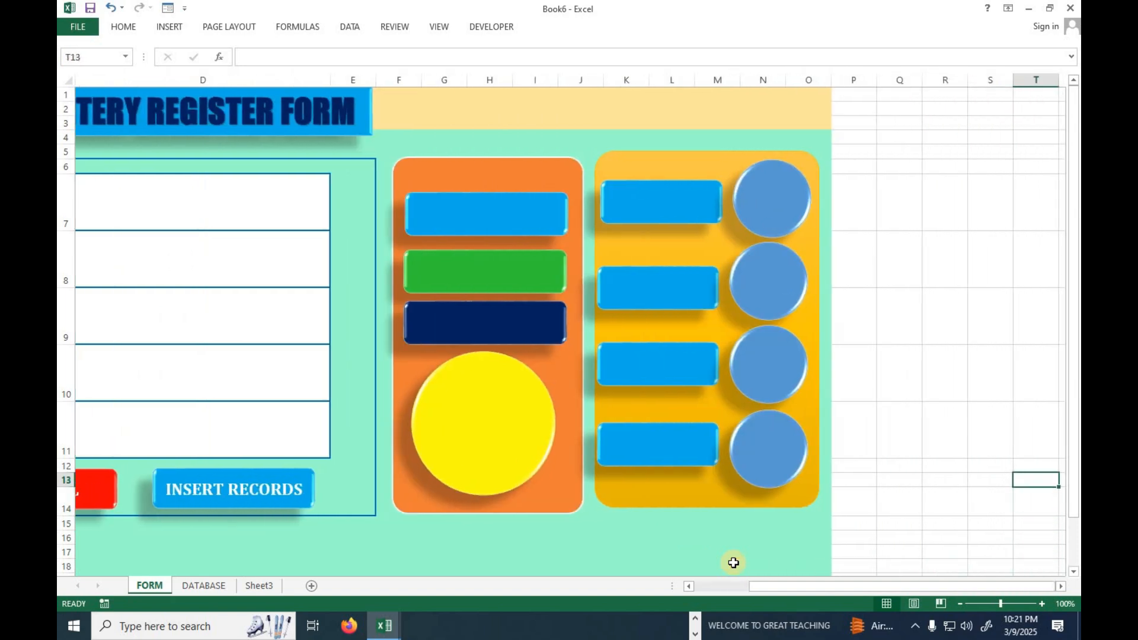
{"action": "left_click", "coordinate": [915, 208]}
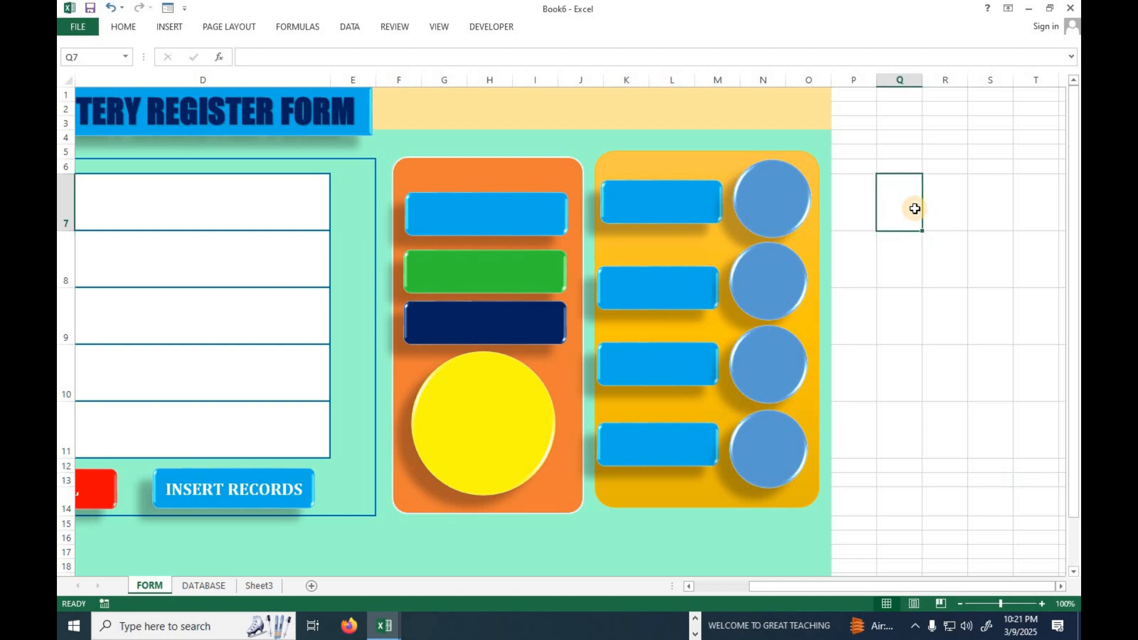
{"action": "type", "text": "=t"}
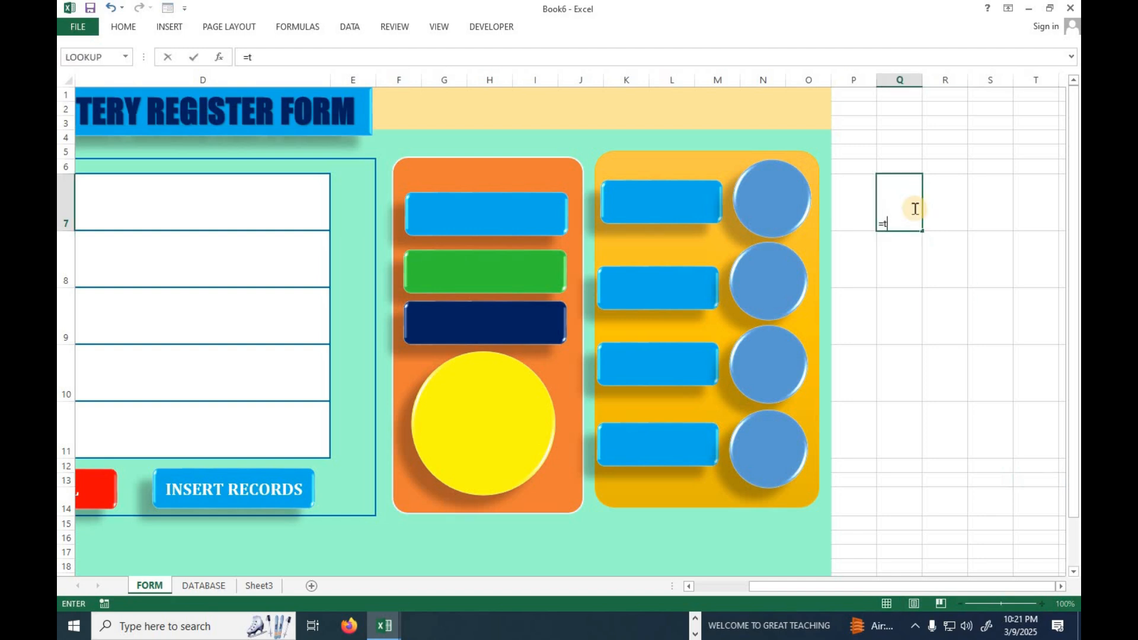
{"action": "type", "text": "o"}
{"action": "key", "text": "Tab"}
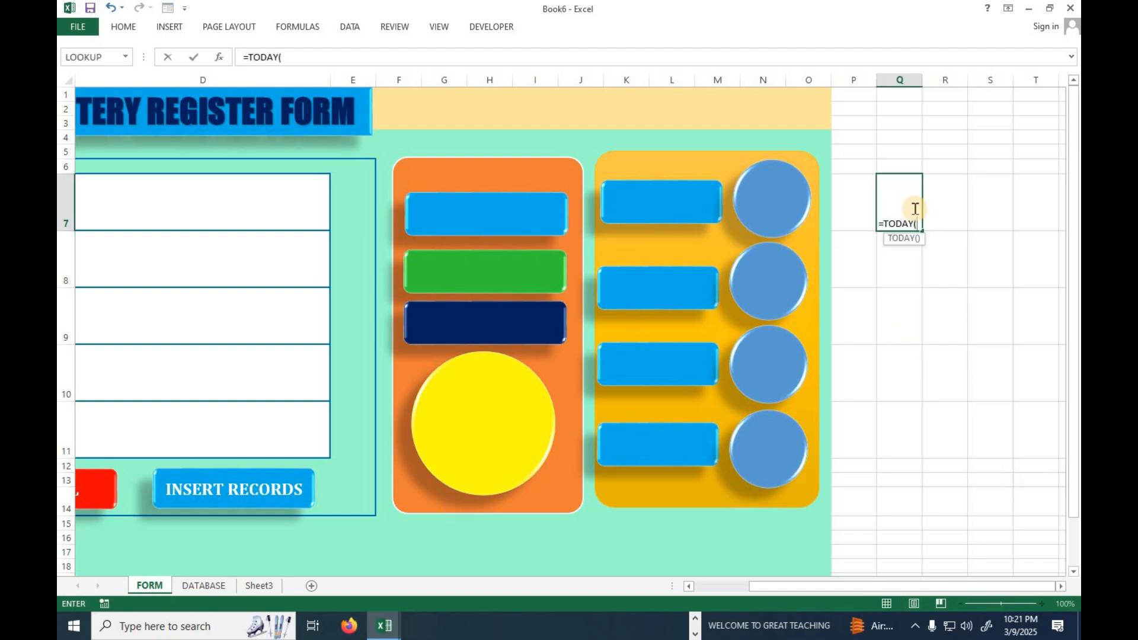
{"action": "key", "text": "Return"}
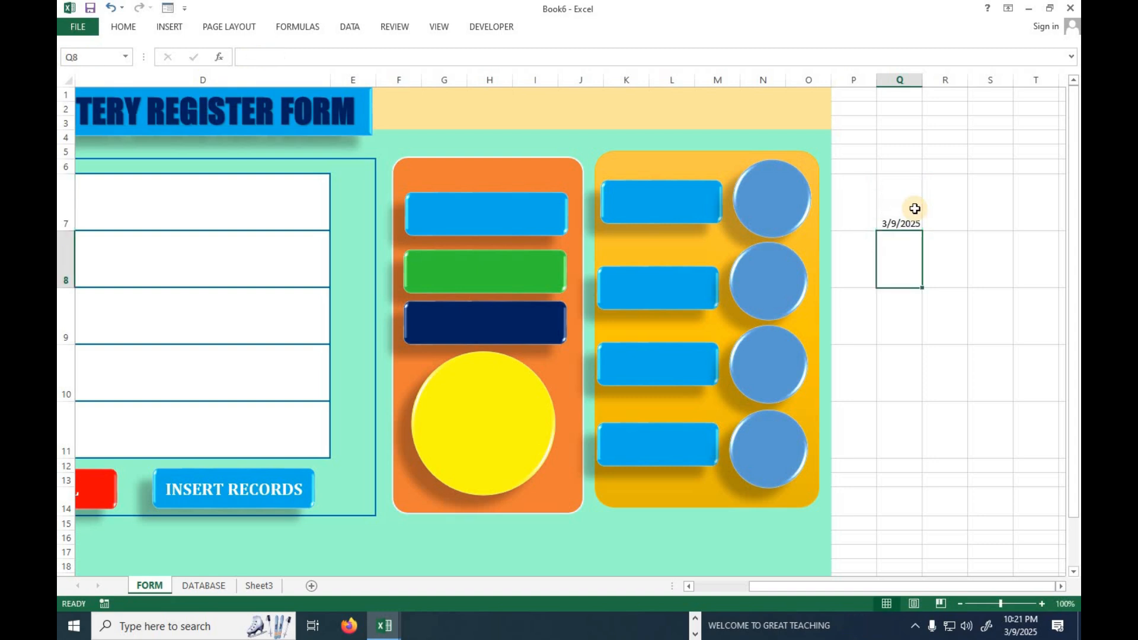
Enter the formula =TEXT(Q7,"dddd") in cell R7 to get the weekday name of the date.
{"action": "scroll", "coordinate": [914, 209], "scroll_direction": "up", "scroll_amount": 4, "text": "ctrl"}
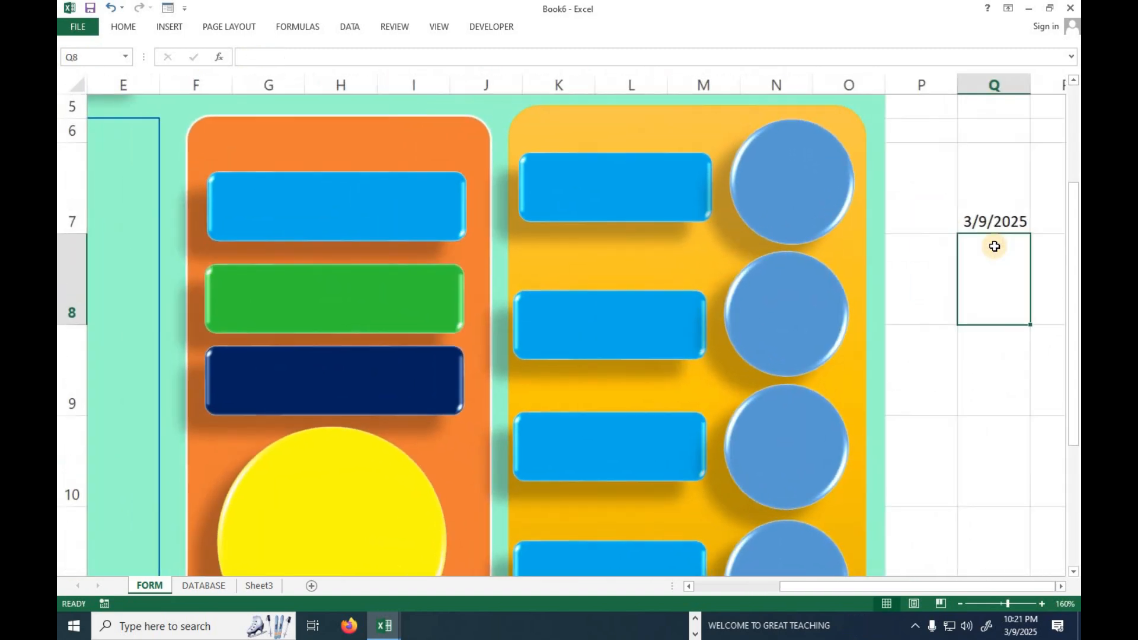
{"action": "left_click", "coordinate": [952, 586]}
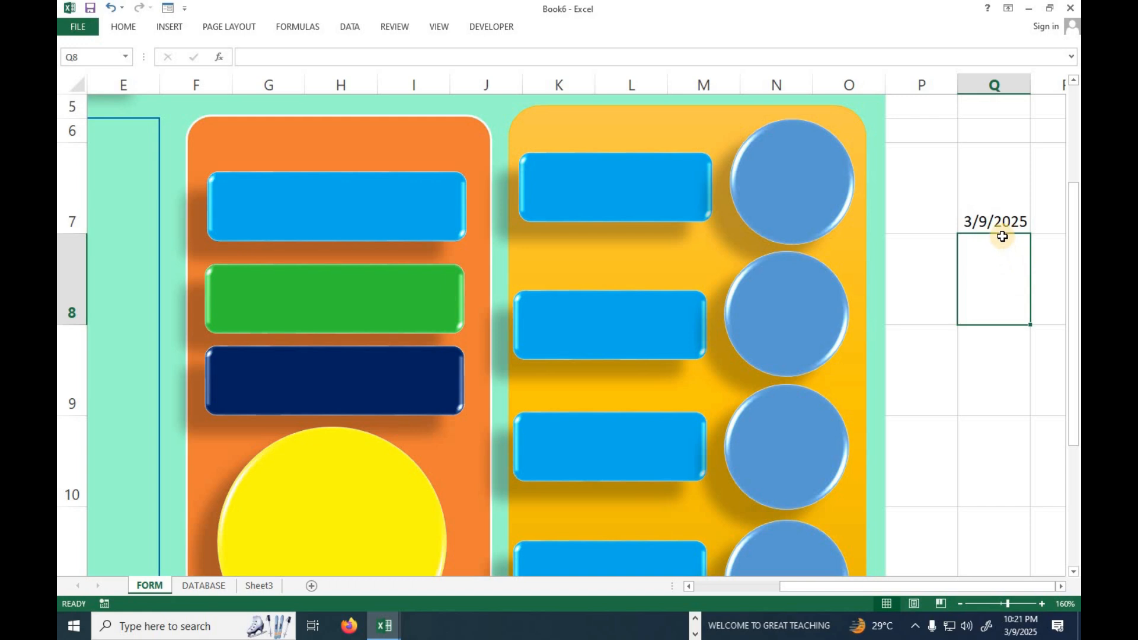
{"action": "left_click", "coordinate": [1001, 217]}
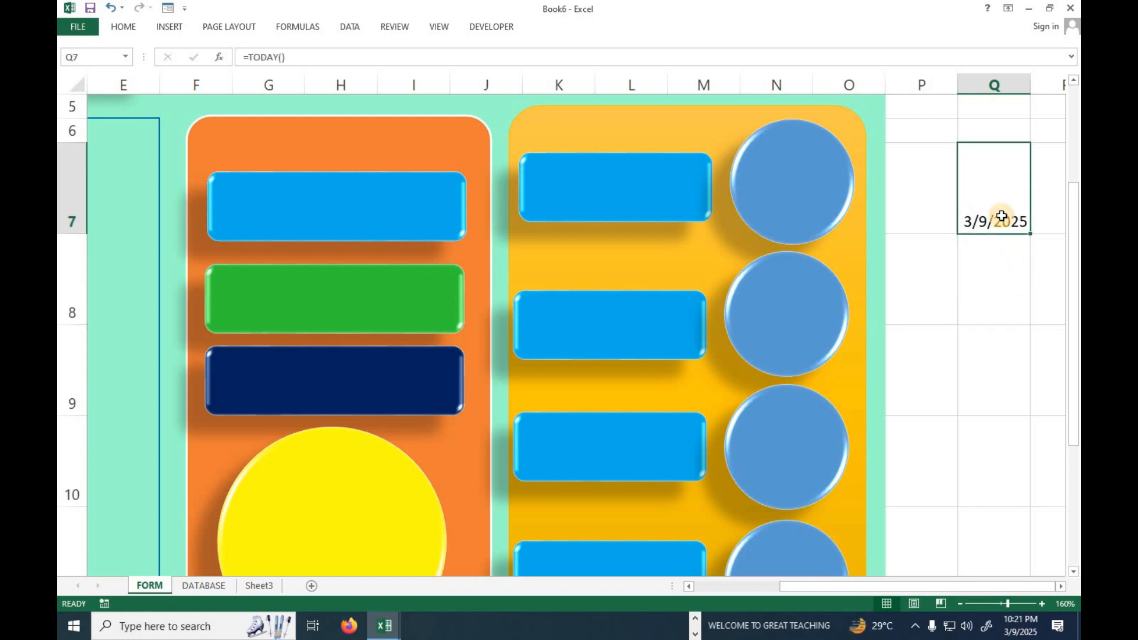
{"action": "key", "text": "Right"}
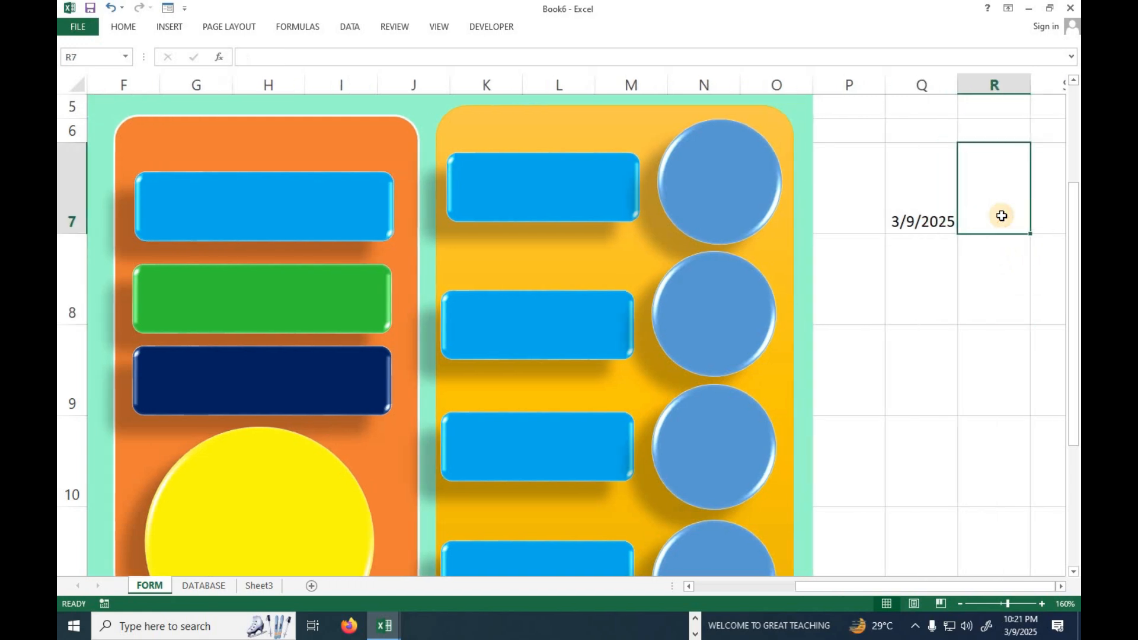
{"action": "type", "text": "="}
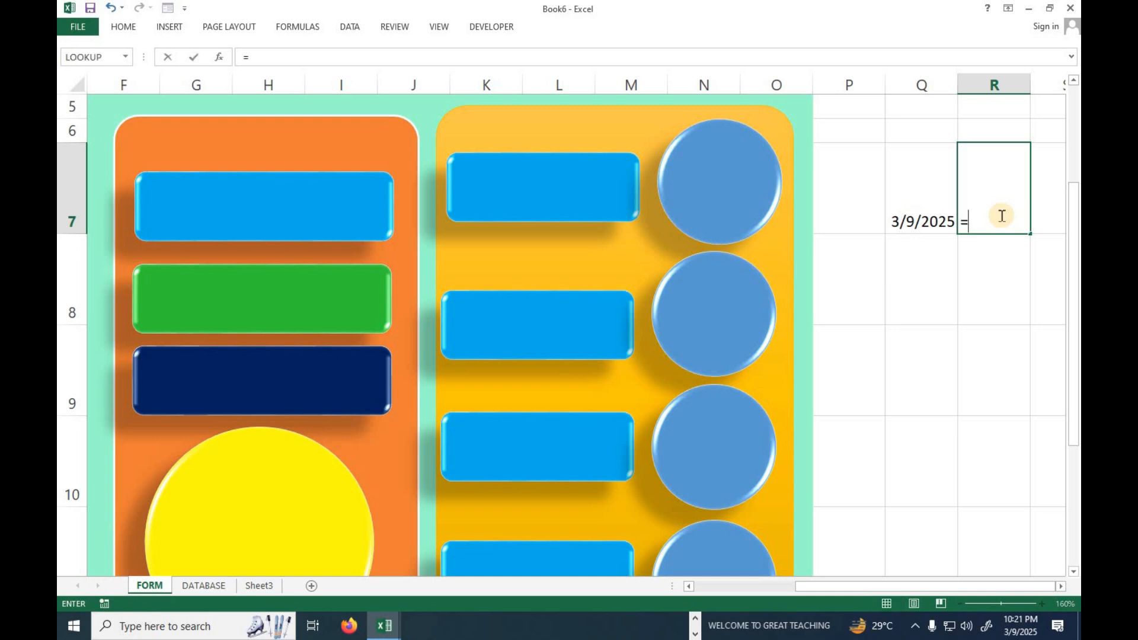
{"action": "type", "text": "text"}
{"action": "key", "text": "Tab"}
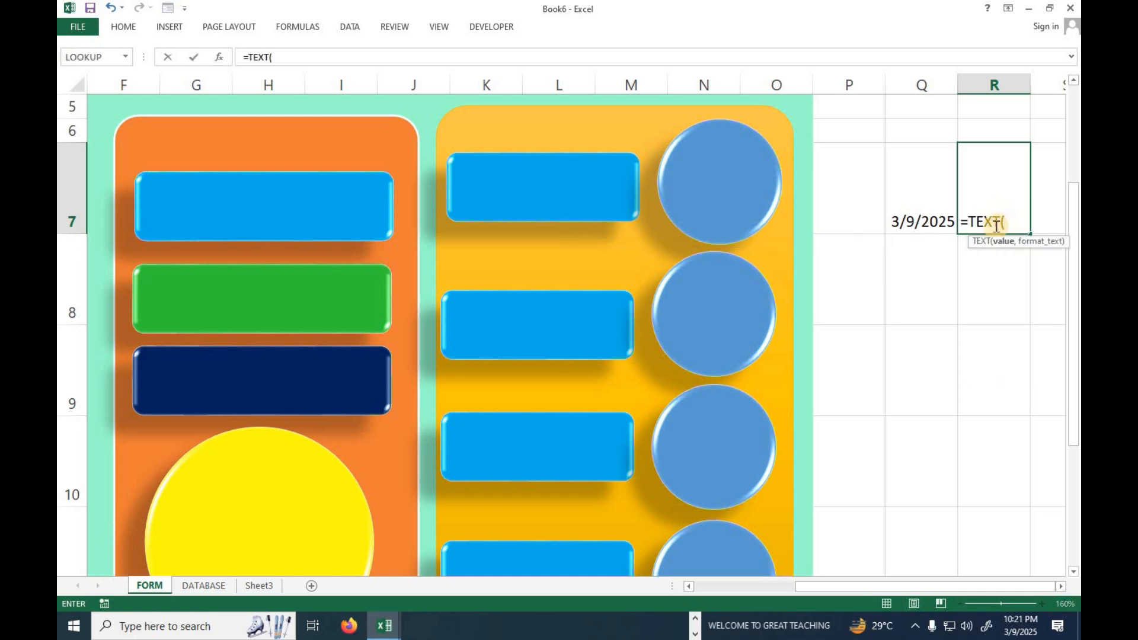
{"action": "left_click", "coordinate": [932, 211]}
{"action": "type", "text": ",\"d"}
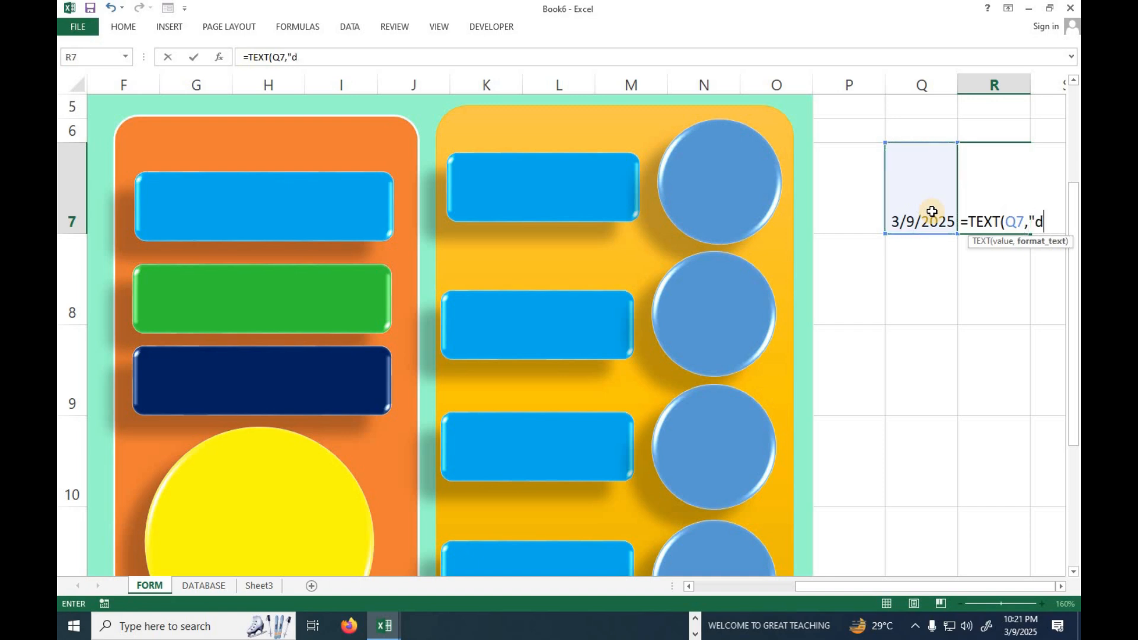
{"action": "type", "text": "ddd"}
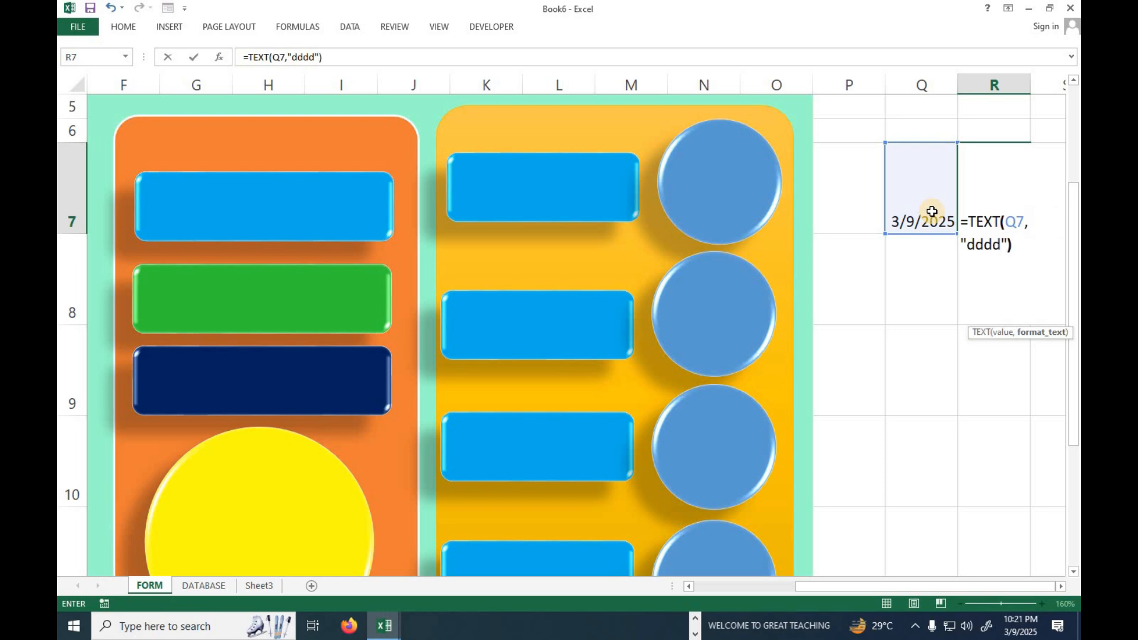
{"action": "type", "text": "\")"}
{"action": "key", "text": "Return"}
{"action": "left_click", "coordinate": [984, 211]}
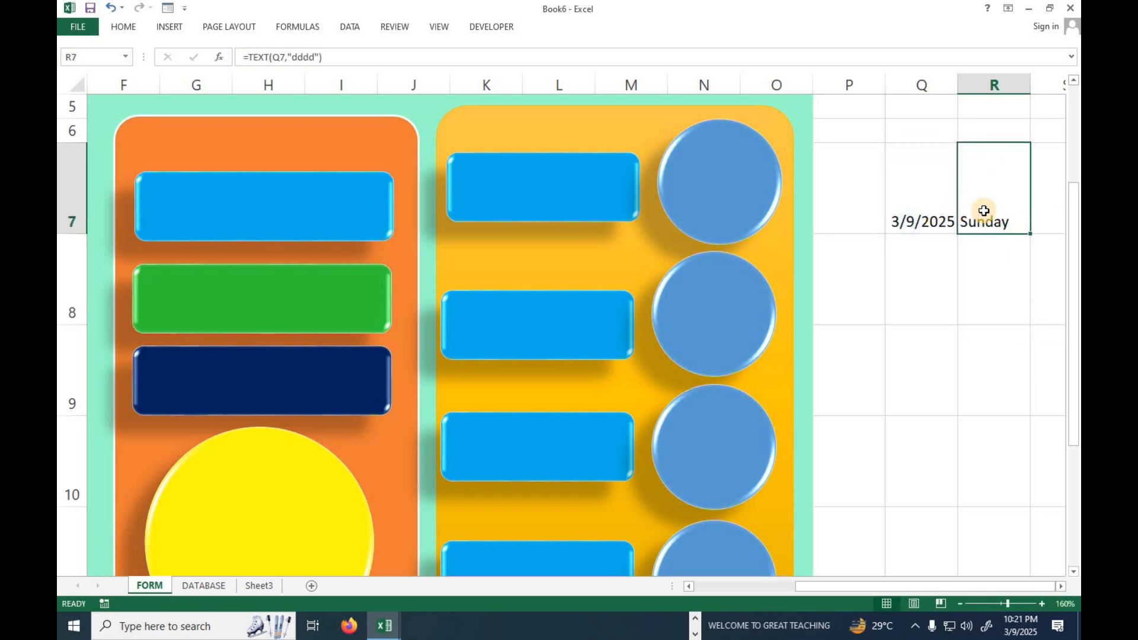
Link the text of the blue rounded rectangle in the orange panel to the weekday cell with =$R$7.
{"action": "left_click", "coordinate": [264, 187]}
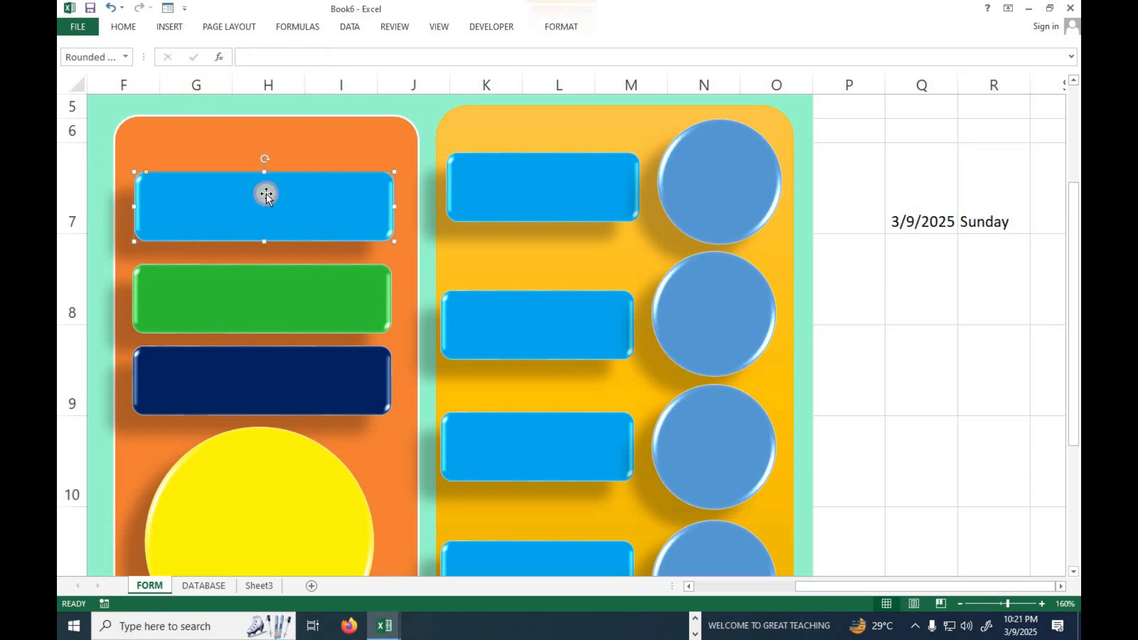
{"action": "left_click", "coordinate": [287, 55]}
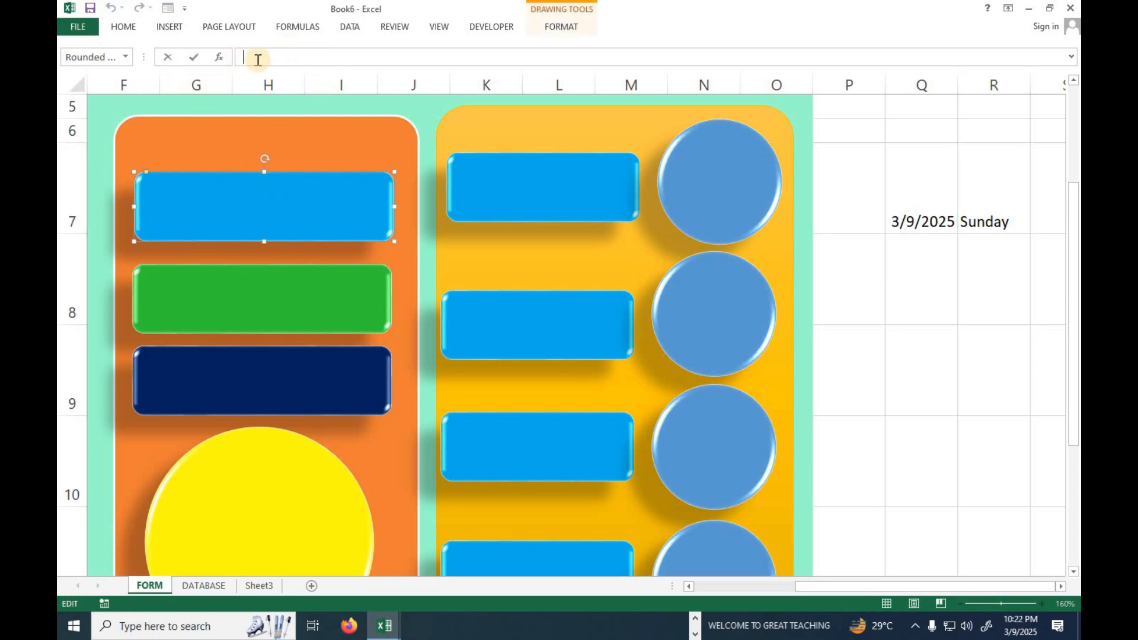
{"action": "type", "text": "="}
{"action": "left_click", "coordinate": [987, 221]}
{"action": "key", "text": "Return"}
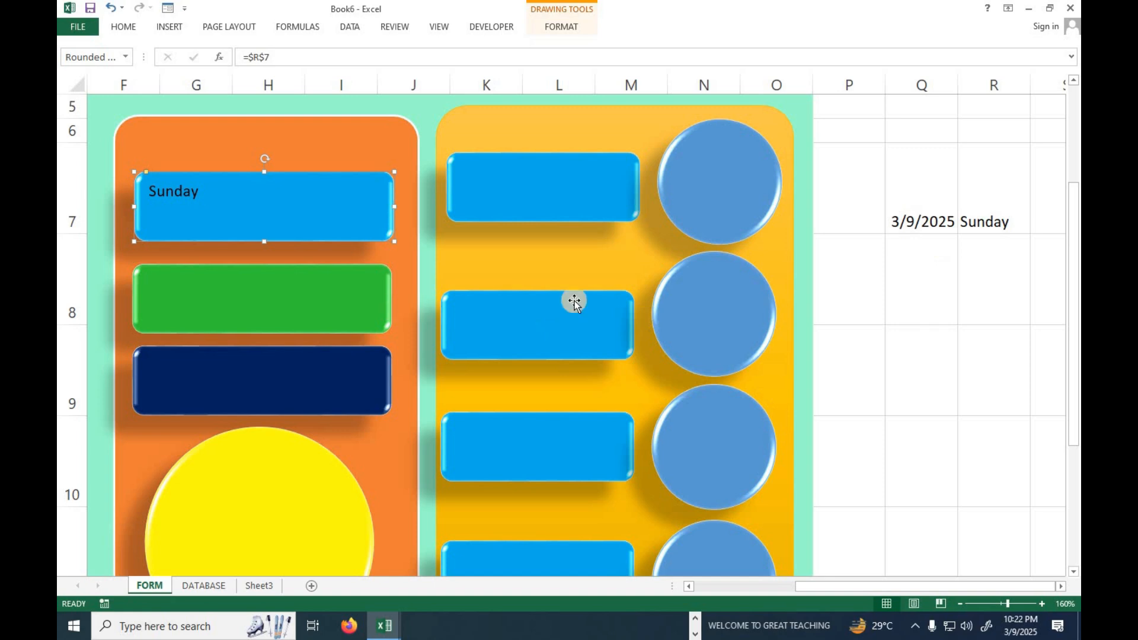
Link the text of the green rounded rectangle in the orange panel to the date cell with =$Q$7.
{"action": "left_click", "coordinate": [324, 293]}
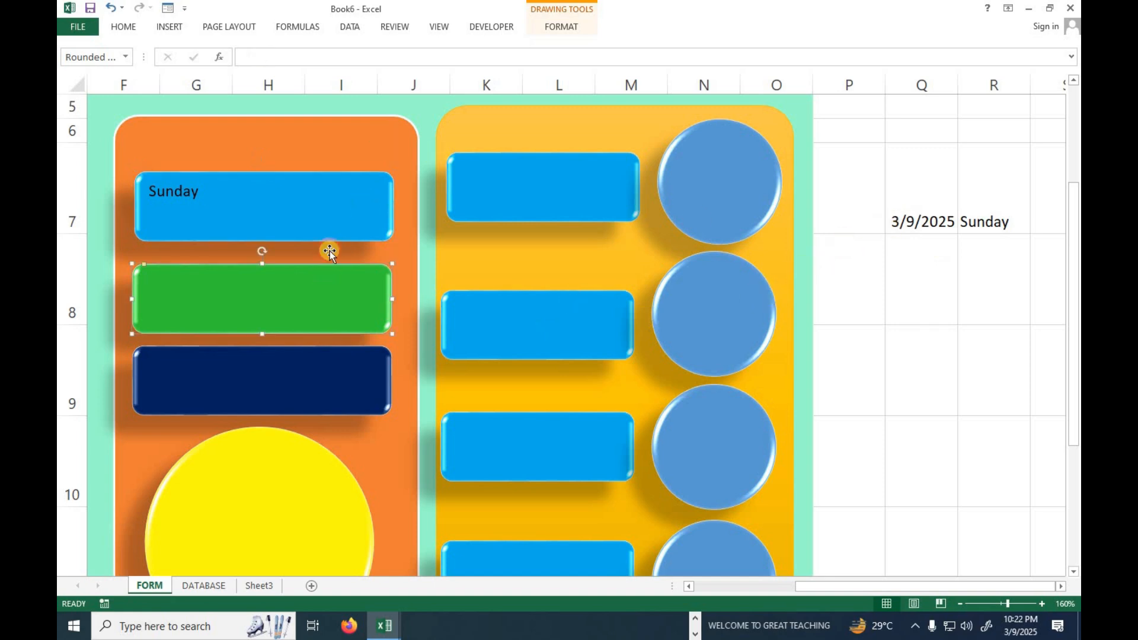
{"action": "left_click", "coordinate": [304, 62]}
{"action": "type", "text": "="}
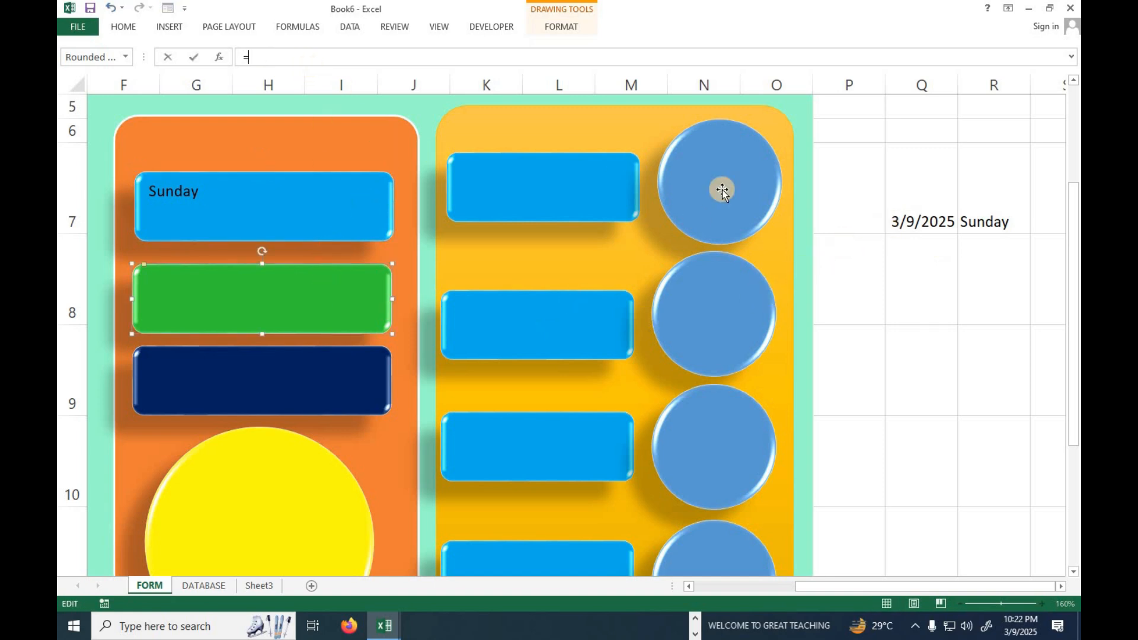
{"action": "left_click", "coordinate": [923, 234]}
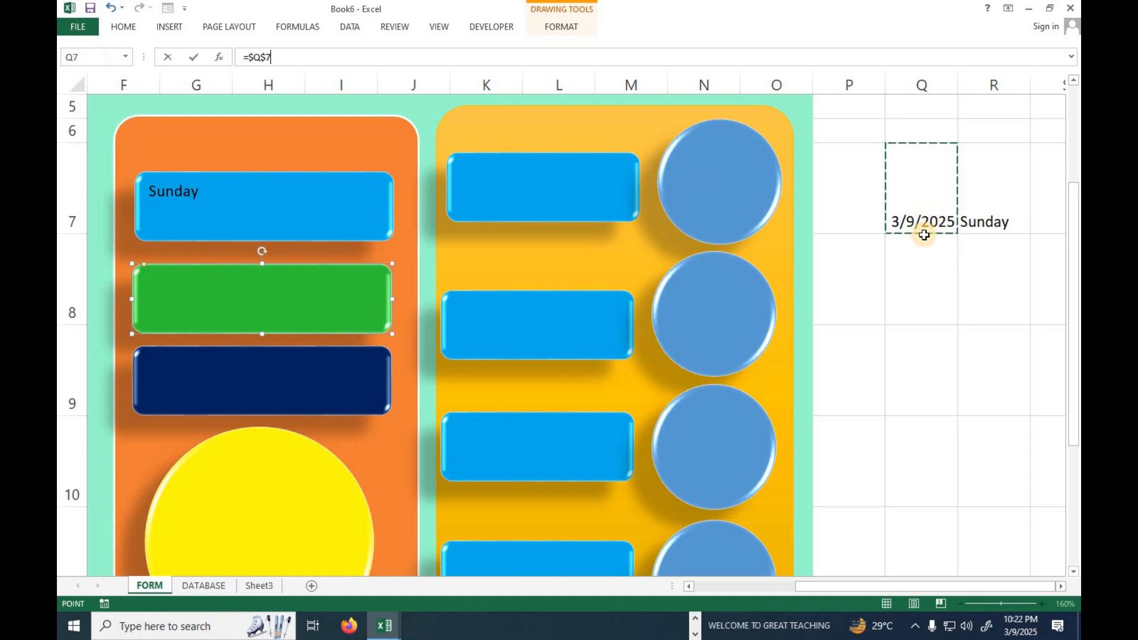
{"action": "key", "text": "Return"}
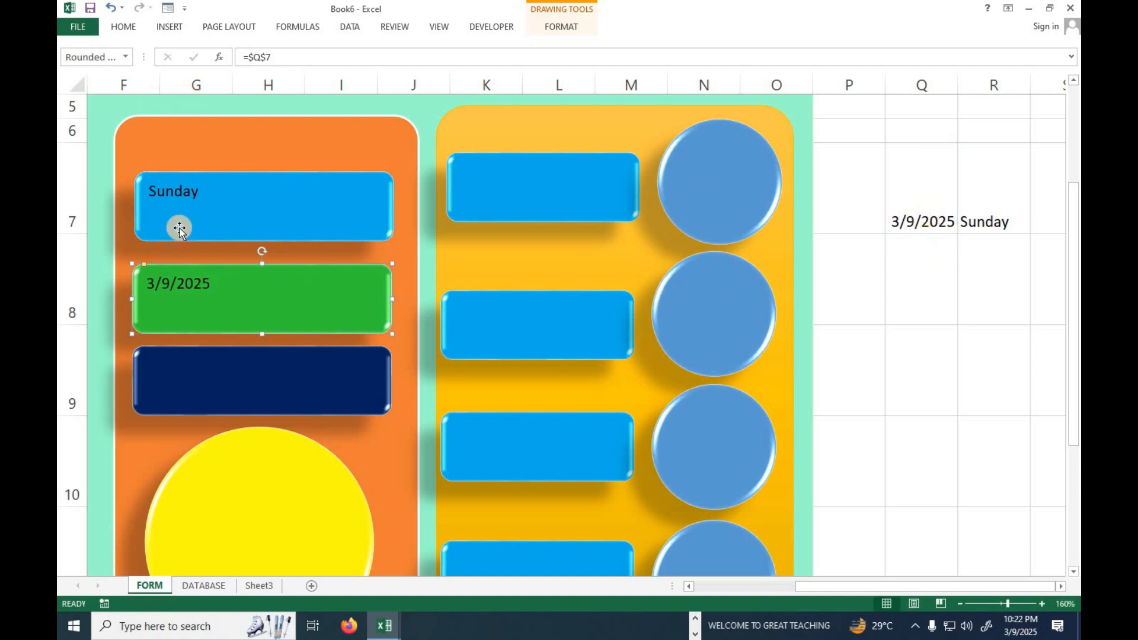
Format the date in cell Q7 with the 14-Mar-12 date type.
{"action": "left_click", "coordinate": [907, 221]}
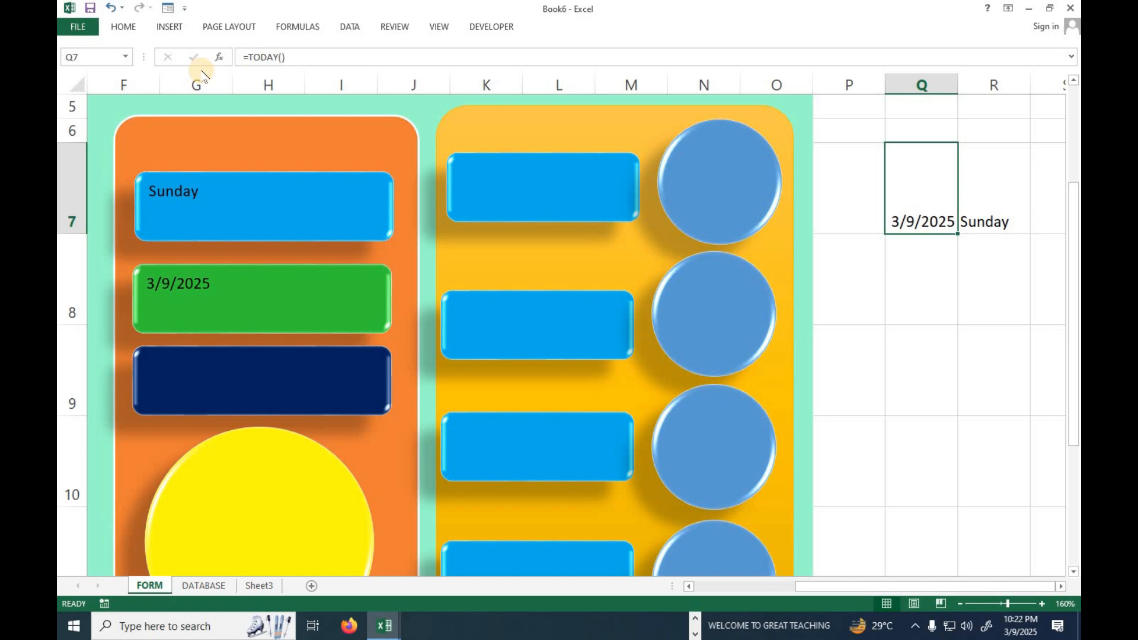
{"action": "left_click", "coordinate": [124, 26]}
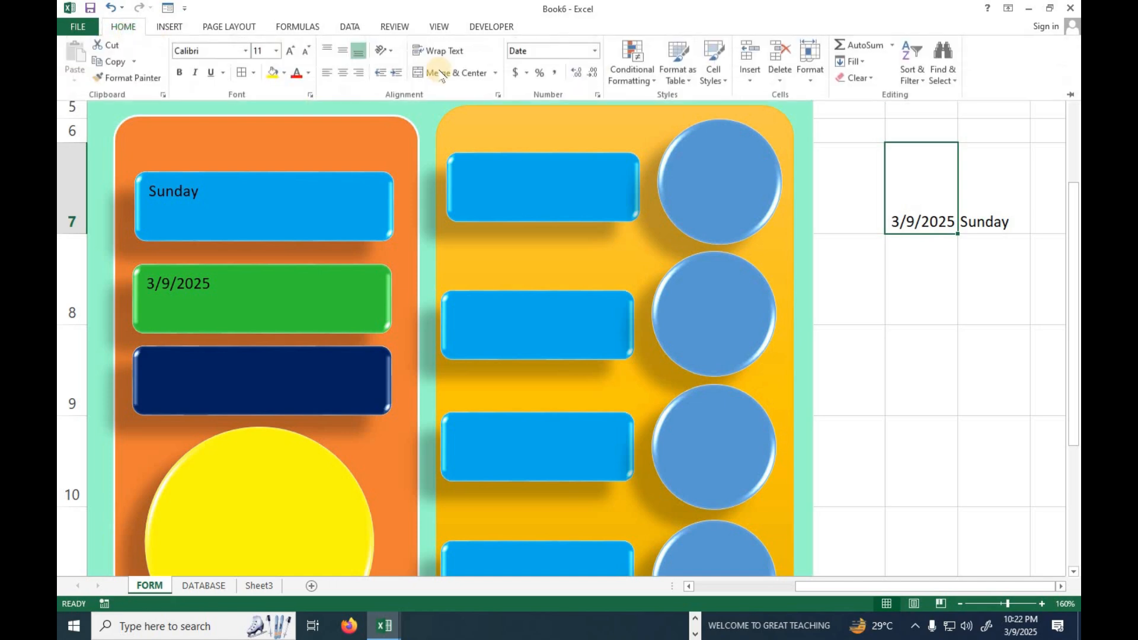
{"action": "left_click", "coordinate": [594, 52]}
{"action": "left_click", "coordinate": [570, 417]}
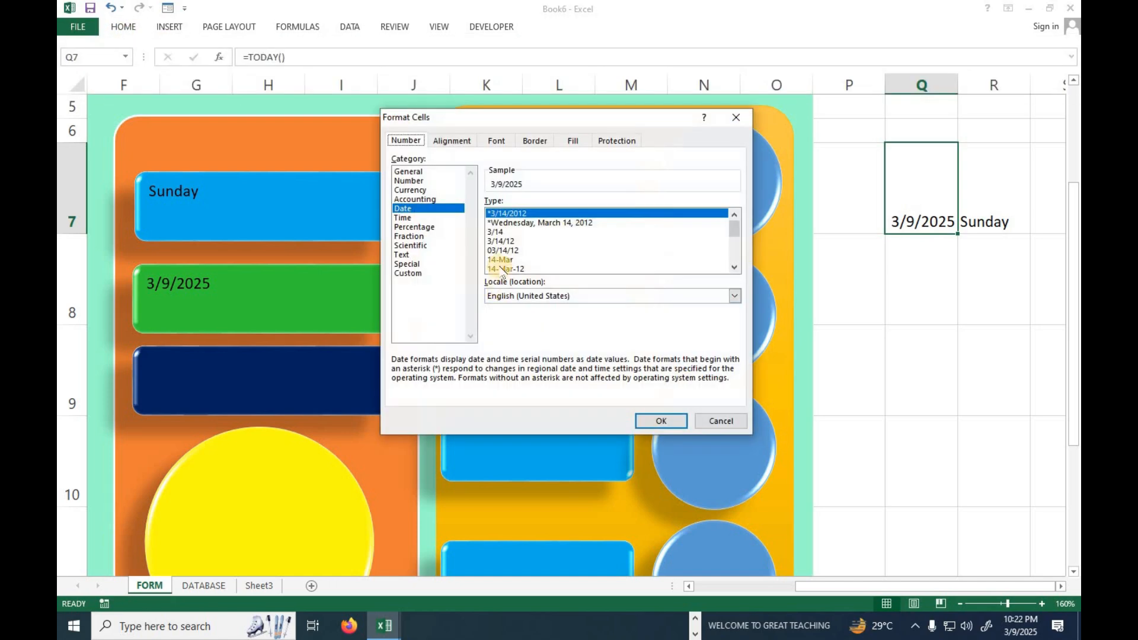
{"action": "left_click", "coordinate": [504, 268]}
{"action": "left_click", "coordinate": [658, 420]}
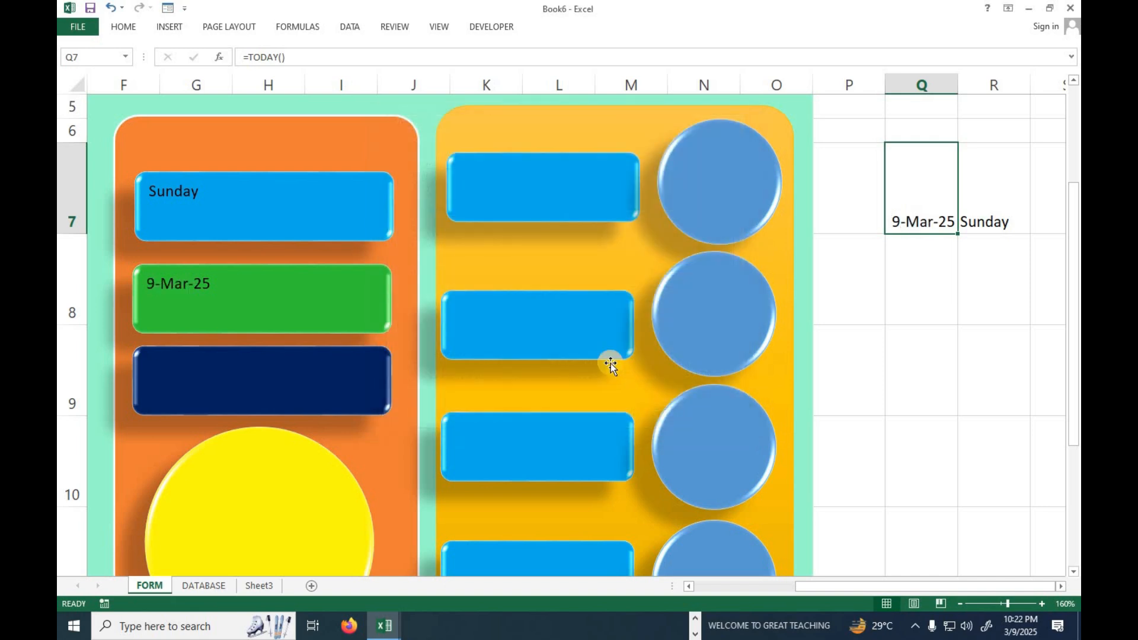
Label the dark blue rounded rectangle in the orange panel TOTAL VISITORS.
{"action": "left_click", "coordinate": [199, 371]}
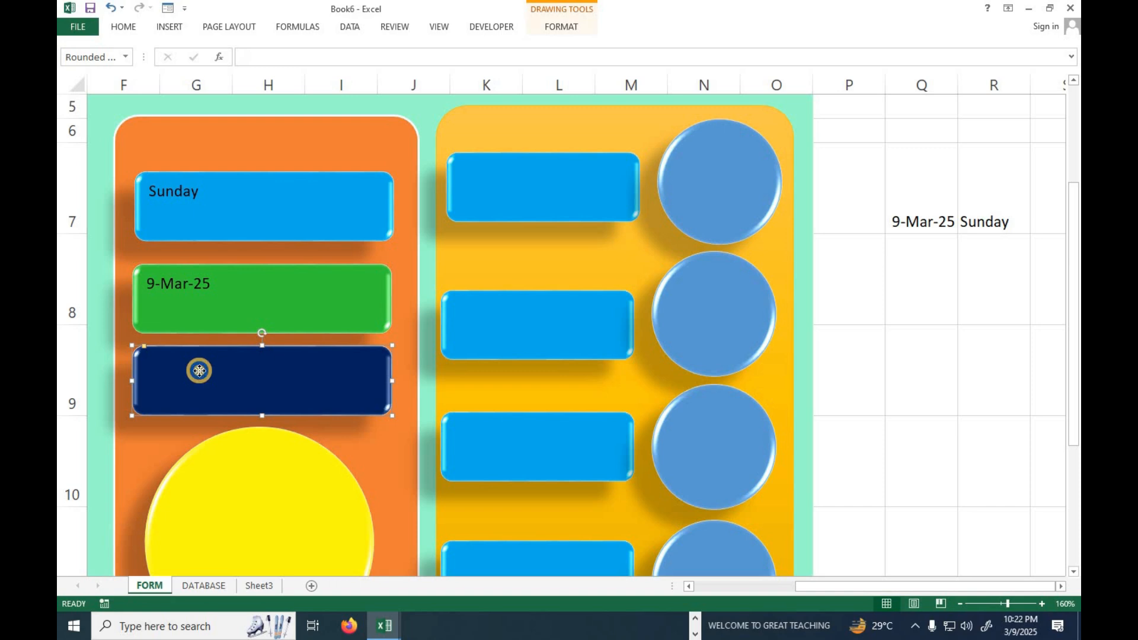
{"action": "right_click", "coordinate": [199, 371]}
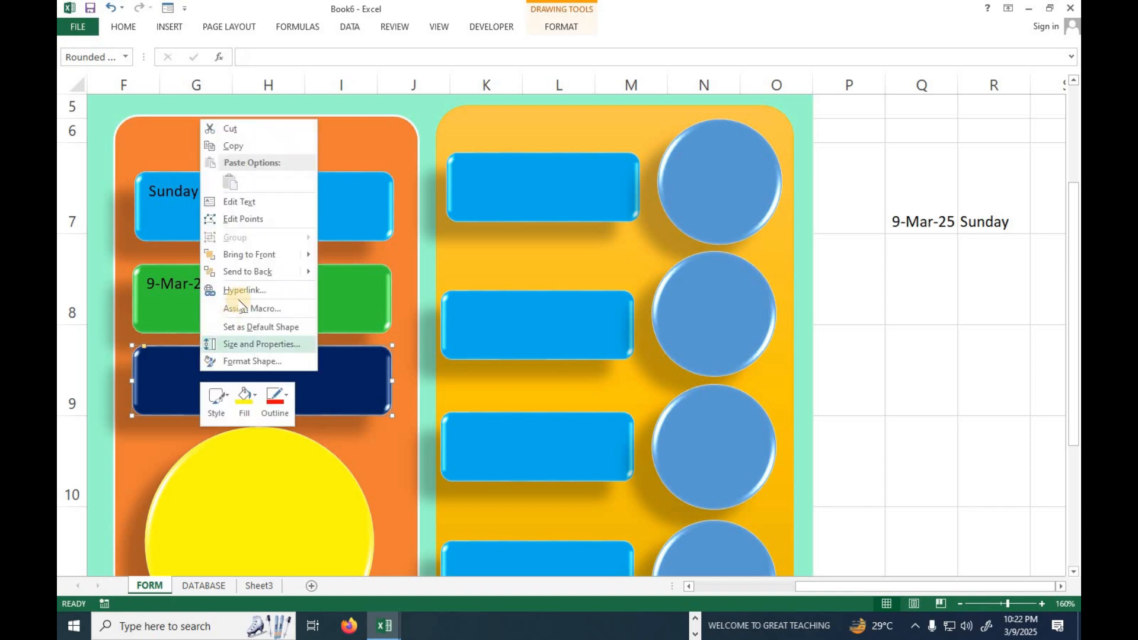
{"action": "left_click", "coordinate": [248, 203]}
{"action": "type", "text": "total"}
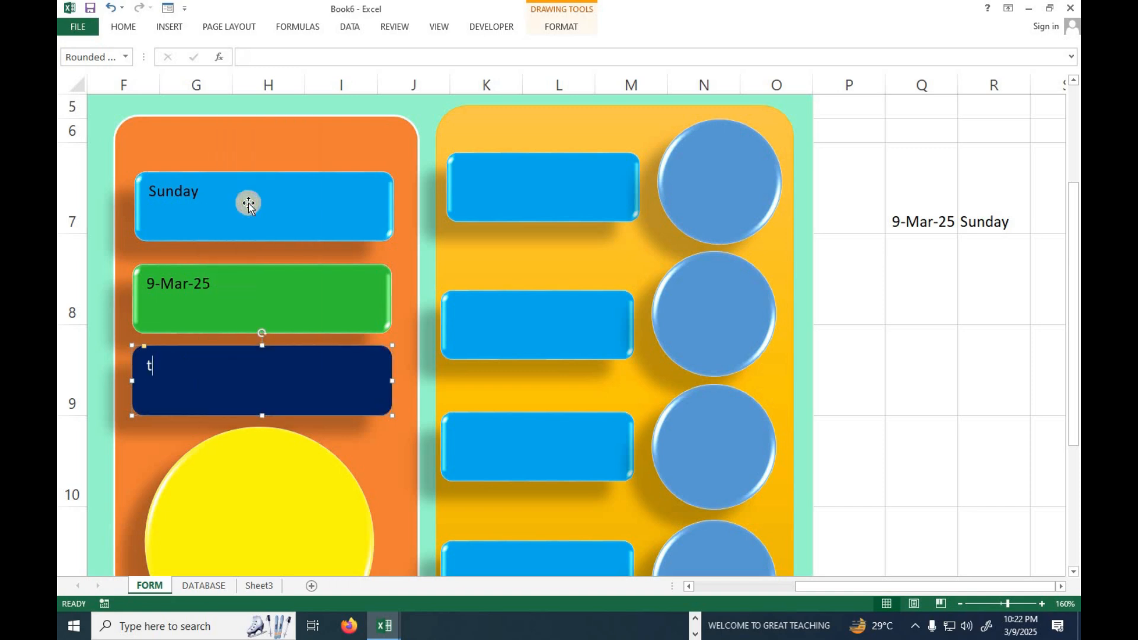
{"action": "key", "text": "BackSpace"}
{"action": "key", "text": "BackSpace"}
{"action": "key", "text": "BackSpace"}
{"action": "key", "text": "BackSpace"}
{"action": "key", "text": "BackSpace"}
{"action": "type", "text": "TOTAL VISITORS"}
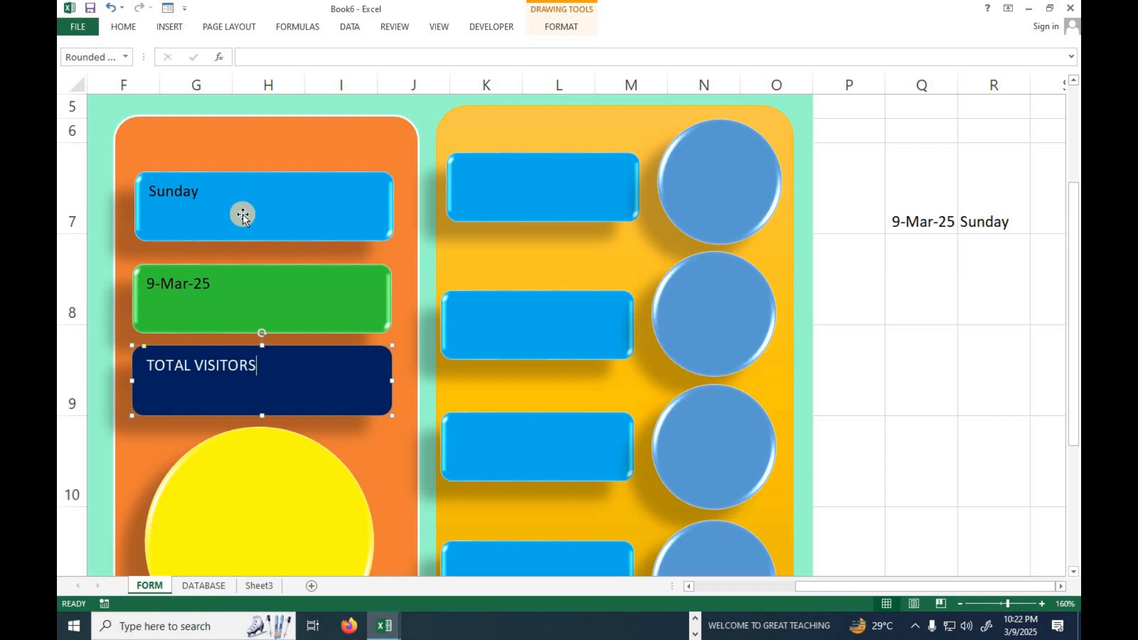
Centre the text horizontally and vertically in the weekday, date and TOTAL VISITORS rectangles of the orange panel.
{"action": "left_click", "coordinate": [221, 209]}
{"action": "left_click", "coordinate": [219, 276], "text": "shift"}
{"action": "left_click", "coordinate": [224, 363], "text": "shift"}
{"action": "left_click", "coordinate": [122, 27]}
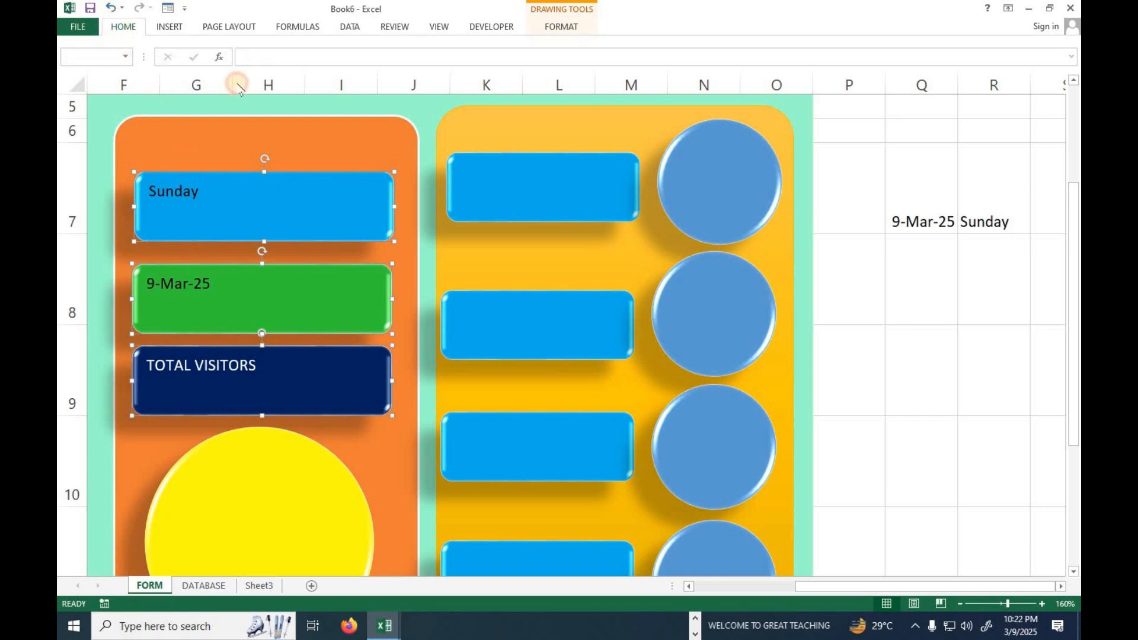
{"action": "left_click", "coordinate": [342, 73]}
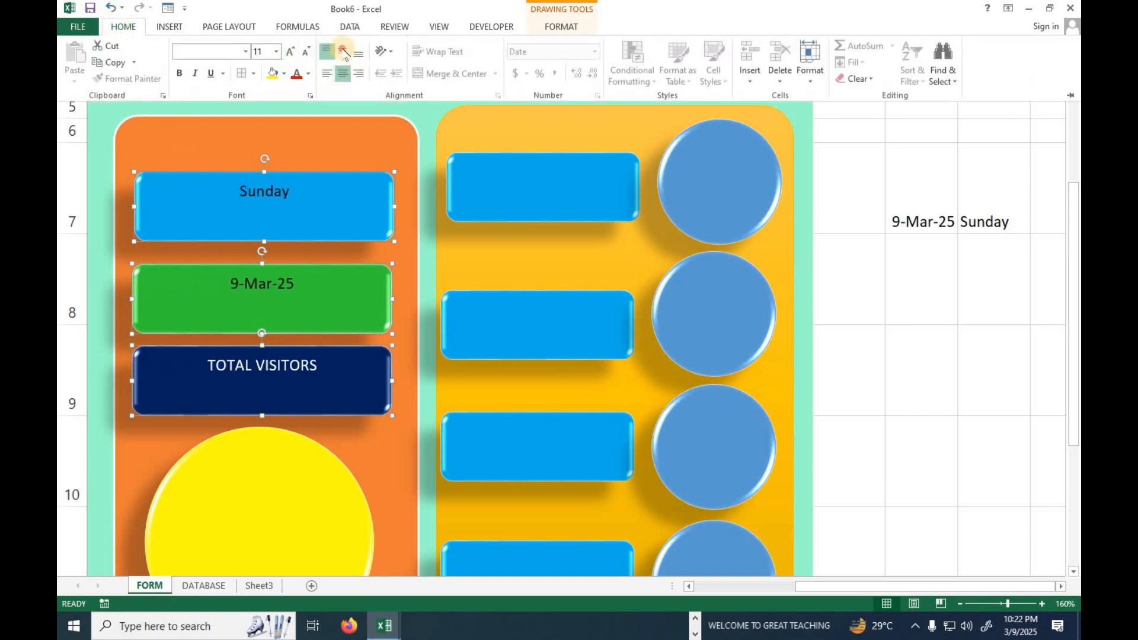
{"action": "left_click", "coordinate": [342, 51]}
Enlarge the text of the weekday, date and TOTAL VISITORS rectangles as far as TOTAL VISITORS still fits on one line.
{"action": "left_click", "coordinate": [290, 51]}
{"action": "left_click", "coordinate": [290, 52]}
{"action": "left_click", "coordinate": [289, 51]}
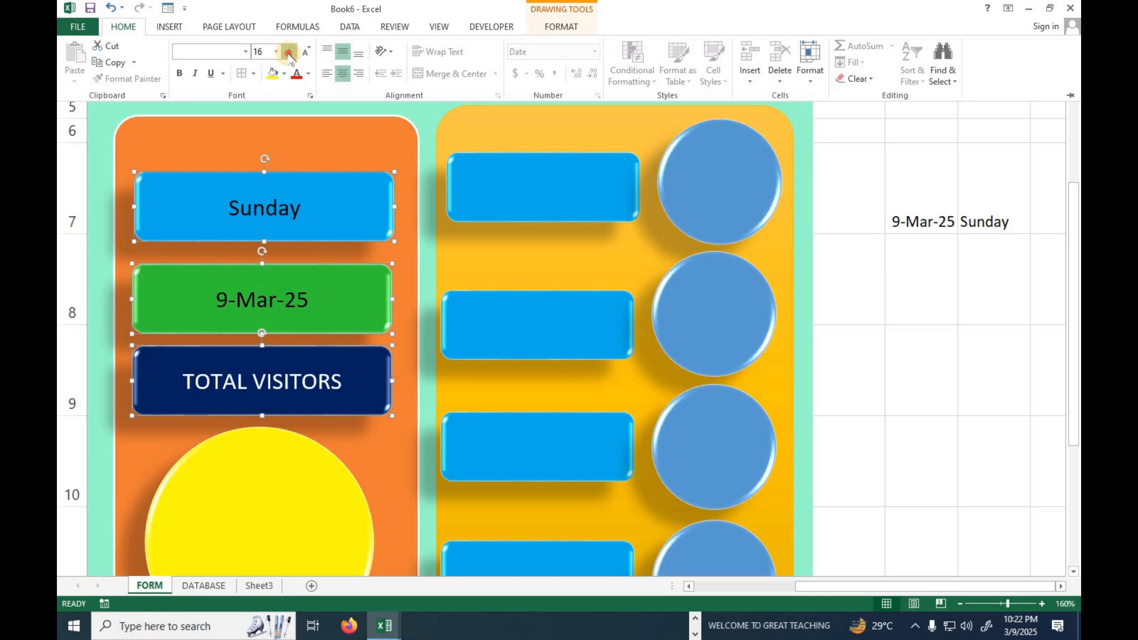
{"action": "left_click", "coordinate": [290, 51]}
{"action": "left_click", "coordinate": [290, 52]}
{"action": "left_click", "coordinate": [290, 52]}
{"action": "left_click", "coordinate": [290, 52]}
{"action": "left_click", "coordinate": [305, 52]}
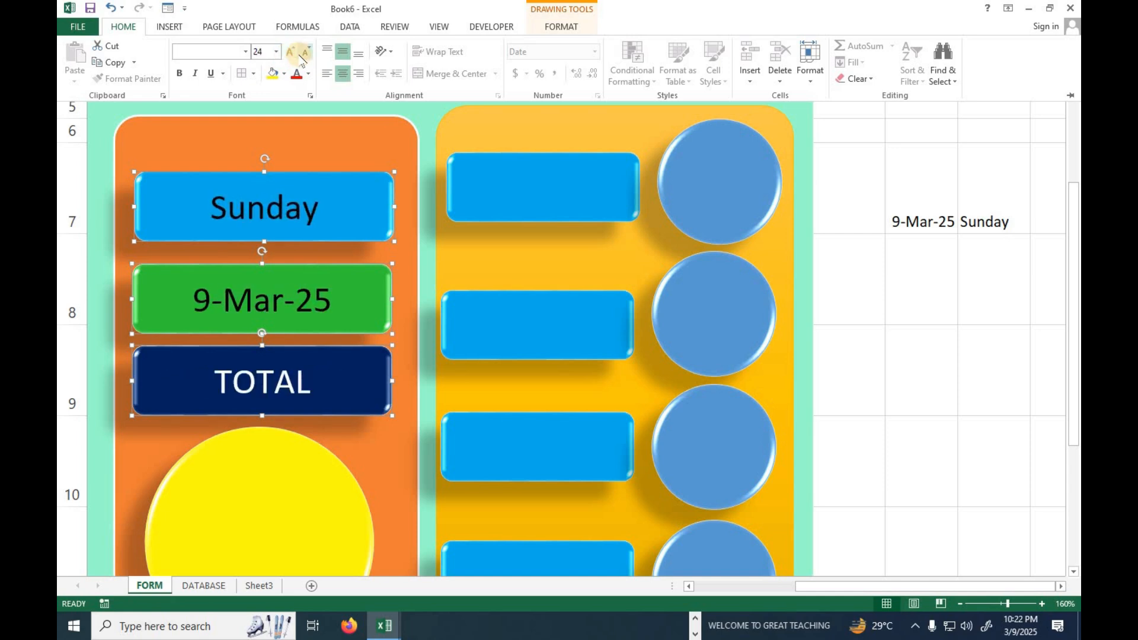
{"action": "left_click", "coordinate": [305, 52]}
{"action": "key", "text": "ctrl+F1"}
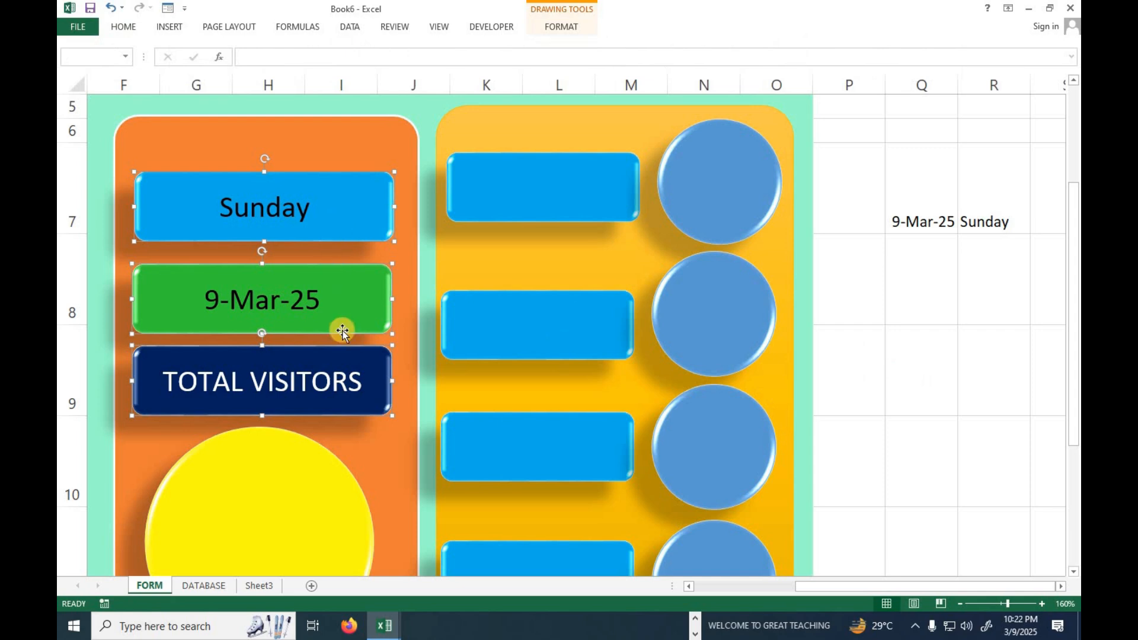
Label the topmost blue rounded rectangle in the yellow panel ADMISSION.
{"action": "left_click", "coordinate": [517, 203]}
{"action": "right_click", "coordinate": [516, 198]}
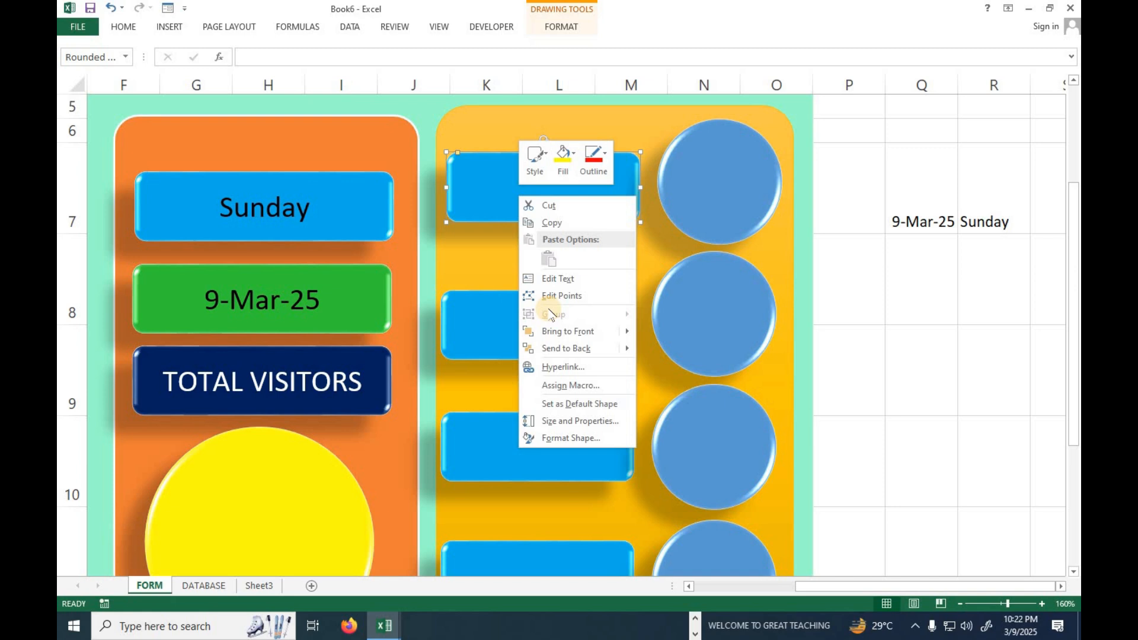
{"action": "left_click", "coordinate": [555, 280]}
{"action": "type", "text": "ADMI"}
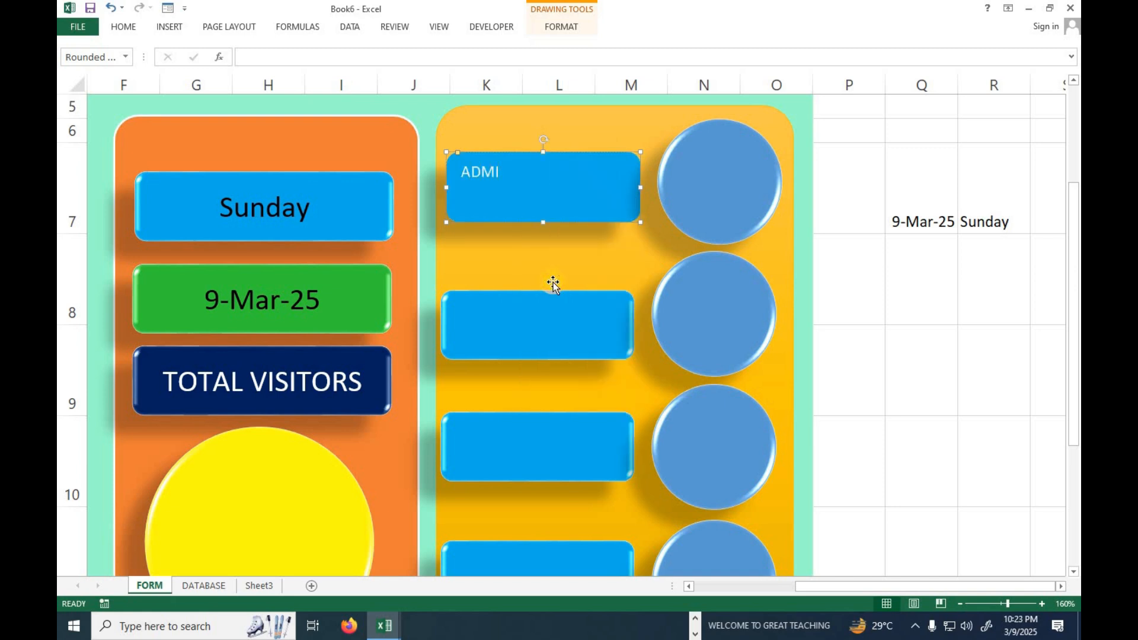
{"action": "type", "text": "SSION"}
Label the blue rounded rectangle directly below ADMISSION as INQUIRY.
{"action": "left_click", "coordinate": [544, 335]}
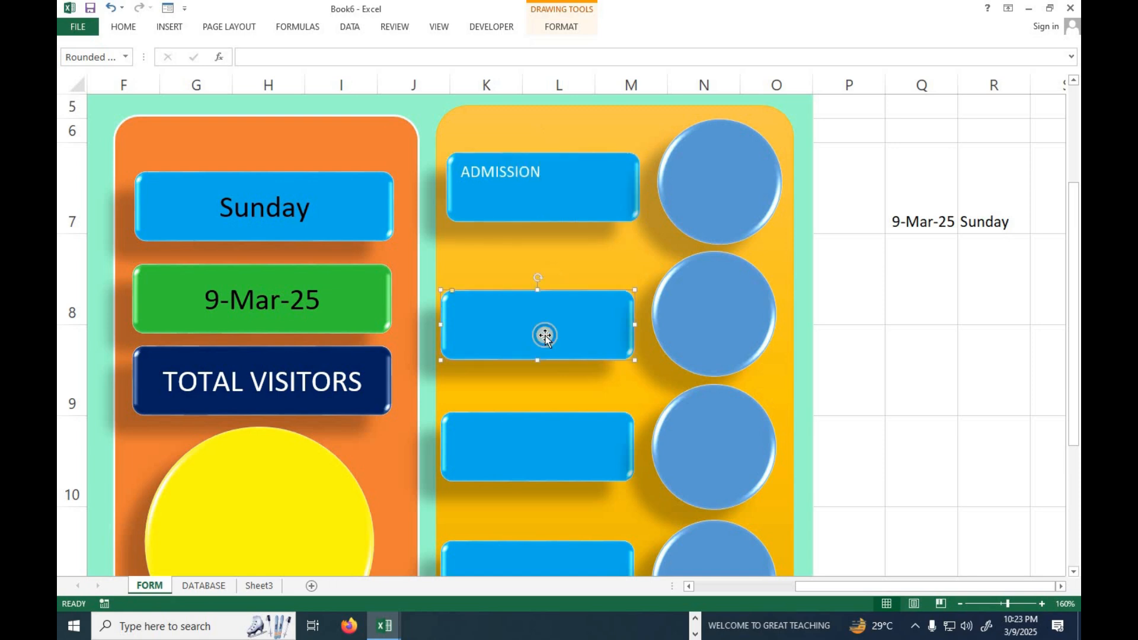
{"action": "right_click", "coordinate": [555, 325]}
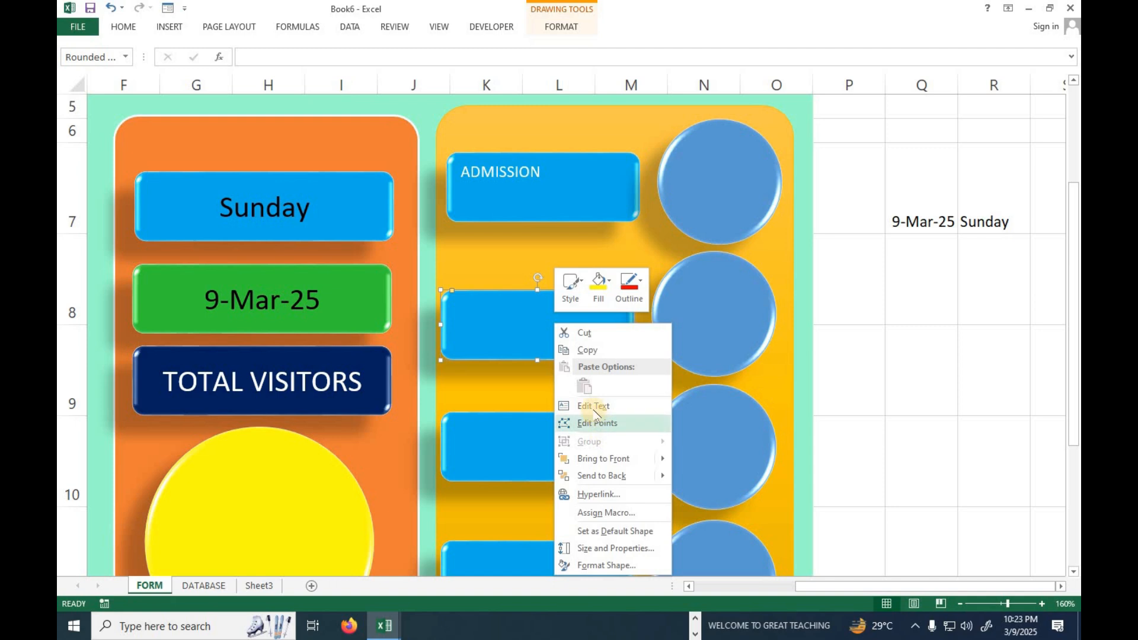
{"action": "left_click", "coordinate": [594, 406]}
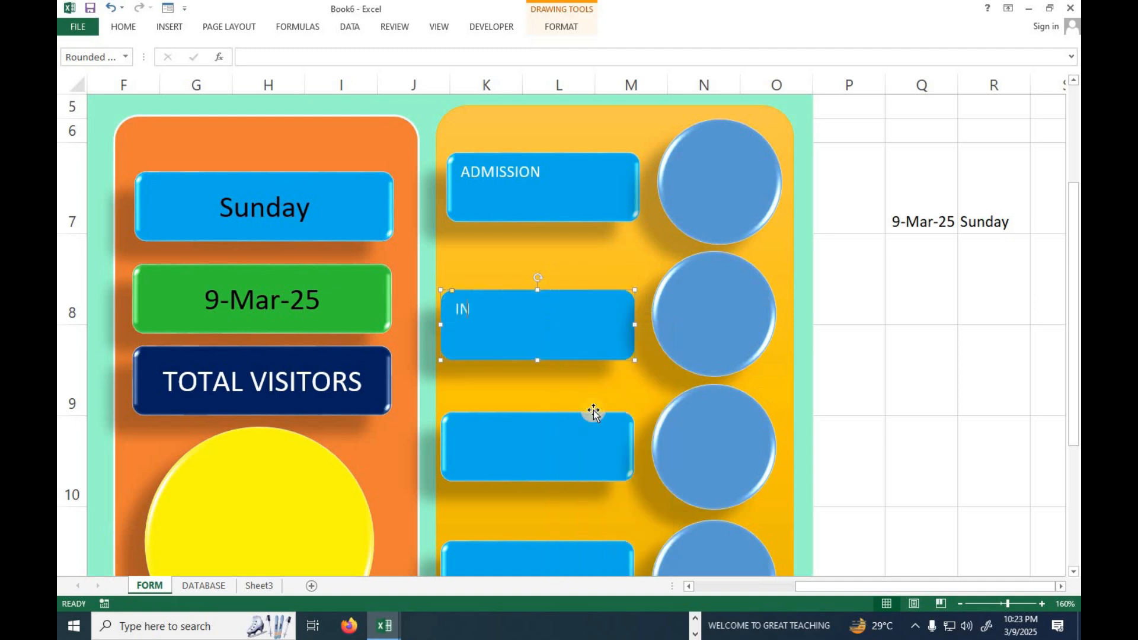
{"action": "type", "text": "INQUIRY"}
Label the third blue rounded rectangle in the yellow panel INTERVIEW.
{"action": "left_click", "coordinate": [535, 438]}
{"action": "right_click", "coordinate": [535, 438]}
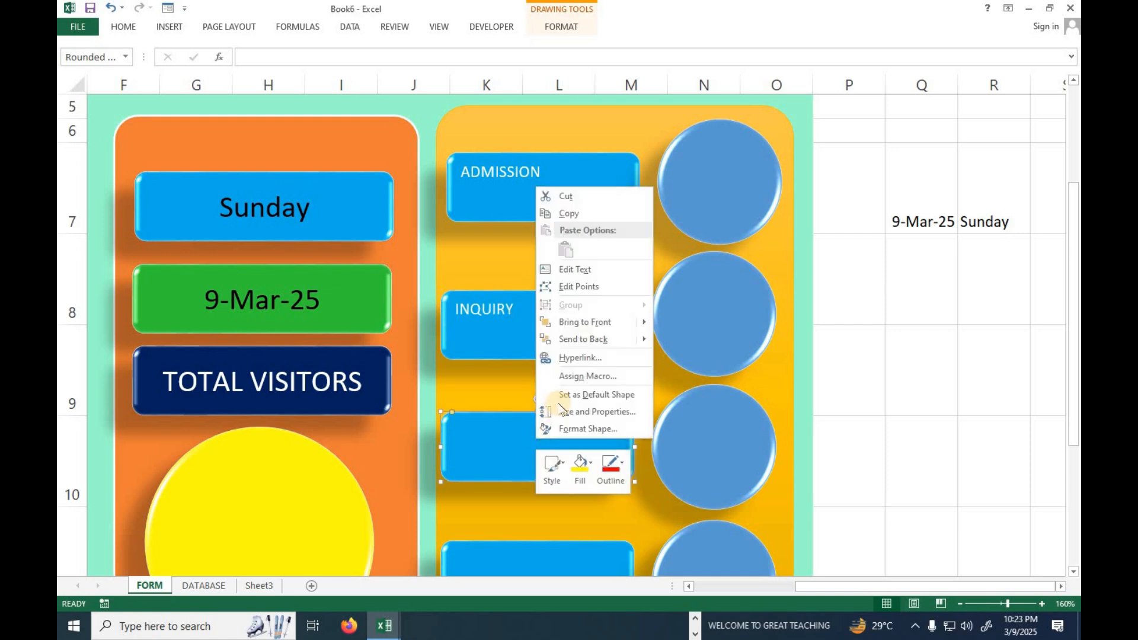
{"action": "left_click", "coordinate": [576, 269]}
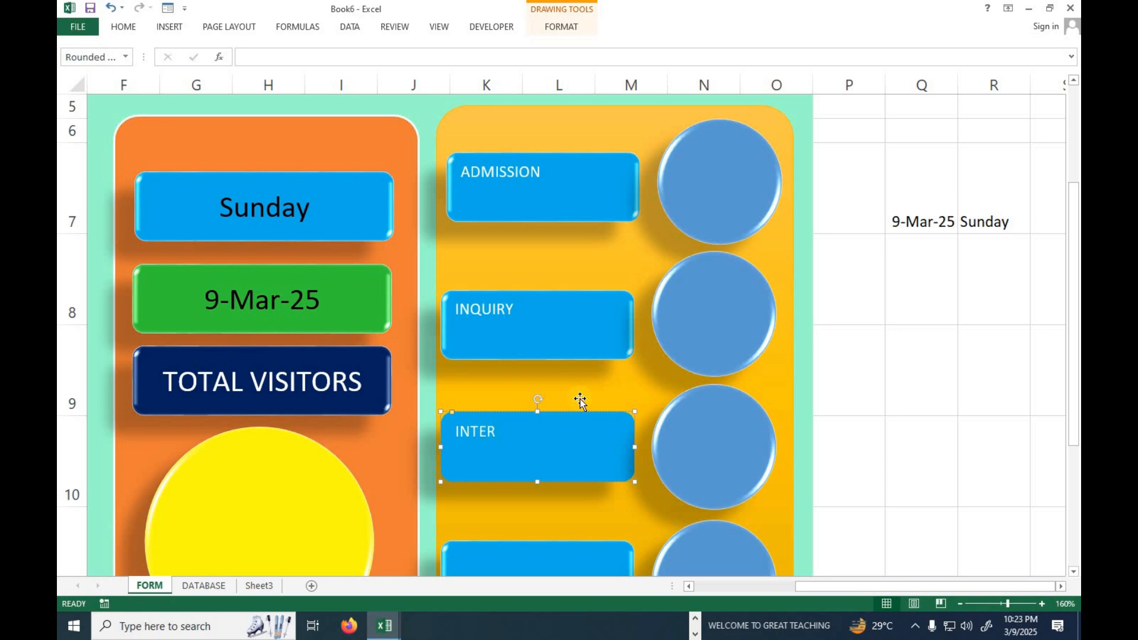
{"action": "type", "text": "INTERVIEW"}
Label the lowest blue rounded rectangle in the yellow panel MEETING.
{"action": "scroll", "coordinate": [568, 414], "scroll_direction": "down", "scroll_amount": 3}
{"action": "scroll", "coordinate": [549, 407], "scroll_direction": "up", "scroll_amount": 3}
{"action": "left_click", "coordinate": [523, 550]}
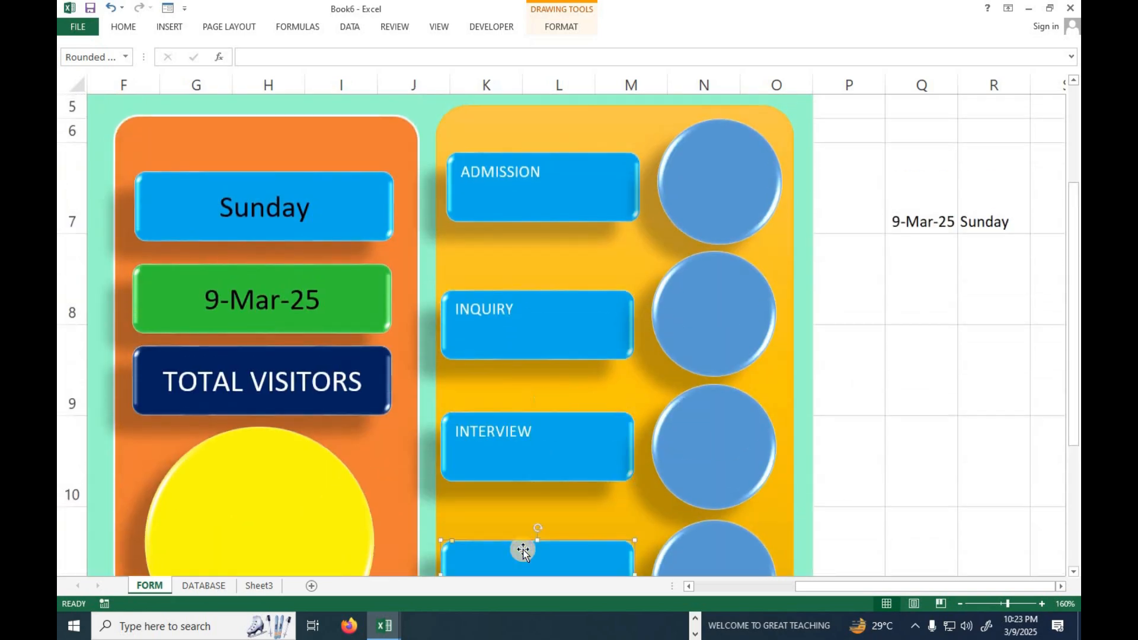
{"action": "scroll", "coordinate": [524, 550], "scroll_direction": "down", "scroll_amount": 3}
{"action": "right_click", "coordinate": [518, 424]}
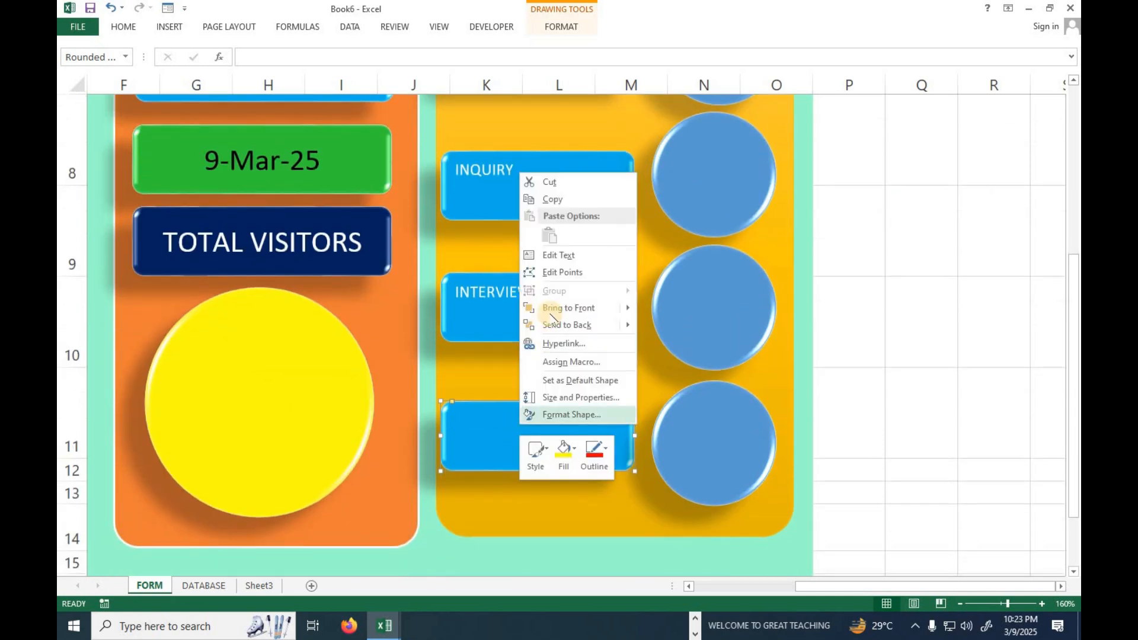
{"action": "left_click", "coordinate": [559, 260]}
{"action": "type", "text": "MEETING"}
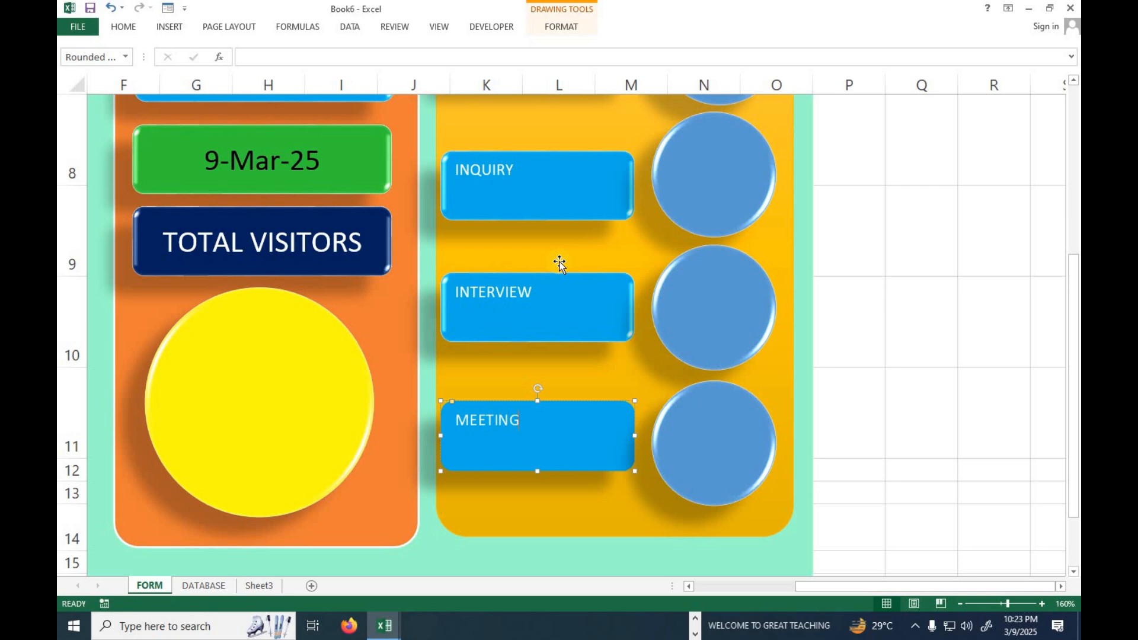
Set the text of the ADMISSION, INQUIRY, INTERVIEW and MEETING rectangles to font size 16.
{"action": "scroll", "coordinate": [553, 278], "scroll_direction": "up", "scroll_amount": 2}
{"action": "left_click", "coordinate": [554, 279]}
{"action": "left_click", "coordinate": [534, 379], "text": "ctrl"}
{"action": "left_click", "coordinate": [539, 517], "text": "ctrl"}
{"action": "scroll", "coordinate": [552, 433], "scroll_direction": "down", "scroll_amount": 2}
{"action": "left_click", "coordinate": [532, 429], "text": "ctrl"}
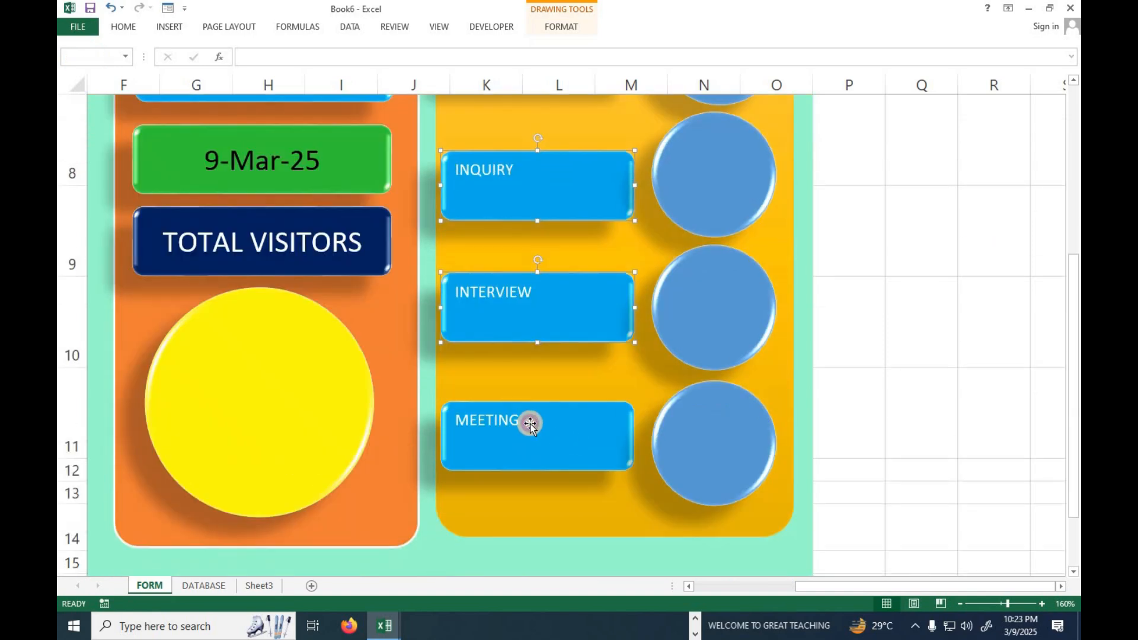
{"action": "left_click", "coordinate": [560, 27]}
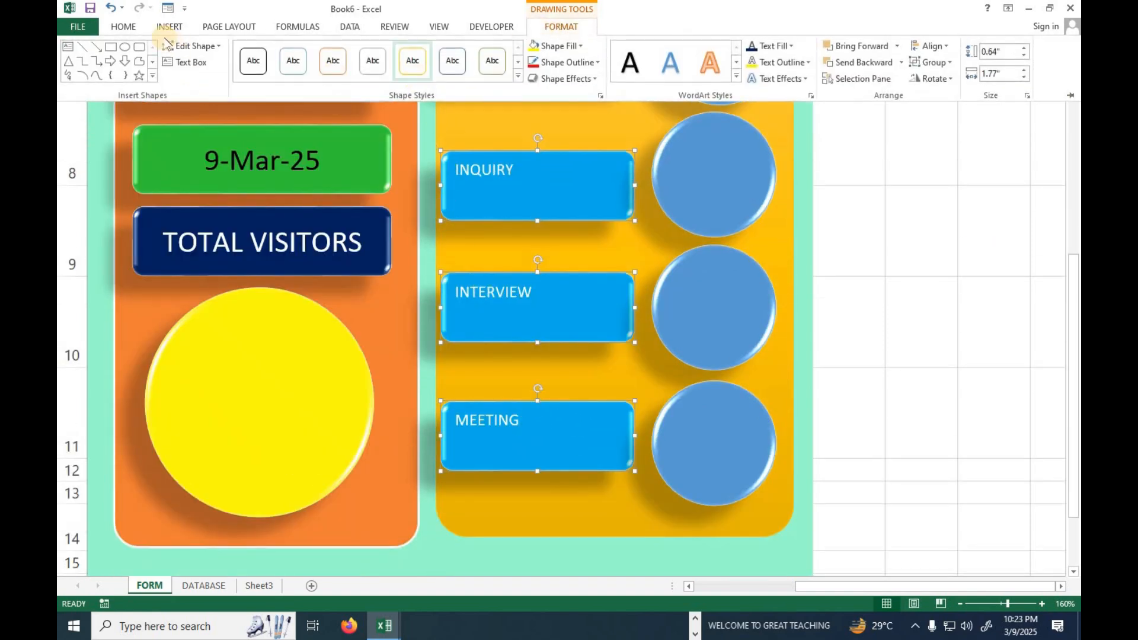
{"action": "left_click", "coordinate": [123, 27]}
{"action": "left_click", "coordinate": [289, 52]}
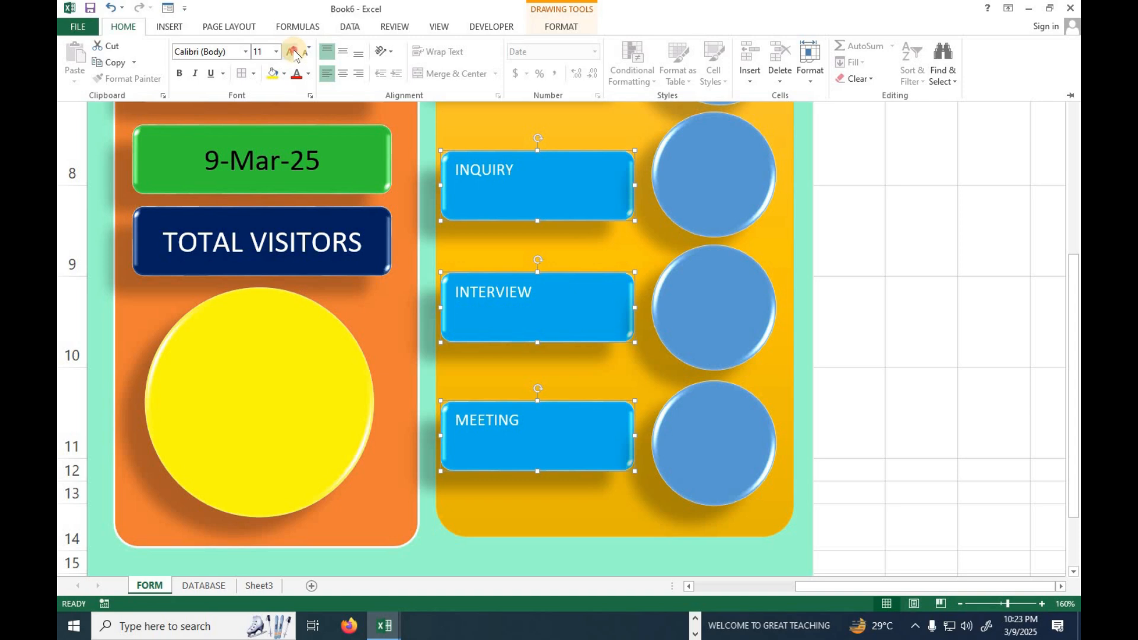
{"action": "left_click", "coordinate": [289, 52]}
{"action": "left_click", "coordinate": [290, 53]}
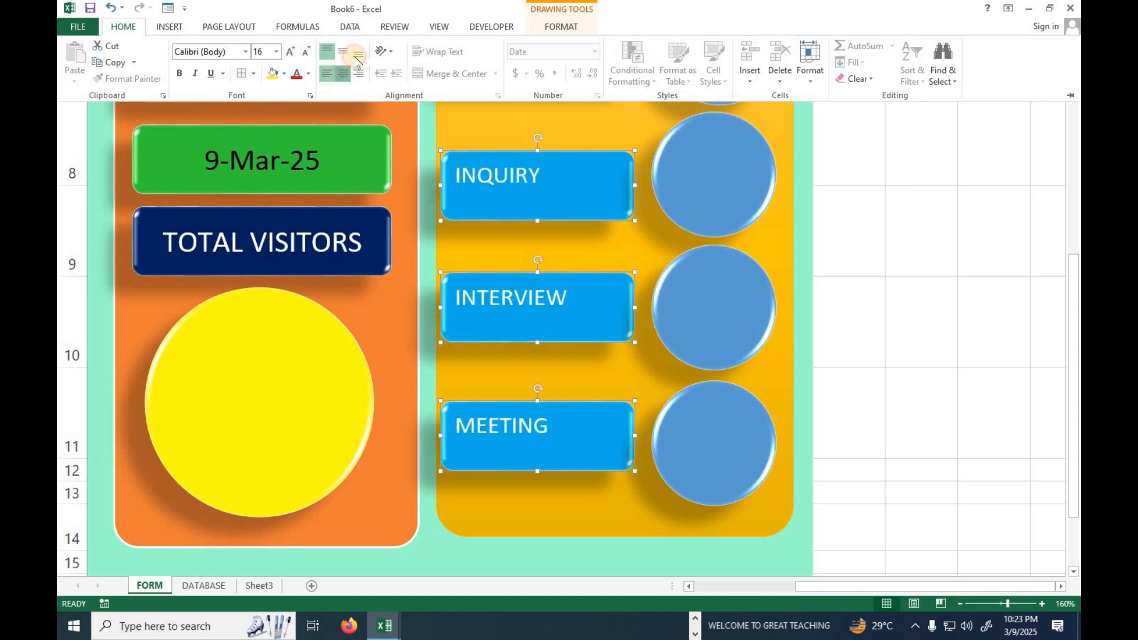
Centre the text of the four category rectangles horizontally and vertically and make it bold.
{"action": "left_click", "coordinate": [343, 74]}
{"action": "left_click", "coordinate": [342, 52]}
{"action": "left_click", "coordinate": [179, 73]}
{"action": "left_click", "coordinate": [866, 306]}
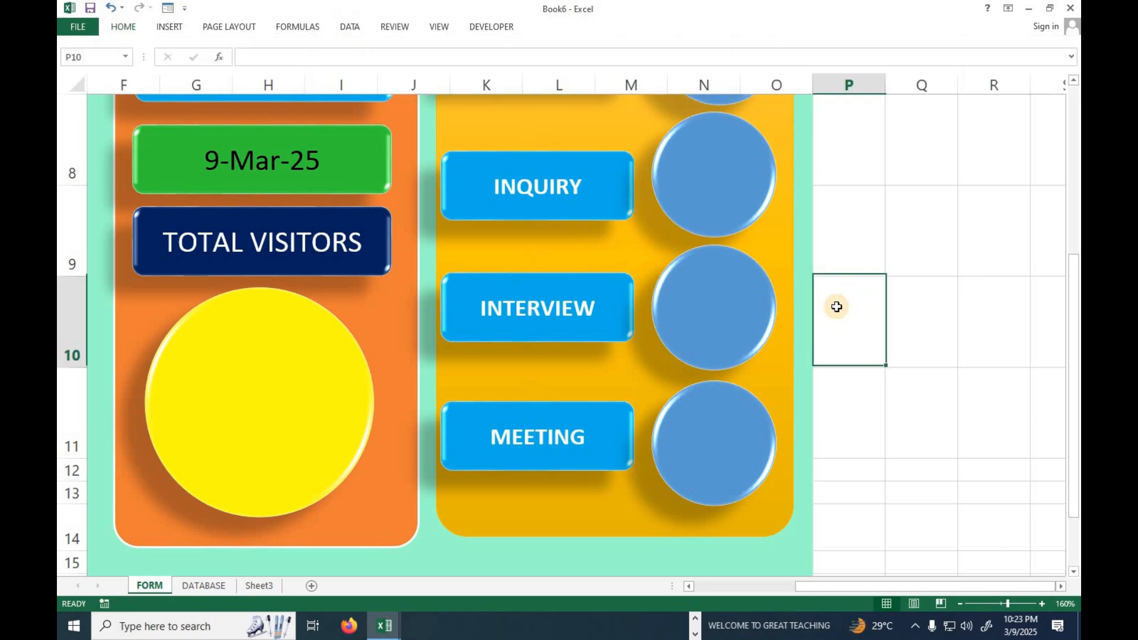
Enter the helper labels AD, INQ, INTER and MEE in cells Q8 to Q11 below the date cell.
{"action": "scroll", "coordinate": [818, 307], "scroll_direction": "up", "scroll_amount": 2}
{"action": "left_click", "coordinate": [741, 251]}
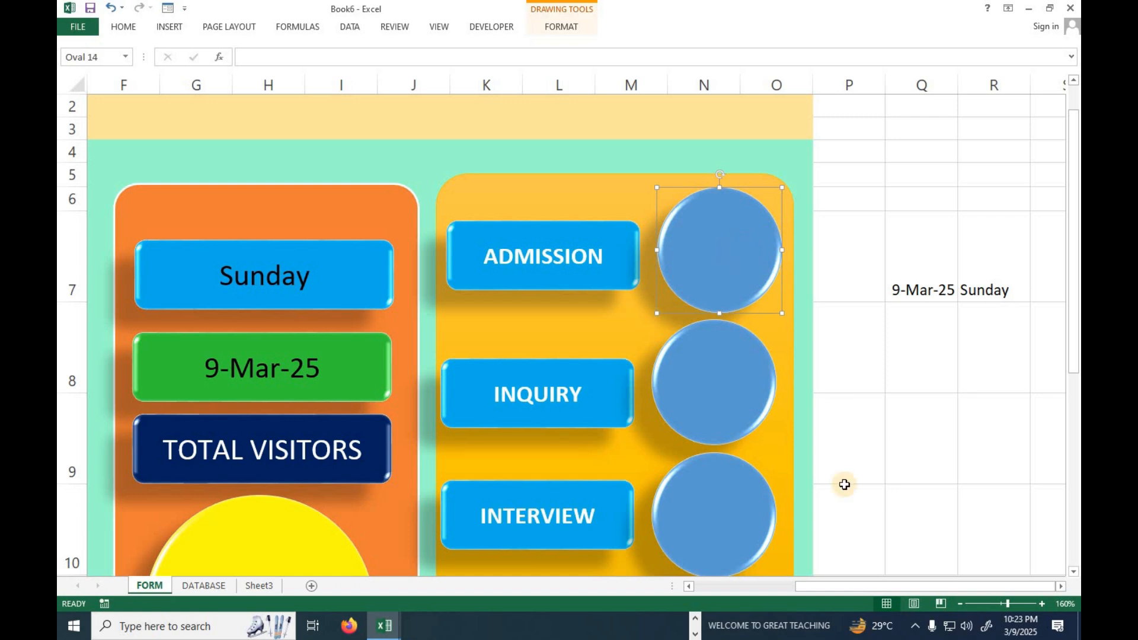
{"action": "left_click", "coordinate": [908, 369]}
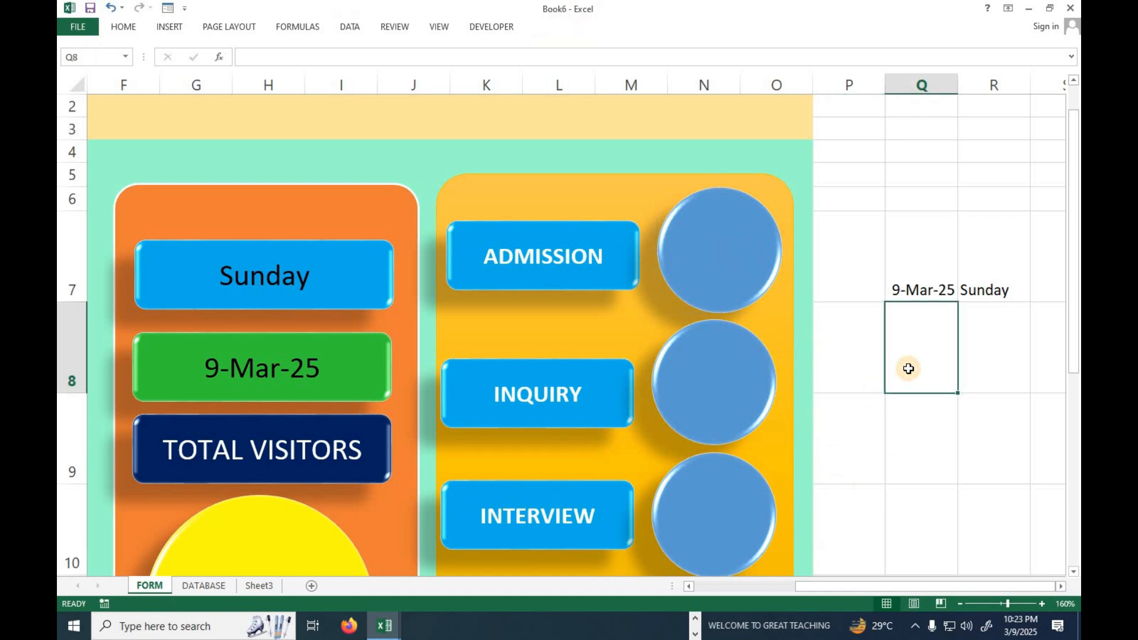
{"action": "type", "text": "AD"}
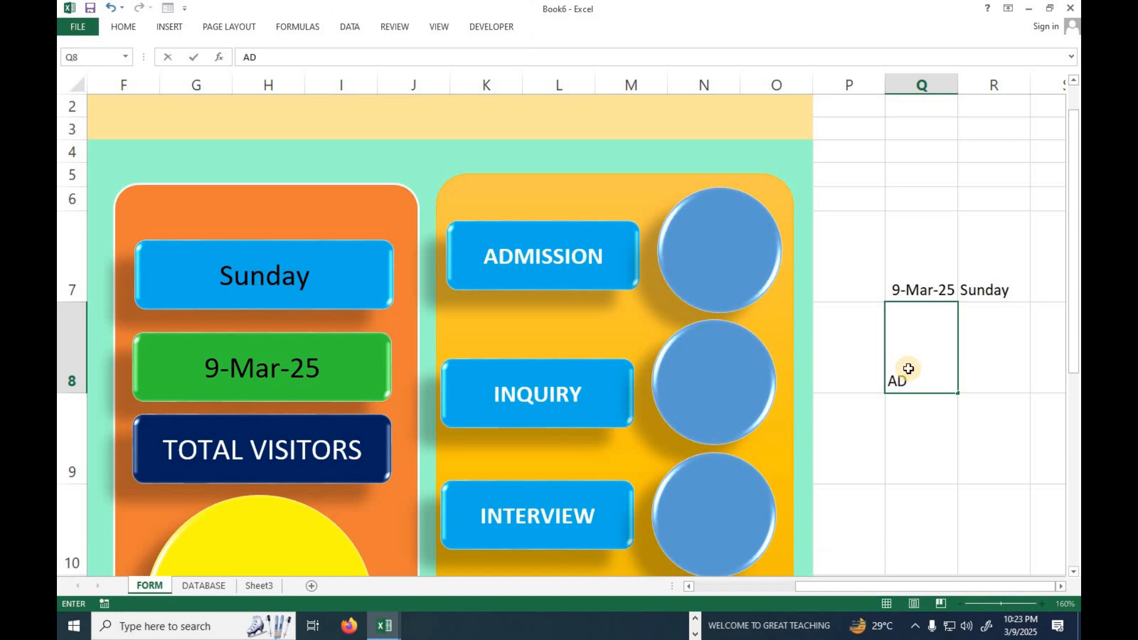
{"action": "key", "text": "Return"}
{"action": "type", "text": "IN"}
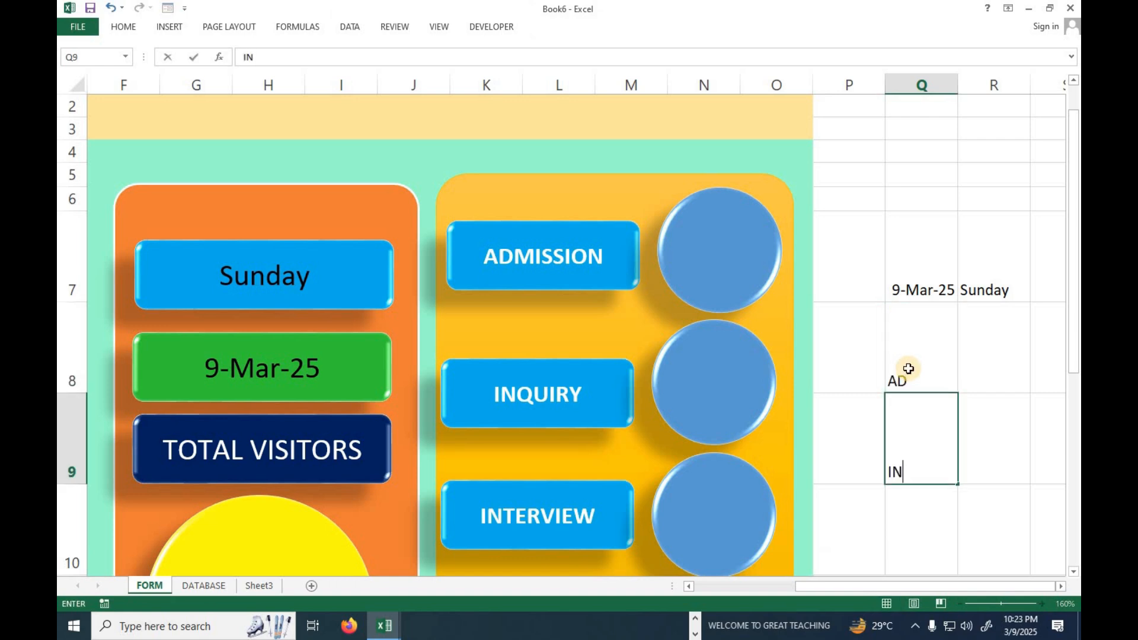
{"action": "type", "text": "Q"}
{"action": "key", "text": "Return"}
{"action": "type", "text": "INTER"}
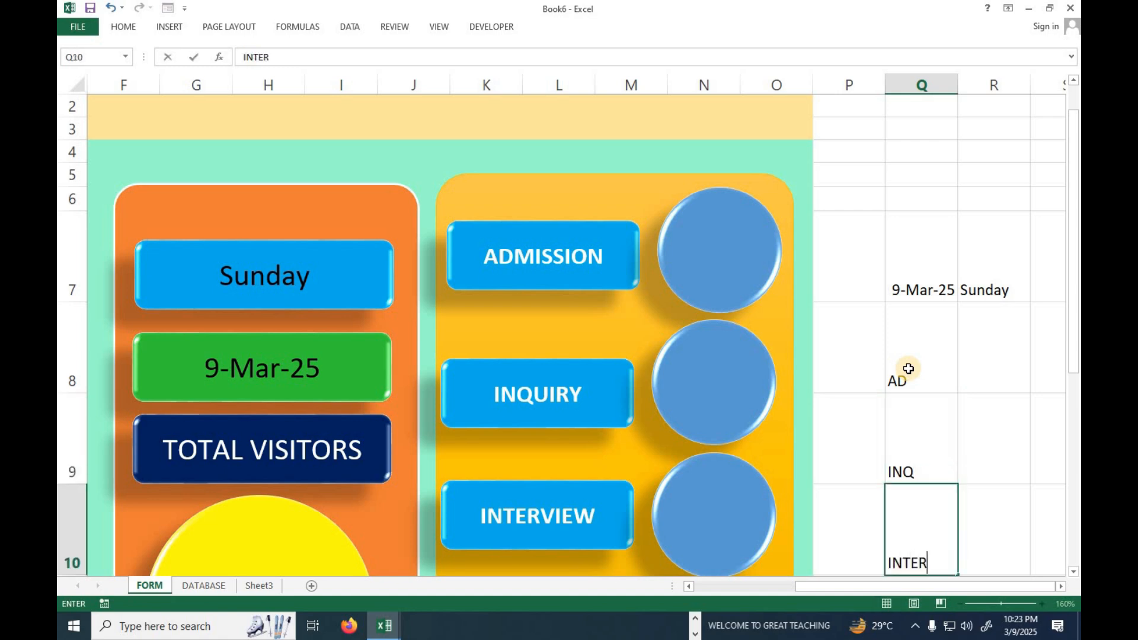
{"action": "key", "text": "Return"}
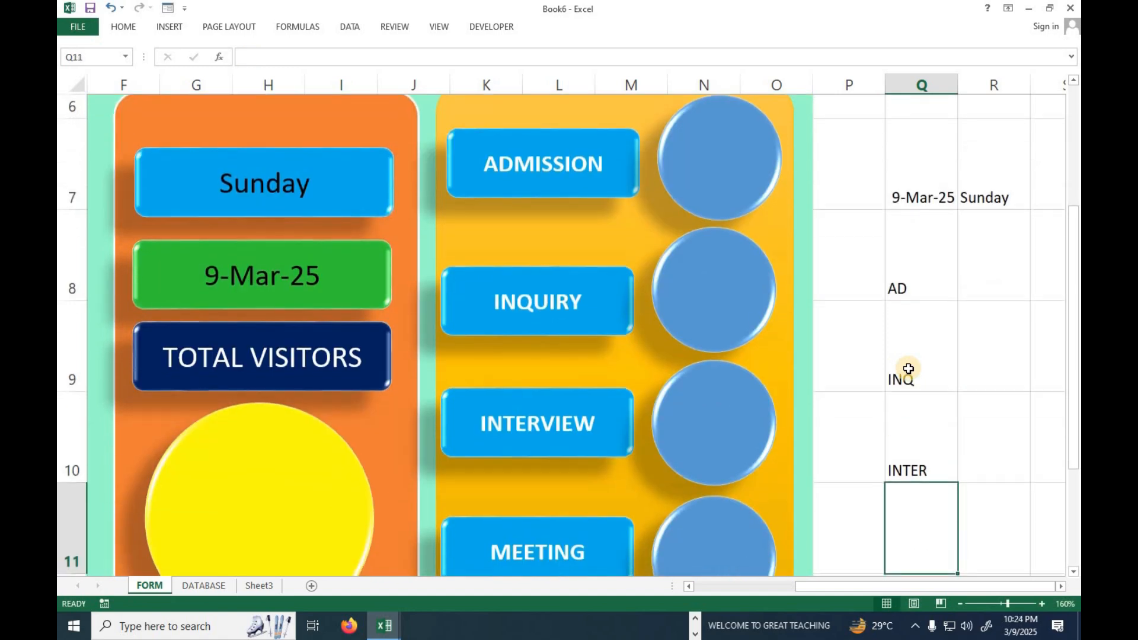
{"action": "type", "text": "MEE"}
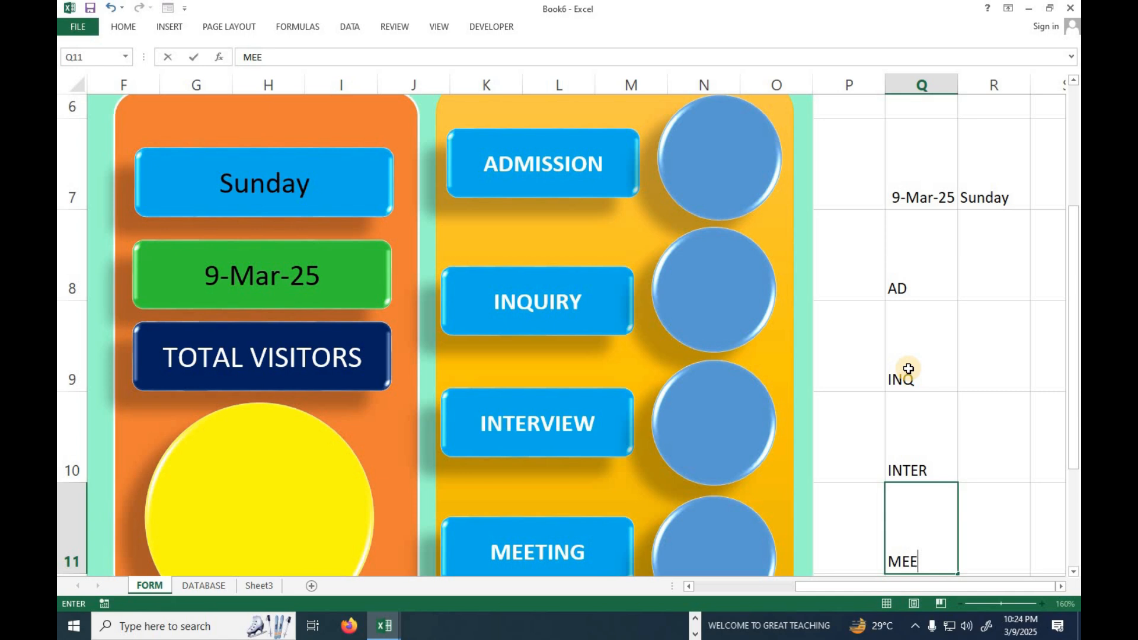
{"action": "left_click", "coordinate": [919, 288]}
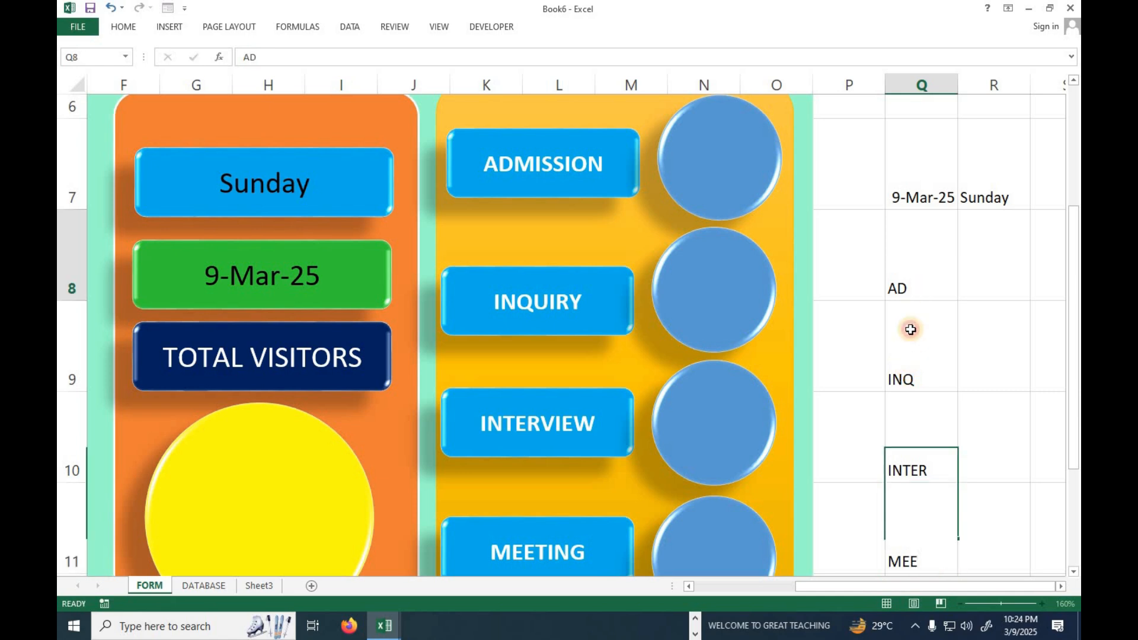
{"action": "left_click", "coordinate": [919, 397]}
{"action": "left_click", "coordinate": [919, 508]}
{"action": "left_click", "coordinate": [982, 276]}
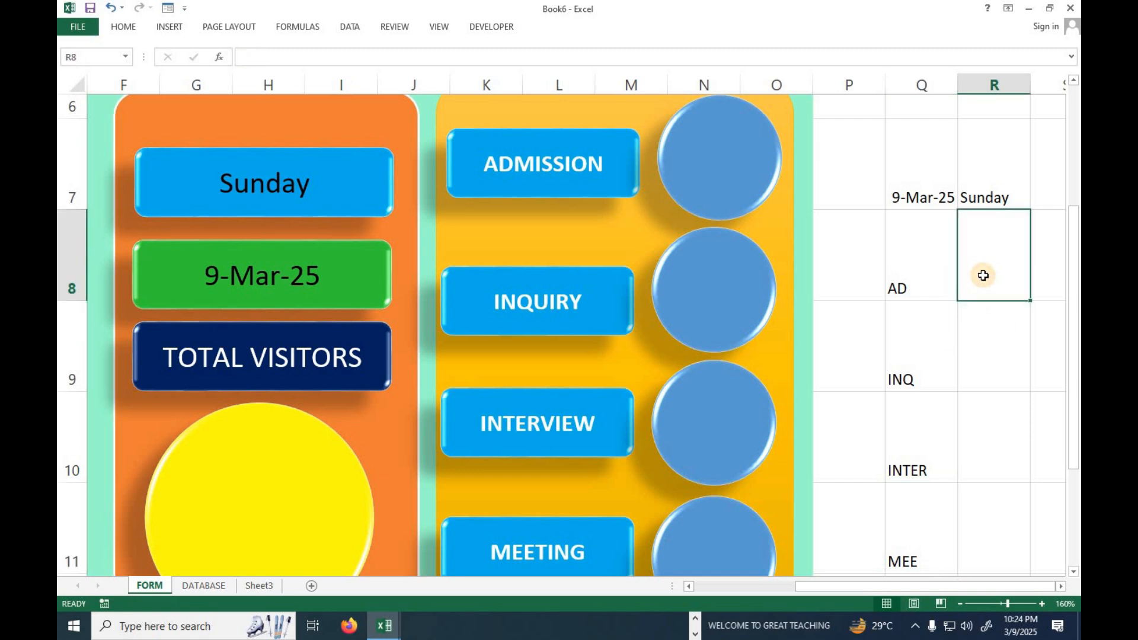
{"action": "type", "text": "="}
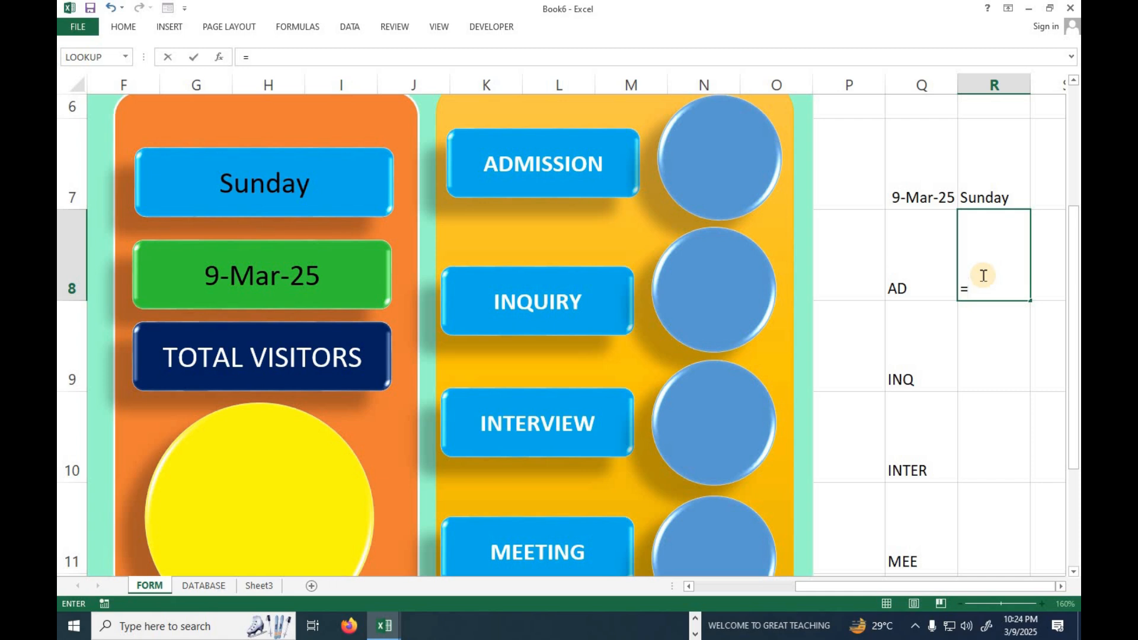
{"action": "key", "text": "BackSpace"}
{"action": "key", "text": "Escape"}
Enter the helper label TOTAL VI in cell S8.
{"action": "key", "text": "Up"}
{"action": "key", "text": "Up"}
{"action": "key", "text": "Down"}
{"action": "key", "text": "Down"}
{"action": "key", "text": "Down"}
{"action": "key", "text": "Right"}
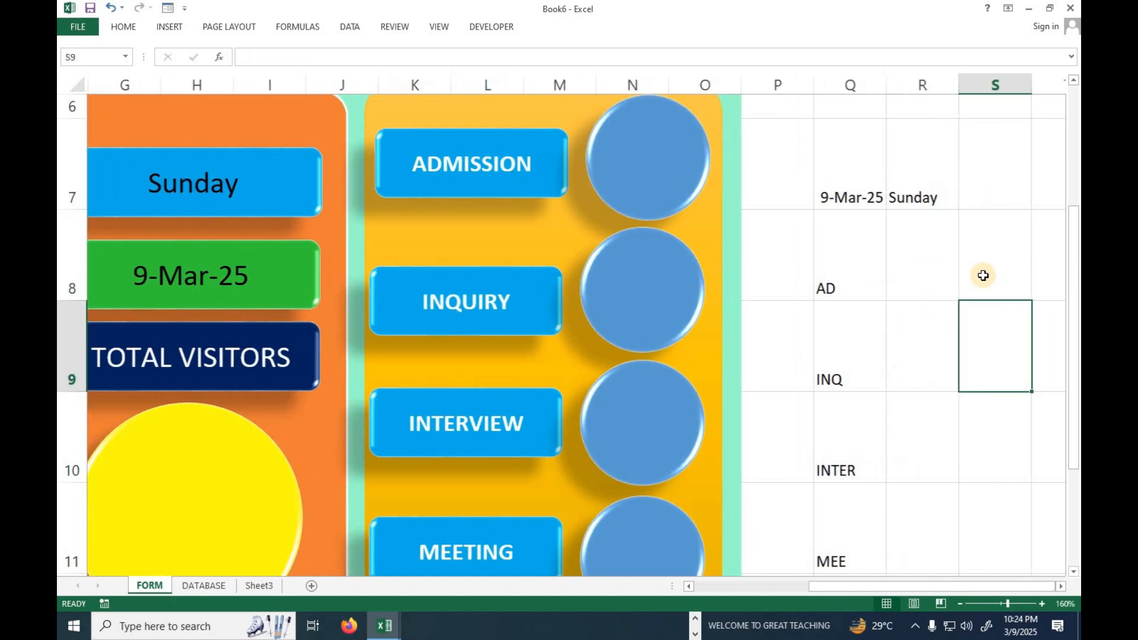
{"action": "key", "text": "Up"}
{"action": "type", "text": "TOTAL"}
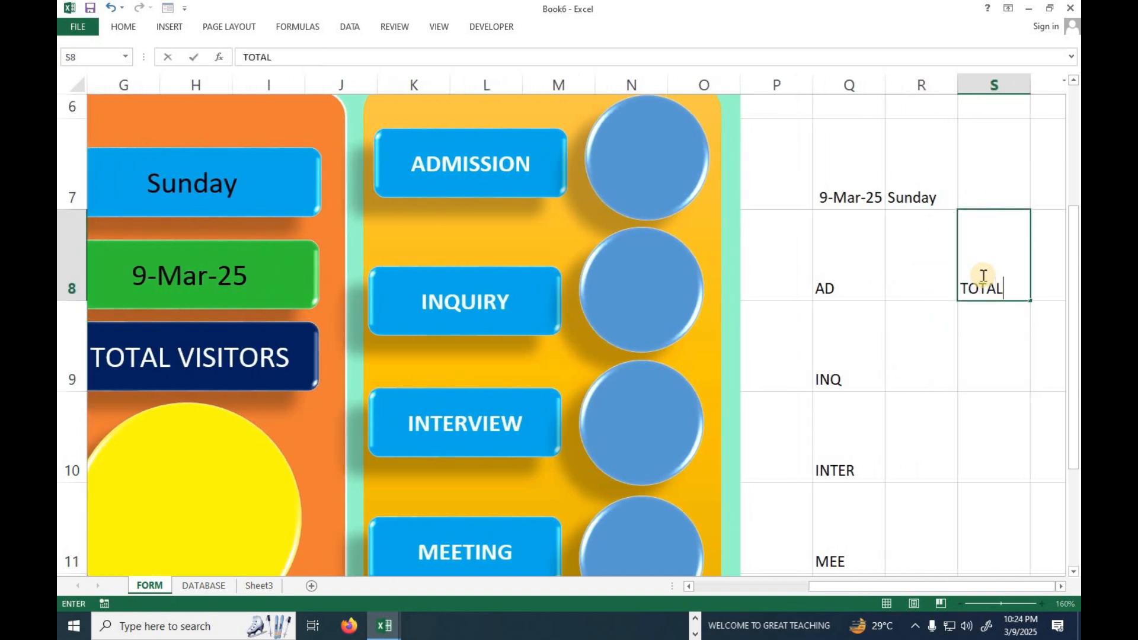
{"action": "type", "text": " VI"}
In cell R8, count the ADMISSION entries across the DATABASE table's whole Purpose column, header included, with COUNTIF.
{"action": "key", "text": "Left"}
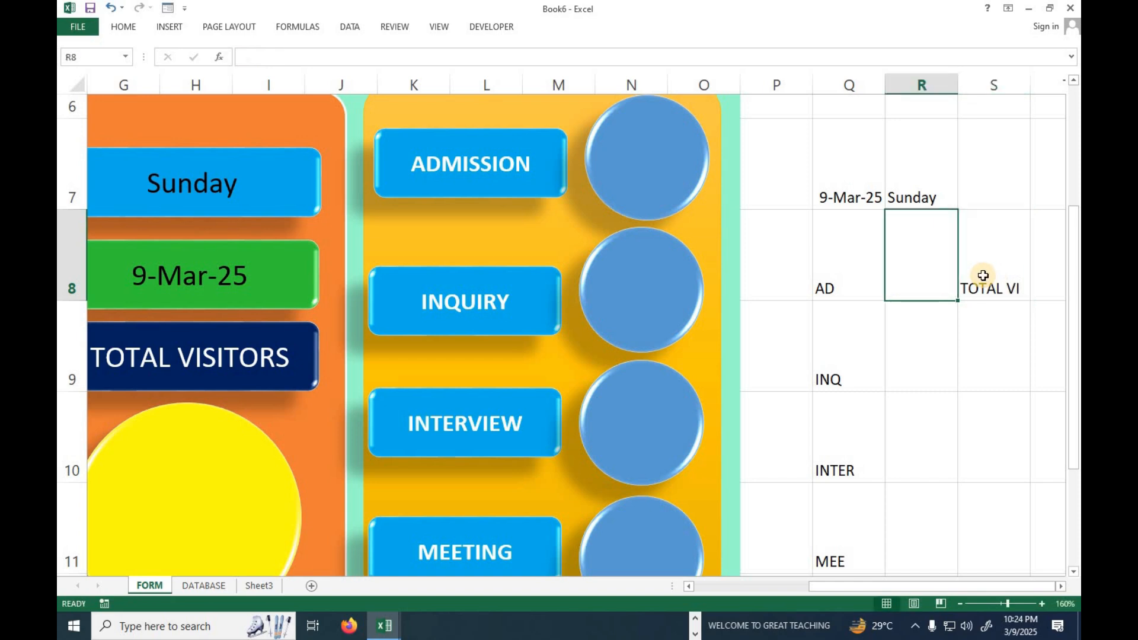
{"action": "type", "text": "="}
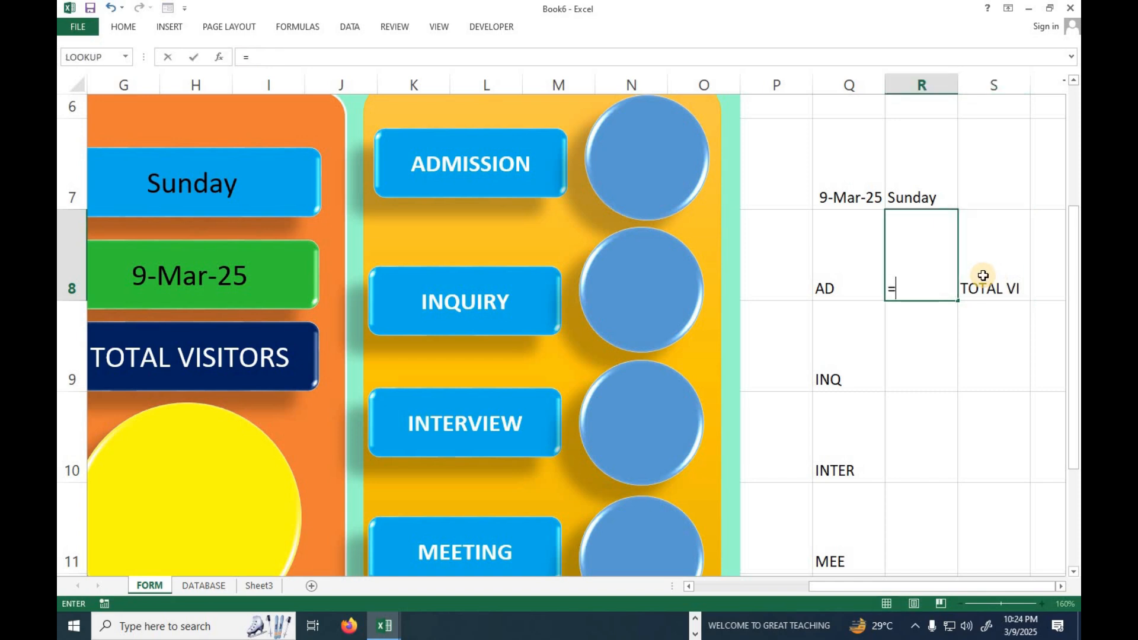
{"action": "type", "text": "COUNT"}
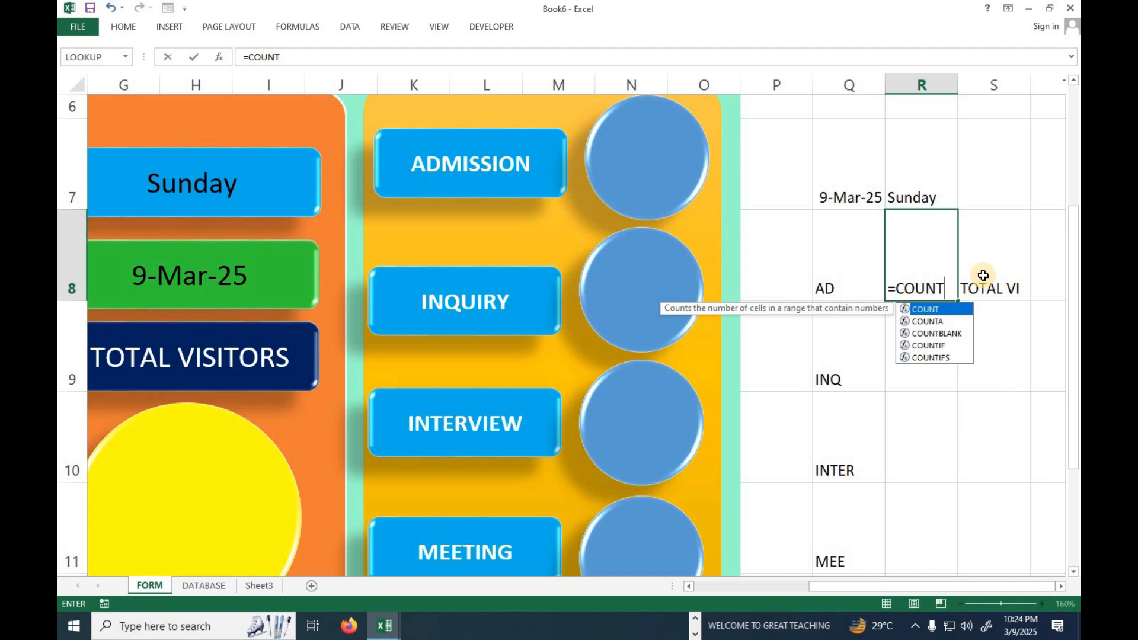
{"action": "key", "text": "Down"}
{"action": "key", "text": "Down"}
{"action": "key", "text": "Down"}
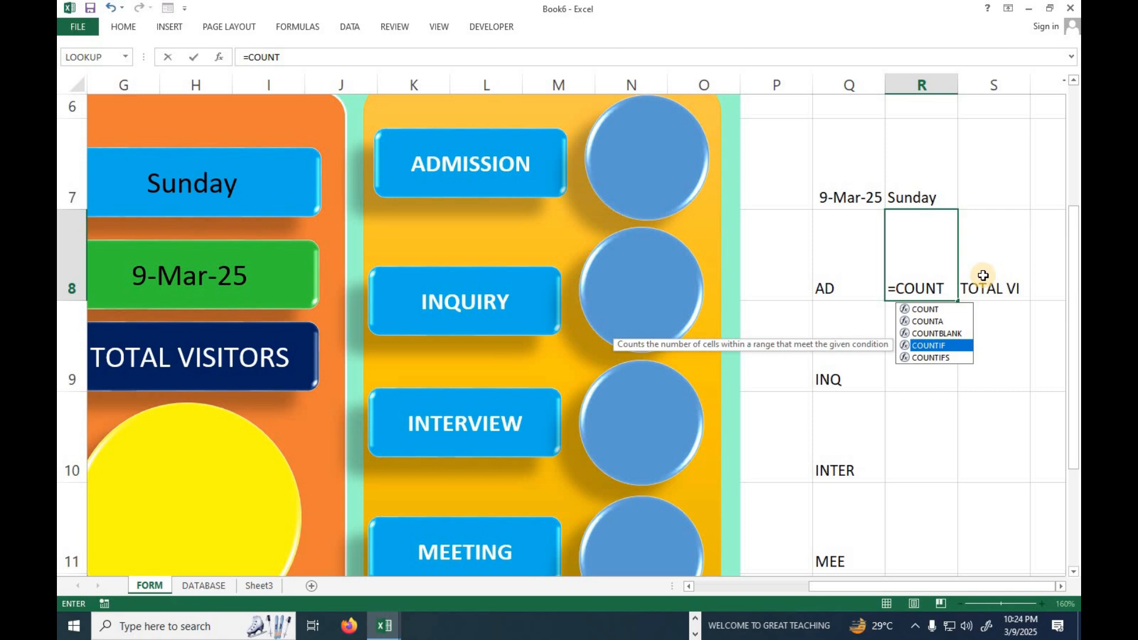
{"action": "key", "text": "Tab"}
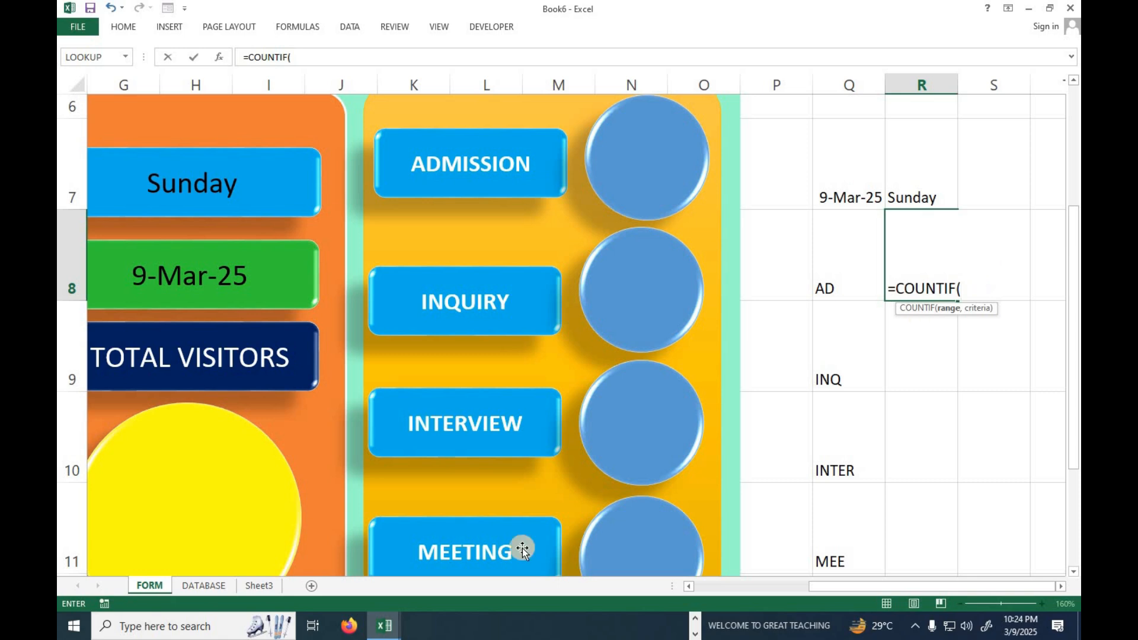
{"action": "left_click", "coordinate": [203, 586]}
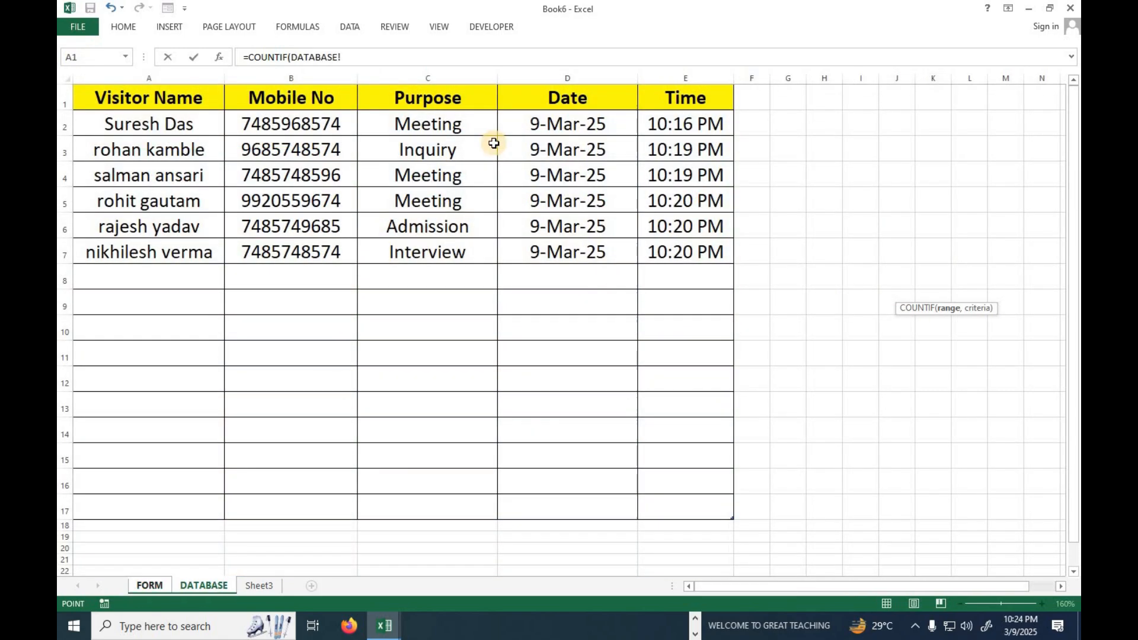
{"action": "mouse_move", "coordinate": [459, 105]}
{"action": "left_mouse_down"}
{"action": "mouse_move", "coordinate": [457, 391]}
{"action": "mouse_move", "coordinate": [443, 511]}
{"action": "left_mouse_up"}
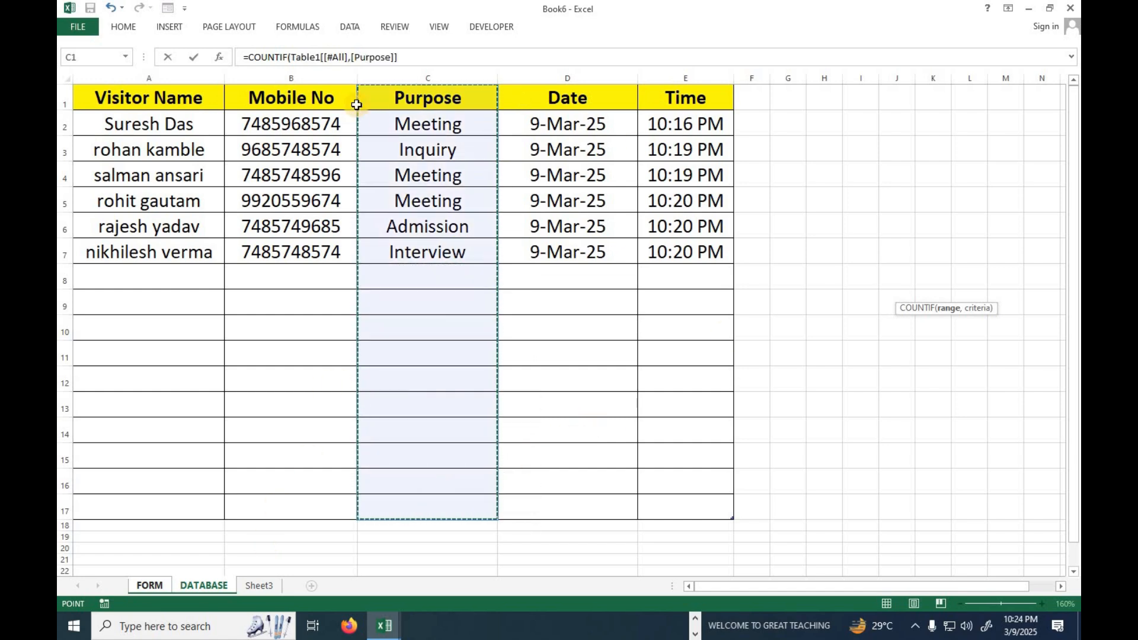
{"action": "left_click", "coordinate": [427, 57]}
{"action": "type", "text": ",\"ADMISSION"}
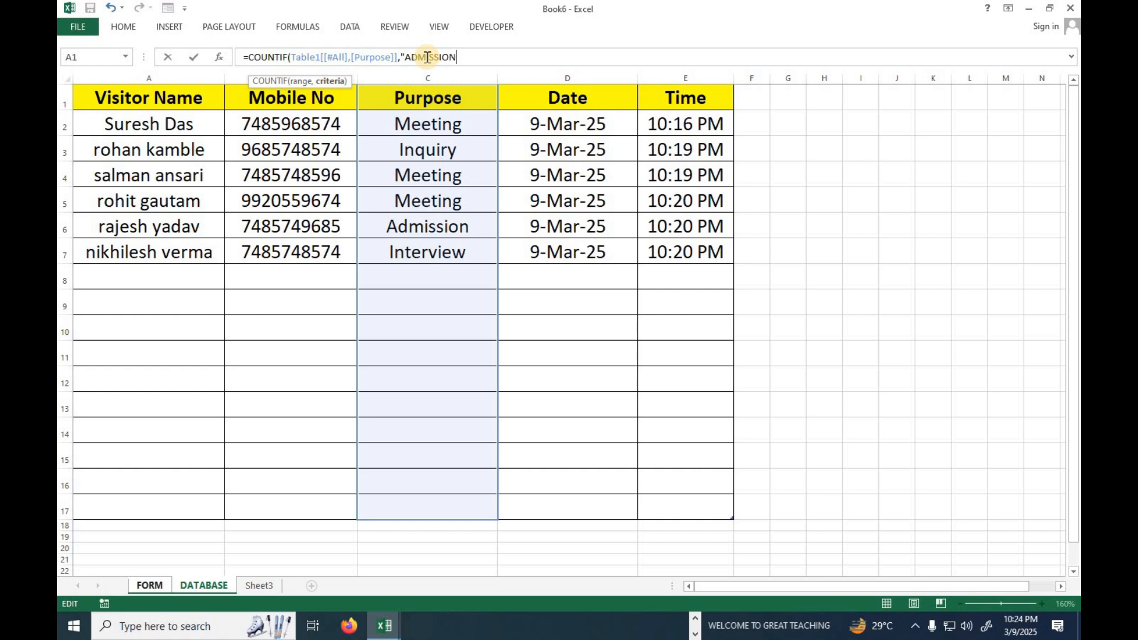
{"action": "key", "text": "Return"}
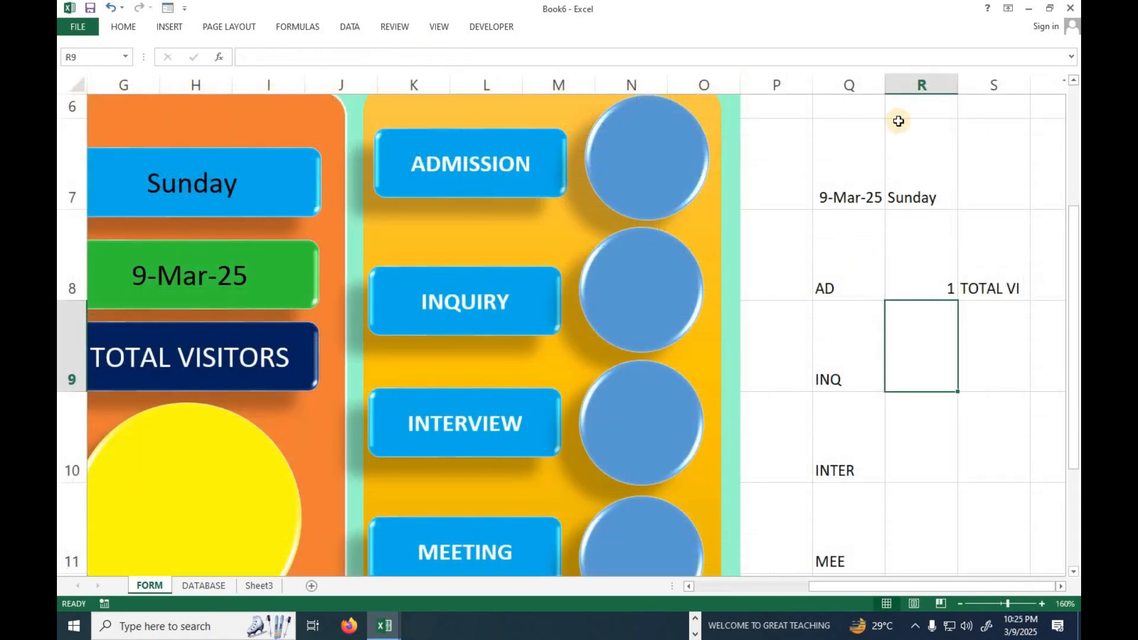
{"action": "left_click", "coordinate": [915, 269]}
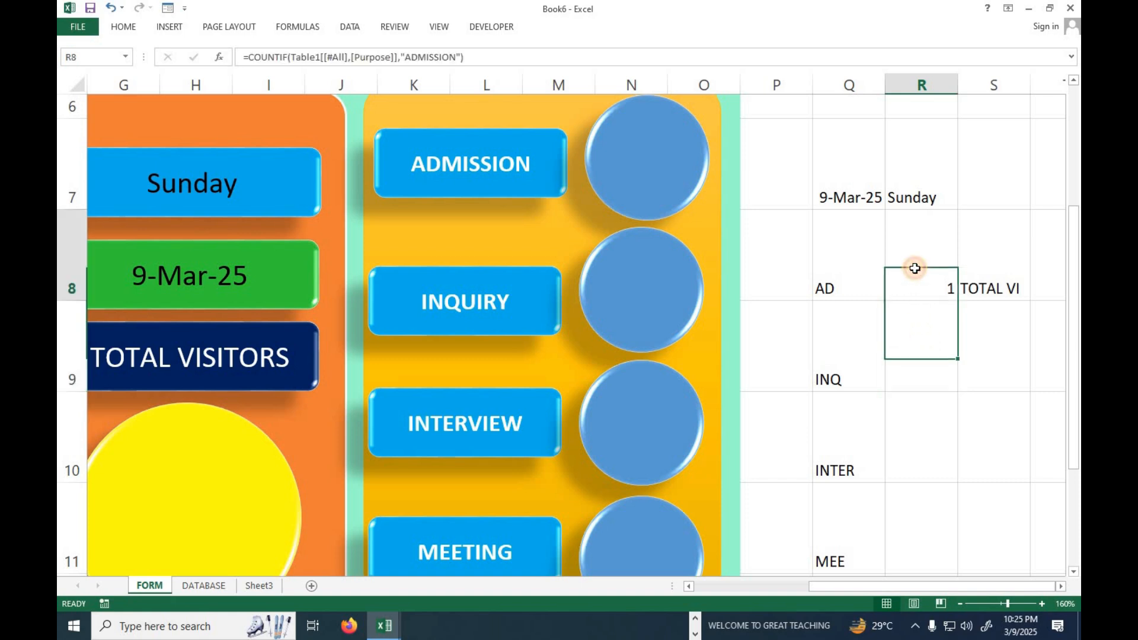
In cell R9, enter a COUNTIF formula counting "INQUIRY" in the DATABASE table's Purpose column, header included.
{"action": "left_click", "coordinate": [915, 365]}
{"action": "type", "text": "=COUNT"}
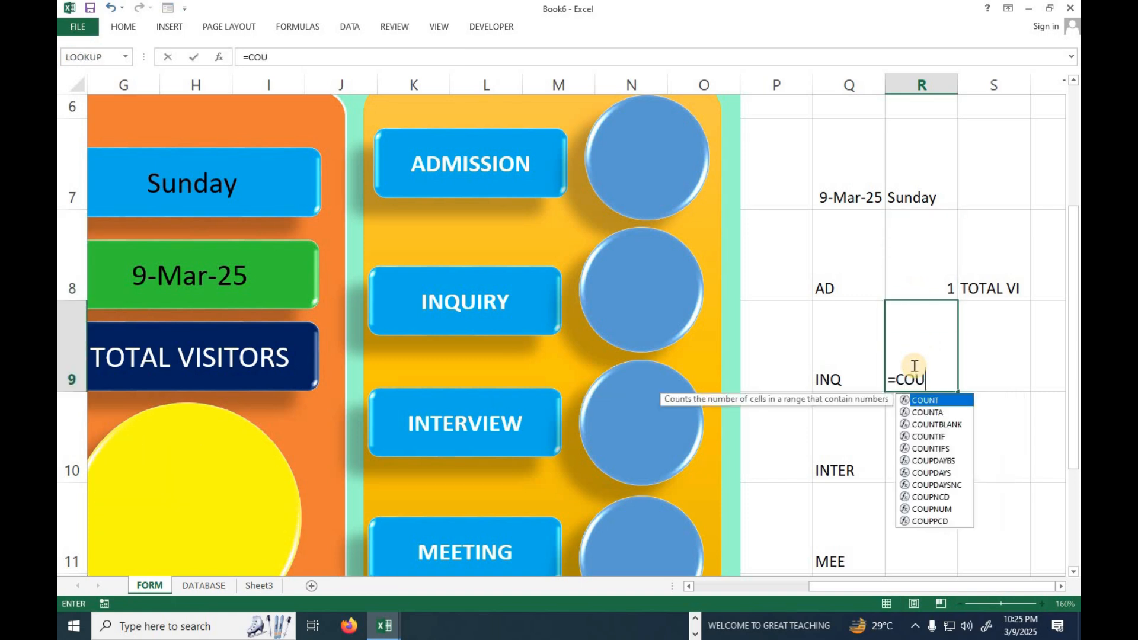
{"action": "key", "text": "Down"}
{"action": "key", "text": "Down"}
{"action": "key", "text": "Down"}
{"action": "key", "text": "Tab"}
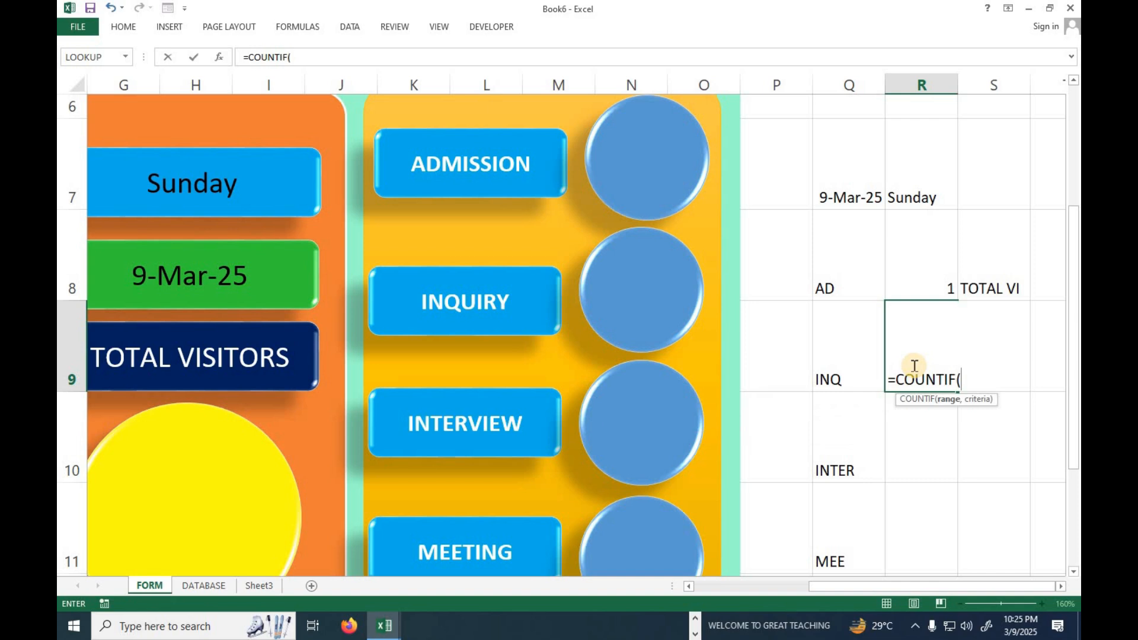
{"action": "left_click", "coordinate": [203, 585]}
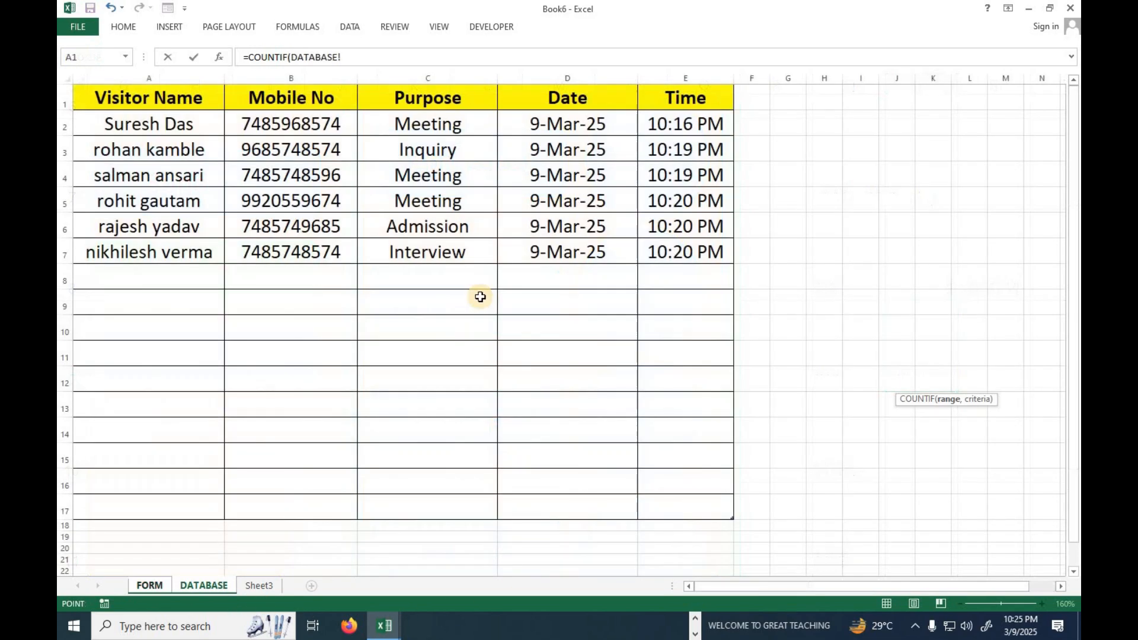
{"action": "left_click_drag", "start_coordinate": [427, 101], "coordinate": [444, 505]}
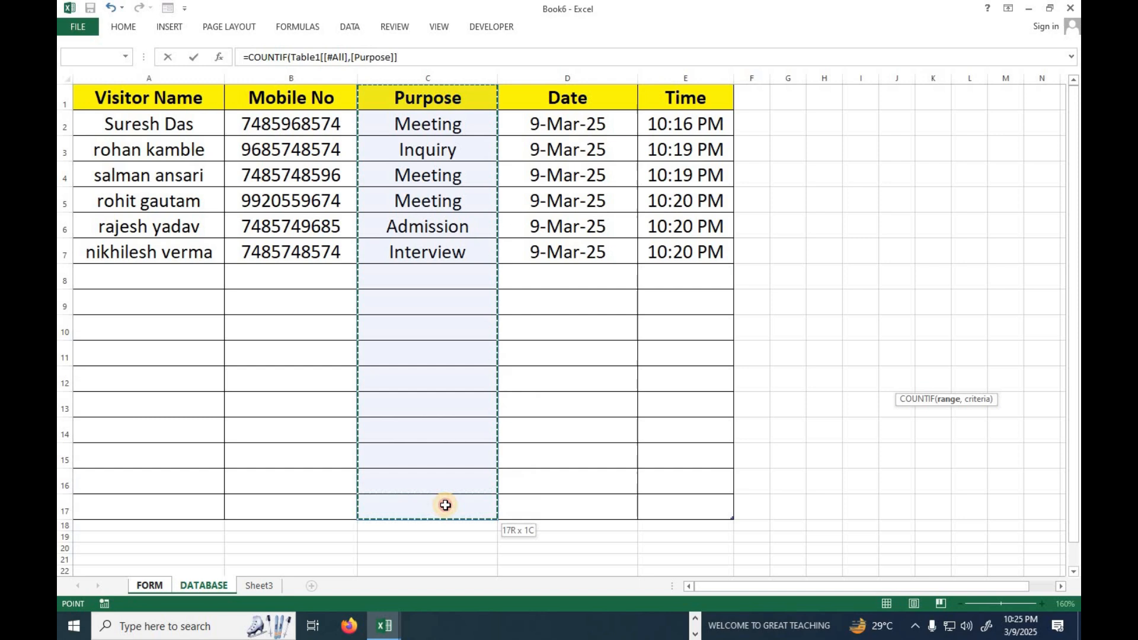
{"action": "left_click", "coordinate": [484, 52]}
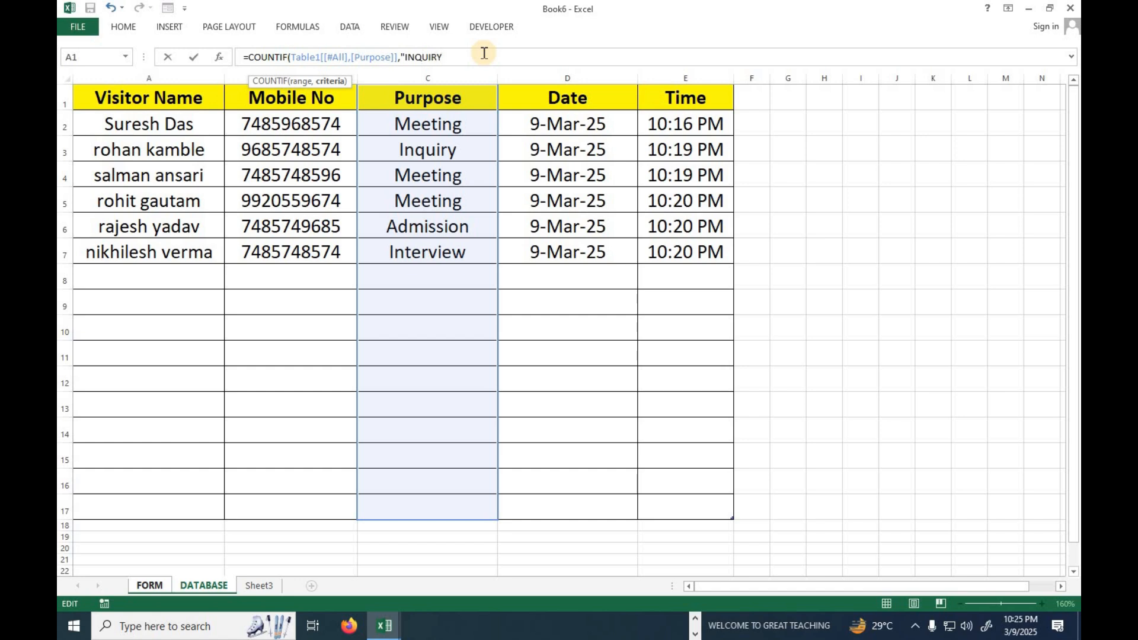
{"action": "key", "text": "Return"}
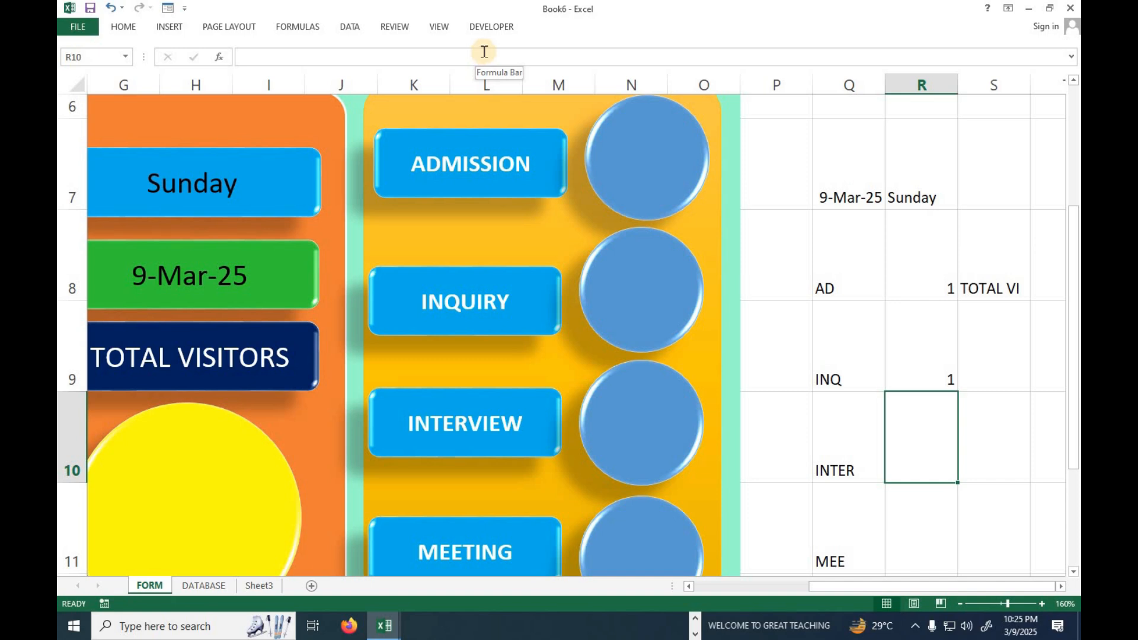
{"action": "left_click", "coordinate": [939, 356]}
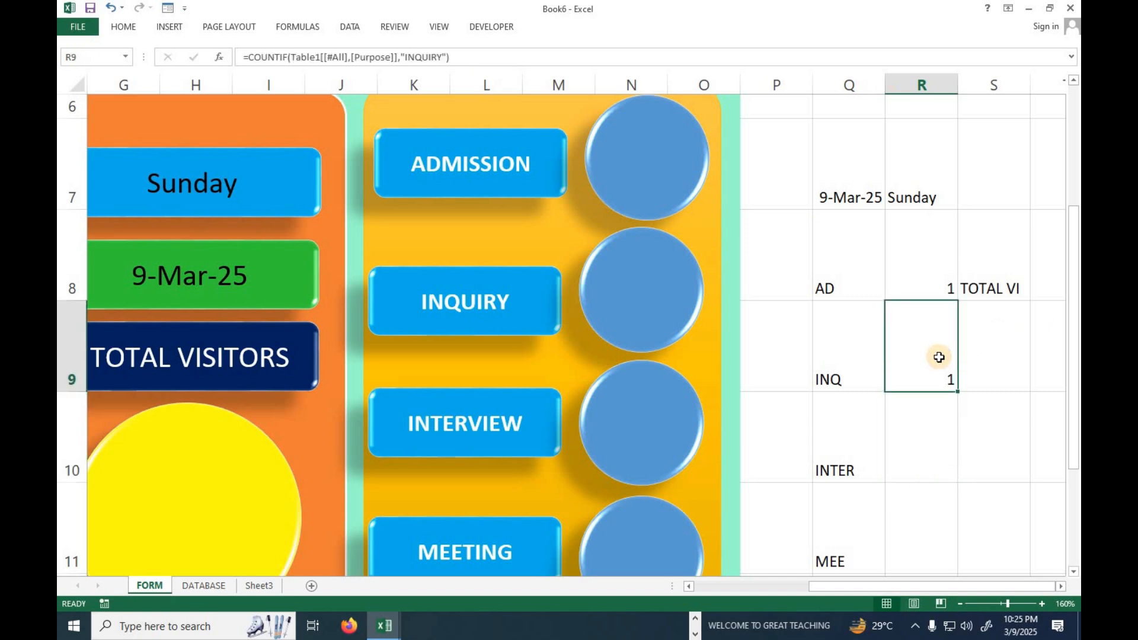
{"action": "double_click", "coordinate": [939, 356]}
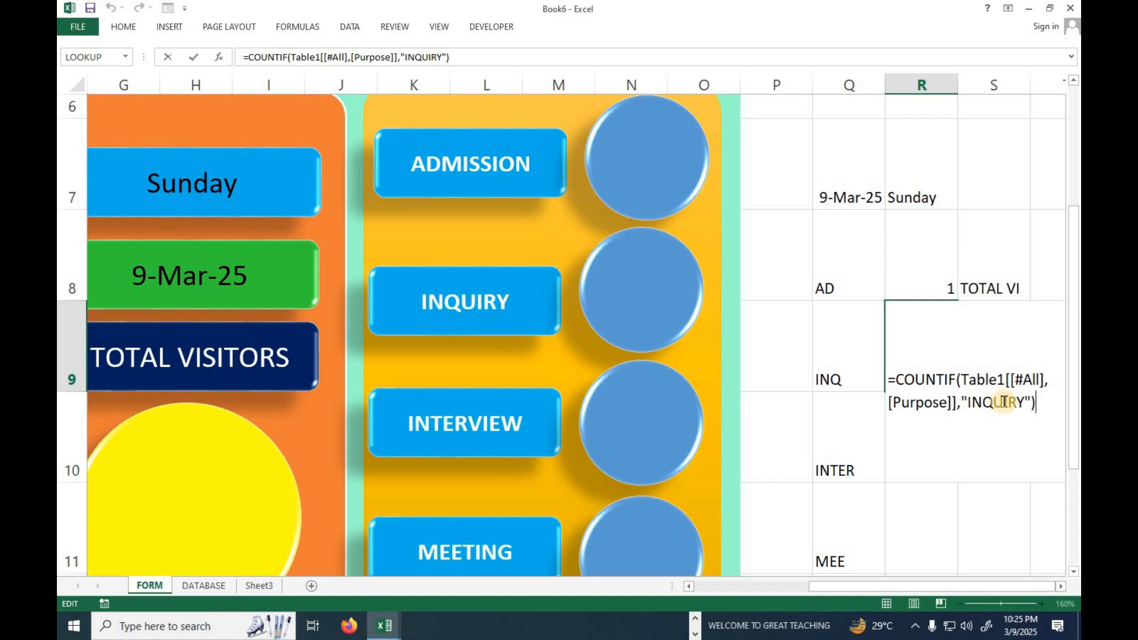
{"action": "key", "text": "Return"}
Add a COUNTIF formula beside INTER in R10 that counts "INTERVIEW" in the full Purpose column of the DATABASE sheet.
{"action": "type", "text": "=COUNT"}
{"action": "key", "text": "Down"}
{"action": "key", "text": "Down"}
{"action": "key", "text": "Tab"}
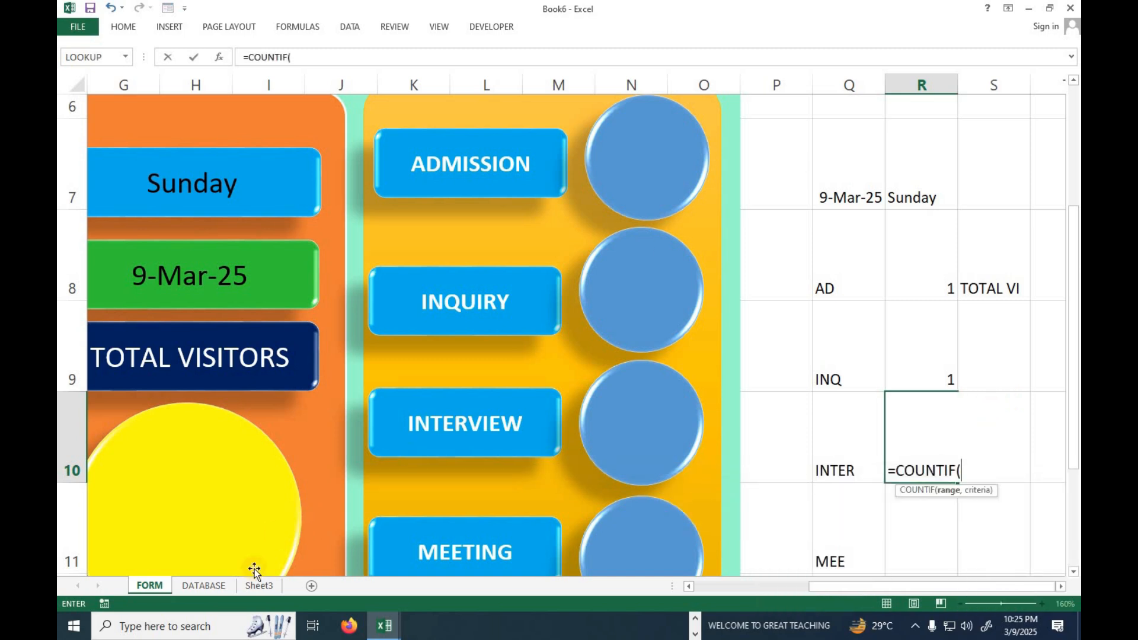
{"action": "left_click", "coordinate": [203, 585]}
{"action": "left_click_drag", "start_coordinate": [427, 97], "coordinate": [418, 505]}
{"action": "type", "text": ",[Purpose]],\"INTERVIEW"}
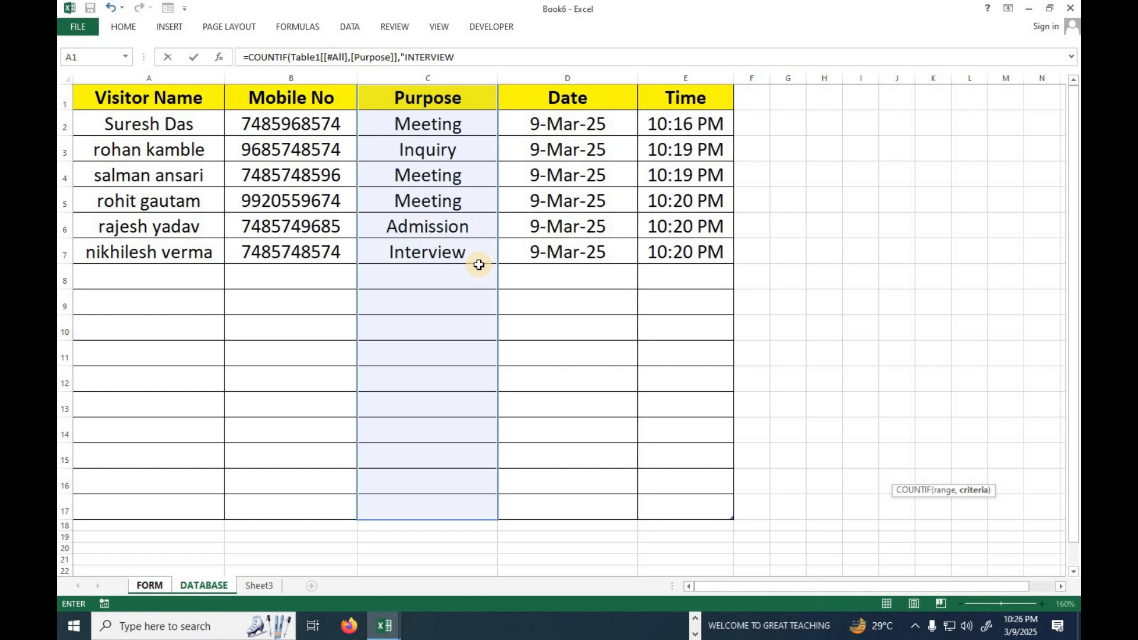
{"action": "key", "text": "Return"}
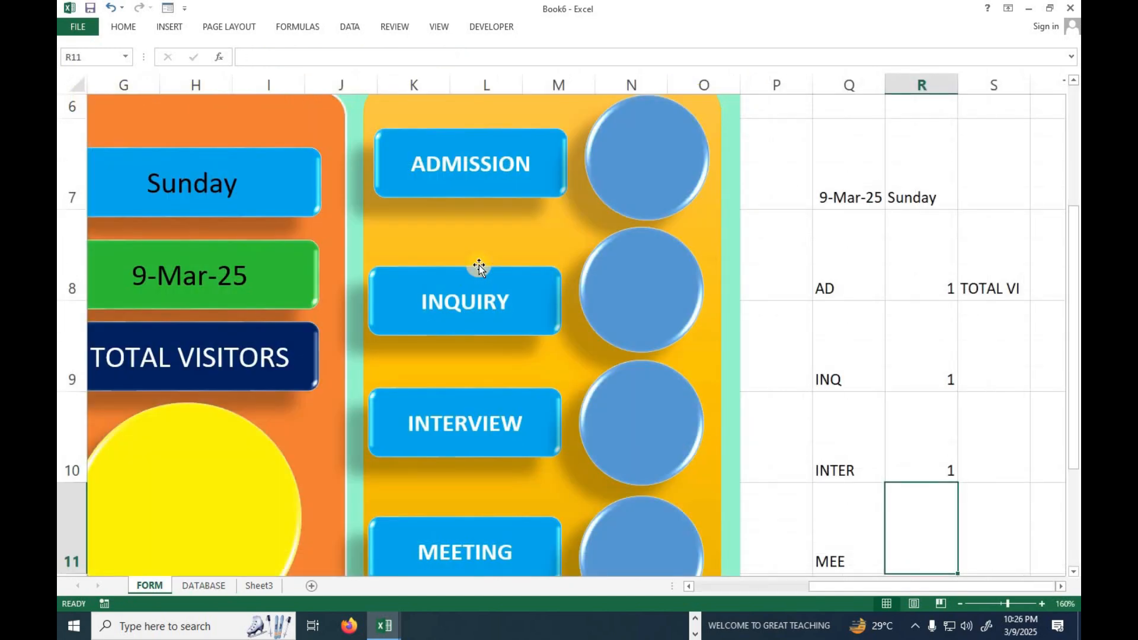
Fill cell R11 beside MEE with a COUNTIF of "MEETING" over the DATABASE sheet's full Purpose column.
{"action": "type", "text": "=COUNT"}
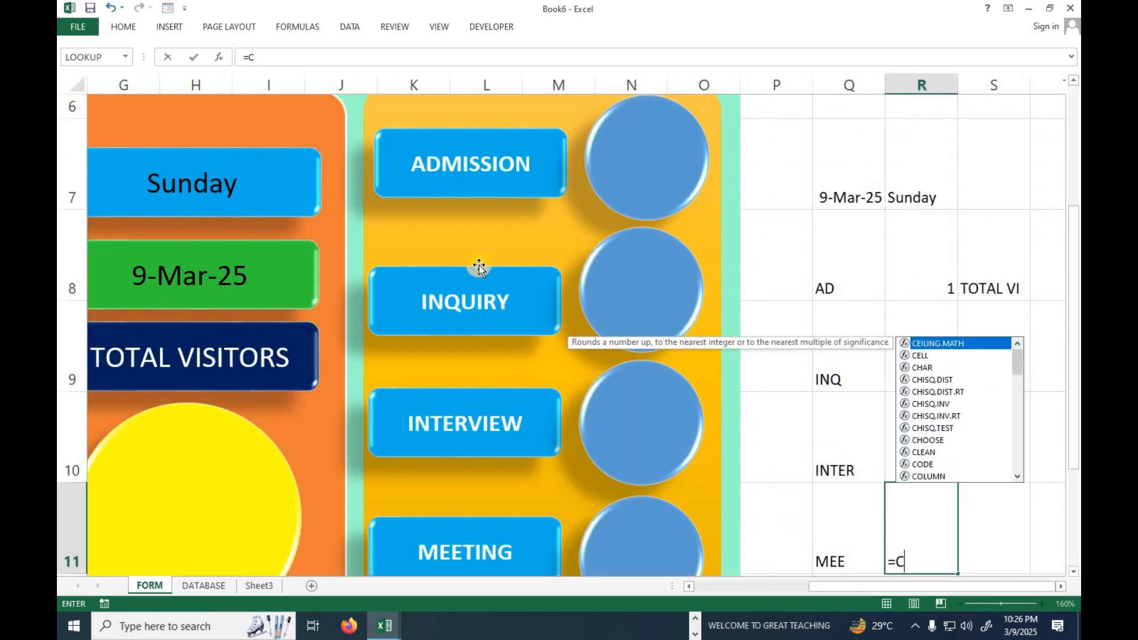
{"action": "scroll", "coordinate": [1057, 457], "scroll_direction": "down", "scroll_amount": 2}
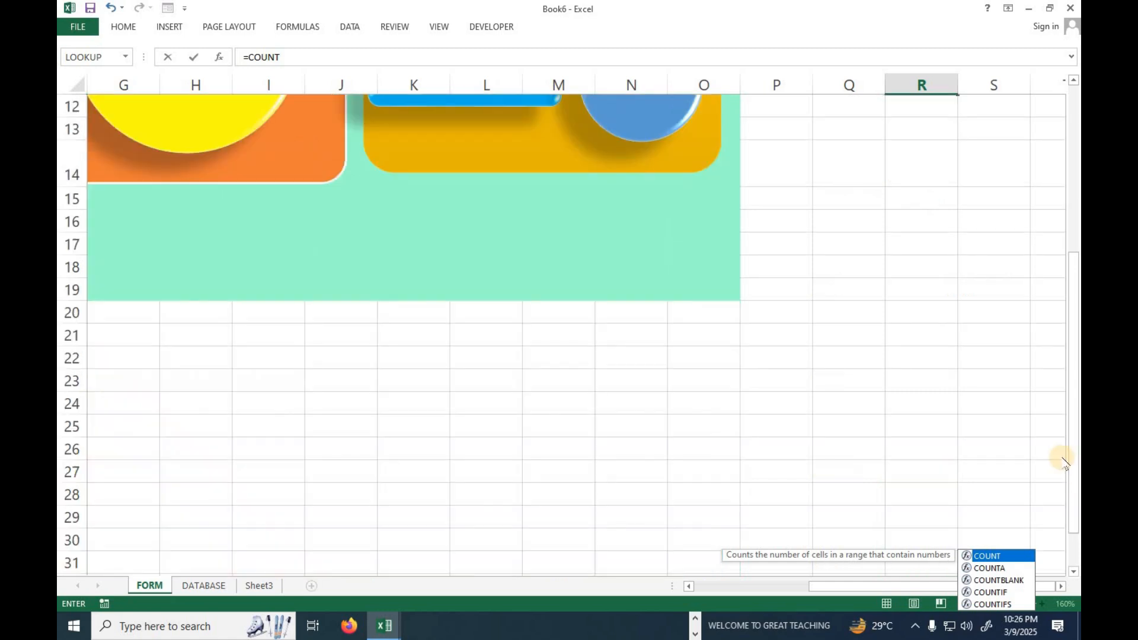
{"action": "scroll", "coordinate": [1055, 427], "scroll_direction": "up", "scroll_amount": 1}
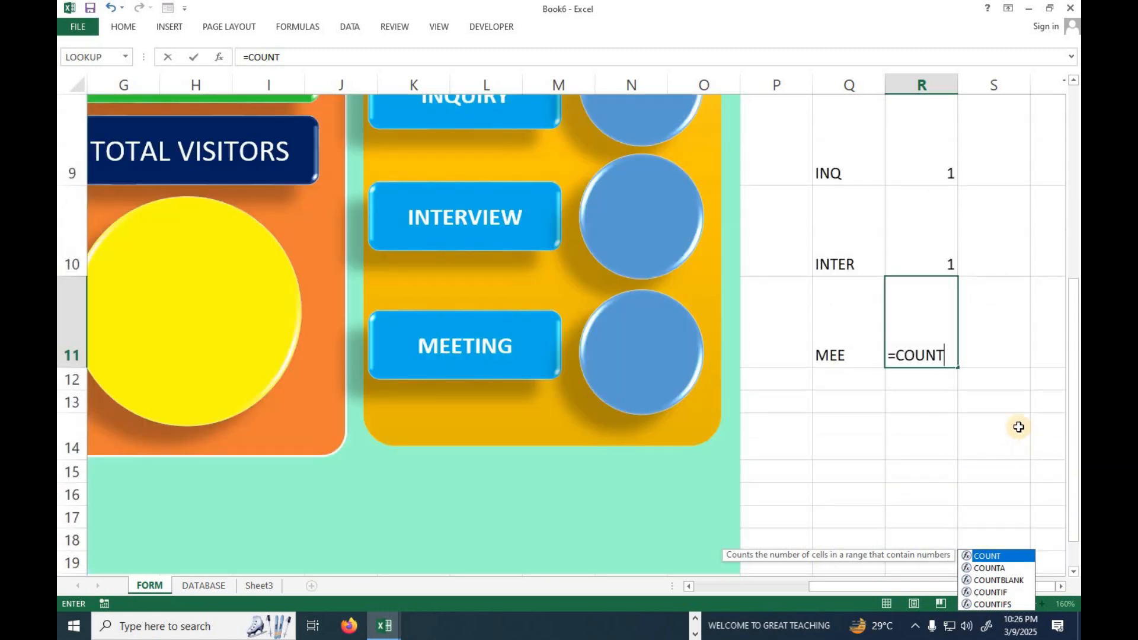
{"action": "type", "text": "IF("}
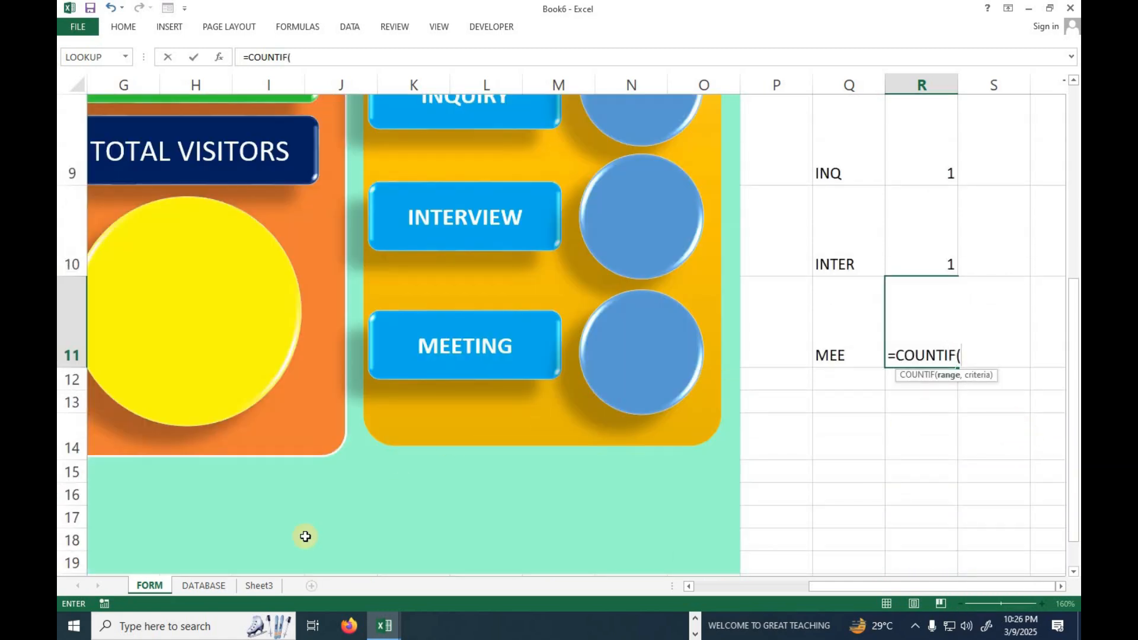
{"action": "left_click", "coordinate": [203, 585]}
{"action": "left_click_drag", "start_coordinate": [437, 100], "coordinate": [445, 511]}
{"action": "type", "text": ","}
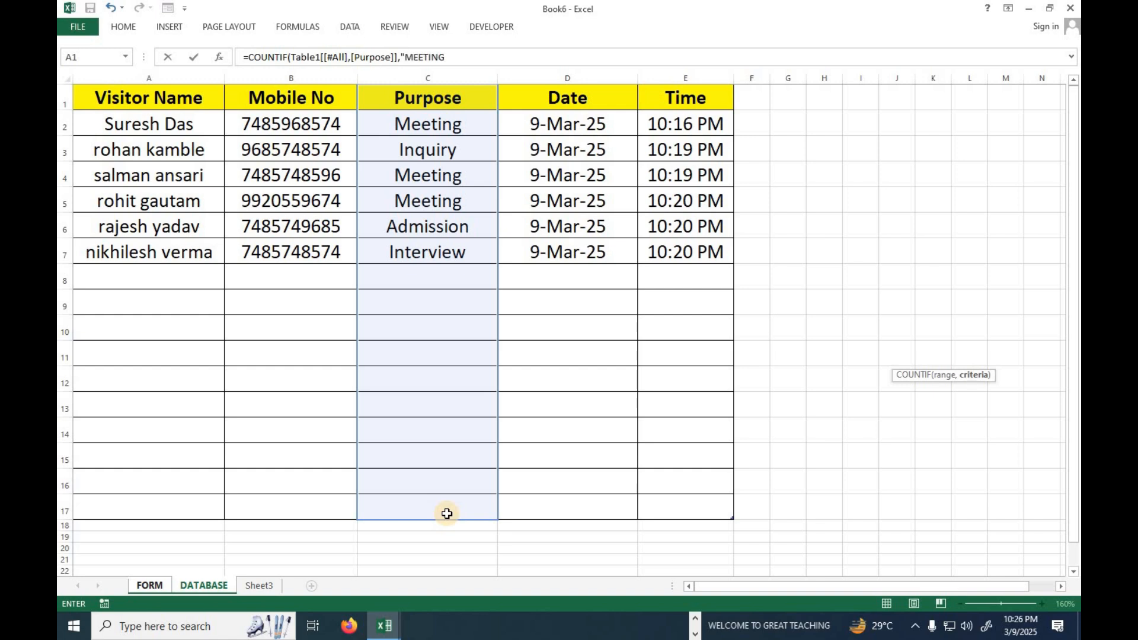
{"action": "type", "text": "\"MEETING\")"}
{"action": "key", "text": "Return"}
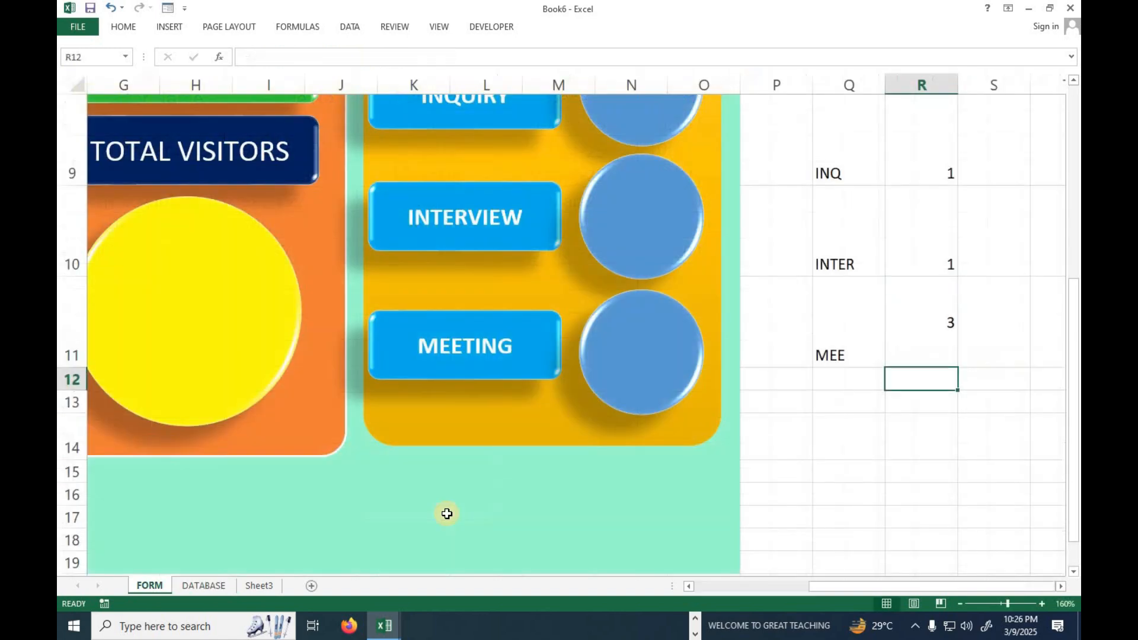
Calculate the total visitors in cell T8 with =COUNTA(Table1[Purpose]), using the Purpose data cells of the DATABASE sheet.
{"action": "scroll", "coordinate": [992, 433], "scroll_direction": "up", "scroll_amount": 2}
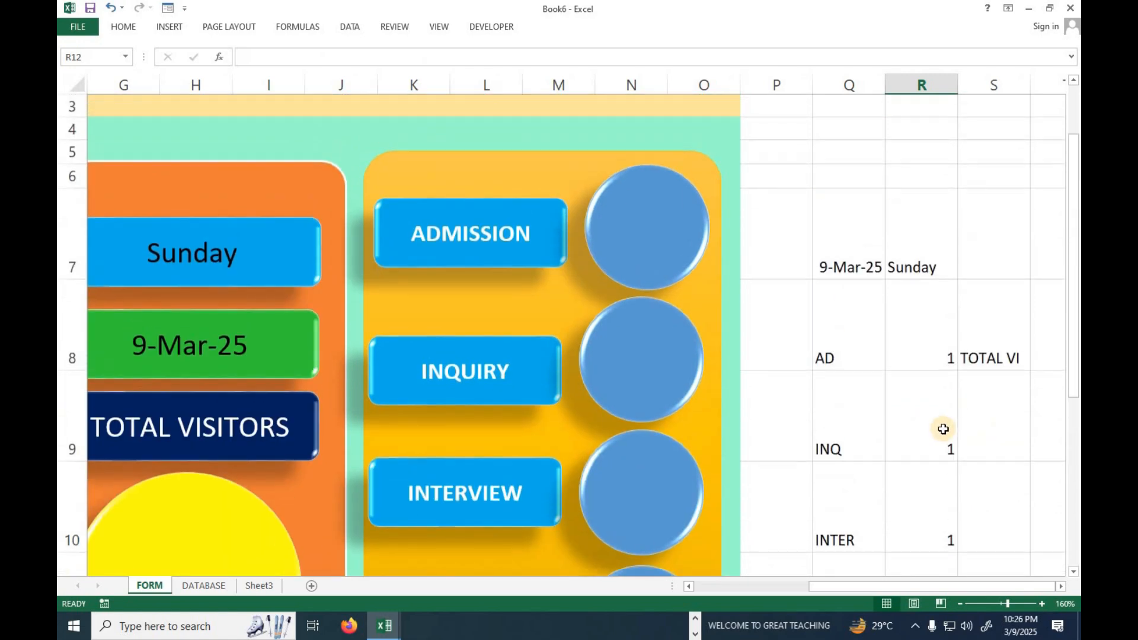
{"action": "left_click", "coordinate": [1050, 343]}
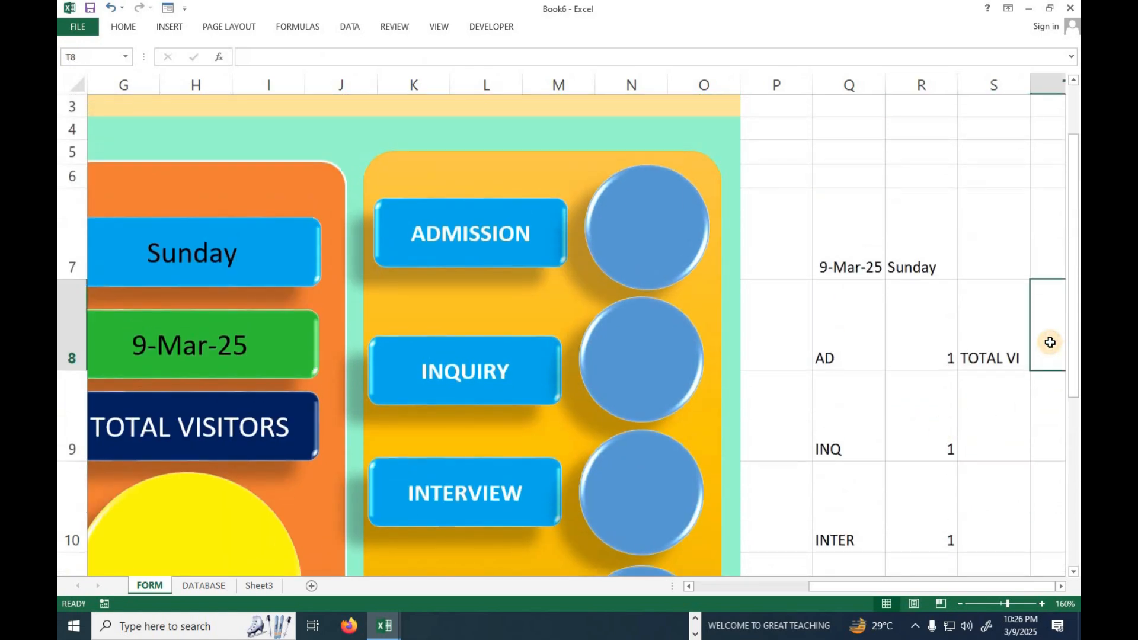
{"action": "scroll", "coordinate": [1050, 342], "scroll_direction": "right", "scroll_amount": 3}
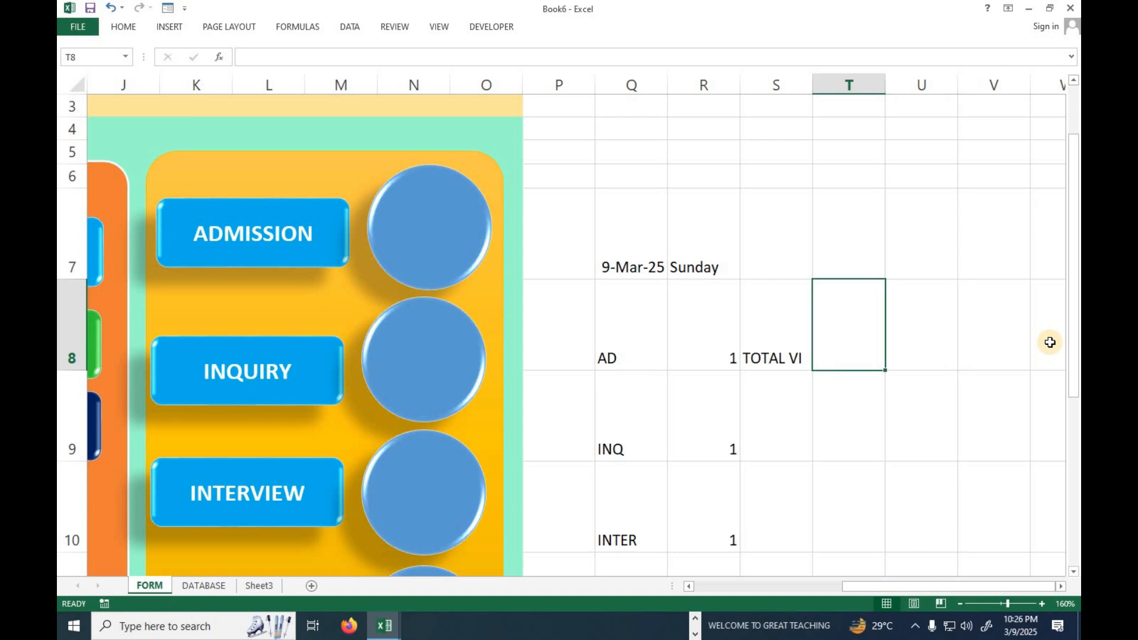
{"action": "type", "text": "=COUNT"}
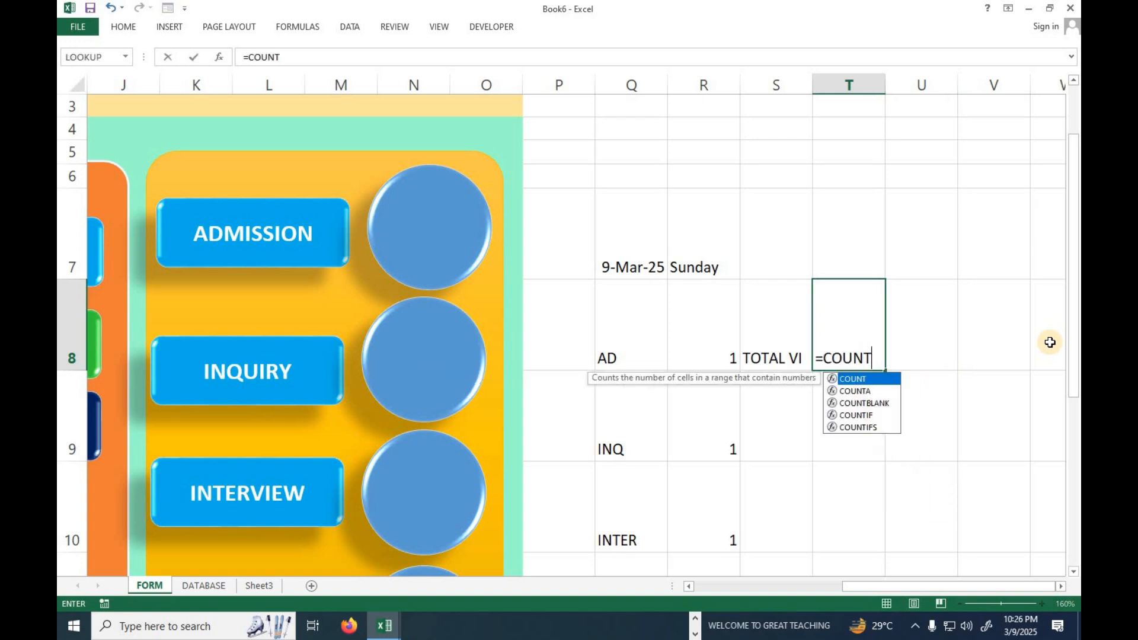
{"action": "type", "text": "A("}
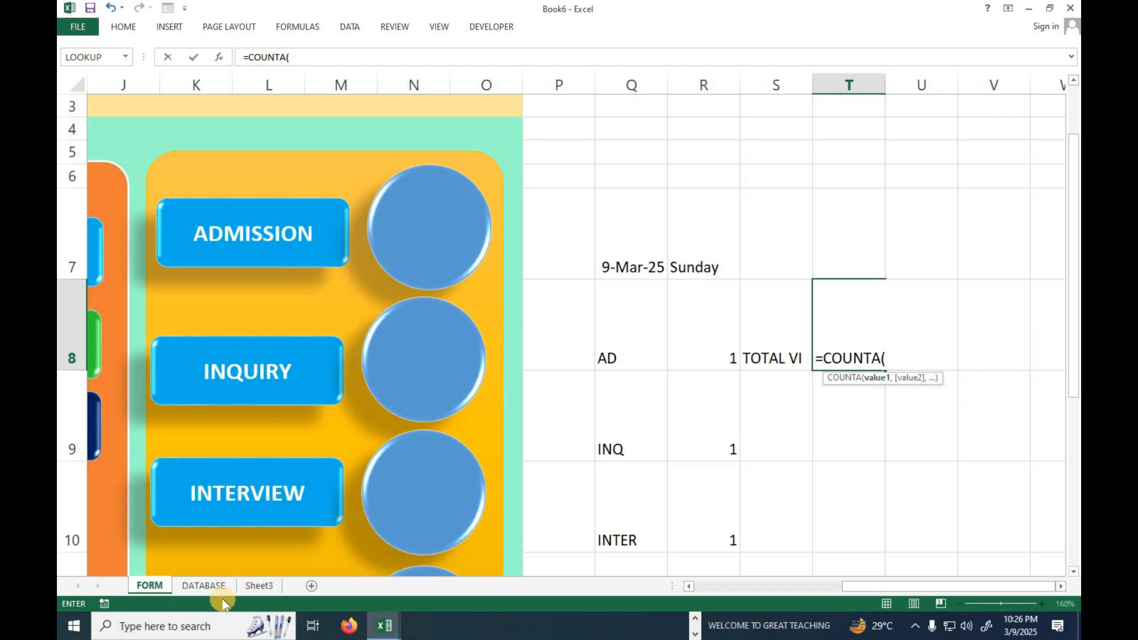
{"action": "left_click", "coordinate": [203, 585]}
{"action": "left_click_drag", "start_coordinate": [428, 123], "coordinate": [428, 498]}
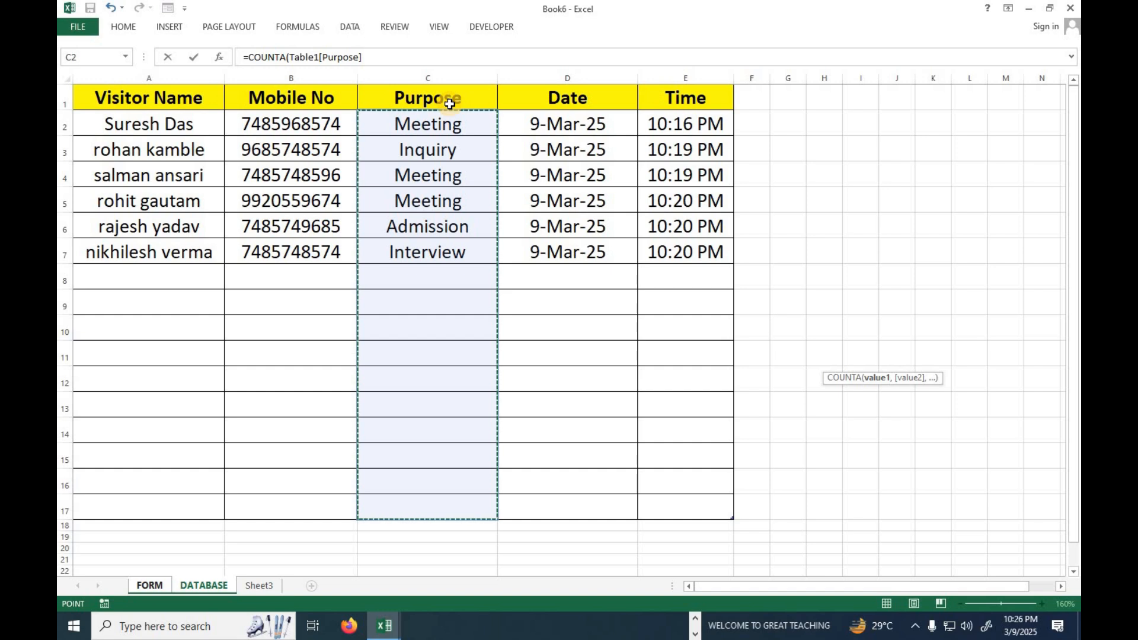
{"action": "type", "text": ")"}
{"action": "key", "text": "Return"}
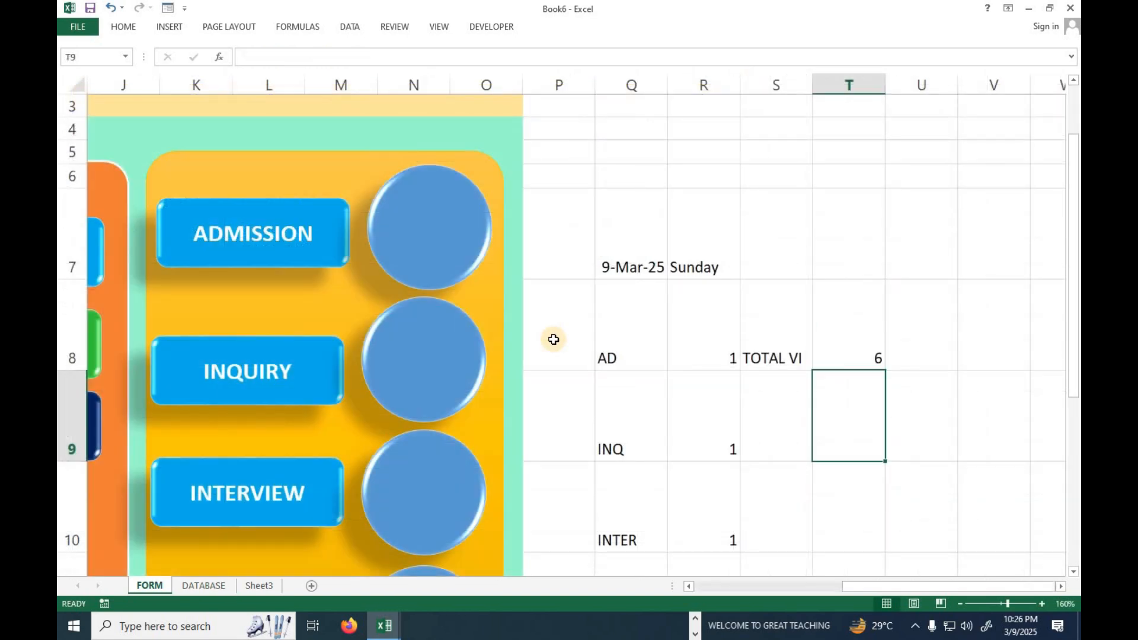
{"action": "left_click", "coordinate": [864, 340]}
{"action": "scroll", "coordinate": [783, 462], "scroll_direction": "down", "scroll_amount": 2}
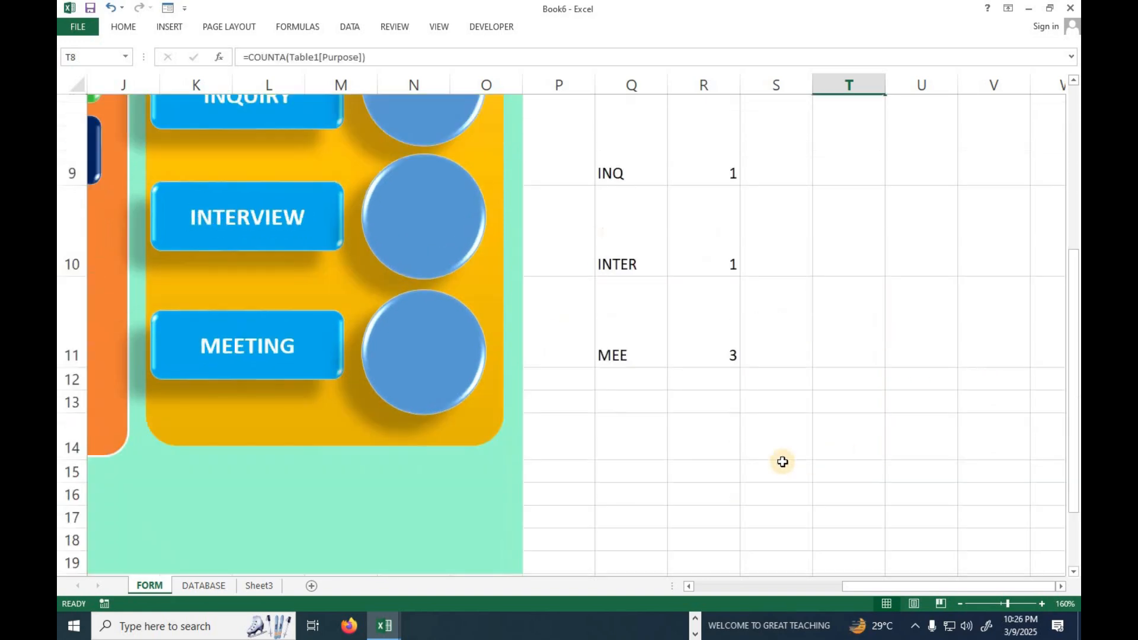
Review the COUNTIF formulas in the category count cells from R11 up to R8.
{"action": "left_click", "coordinate": [711, 327]}
{"action": "left_click", "coordinate": [711, 254]}
{"action": "left_click", "coordinate": [724, 172]}
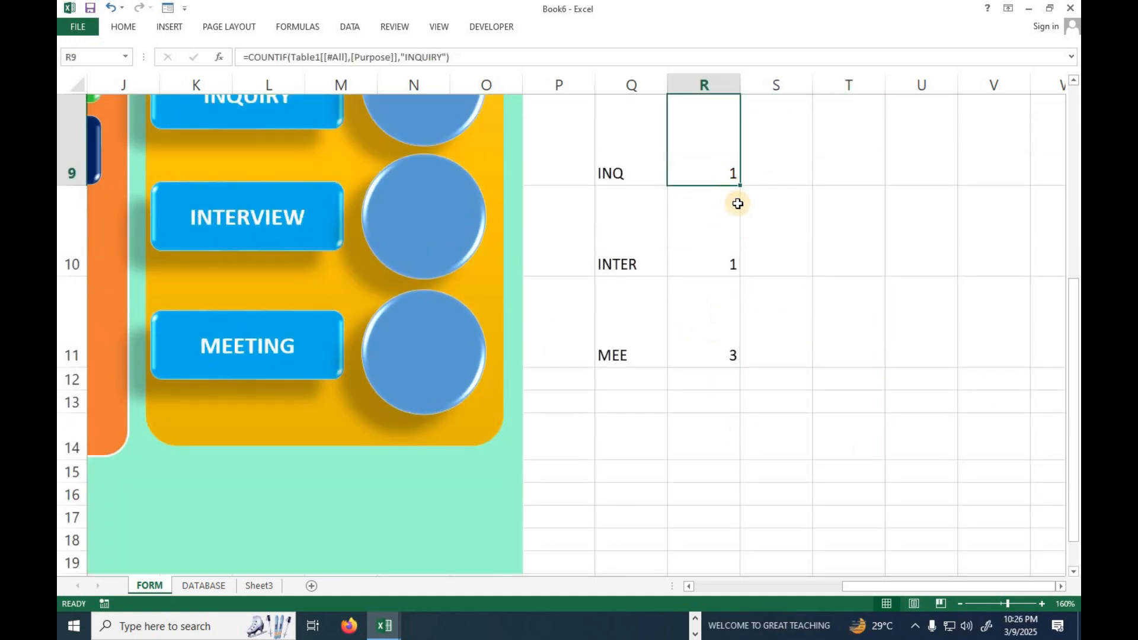
{"action": "scroll", "coordinate": [737, 203], "scroll_direction": "up", "scroll_amount": 2}
{"action": "left_click", "coordinate": [730, 309]}
Link the yellow circle under TOTAL VISITORS to the total in cell T8 with the reference =$T$8.
{"action": "mouse_move", "coordinate": [860, 587]}
{"action": "left_mouse_down"}
{"action": "mouse_move", "coordinate": [869, 590]}
{"action": "mouse_move", "coordinate": [849, 589]}
{"action": "left_mouse_up"}
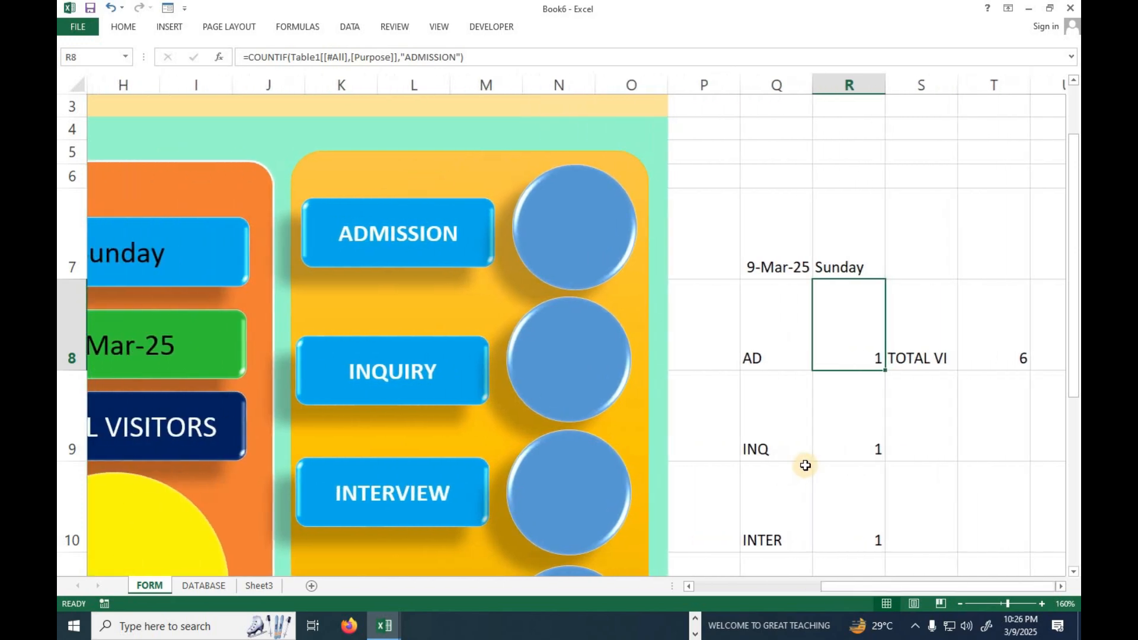
{"action": "scroll", "coordinate": [804, 465], "scroll_direction": "down", "scroll_amount": 2}
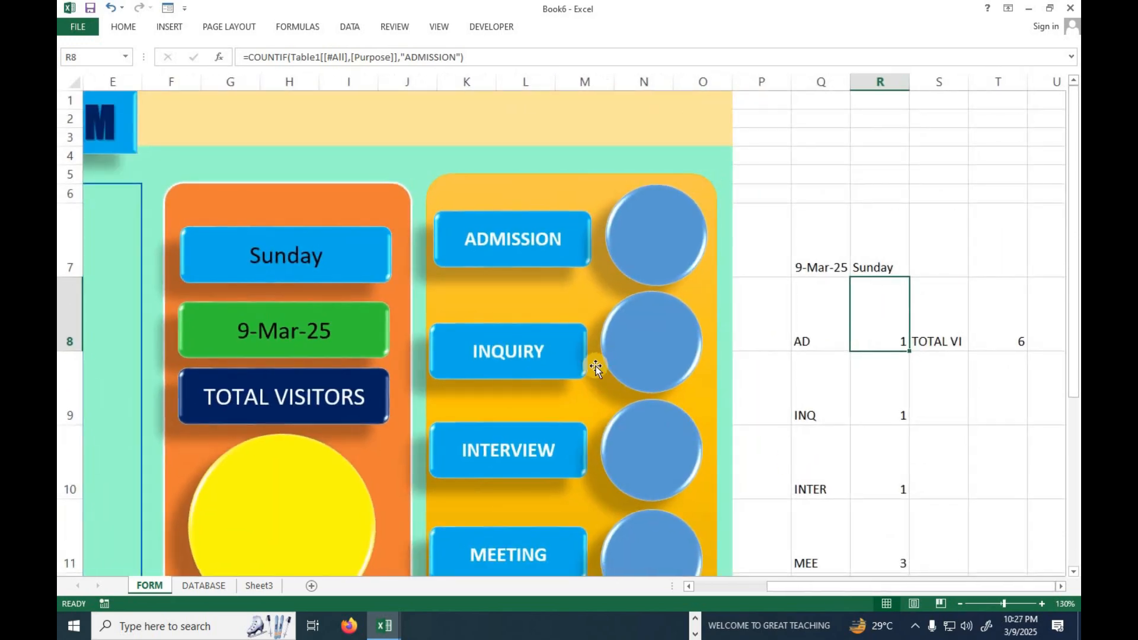
{"action": "scroll", "coordinate": [287, 486], "scroll_direction": "down", "scroll_amount": 1}
{"action": "left_click", "coordinate": [286, 478]}
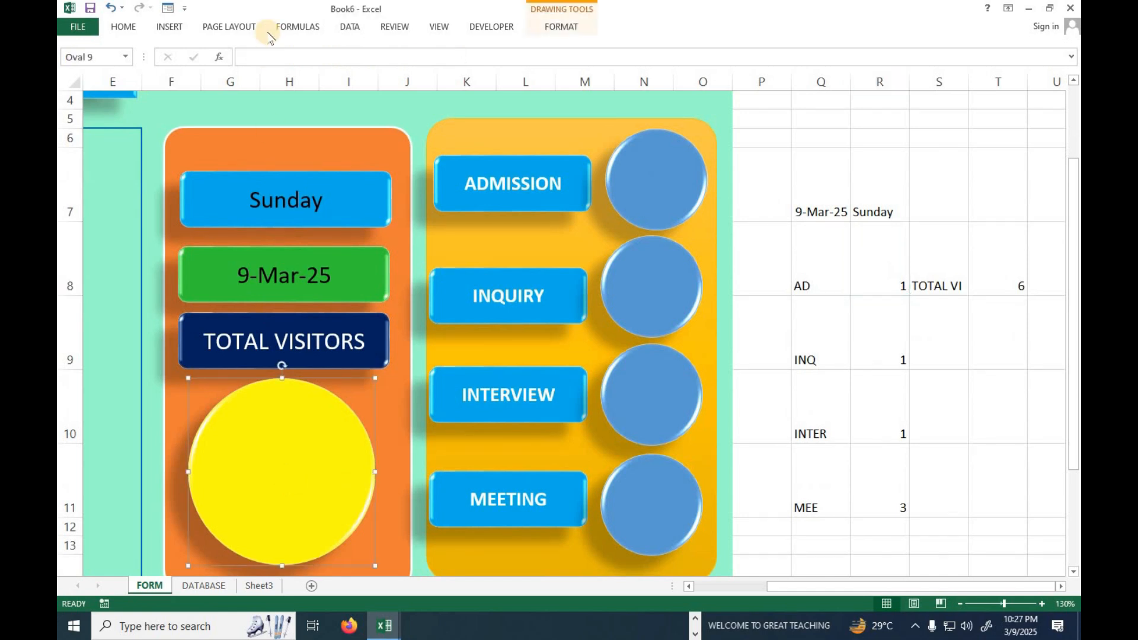
{"action": "left_click", "coordinate": [275, 50]}
{"action": "type", "text": "="}
{"action": "left_click", "coordinate": [1014, 280]}
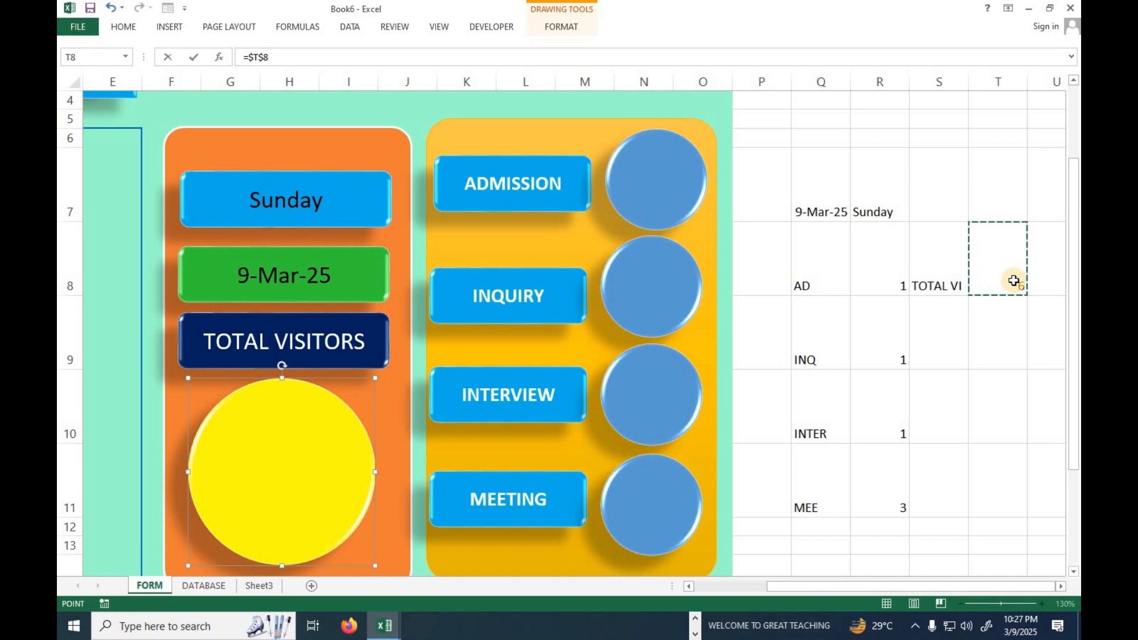
{"action": "key", "text": "Return"}
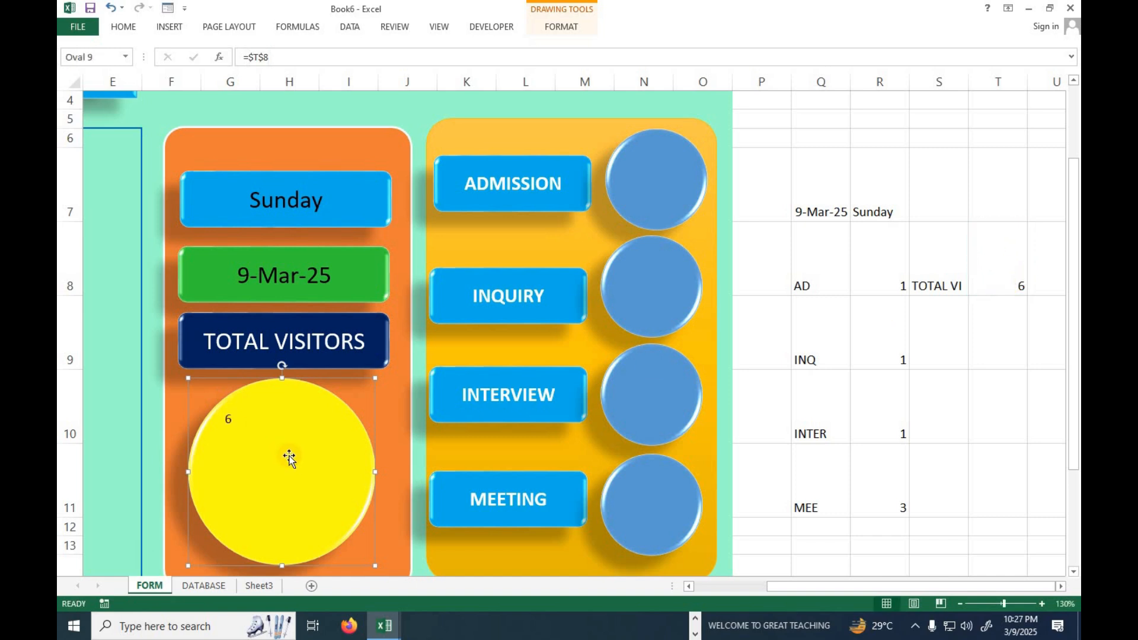
Center the yellow circle's number horizontally and vertically, and format it bold at font size 88.
{"action": "left_click", "coordinate": [125, 28]}
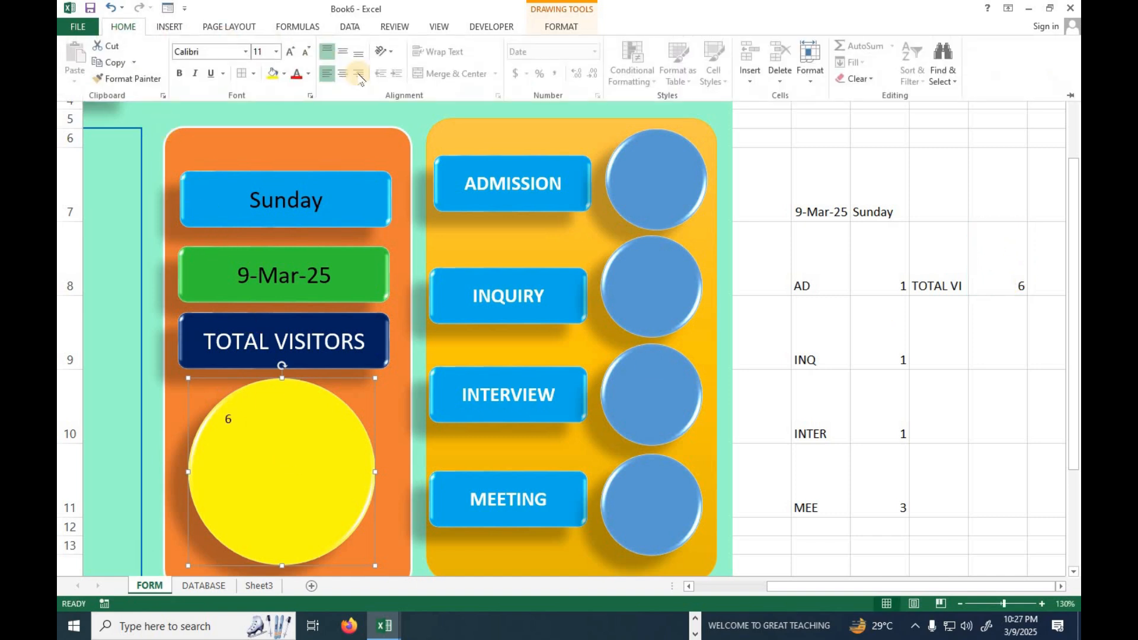
{"action": "left_click", "coordinate": [343, 72]}
{"action": "left_click", "coordinate": [343, 51]}
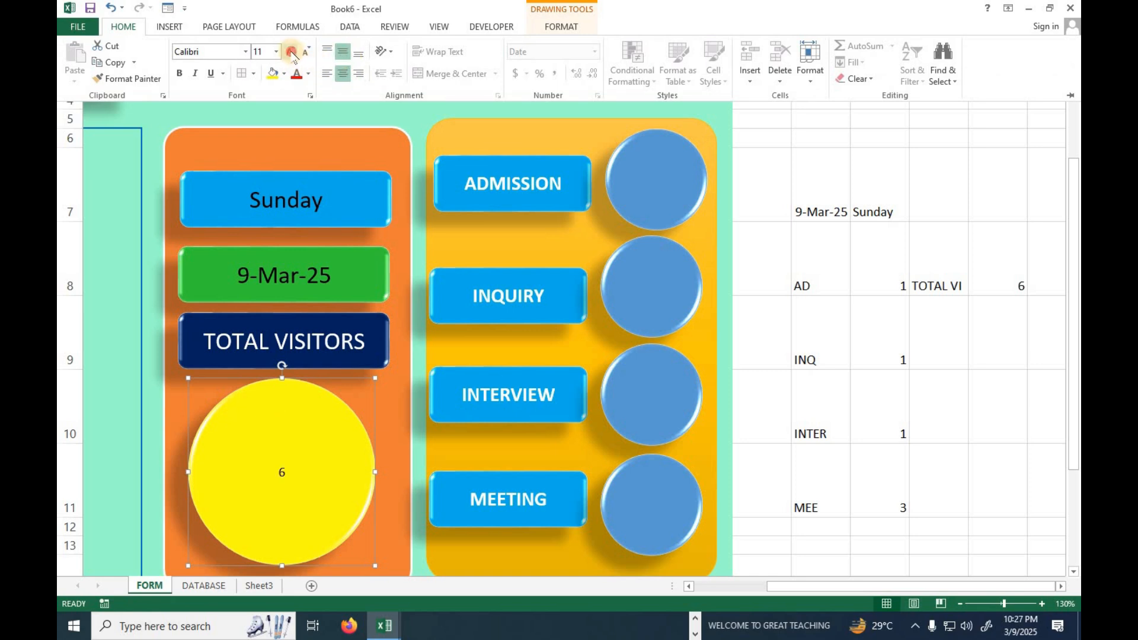
{"action": "left_click", "coordinate": [291, 52]}
{"action": "left_click", "coordinate": [291, 52]}
{"action": "left_click", "coordinate": [290, 52]}
{"action": "left_click", "coordinate": [291, 51]}
{"action": "left_click", "coordinate": [290, 52]}
{"action": "left_click", "coordinate": [290, 52]}
{"action": "left_click", "coordinate": [291, 51]}
{"action": "left_click", "coordinate": [291, 51]}
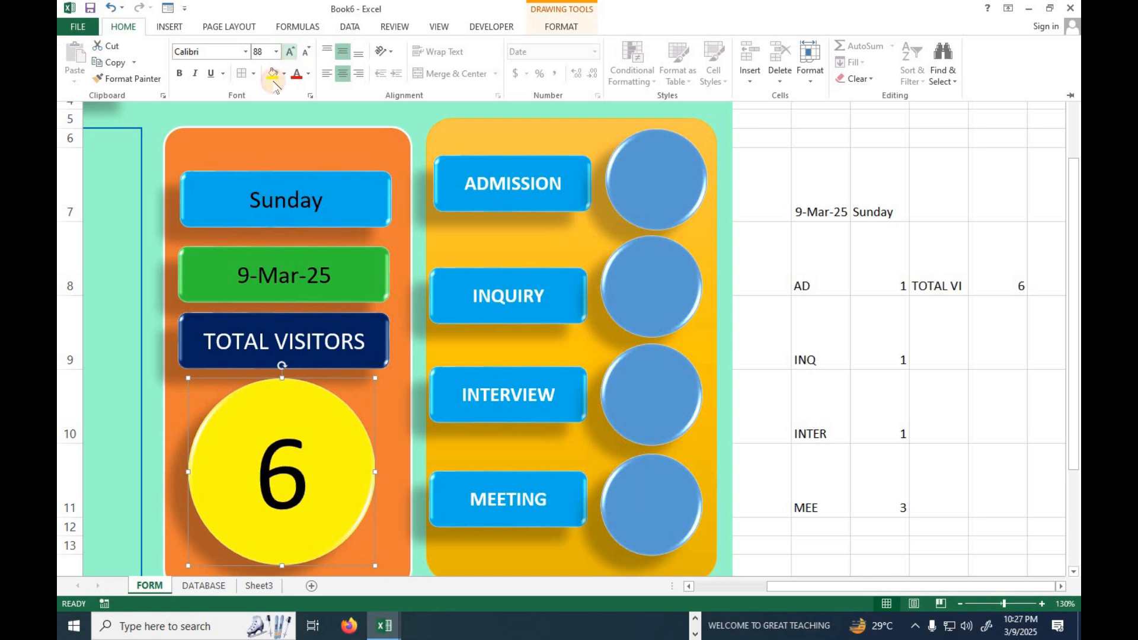
{"action": "left_click", "coordinate": [179, 73]}
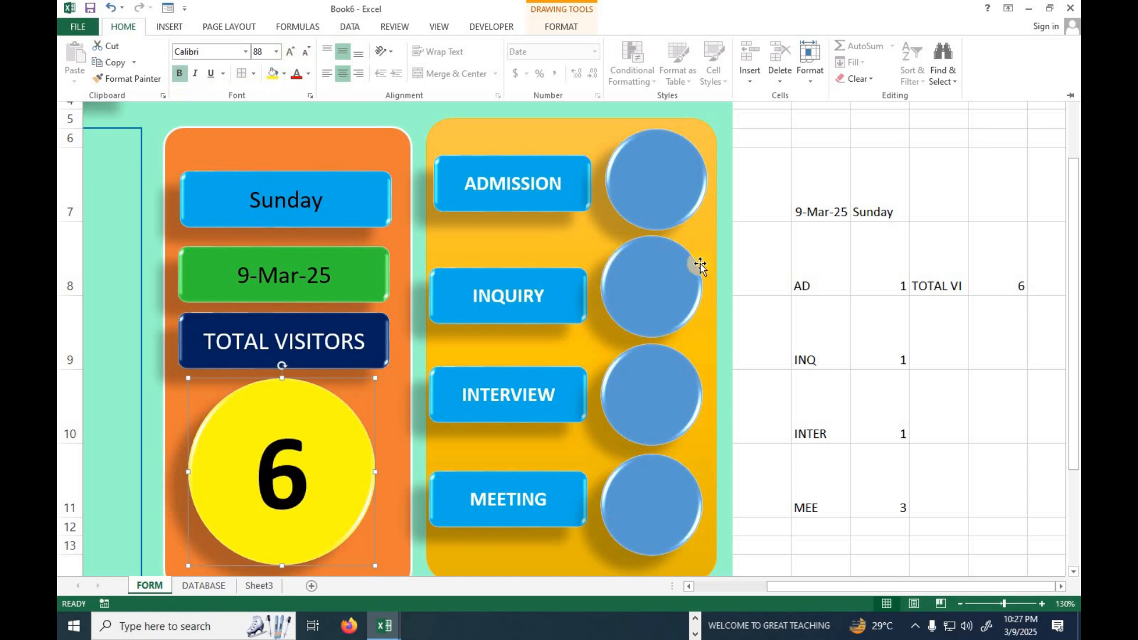
{"action": "key", "text": "ctrl+F1"}
Link the blue circle beside ADMISSION to its count with the reference =$R$8.
{"action": "left_click", "coordinate": [668, 187]}
{"action": "left_click", "coordinate": [281, 53]}
{"action": "type", "text": "="}
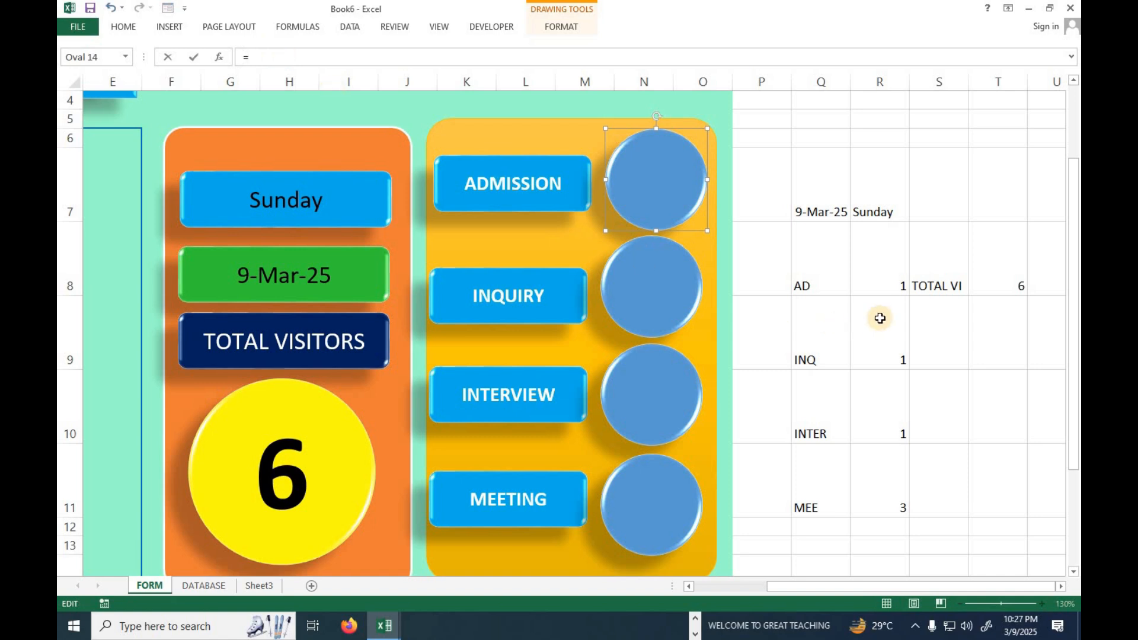
{"action": "left_click", "coordinate": [886, 279]}
{"action": "key", "text": "Return"}
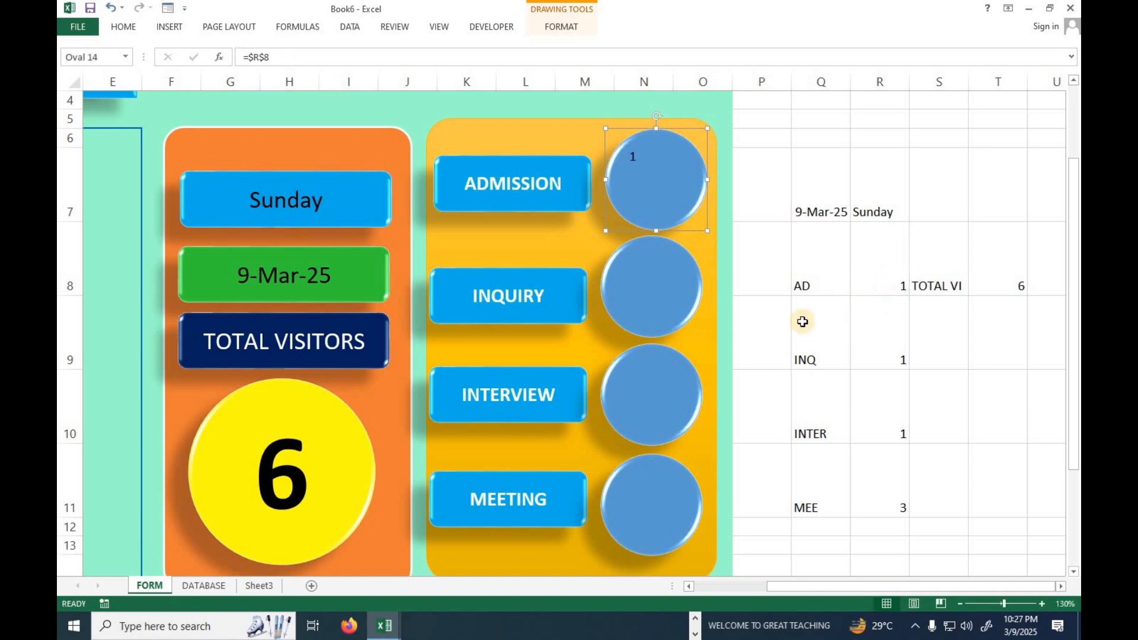
Make the circle beside INQUIRY display the inquiry count by linking it to cell R9.
{"action": "left_click", "coordinate": [638, 287]}
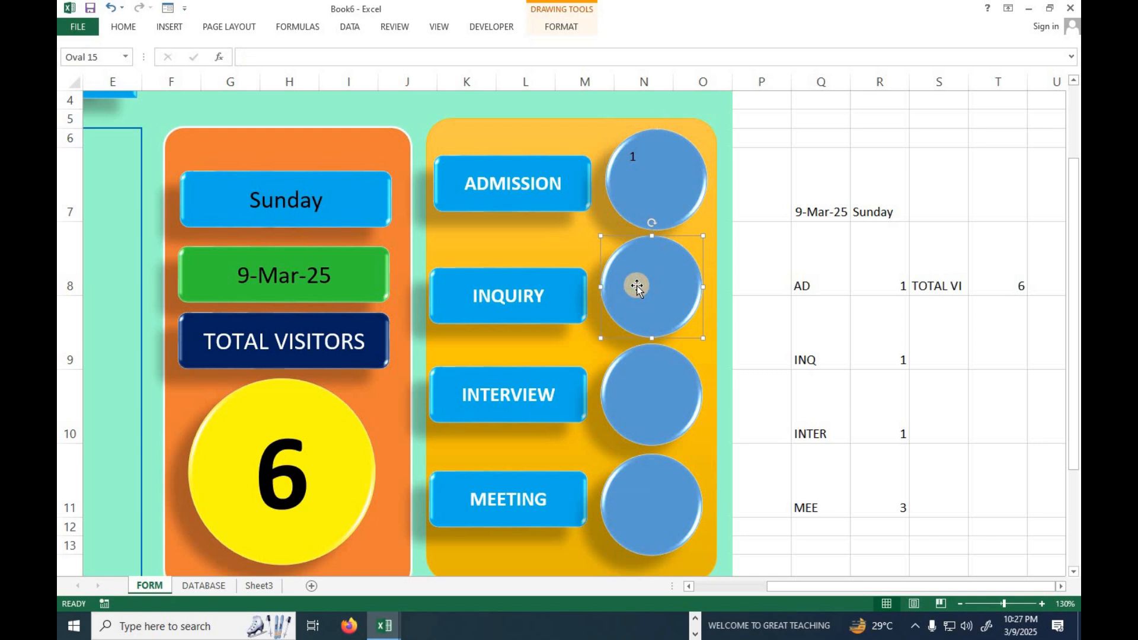
{"action": "left_click", "coordinate": [379, 61]}
{"action": "type", "text": "="}
{"action": "left_click", "coordinate": [886, 355]}
{"action": "key", "text": "Return"}
Connect the INTERVIEW circle to the interview count using the reference =$R$10.
{"action": "left_click", "coordinate": [669, 403]}
{"action": "left_click", "coordinate": [258, 59]}
{"action": "type", "text": "="}
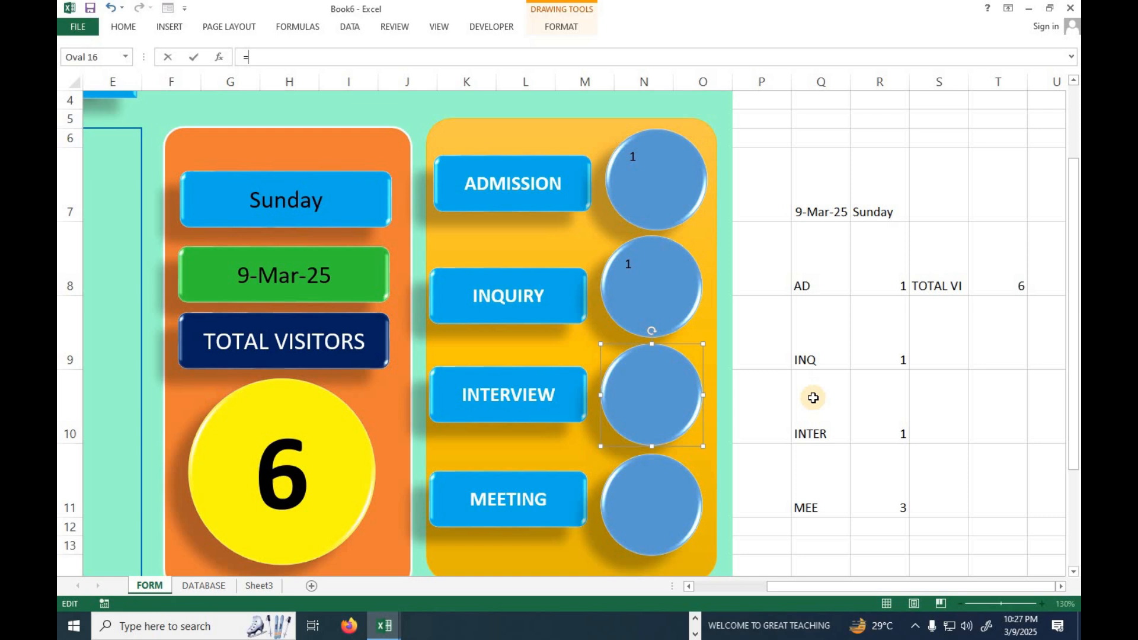
{"action": "left_click", "coordinate": [893, 418]}
{"action": "key", "text": "Return"}
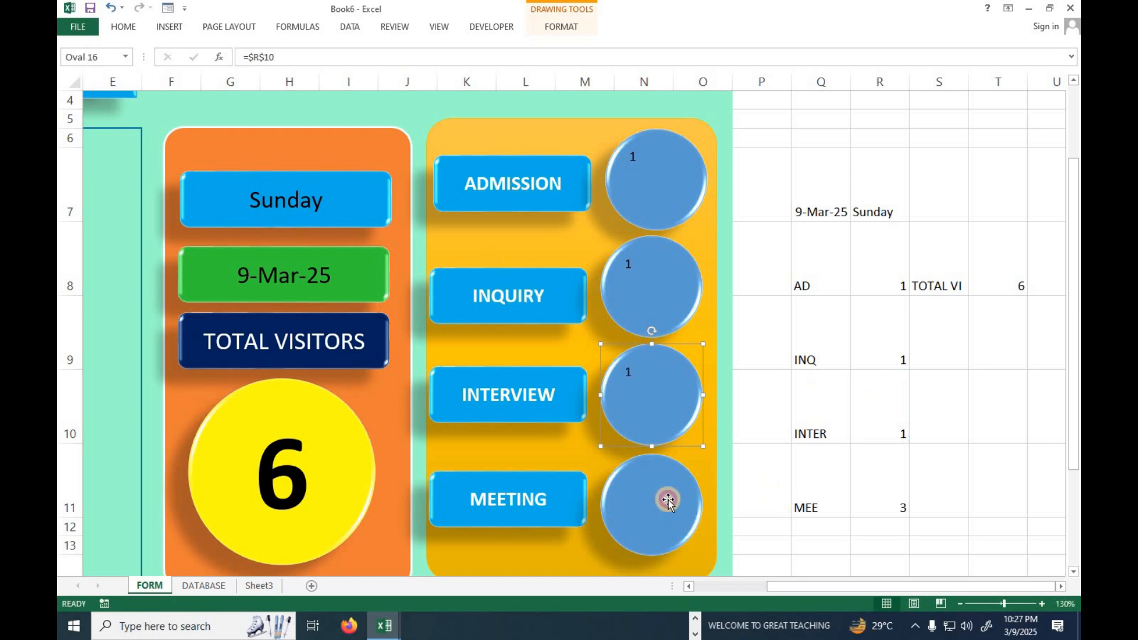
Set the circle beside MEETING to show the meeting count through the reference =$R$11.
{"action": "left_click", "coordinate": [668, 501]}
{"action": "type", "text": "="}
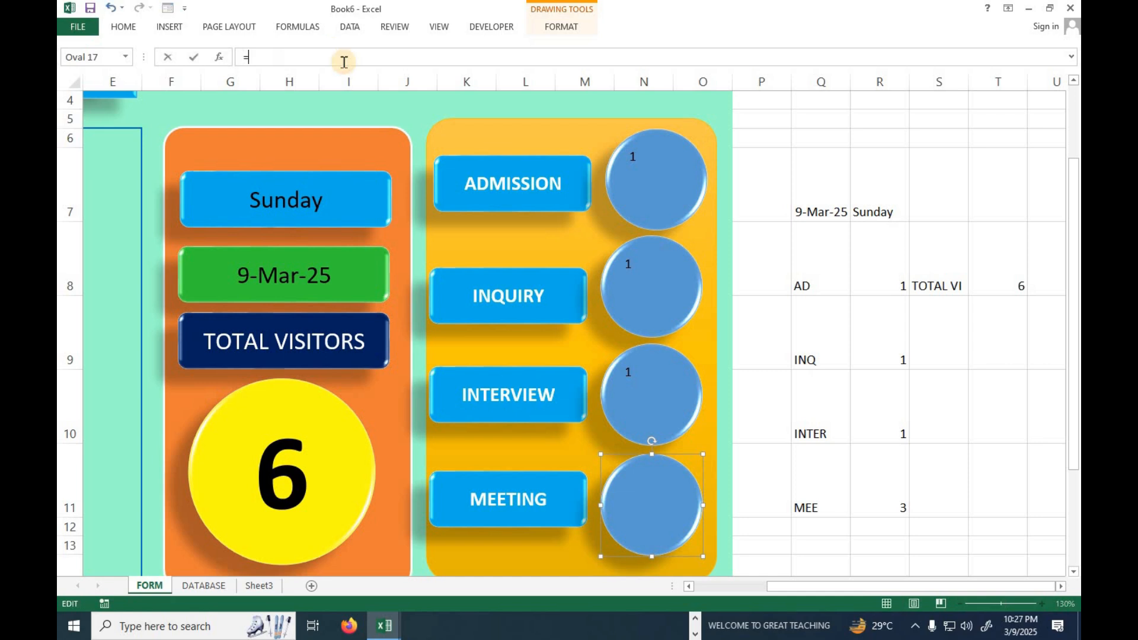
{"action": "left_click", "coordinate": [897, 502]}
{"action": "key", "text": "F4"}
{"action": "key", "text": "Return"}
Select the four blue category circles together and center their count text horizontally.
{"action": "mouse_move", "coordinate": [900, 586]}
{"action": "left_mouse_down"}
{"action": "mouse_move", "coordinate": [879, 596]}
{"action": "mouse_move", "coordinate": [891, 596]}
{"action": "left_mouse_up"}
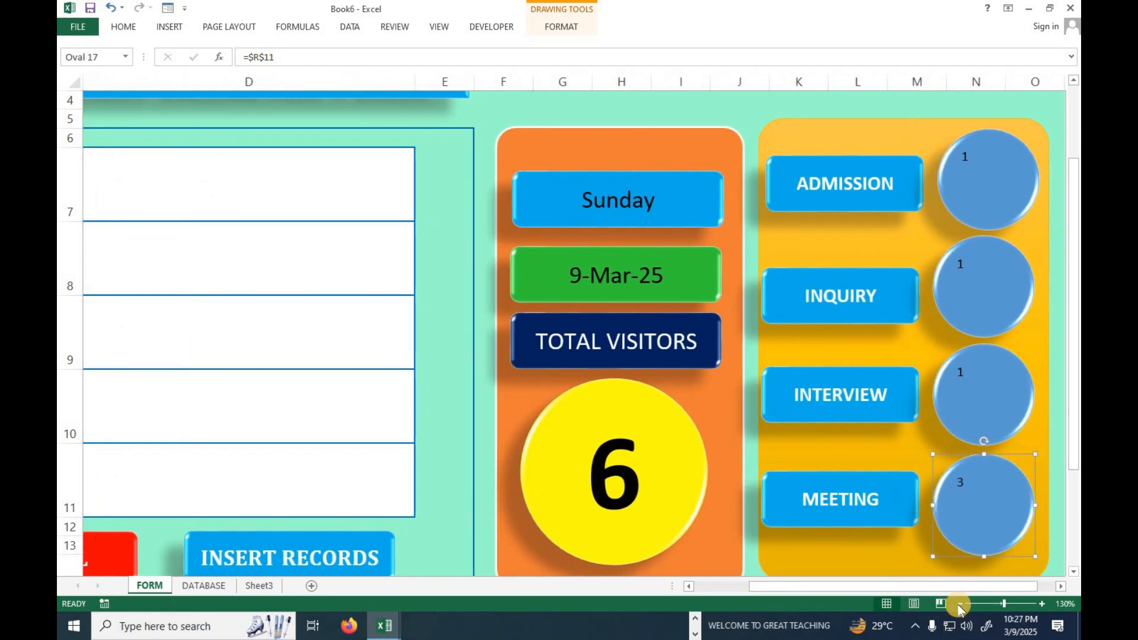
{"action": "left_click", "coordinate": [960, 604]}
{"action": "scroll", "coordinate": [954, 554], "scroll_direction": "down", "scroll_amount": 2}
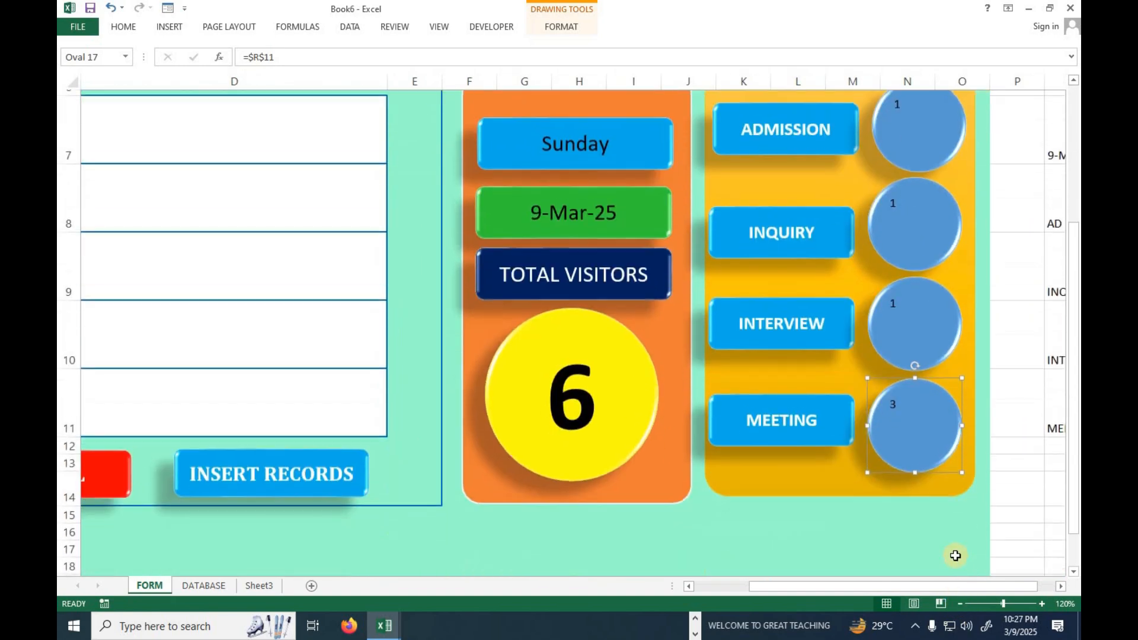
{"action": "left_click", "coordinate": [960, 604]}
{"action": "left_click", "coordinate": [960, 604]}
{"action": "left_click_drag", "start_coordinate": [856, 589], "coordinate": [705, 590]}
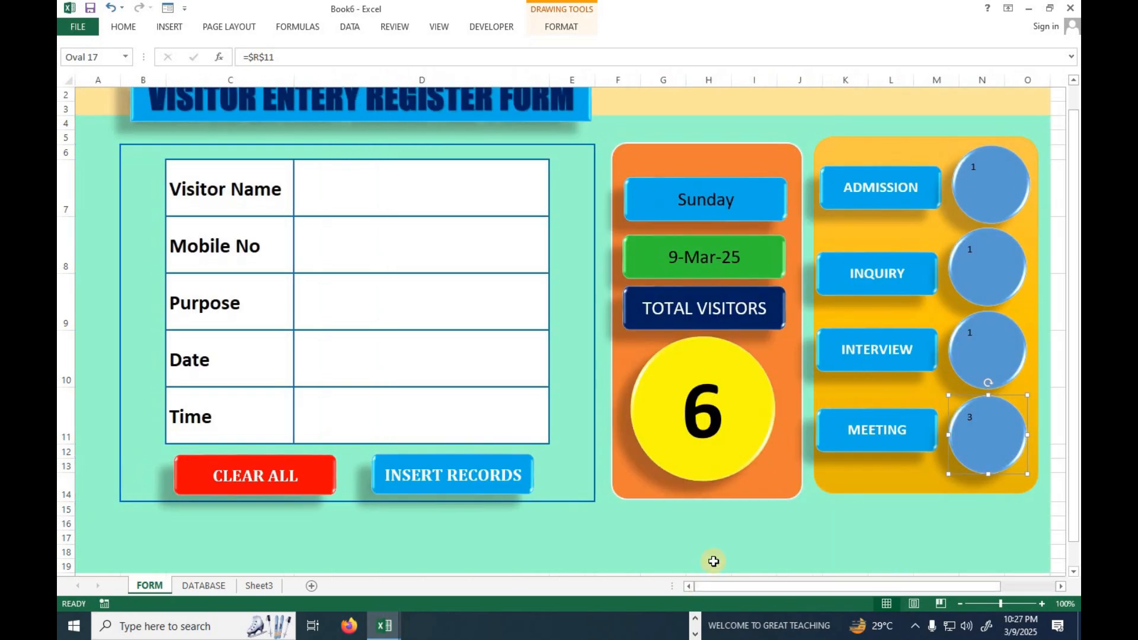
{"action": "left_click", "coordinate": [996, 168]}
{"action": "left_click", "coordinate": [997, 309], "text": "ctrl"}
{"action": "left_click", "coordinate": [993, 339], "text": "ctrl"}
{"action": "left_click", "coordinate": [991, 415], "text": "ctrl"}
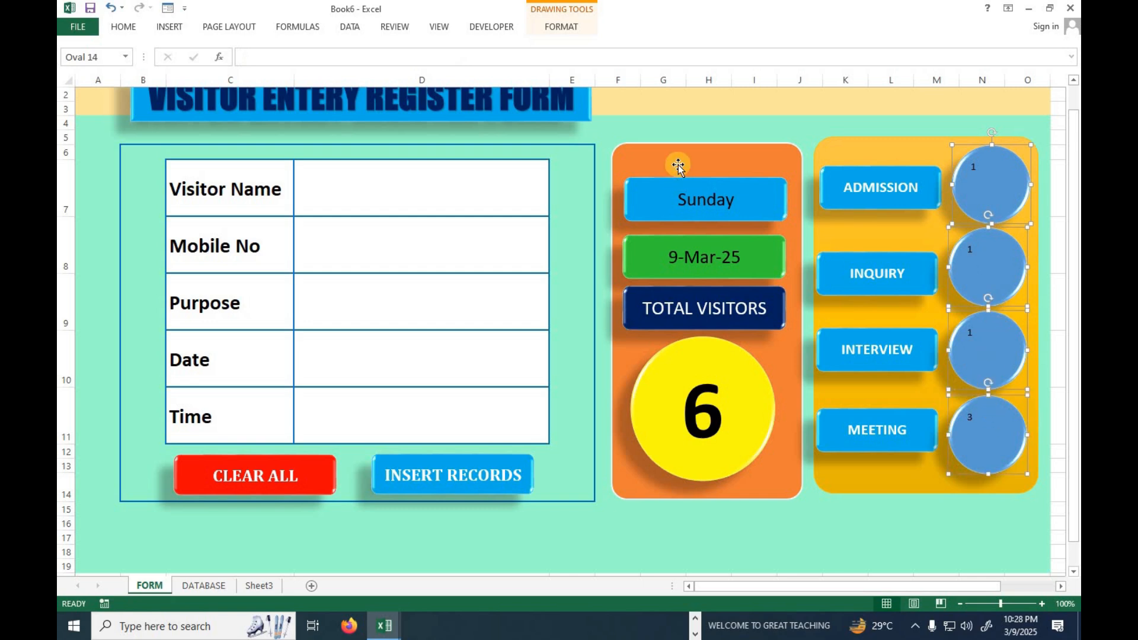
{"action": "left_click", "coordinate": [562, 27]}
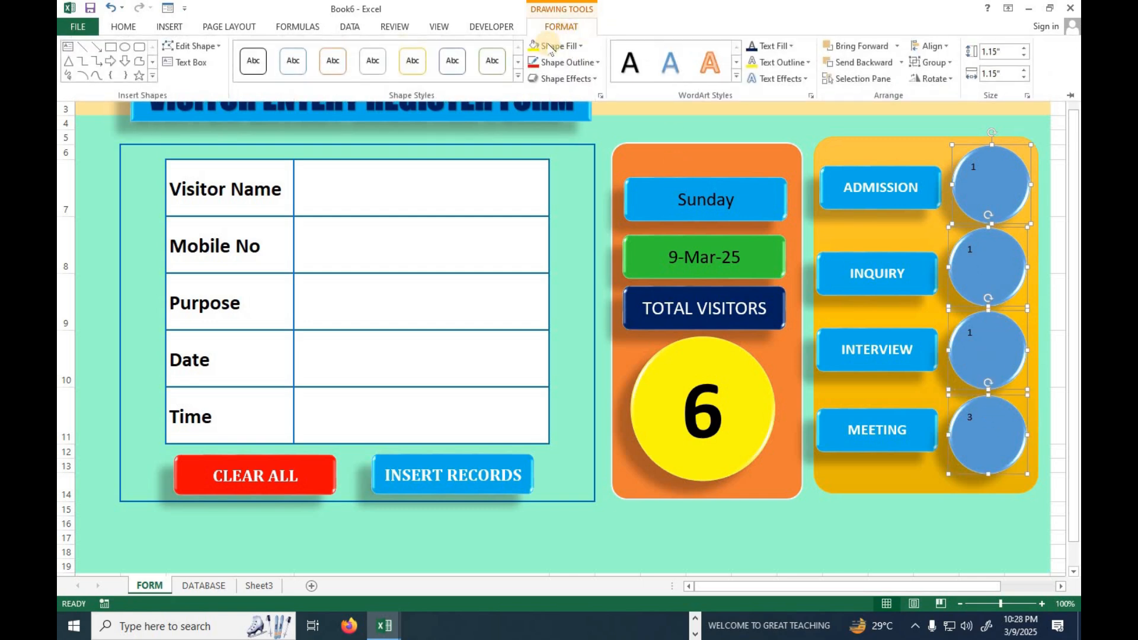
{"action": "left_click", "coordinate": [122, 27]}
{"action": "left_click", "coordinate": [343, 73]}
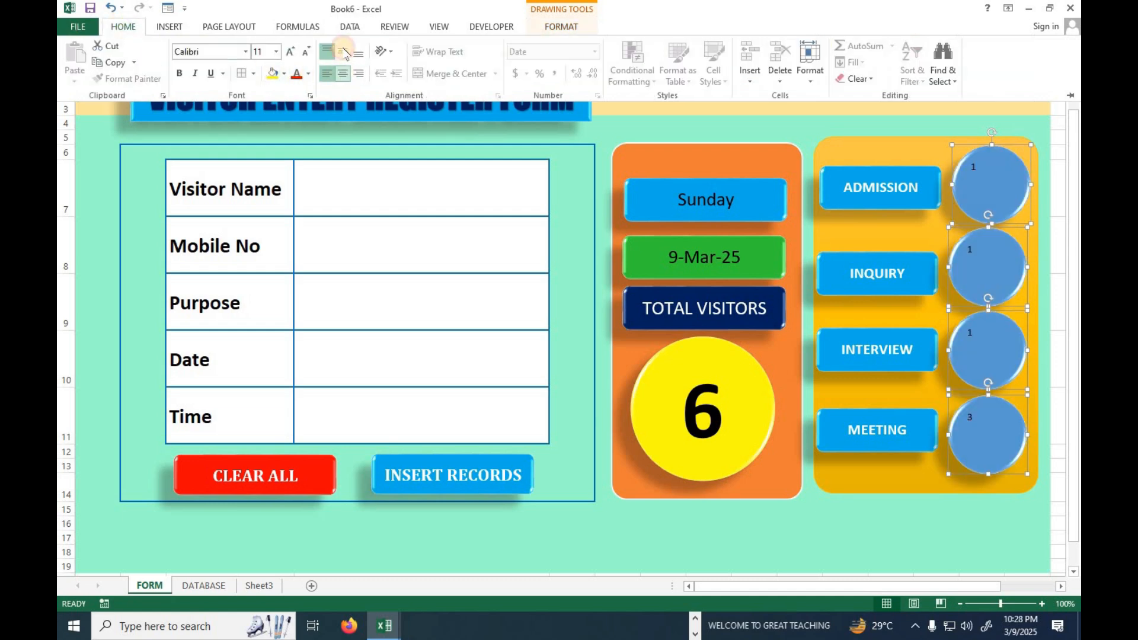